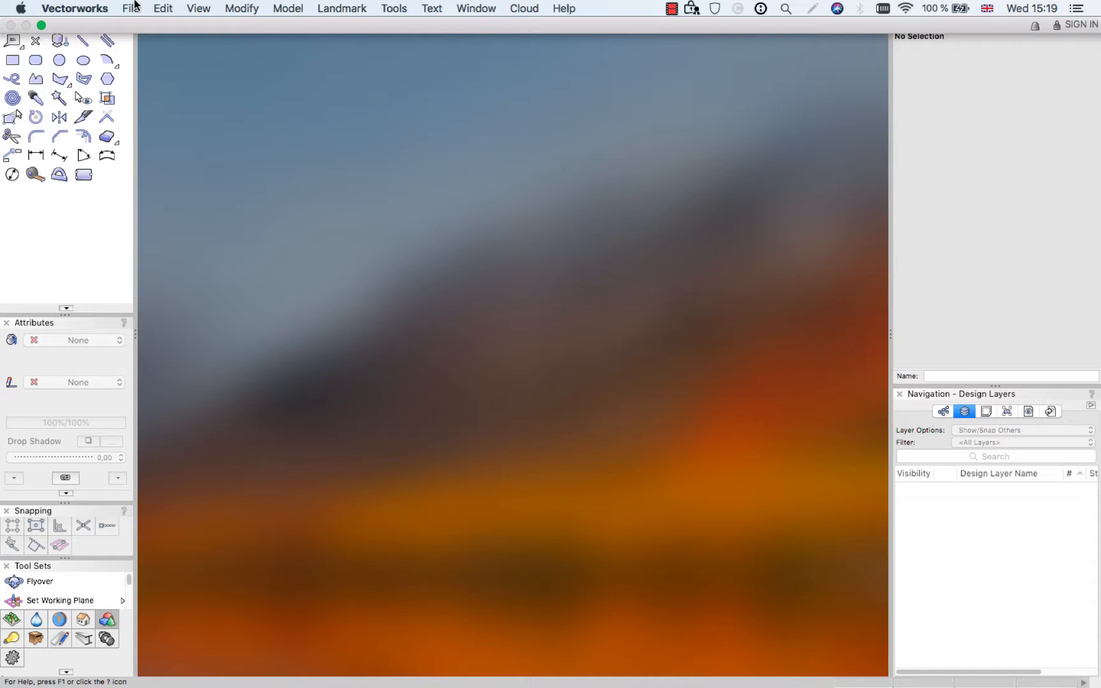
Create a new document from the Fundamentals (Metric-mm).sta template.
{"action": "left_click", "coordinate": [134, 7]}
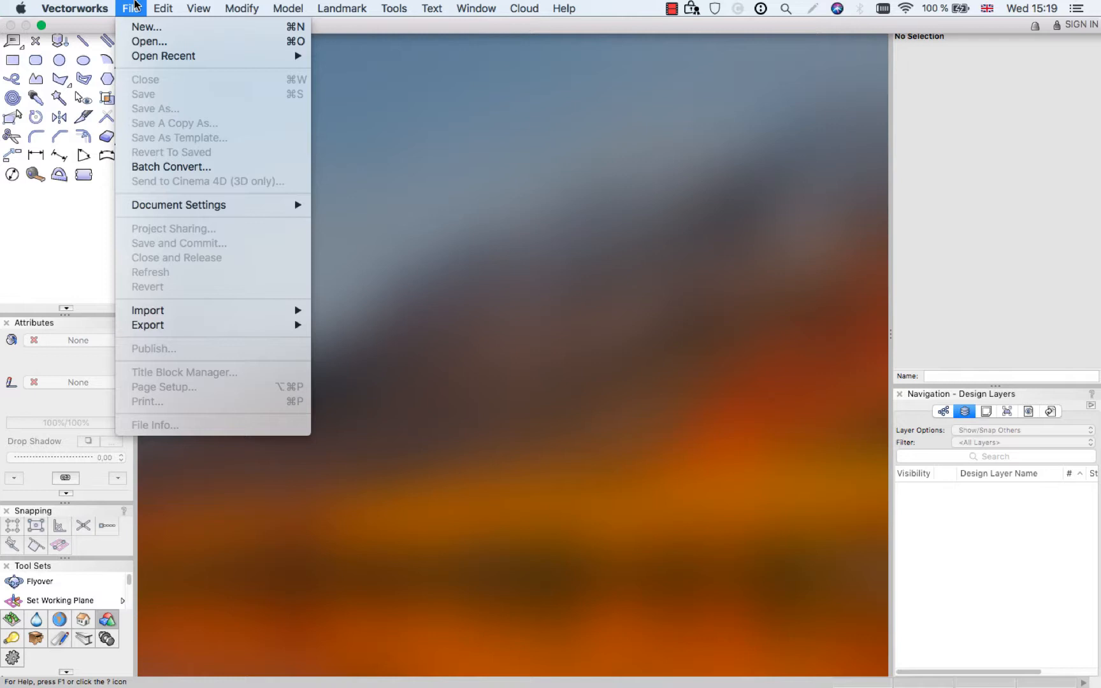
{"action": "key", "text": "Down"}
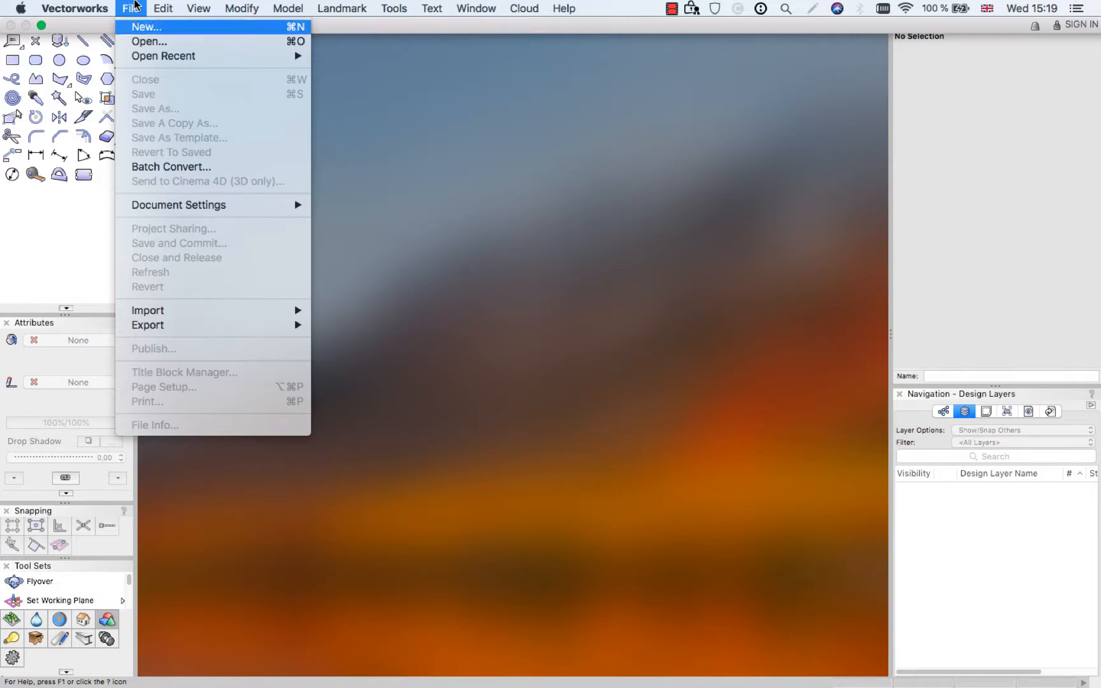
{"action": "key", "text": "Return"}
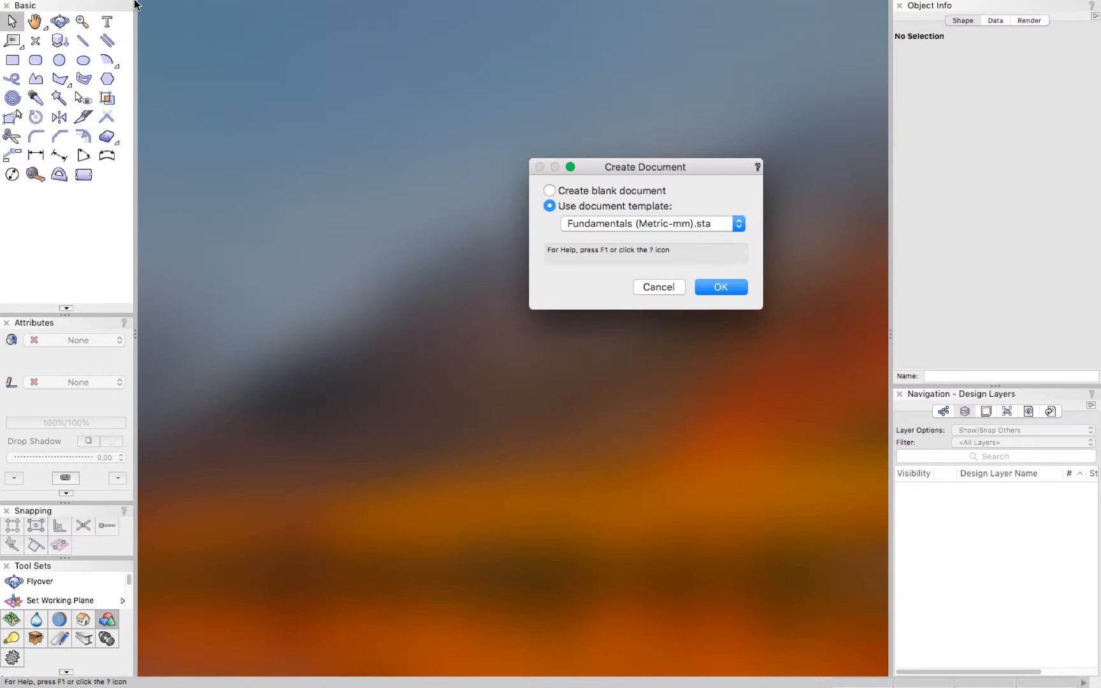
{"action": "left_click_drag", "start_coordinate": [632, 168], "coordinate": [431, 171]}
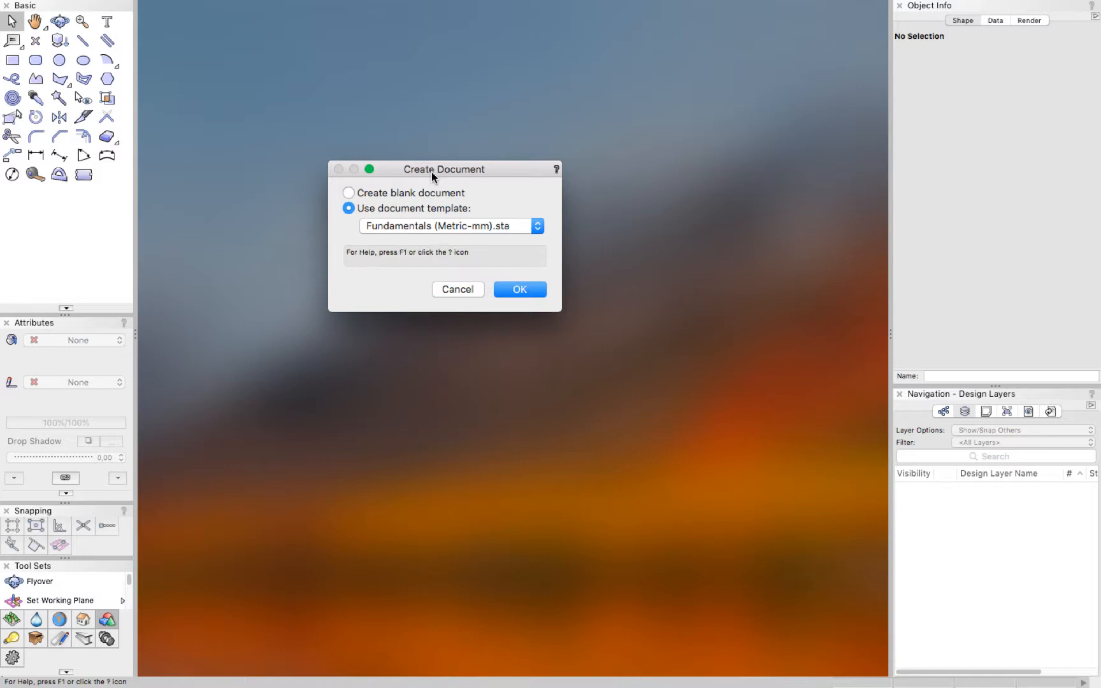
{"action": "left_click", "coordinate": [515, 288]}
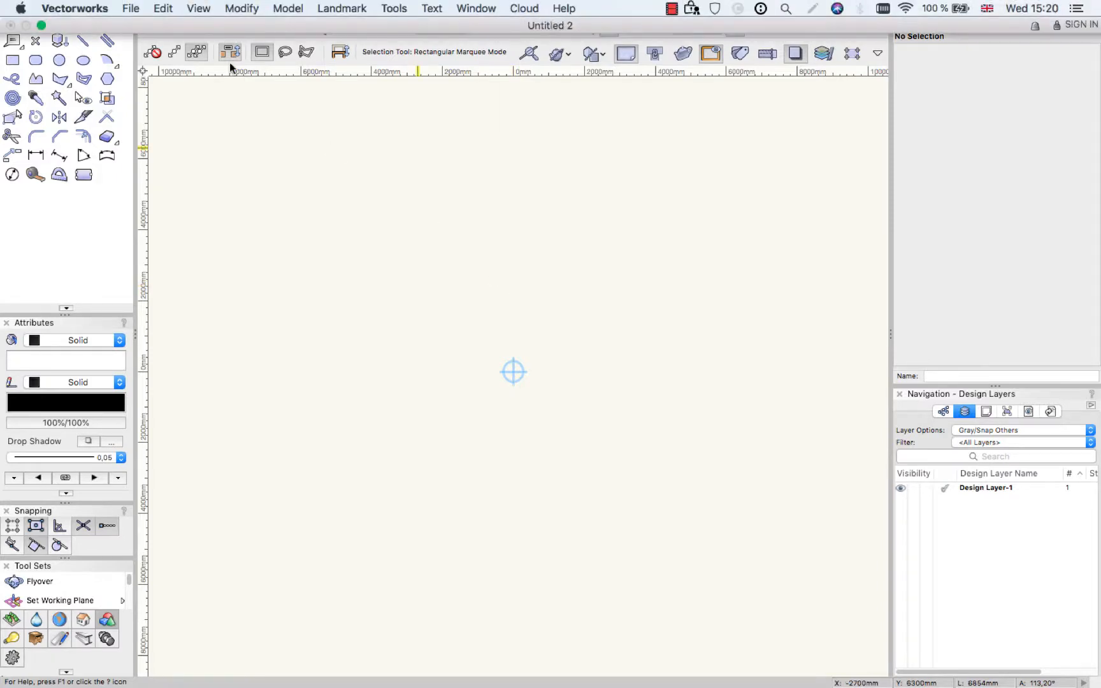
Save the document to the Desktop as a Vectorworks drawing named "Pieces of furniture".
{"action": "left_click", "coordinate": [129, 8]}
{"action": "left_click", "coordinate": [140, 108]}
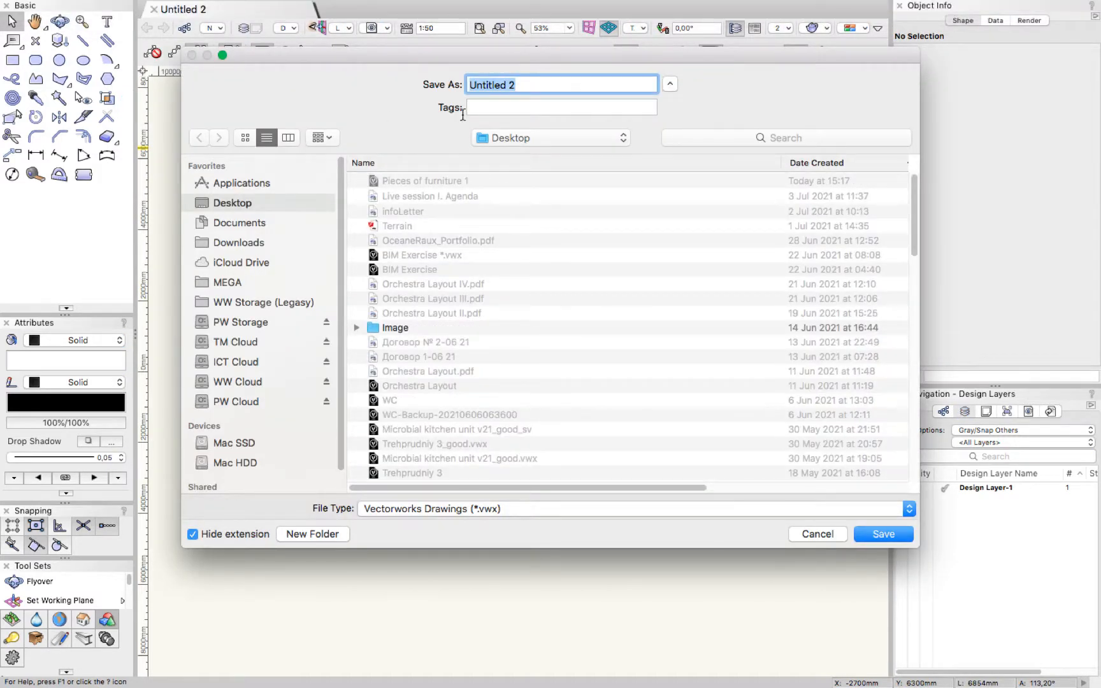
{"action": "type", "text": "Pieces of furniture"}
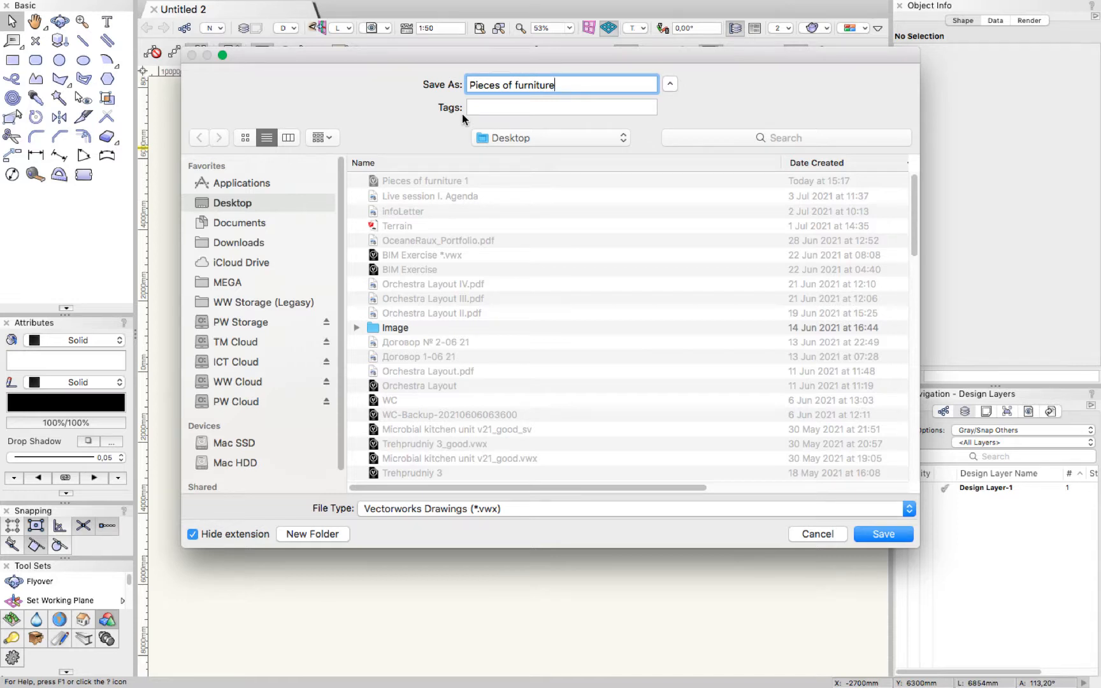
{"action": "left_click", "coordinate": [874, 538]}
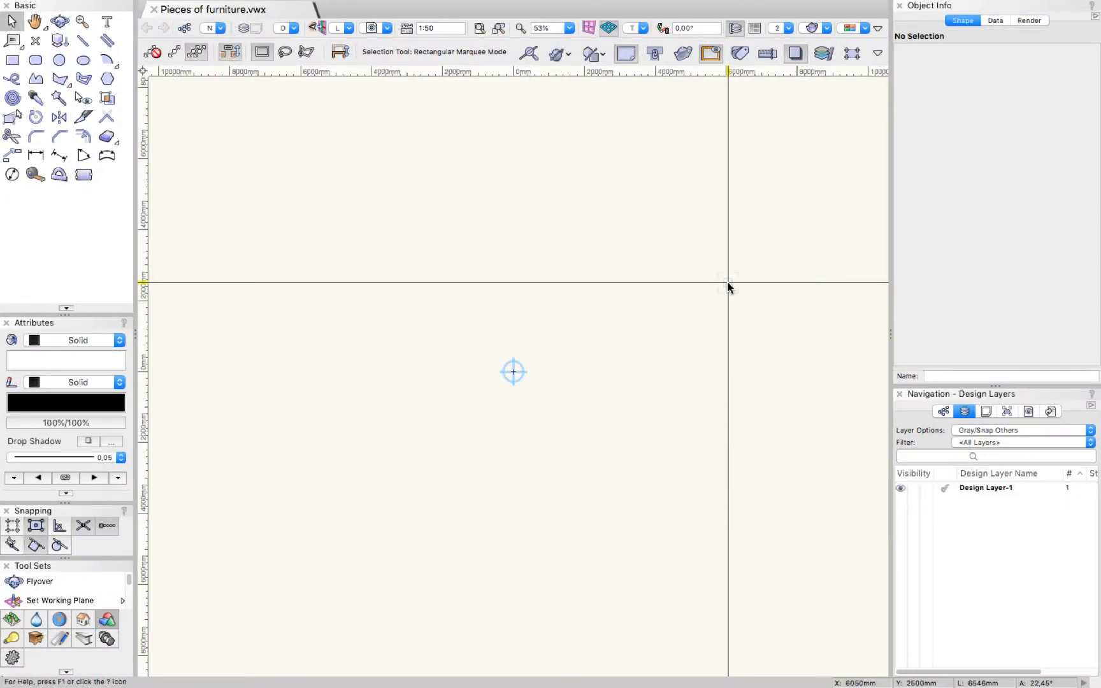
Try to delete the Dimension class from the document's class list.
{"action": "left_click", "coordinate": [944, 411]}
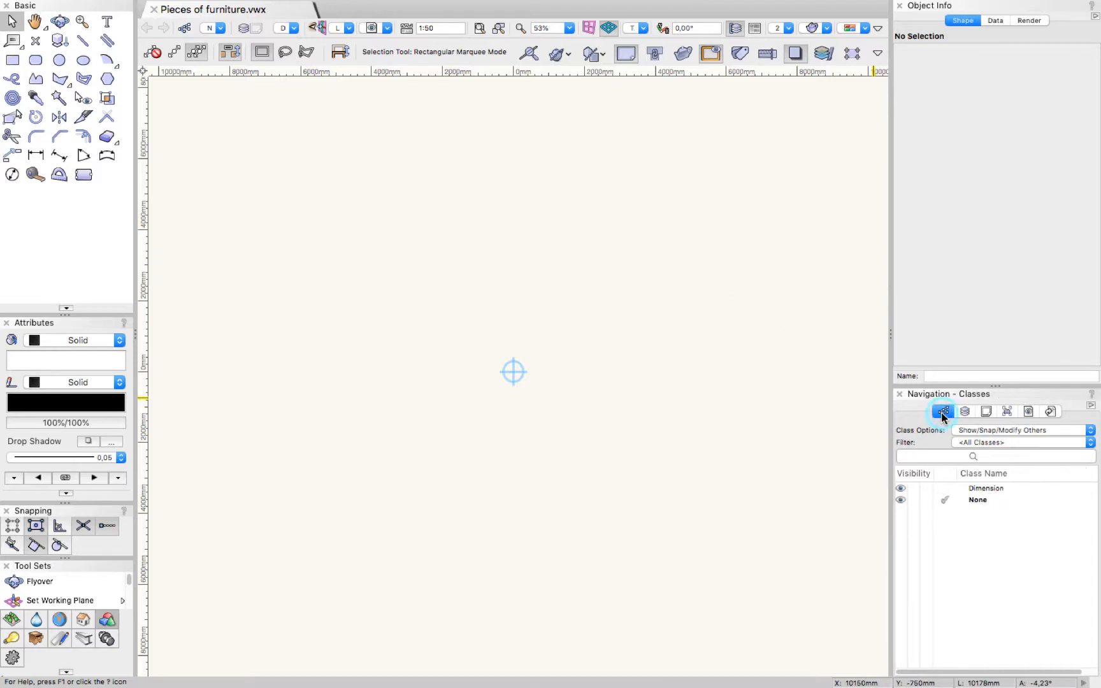
{"action": "left_click", "coordinate": [972, 492]}
{"action": "right_click", "coordinate": [972, 492]}
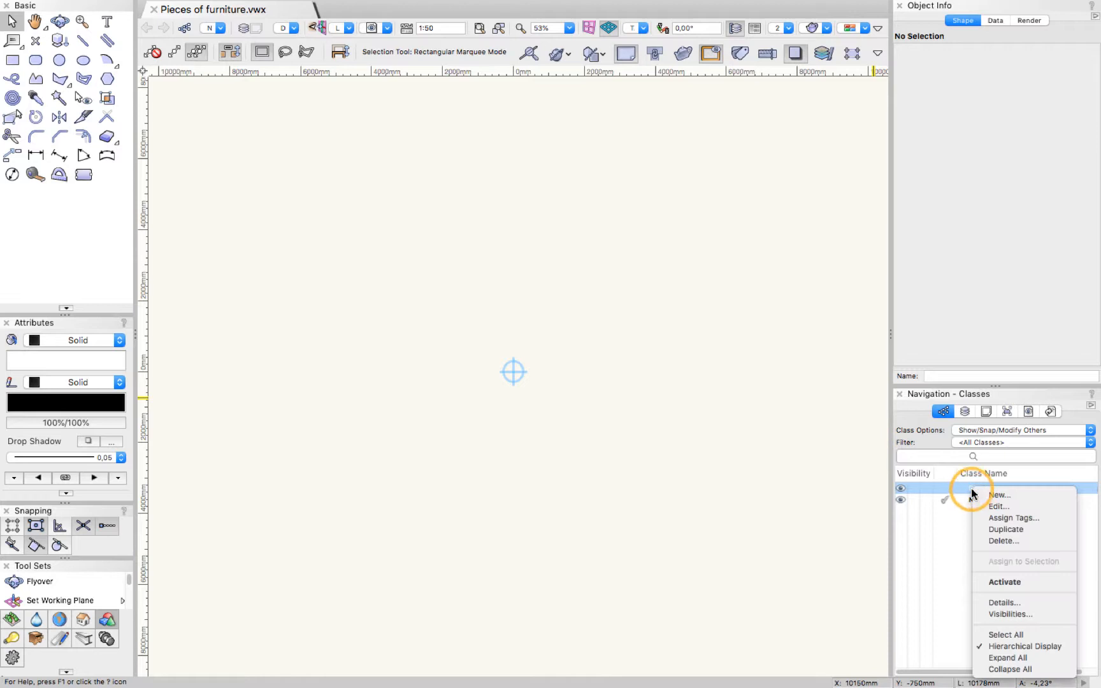
{"action": "left_click", "coordinate": [986, 541]}
{"action": "left_click", "coordinate": [687, 241]}
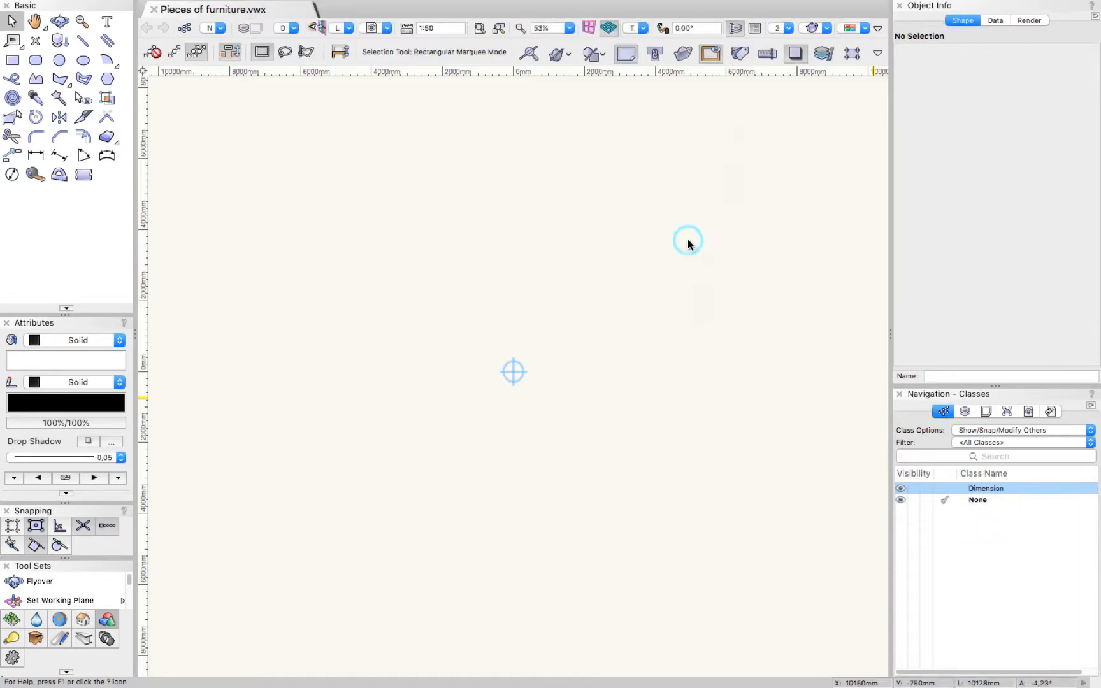
Create a new class named Furniture-Main, keeping its default graphic attributes.
{"action": "left_click", "coordinate": [965, 412]}
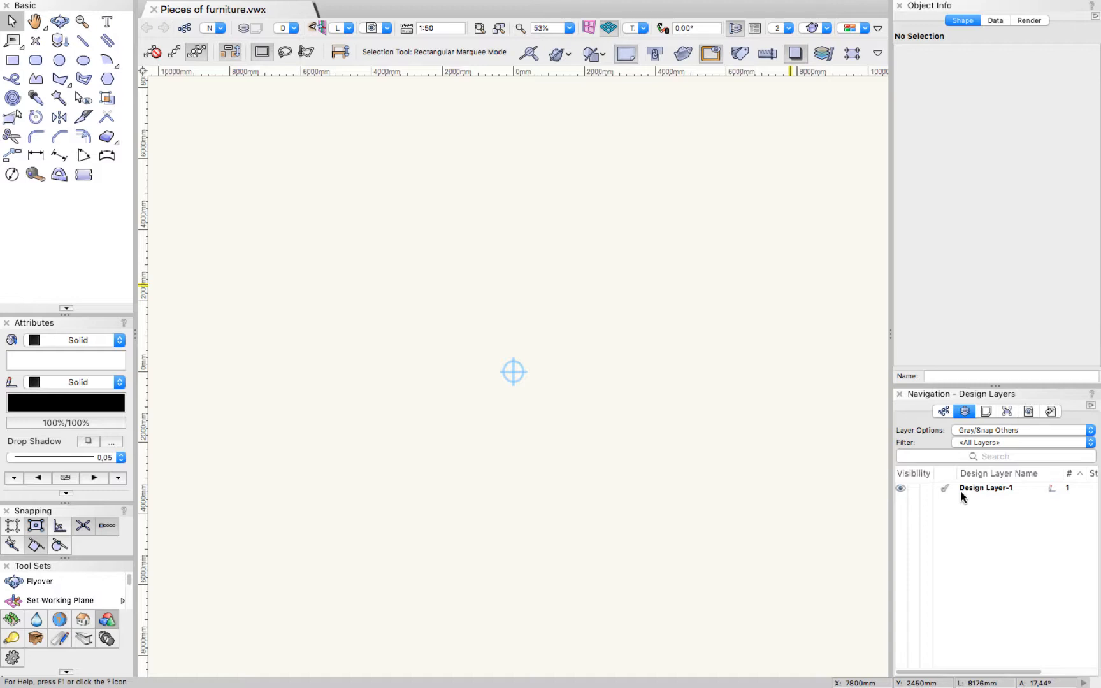
{"action": "left_click", "coordinate": [944, 411]}
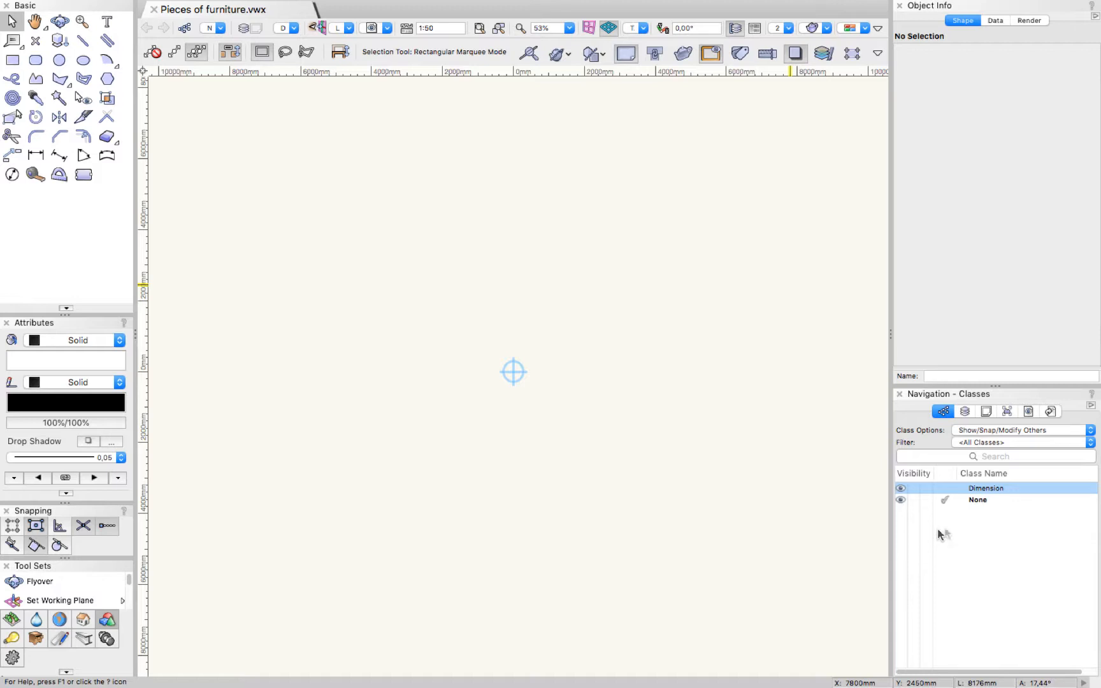
{"action": "right_click", "coordinate": [957, 522]}
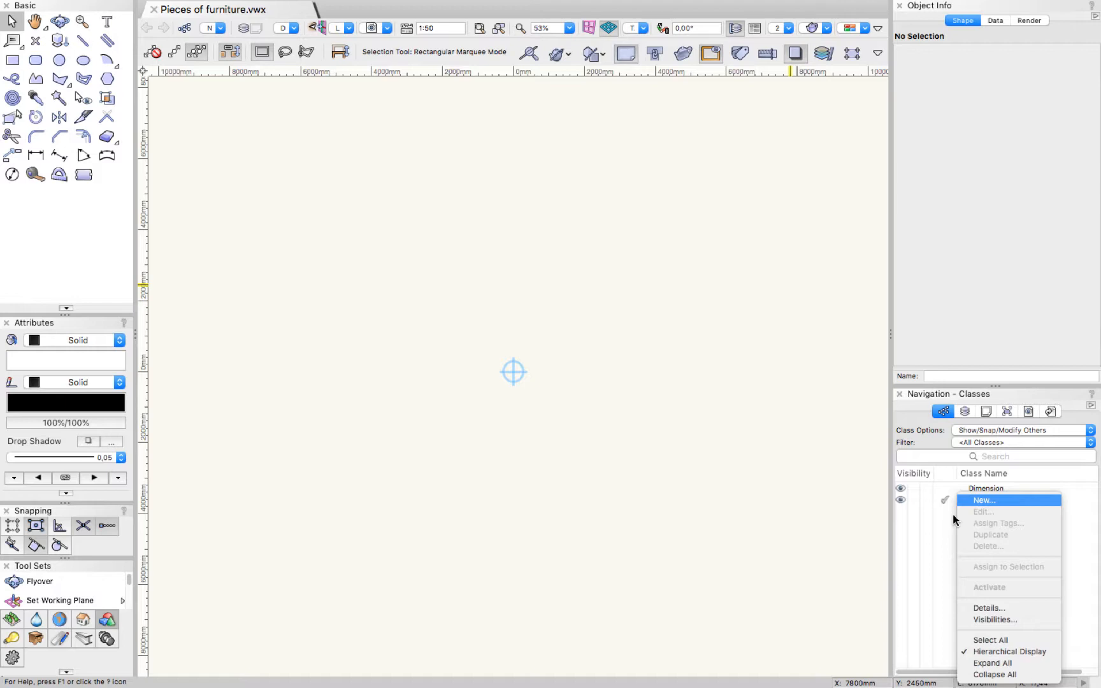
{"action": "left_click", "coordinate": [967, 501]}
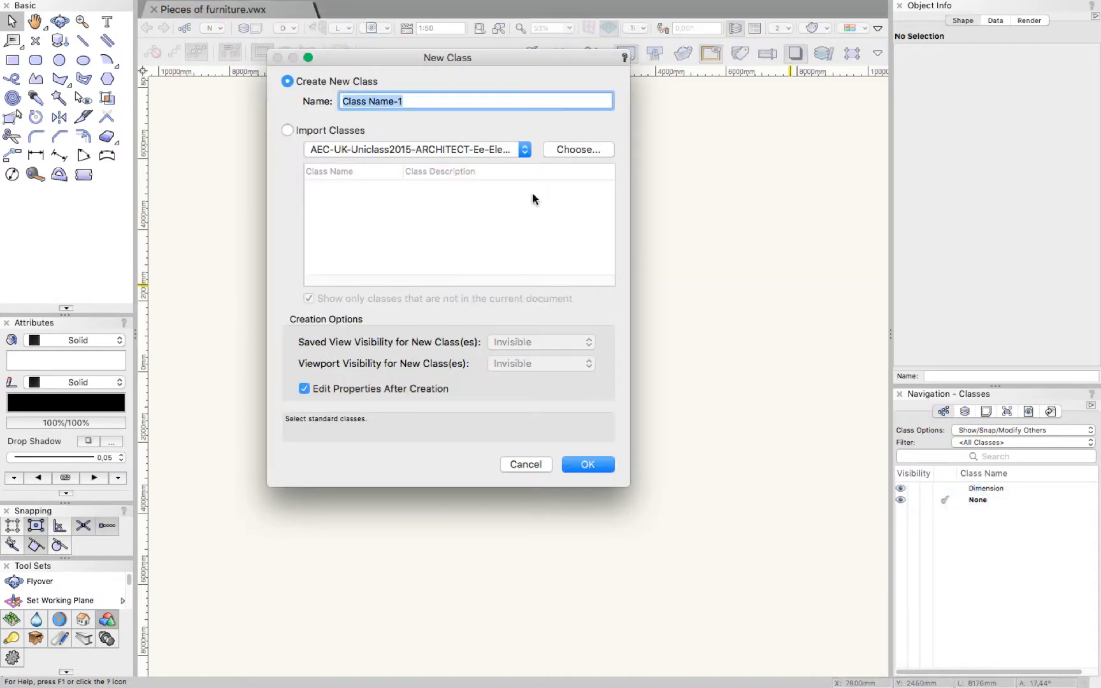
{"action": "left_click_drag", "start_coordinate": [496, 58], "coordinate": [544, 101]}
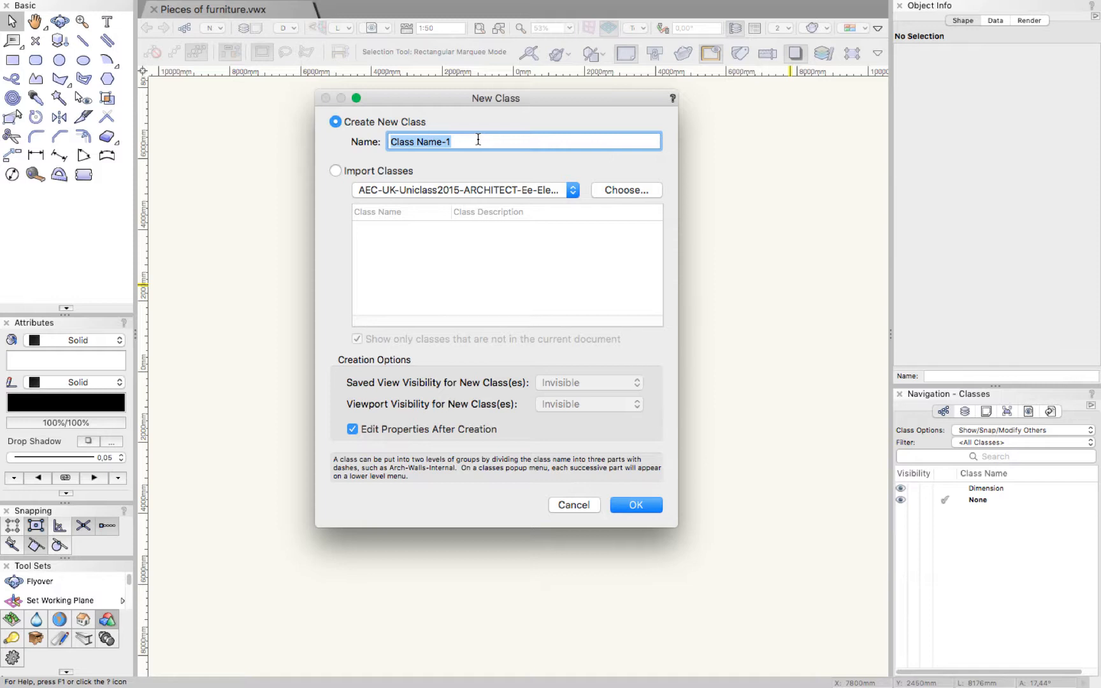
{"action": "type", "text": "Furniture-"}
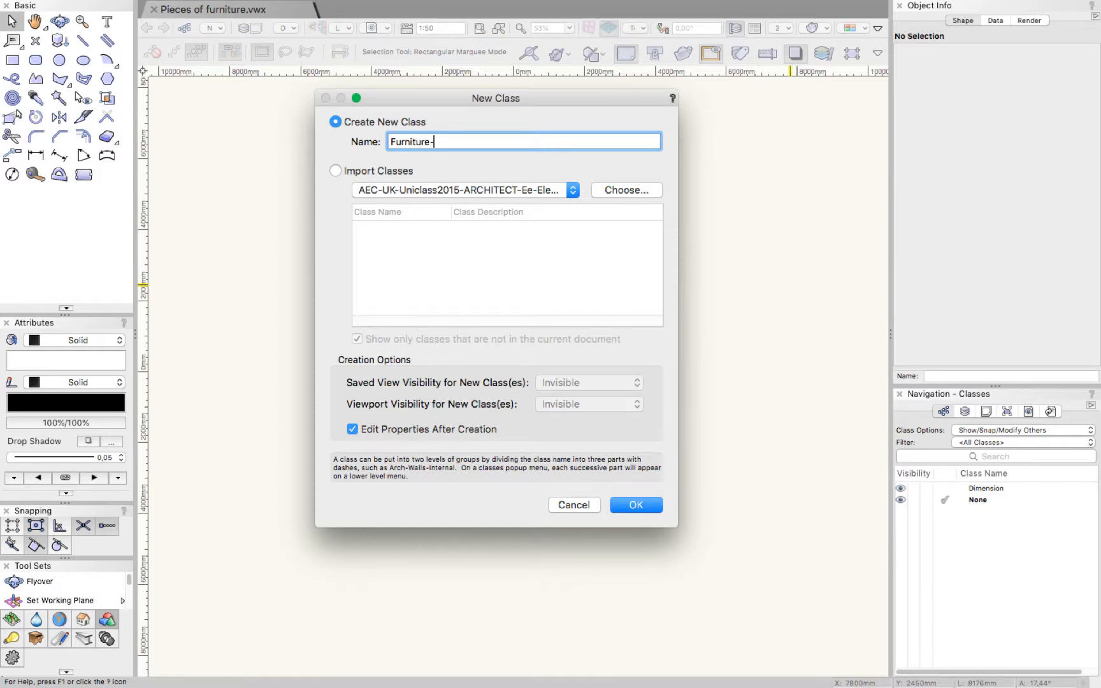
{"action": "type", "text": "Main"}
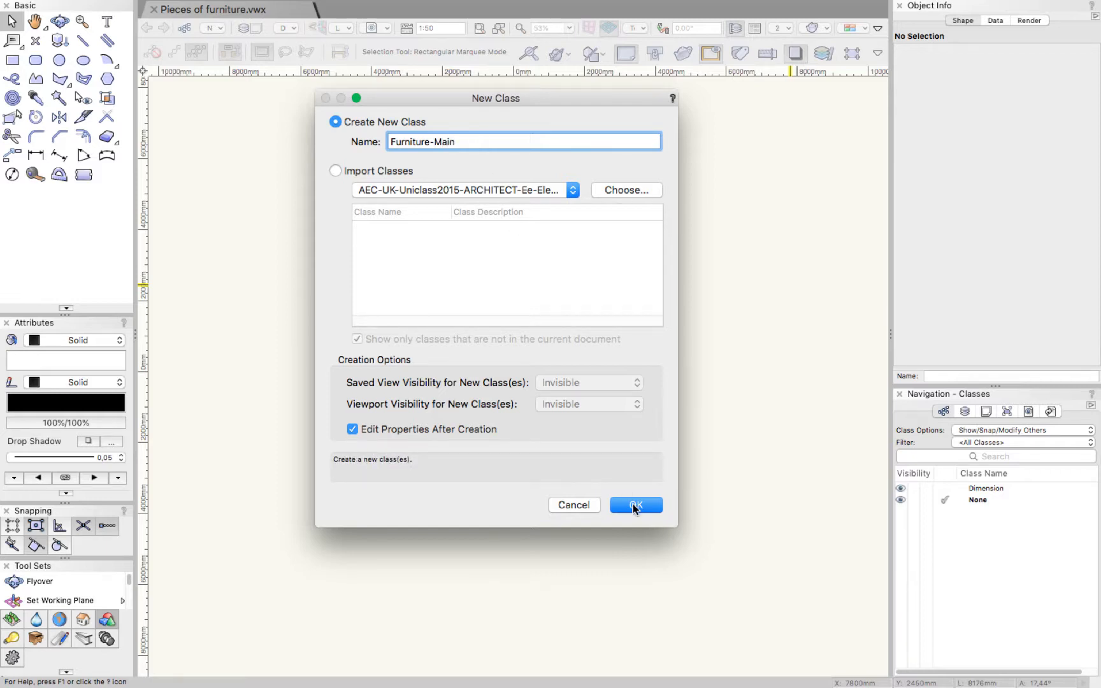
{"action": "left_click", "coordinate": [634, 506]}
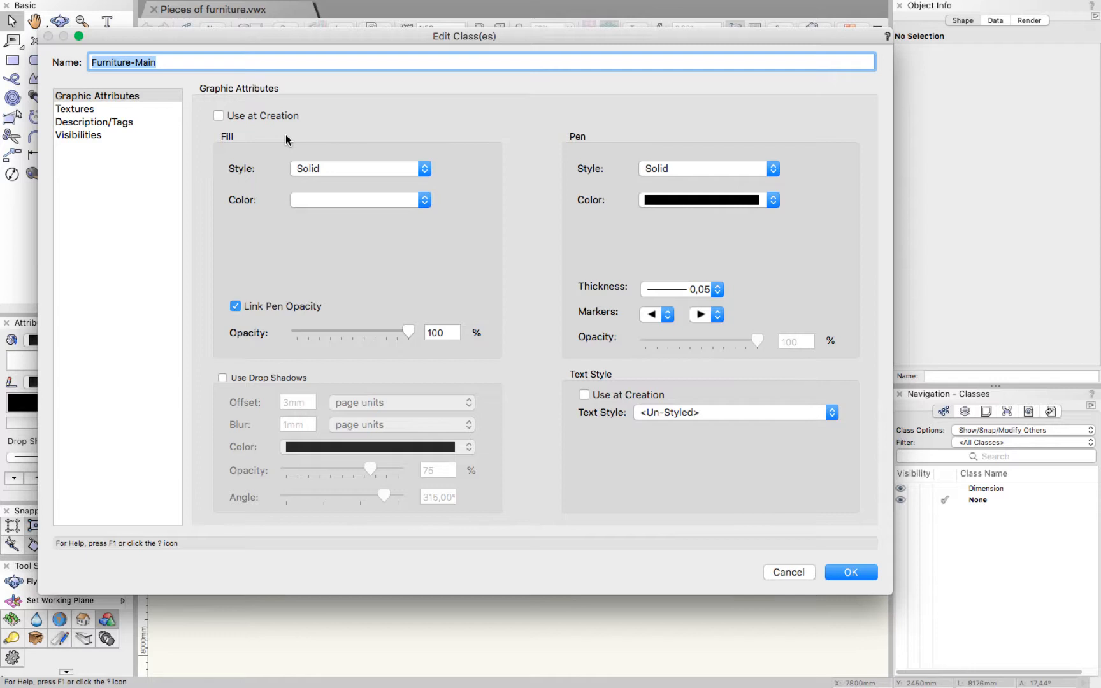
{"action": "left_click", "coordinate": [866, 572]}
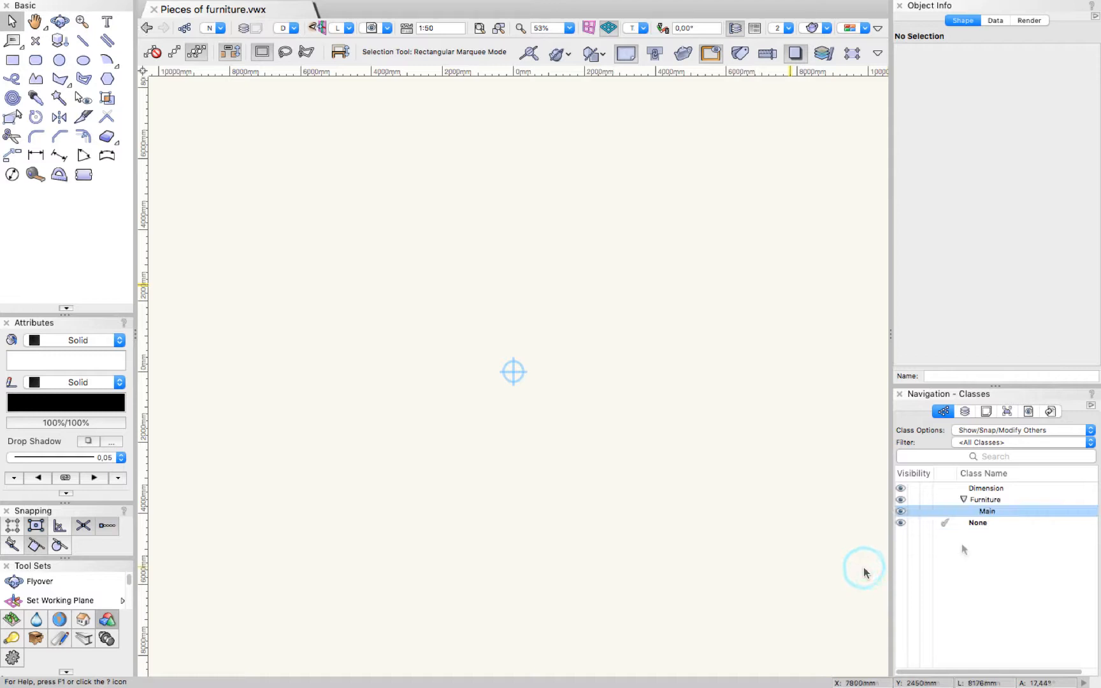
Create a new class named Furniture-Objects and open its properties for editing.
{"action": "right_click", "coordinate": [962, 547]}
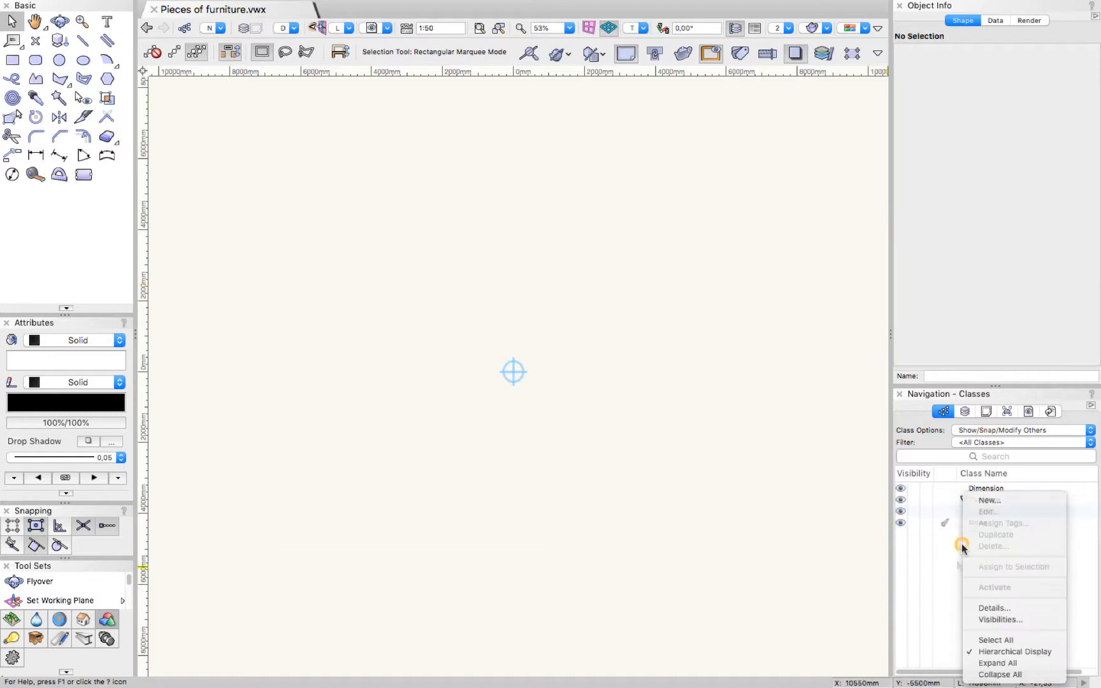
{"action": "left_click", "coordinate": [978, 501]}
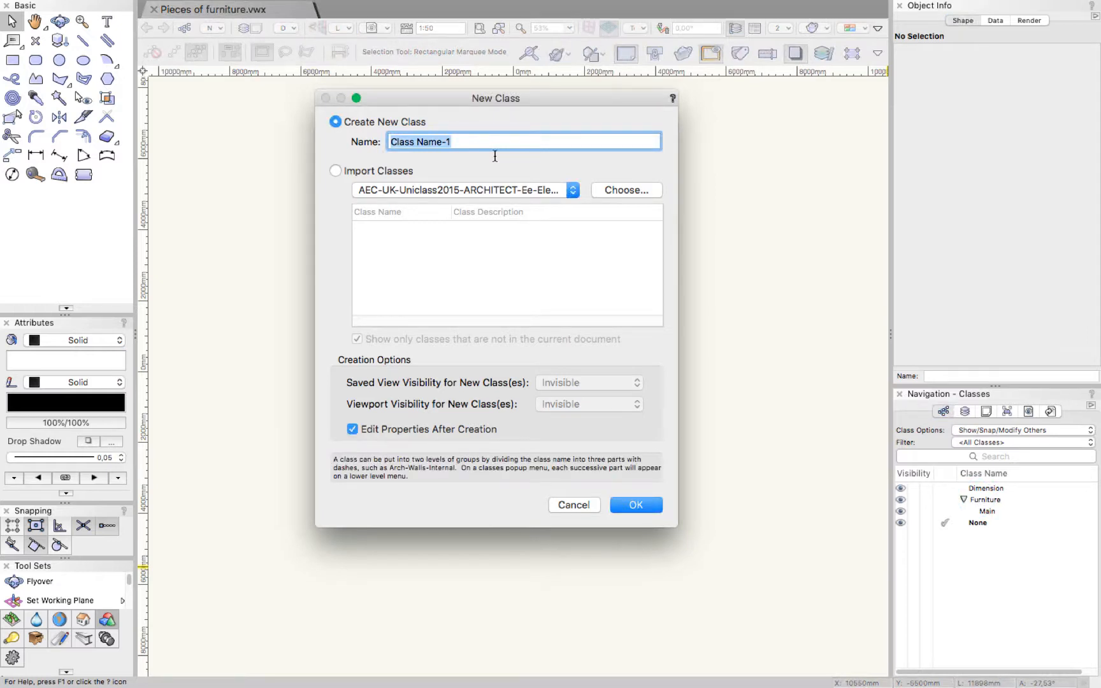
{"action": "type", "text": "Fu"}
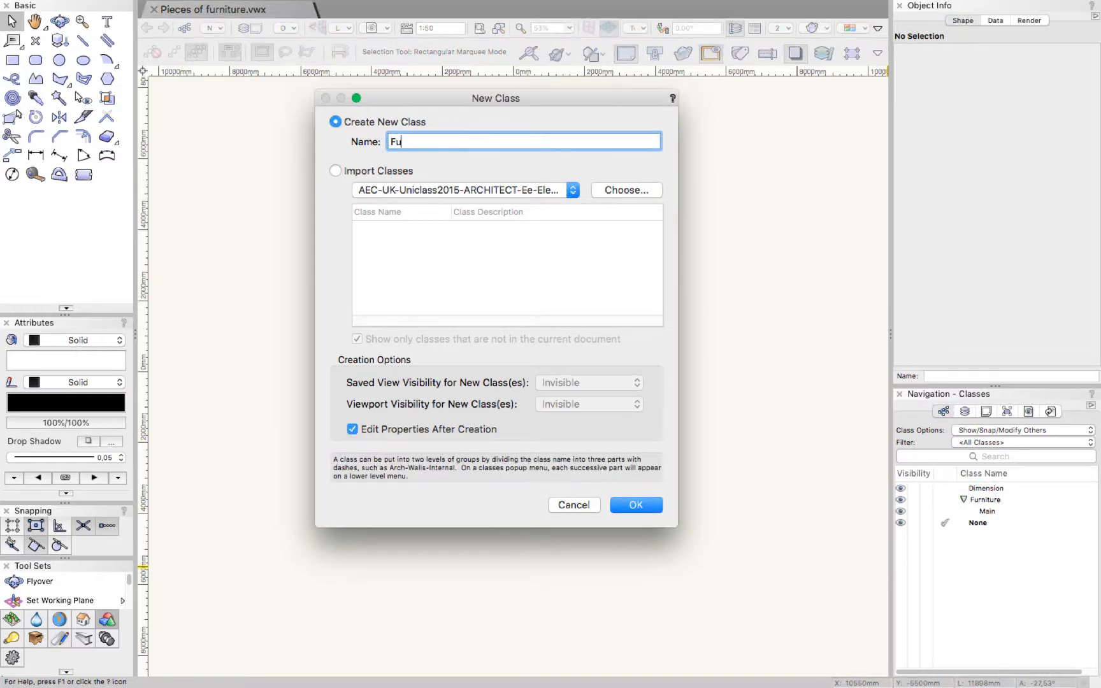
{"action": "type", "text": "rniture-Objects"}
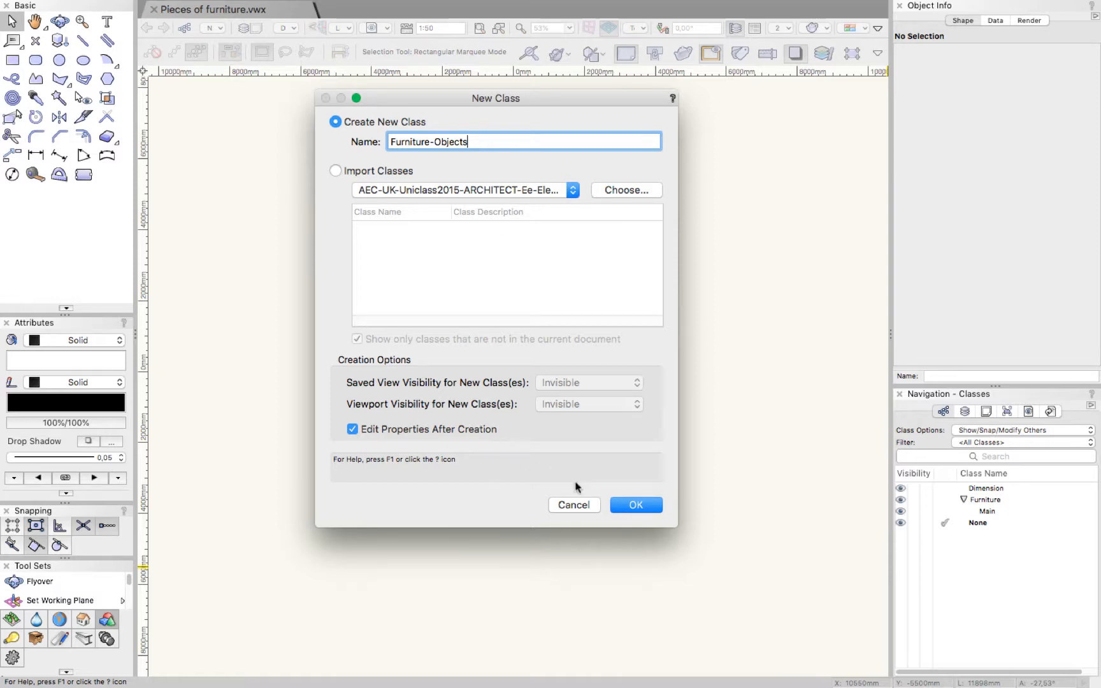
{"action": "left_click", "coordinate": [618, 505]}
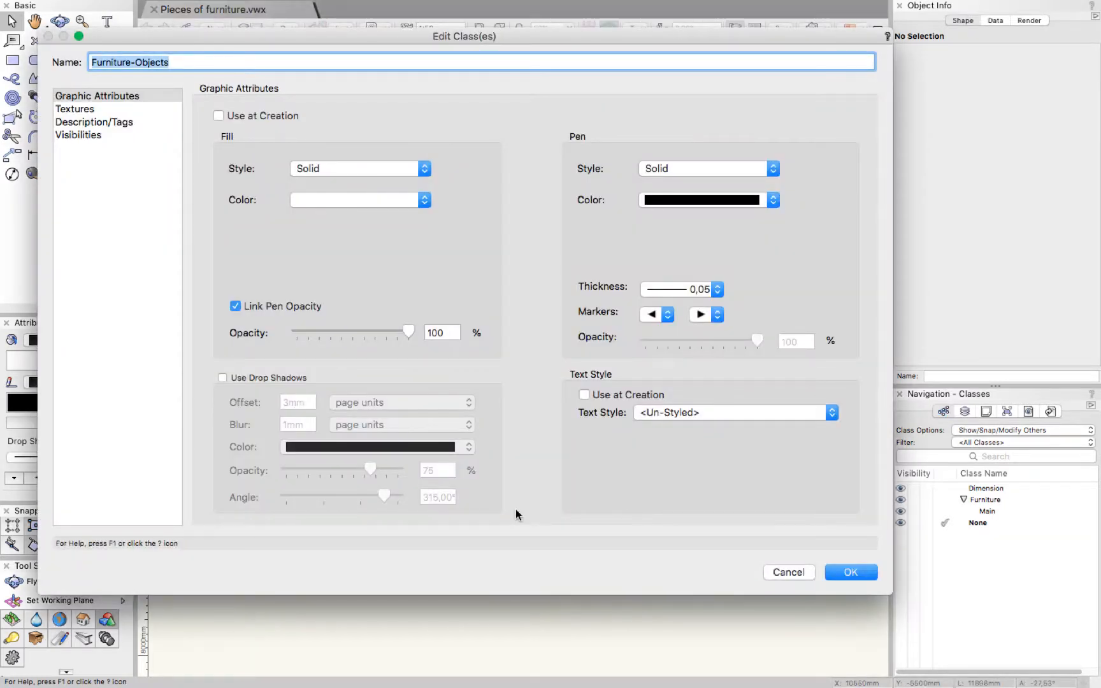
Apply the Furniture-Objects class's graphic attributes at creation and give it a very light grey solid fill.
{"action": "left_click", "coordinate": [276, 119]}
{"action": "left_click_drag", "start_coordinate": [292, 34], "coordinate": [421, 36]}
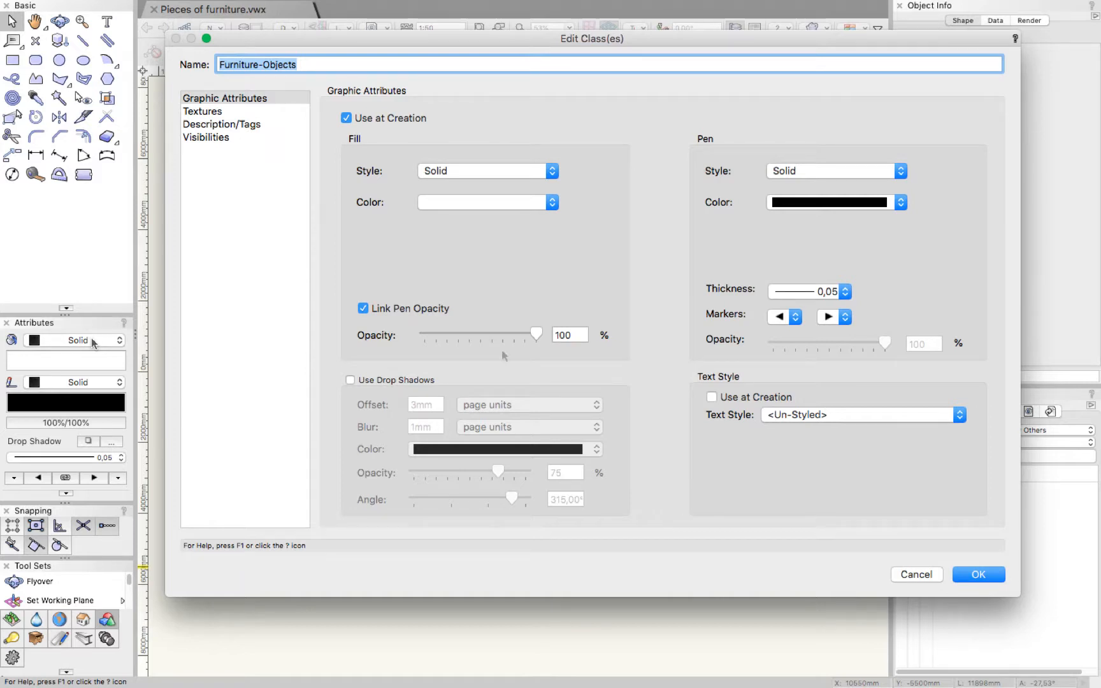
{"action": "left_click", "coordinate": [507, 202]}
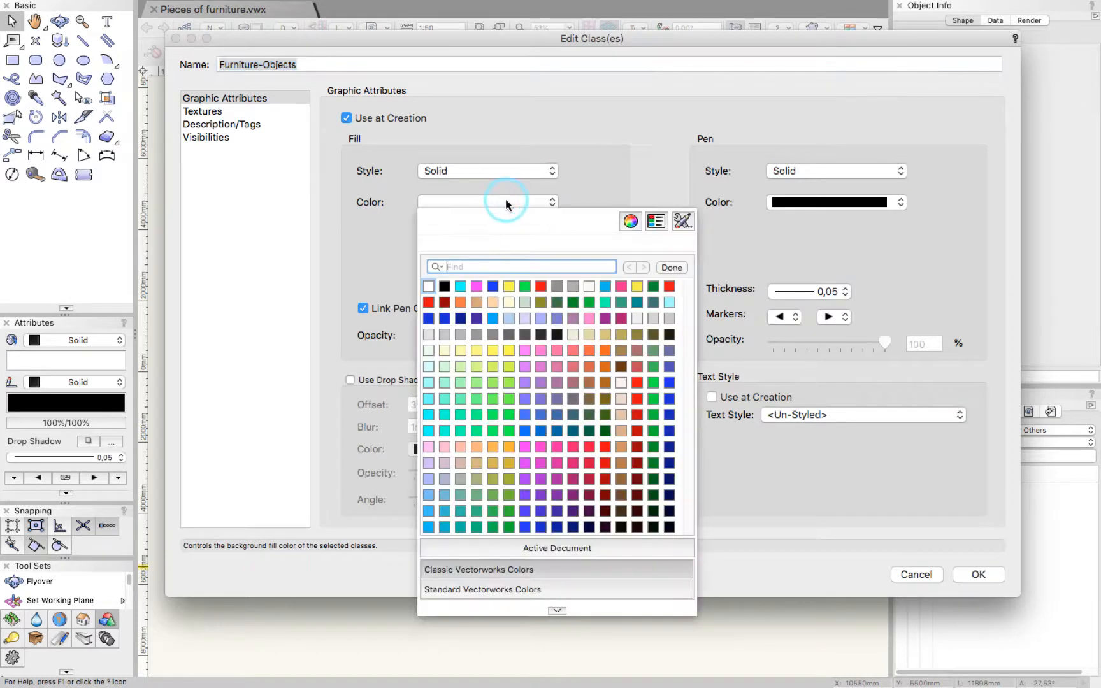
{"action": "left_click", "coordinate": [636, 320]}
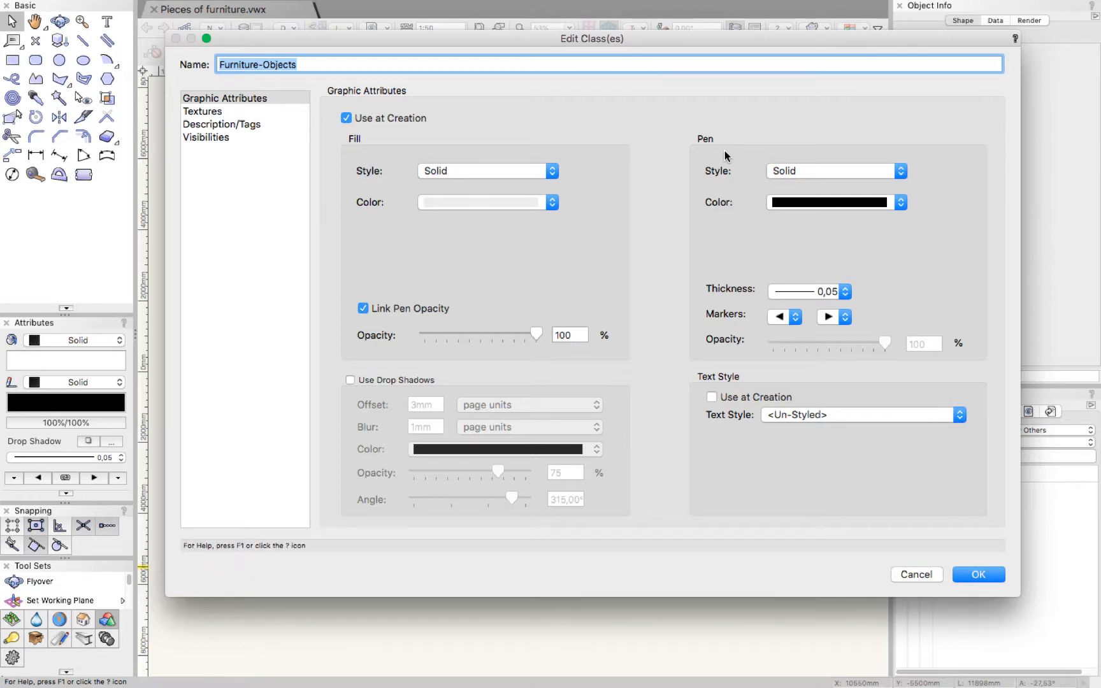
{"action": "left_click", "coordinate": [979, 575]}
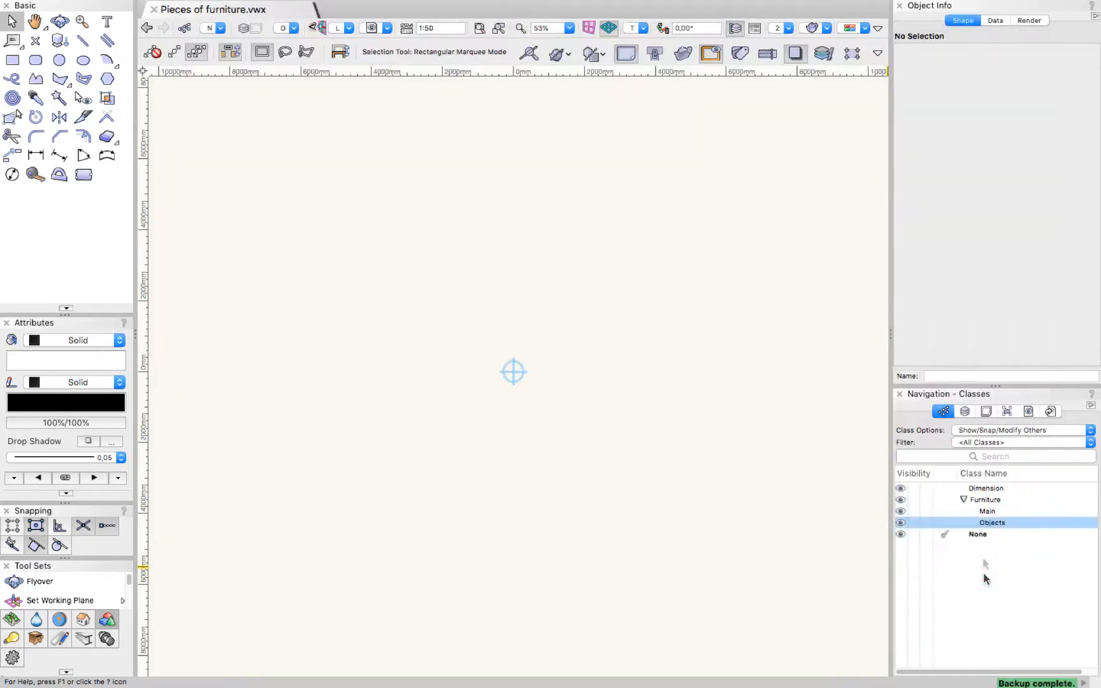
Create a new class named Furniture-Annotations and open its properties for editing.
{"action": "right_click", "coordinate": [961, 582]}
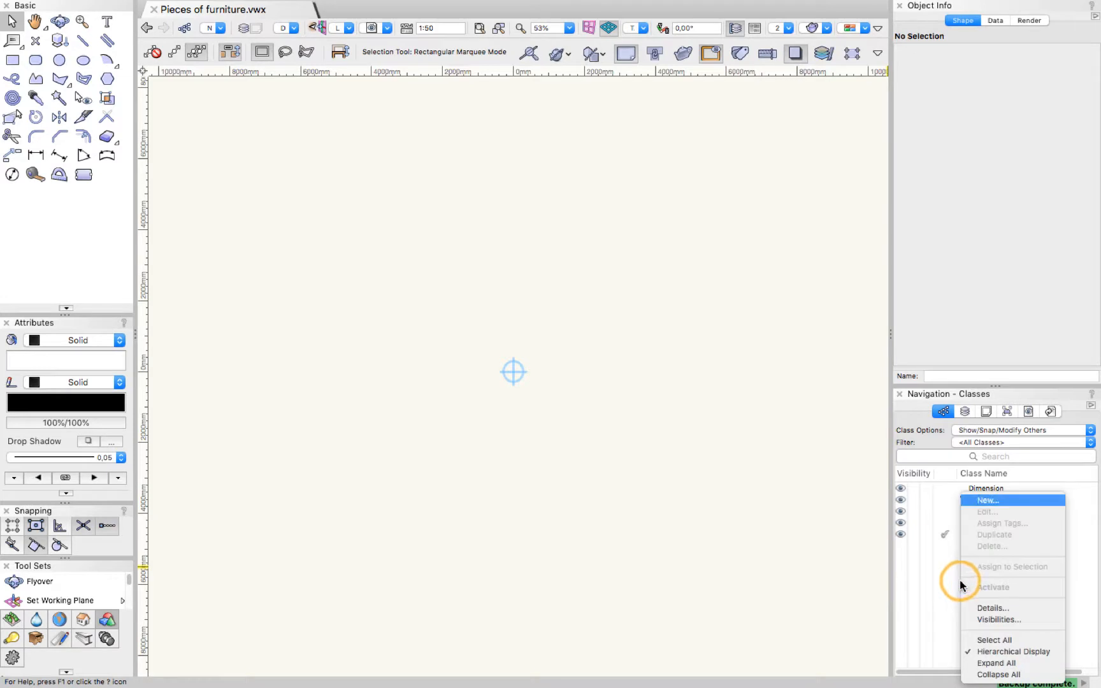
{"action": "left_click", "coordinate": [985, 500]}
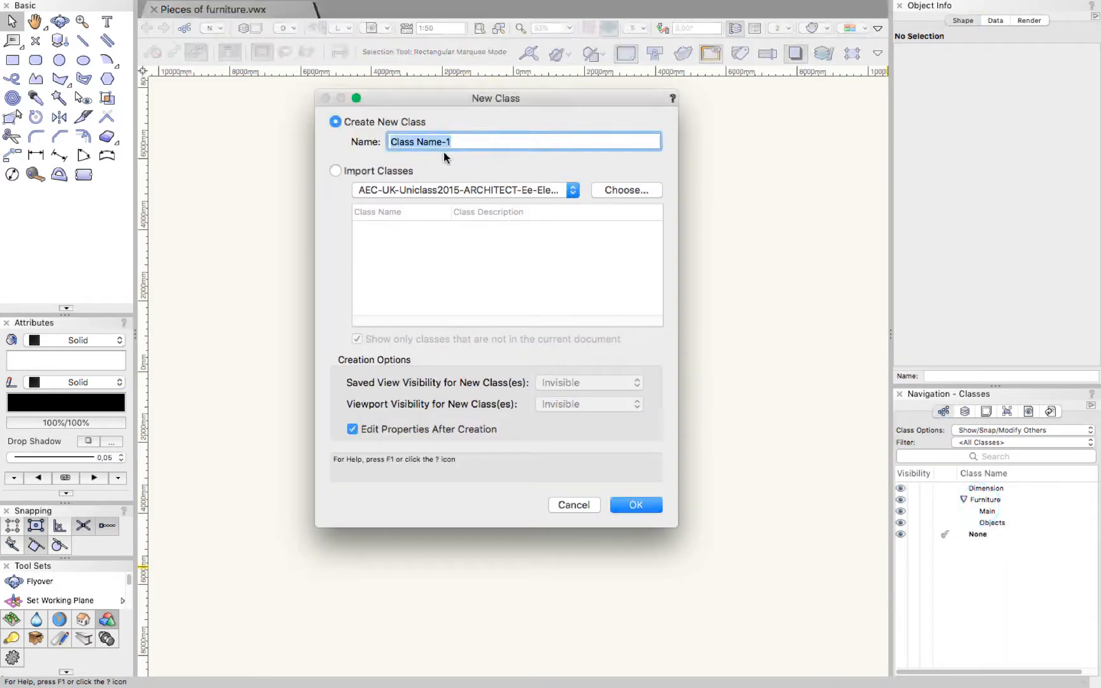
{"action": "type", "text": "Furniture-Annotations"}
{"action": "left_click", "coordinate": [640, 506]}
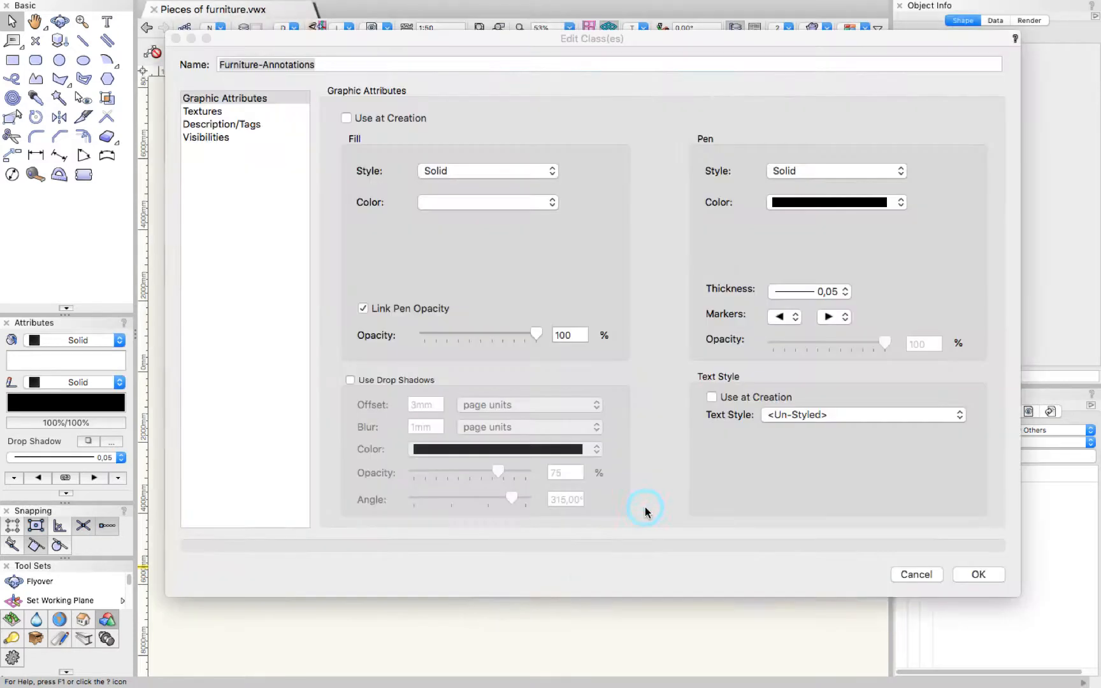
Apply the Furniture-Annotations class's graphic attributes at creation with a fill style of None, and expand the Furniture class group.
{"action": "left_click", "coordinate": [395, 121]}
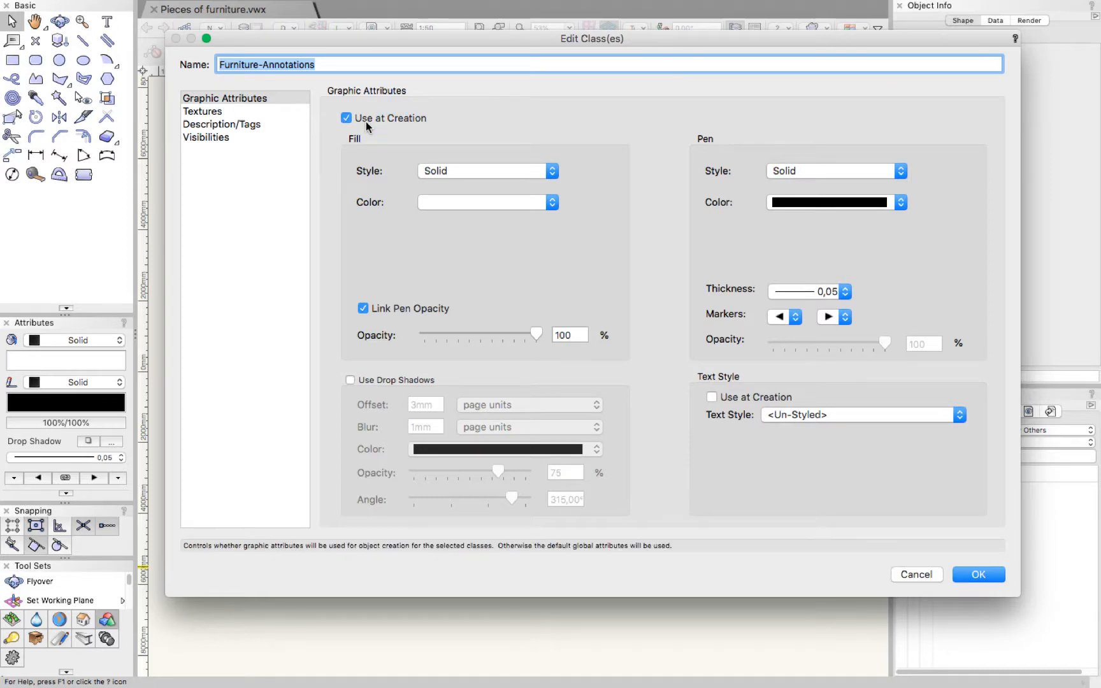
{"action": "left_click", "coordinate": [488, 172]}
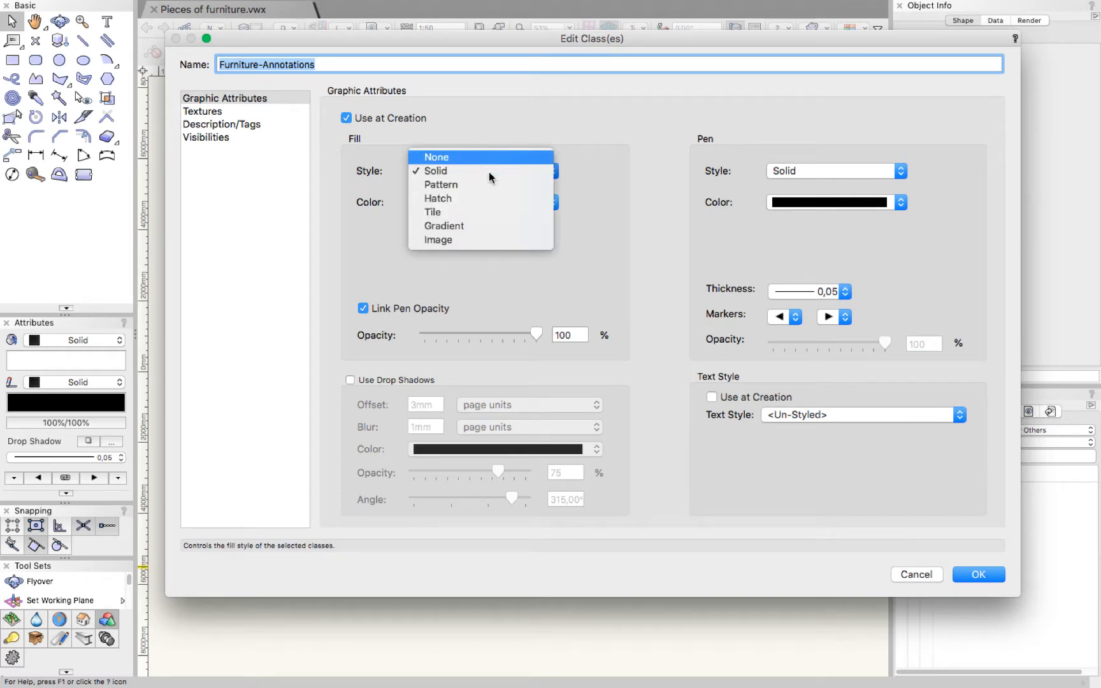
{"action": "left_click", "coordinate": [486, 157]}
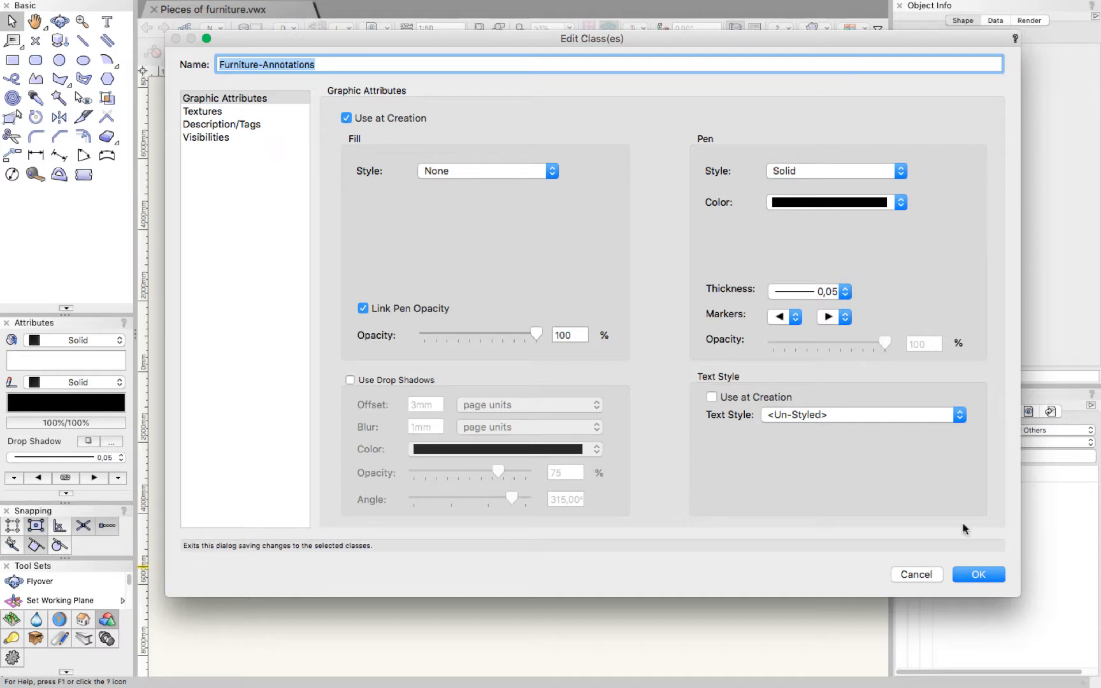
{"action": "left_click", "coordinate": [990, 573]}
{"action": "left_click", "coordinate": [964, 500]}
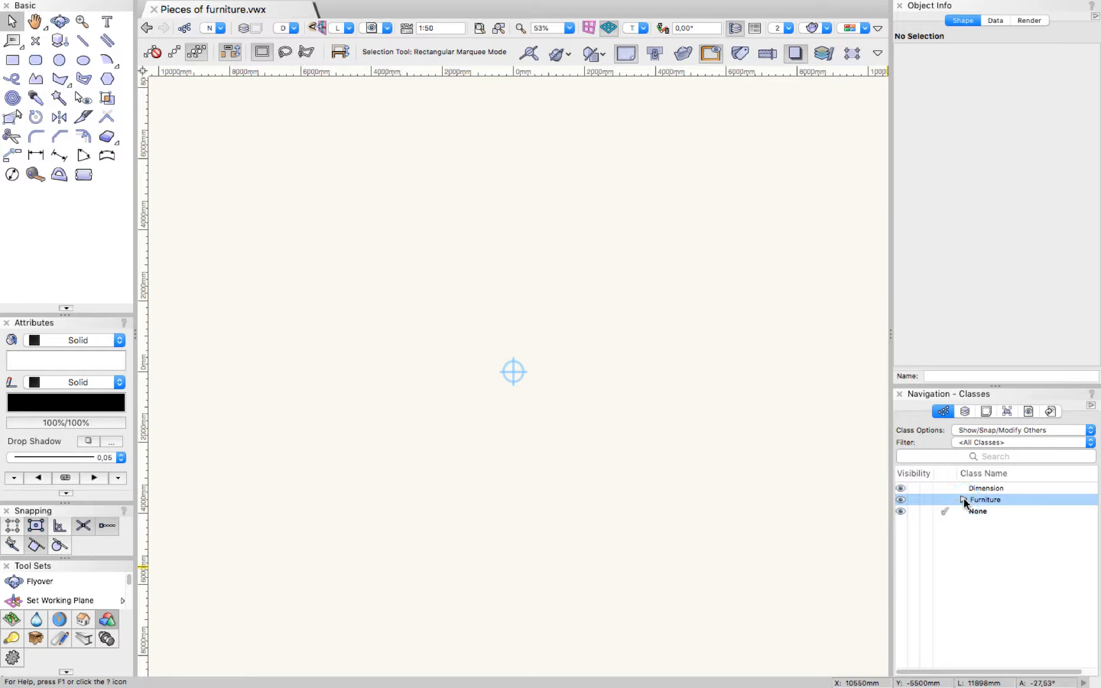
{"action": "left_click", "coordinate": [963, 500]}
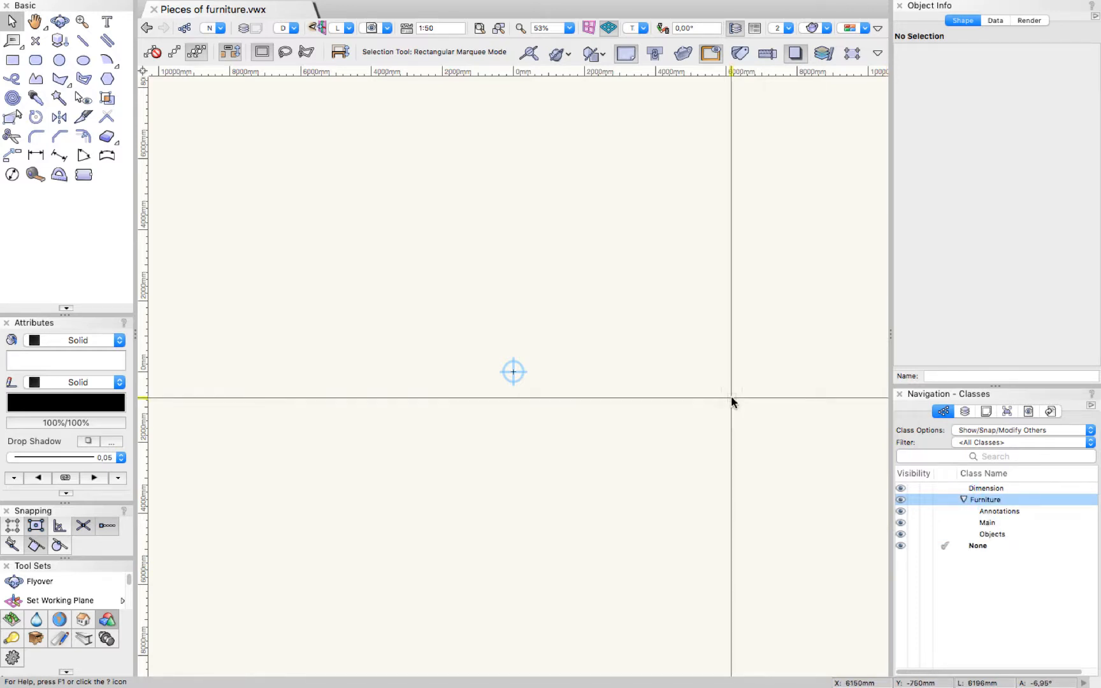
Rename the existing design layer as Furniture.
{"action": "left_click", "coordinate": [965, 412]}
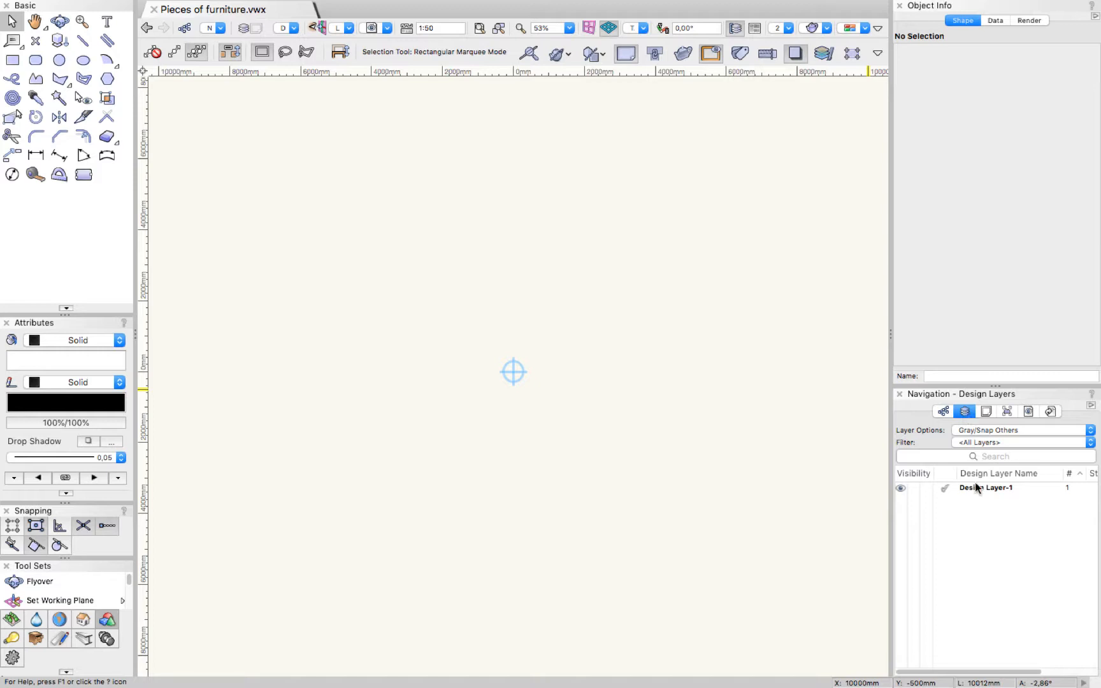
{"action": "mouse_move", "coordinate": [975, 483]}
{"action": "double_click", "coordinate": [1047, 488]}
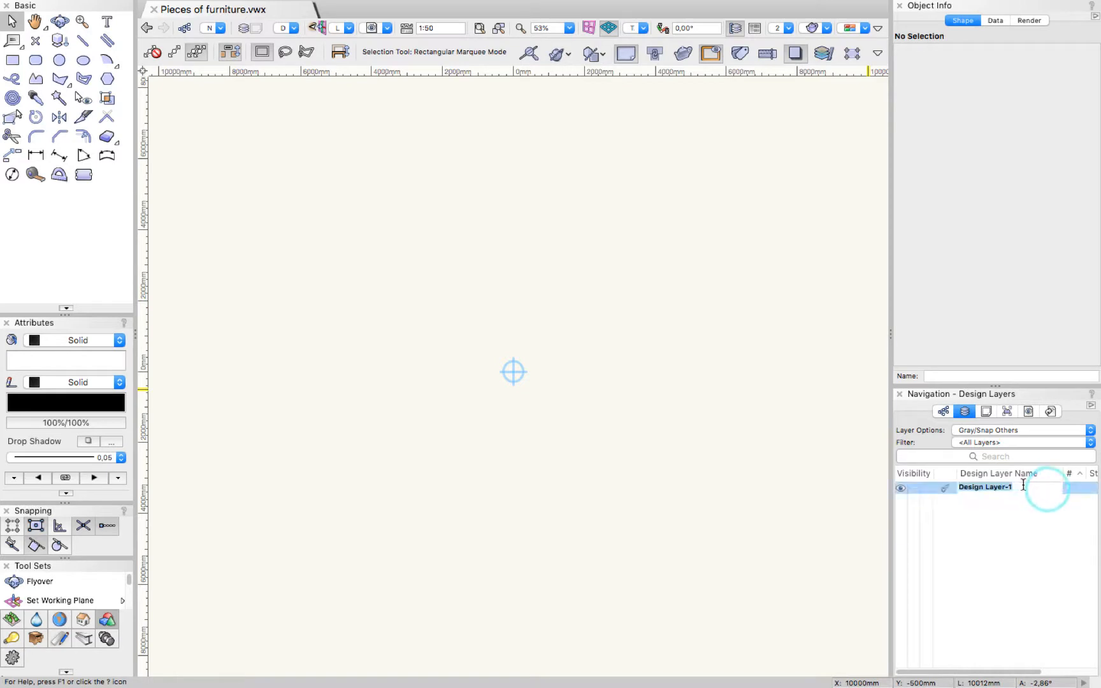
{"action": "type", "text": "Furniture"}
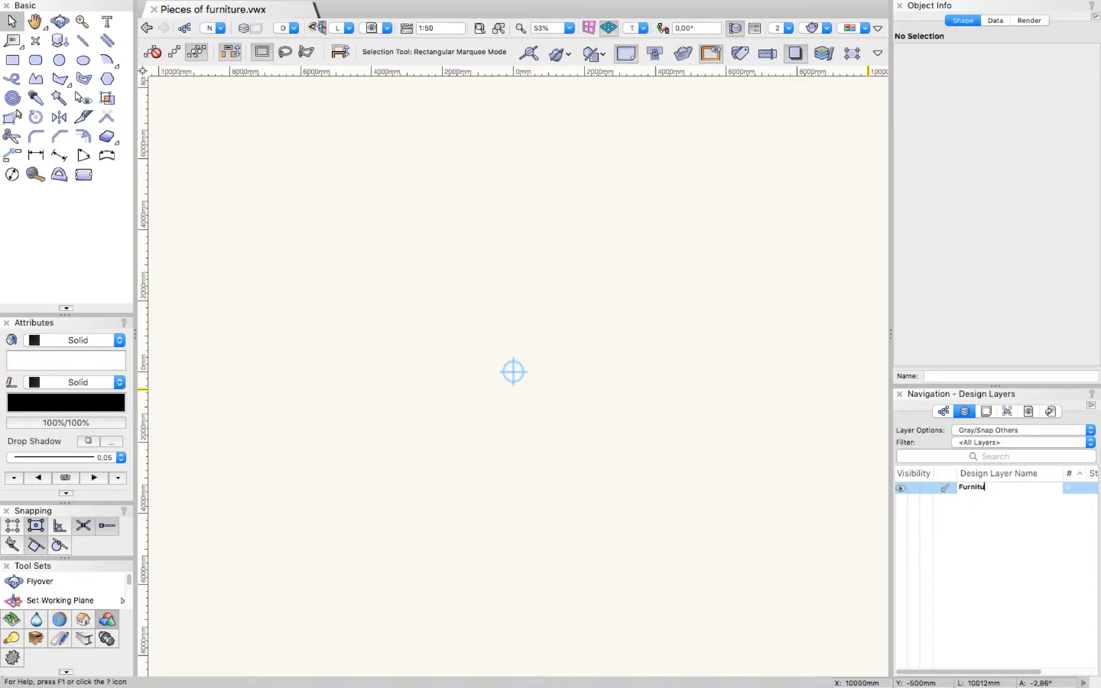
{"action": "left_click", "coordinate": [1023, 522]}
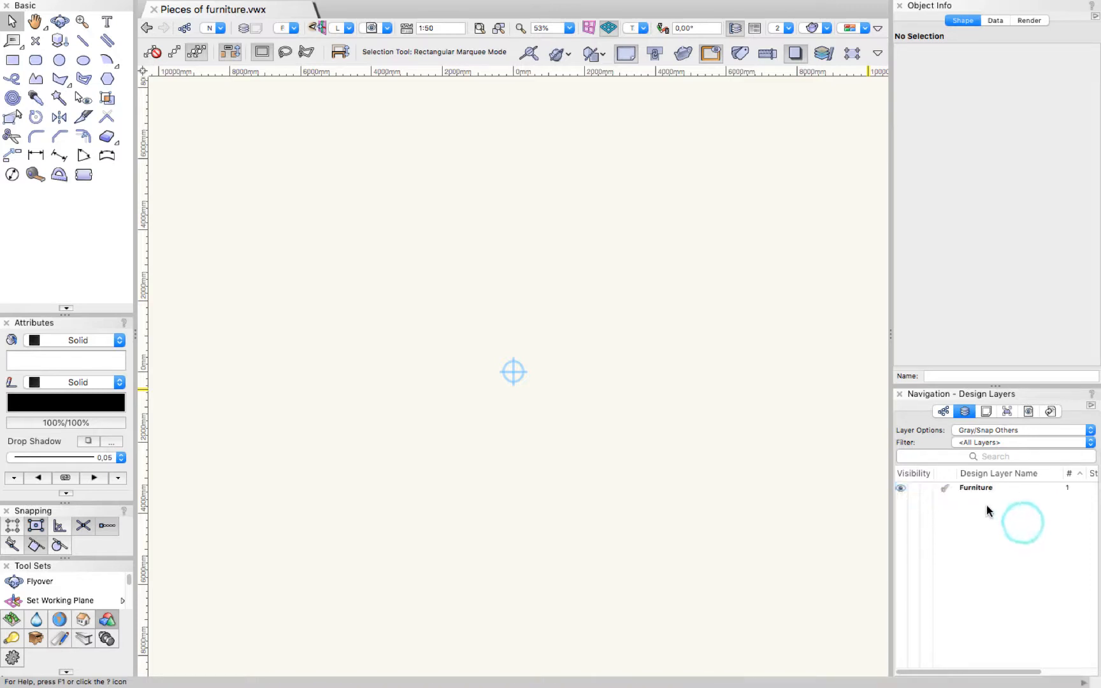
Create a new design layer named Plants, keeping its default properties.
{"action": "right_click", "coordinate": [987, 505]}
{"action": "left_click", "coordinate": [998, 512]}
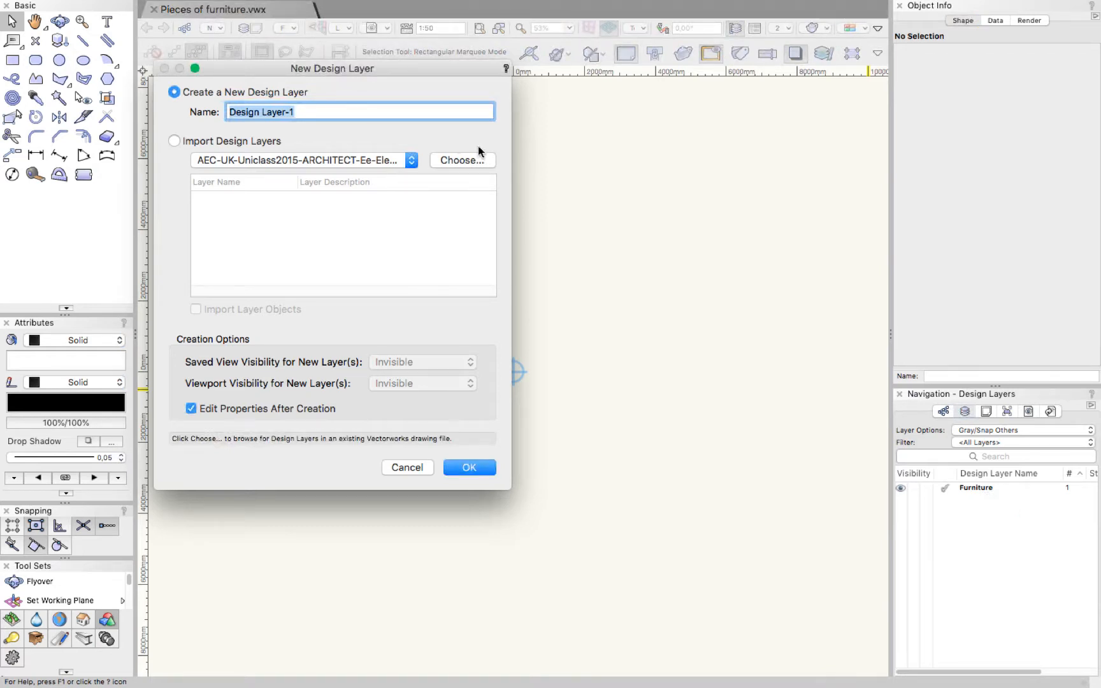
{"action": "type", "text": "Plants"}
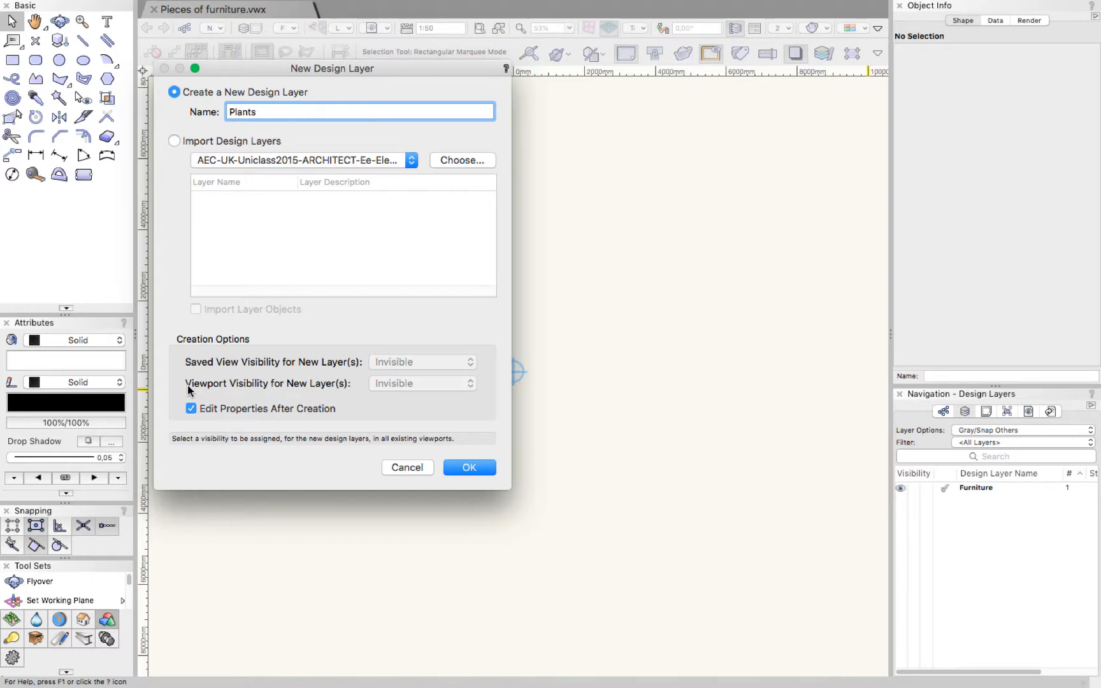
{"action": "left_click", "coordinate": [469, 467]}
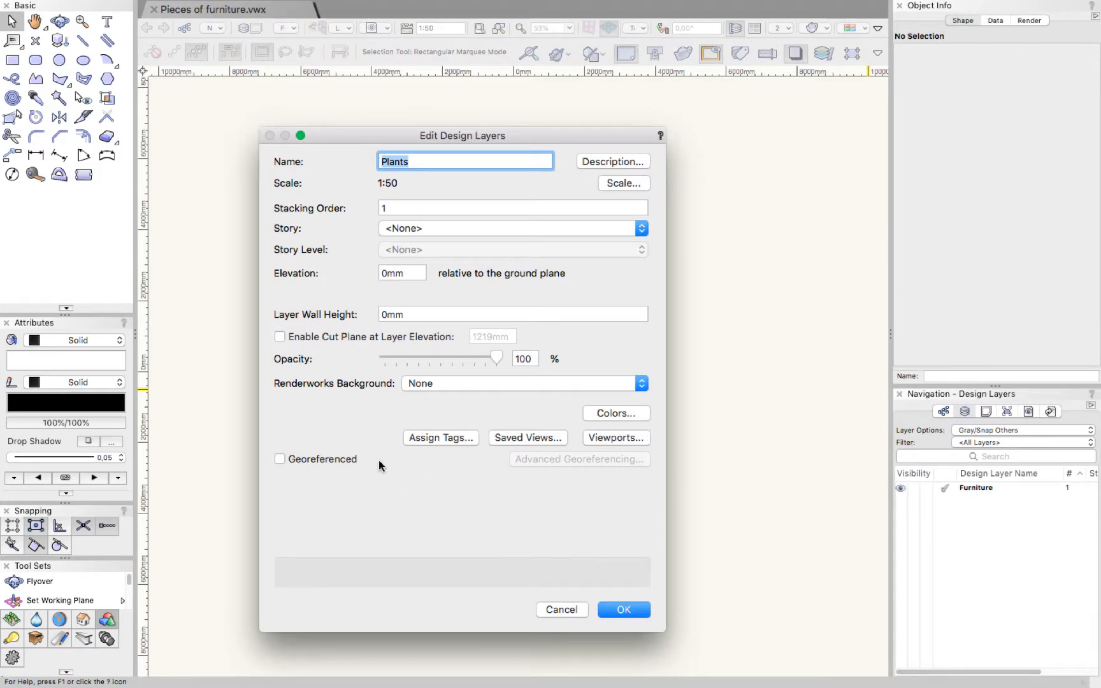
{"action": "left_click", "coordinate": [624, 611]}
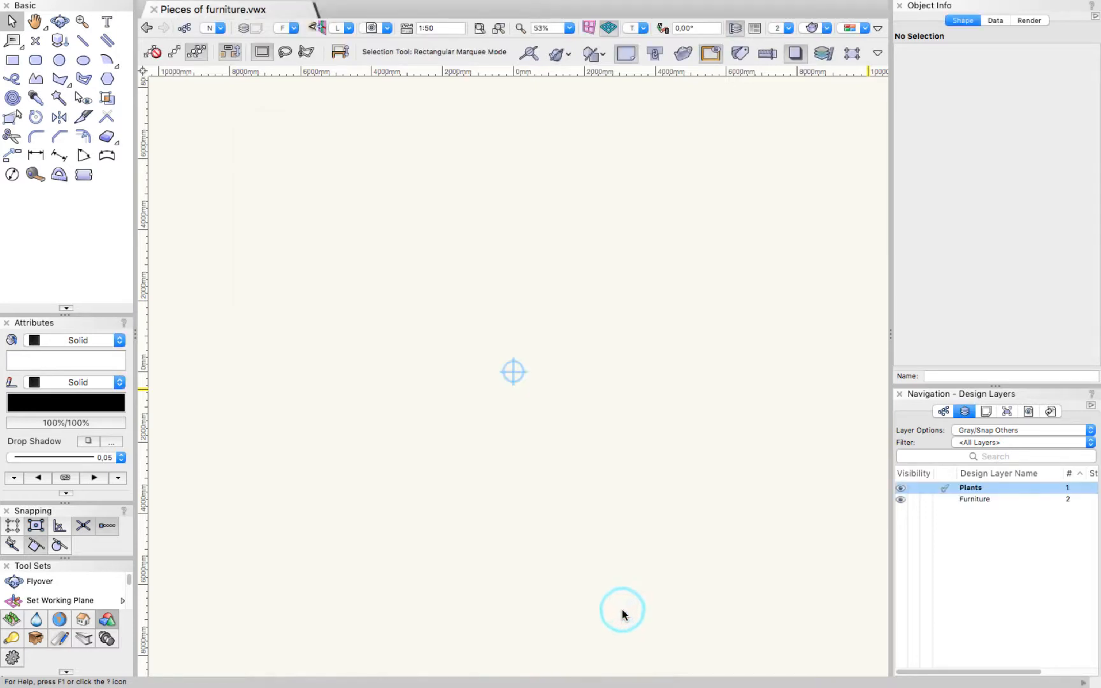
Create a new design layer named Pavement, keeping its default properties.
{"action": "right_click", "coordinate": [965, 526]}
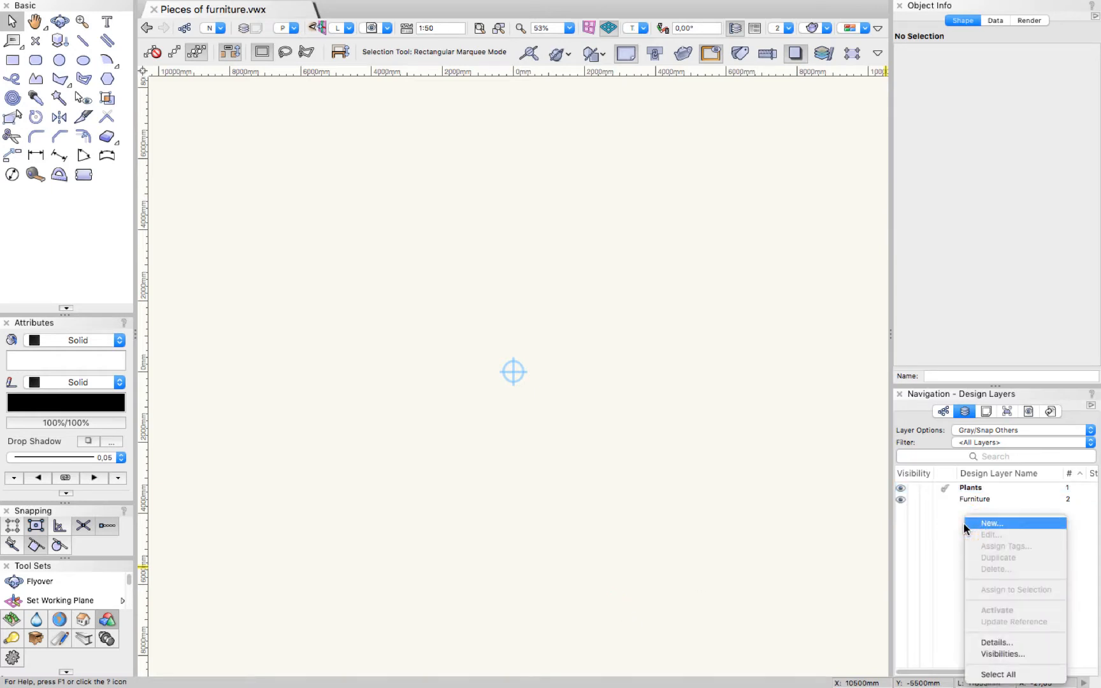
{"action": "left_click", "coordinate": [979, 523]}
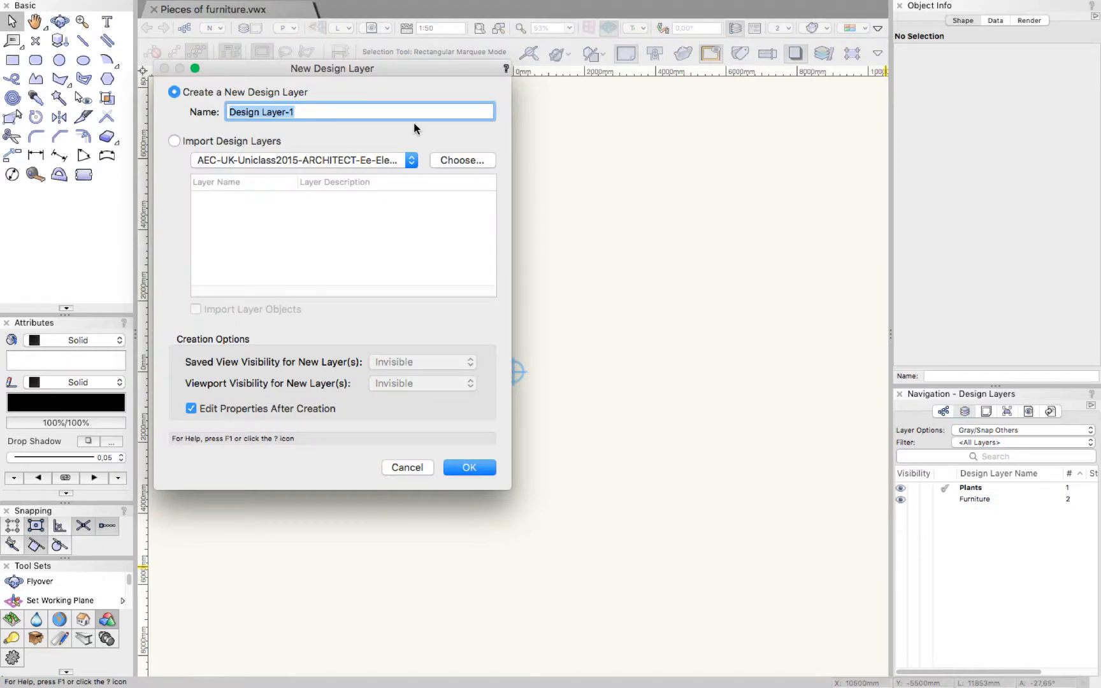
{"action": "type", "text": "Pa"}
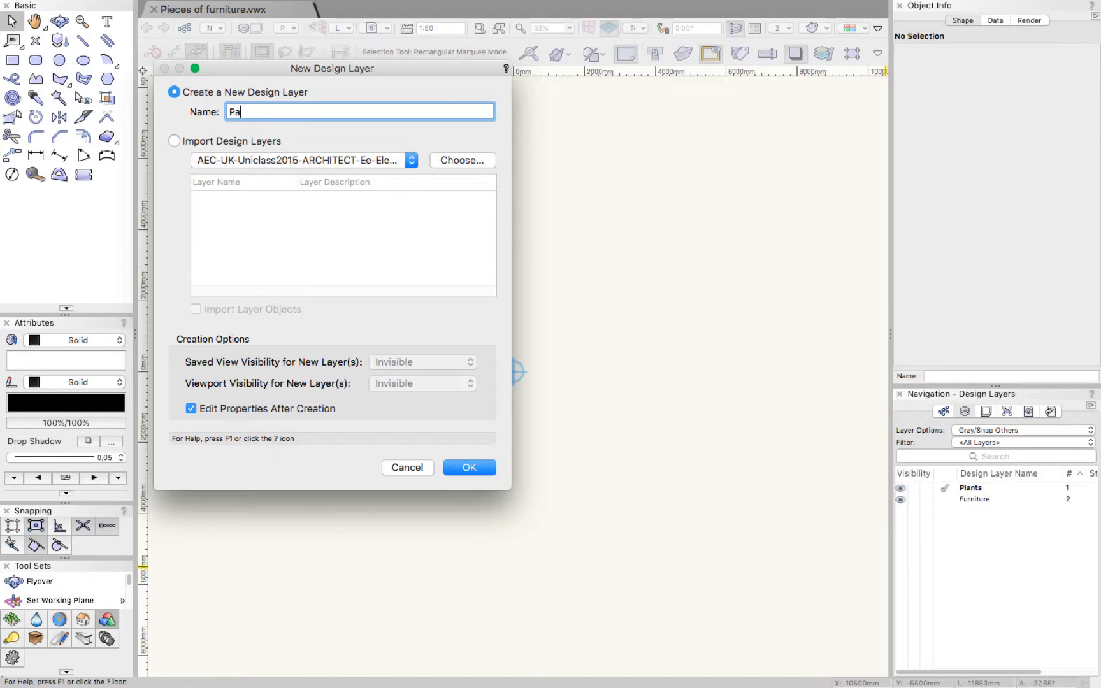
{"action": "type", "text": "vement"}
{"action": "key", "text": "Return"}
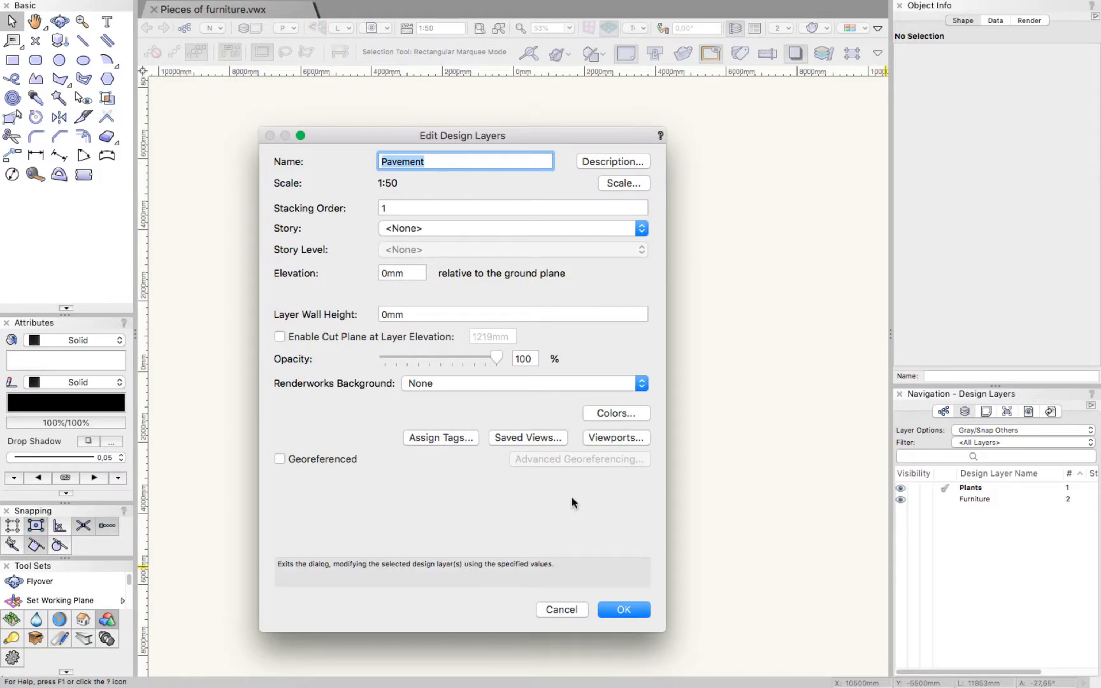
{"action": "left_click", "coordinate": [617, 609]}
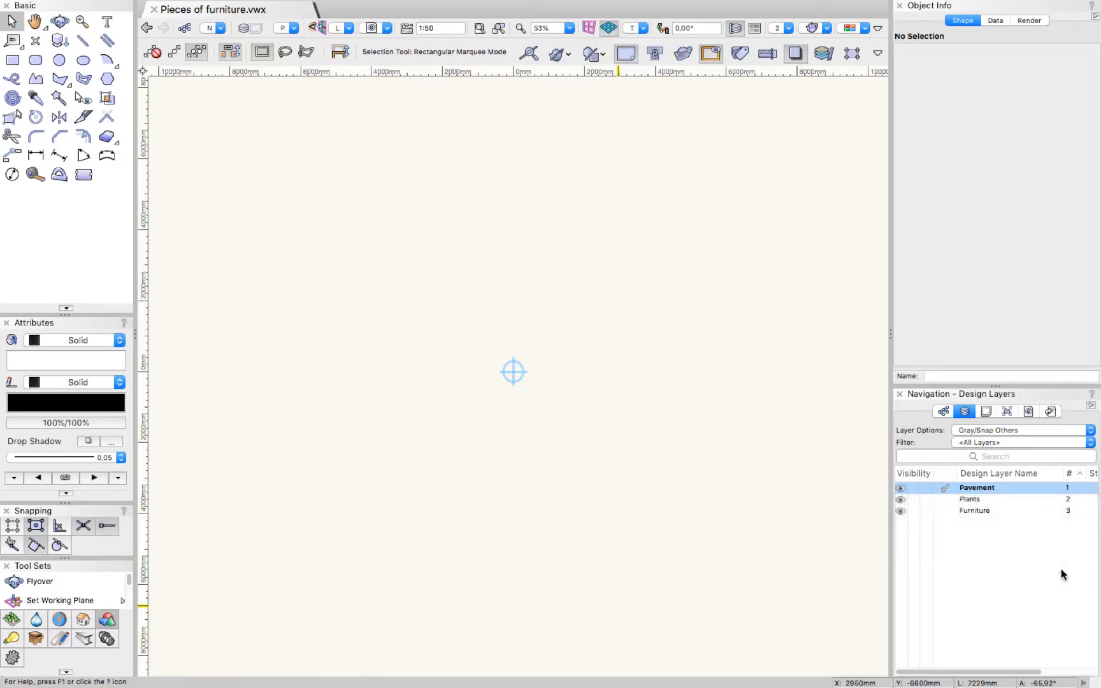
{"action": "right_click", "coordinate": [1011, 491]}
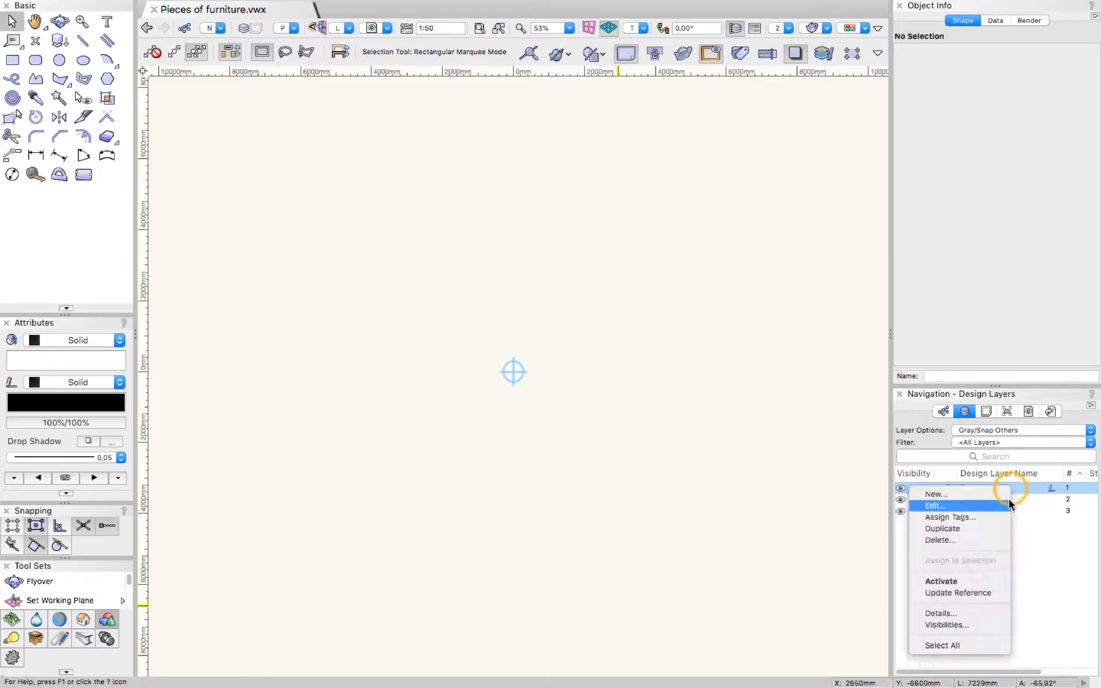
{"action": "left_click", "coordinate": [991, 507]}
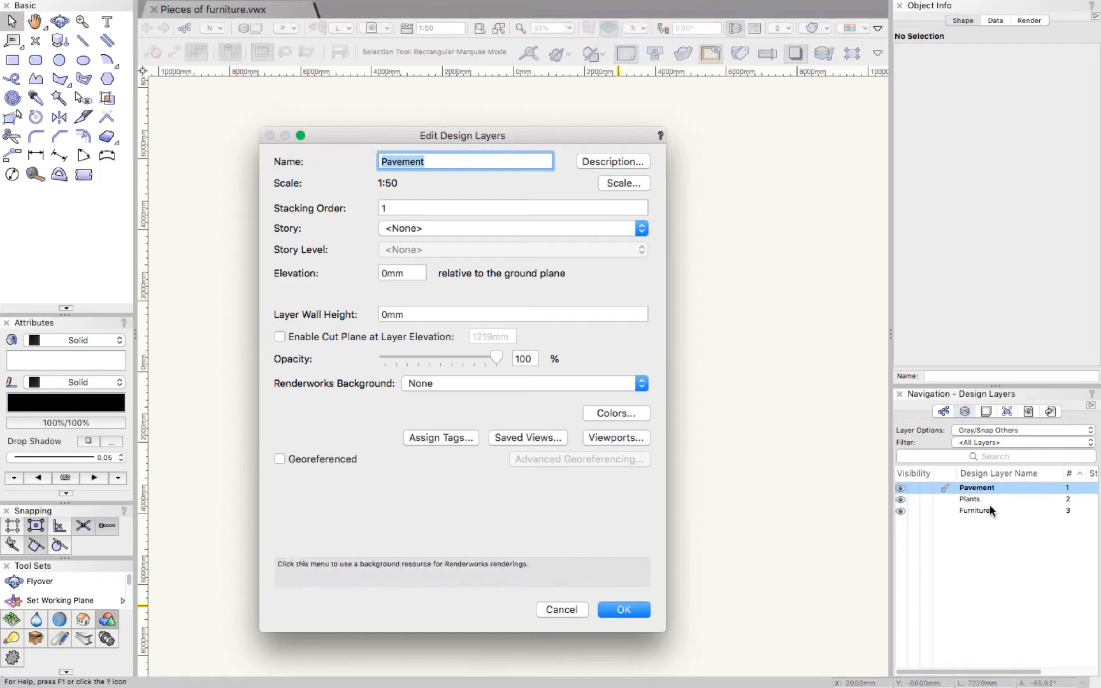
{"action": "left_click", "coordinate": [561, 608]}
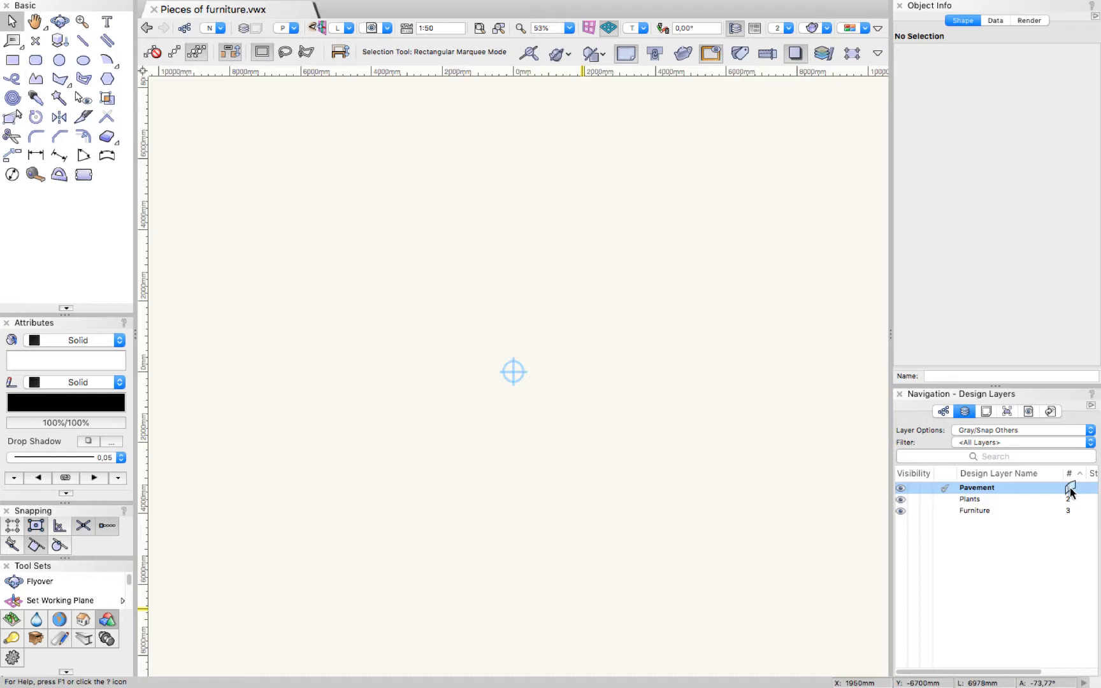
Move the Pavement design layer below Furniture, to stacking position 3.
{"action": "left_click_drag", "start_coordinate": [1070, 488], "coordinate": [1070, 514]}
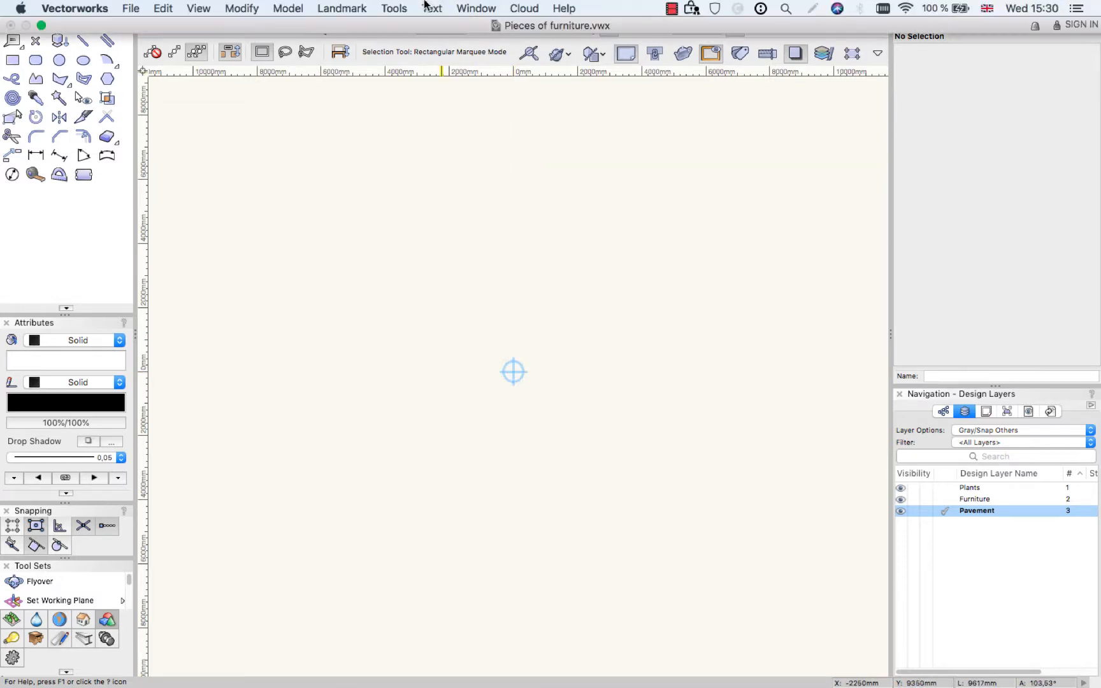
Locate the drawing's internal origin.
{"action": "left_click", "coordinate": [394, 8]}
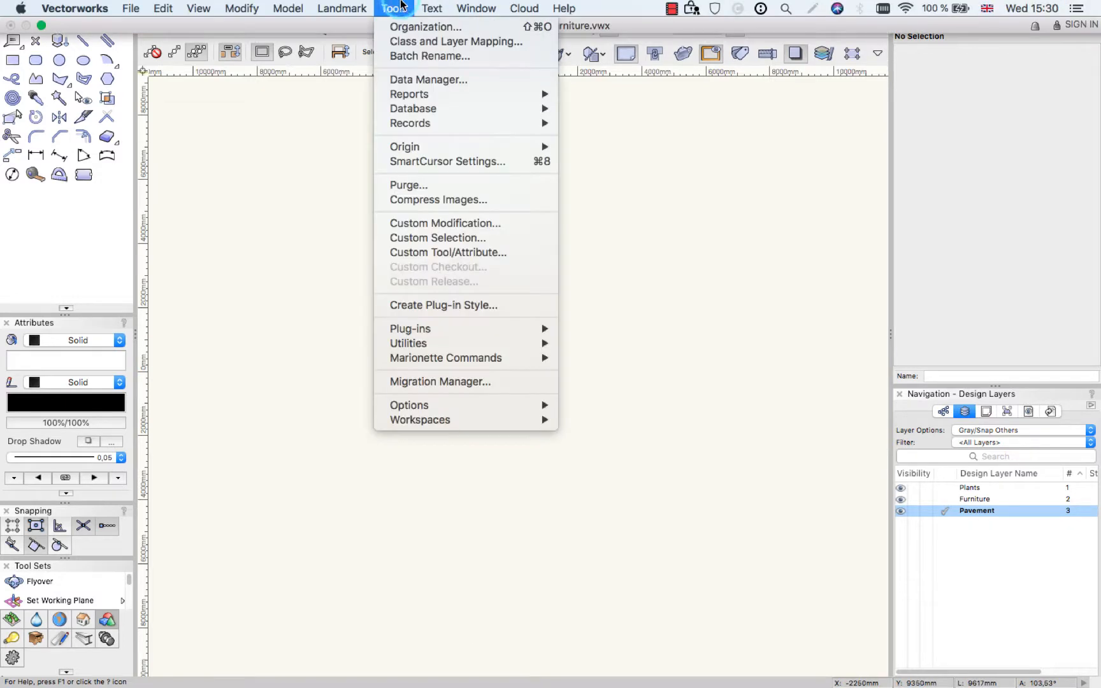
{"action": "mouse_move", "coordinate": [411, 141]}
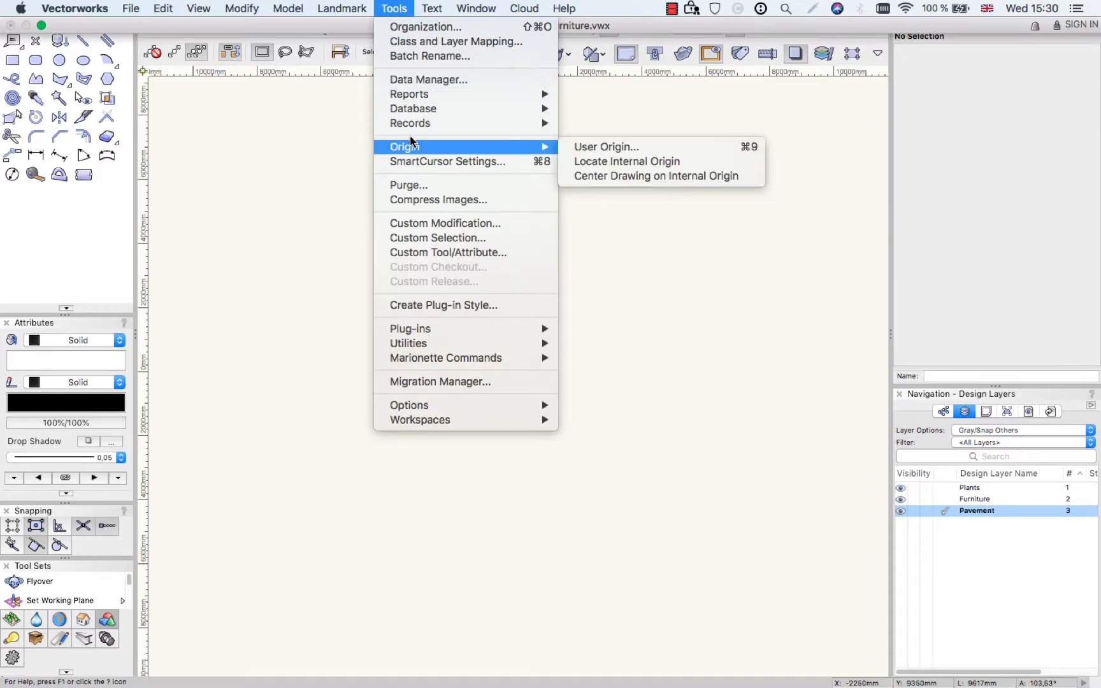
{"action": "key", "text": "Right"}
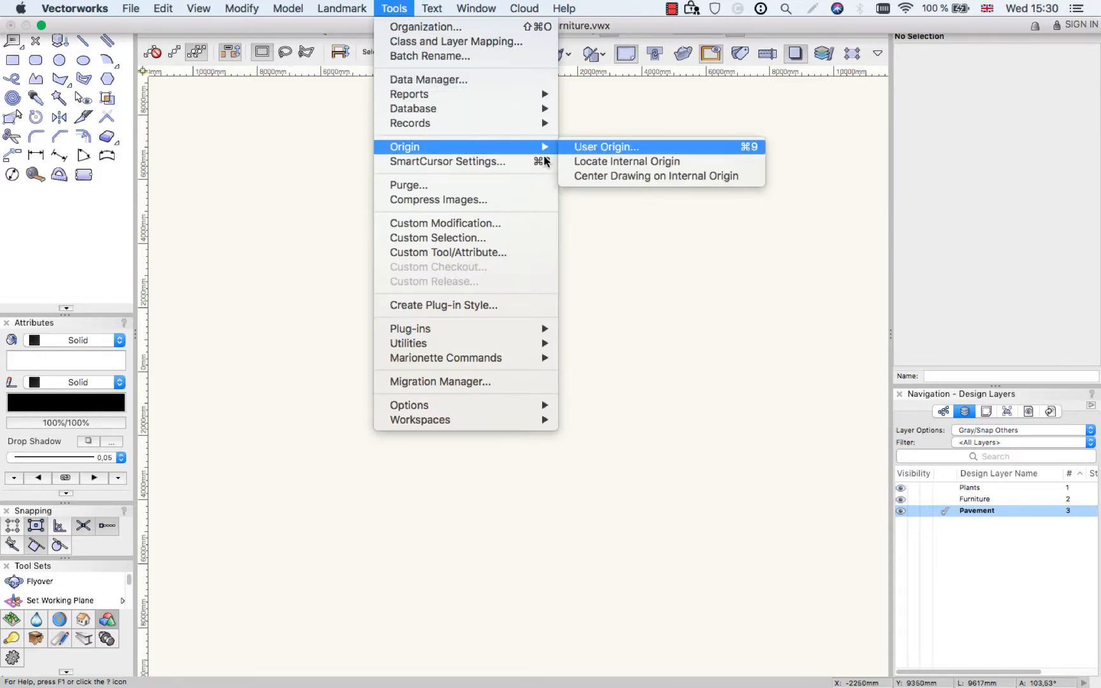
{"action": "key", "text": "Down"}
{"action": "left_click", "coordinate": [577, 161]}
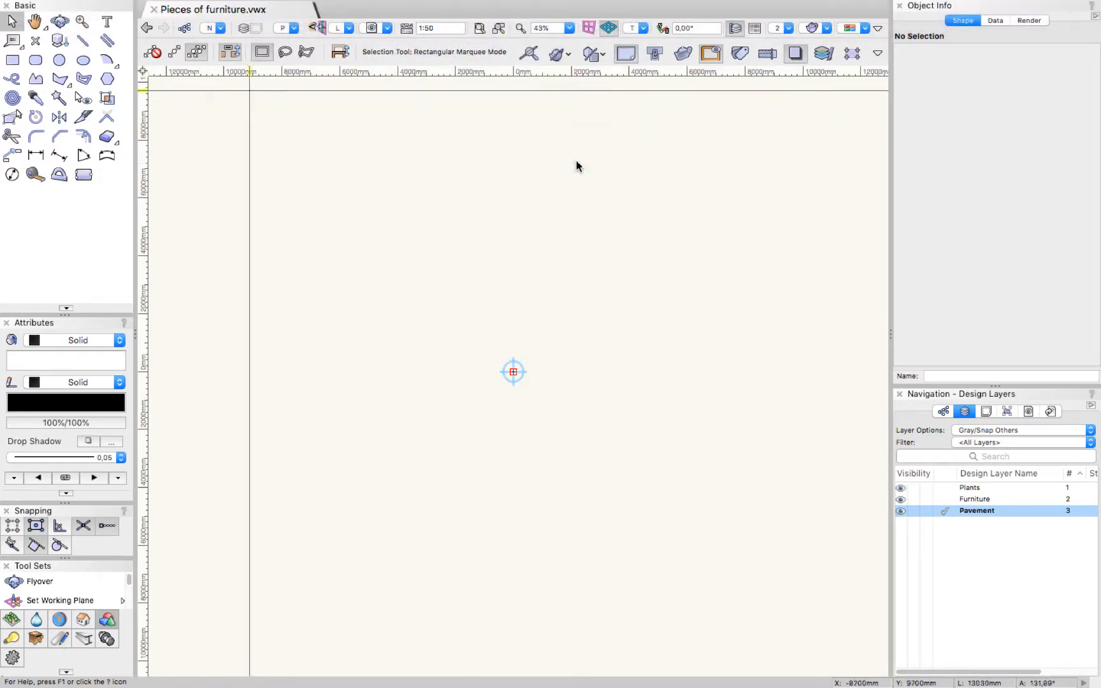
Draw a circle by radius, centred on the drawing's origin, with a radius of about 2580 mm.
{"action": "left_click", "coordinate": [59, 61]}
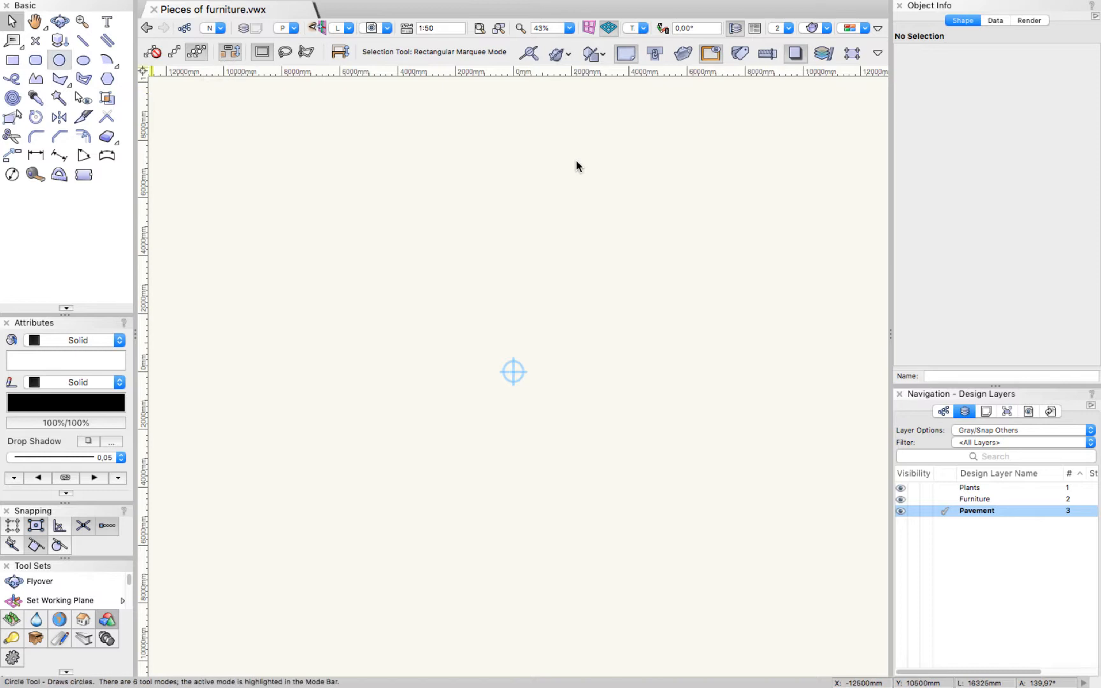
{"action": "left_click", "coordinate": [513, 372]}
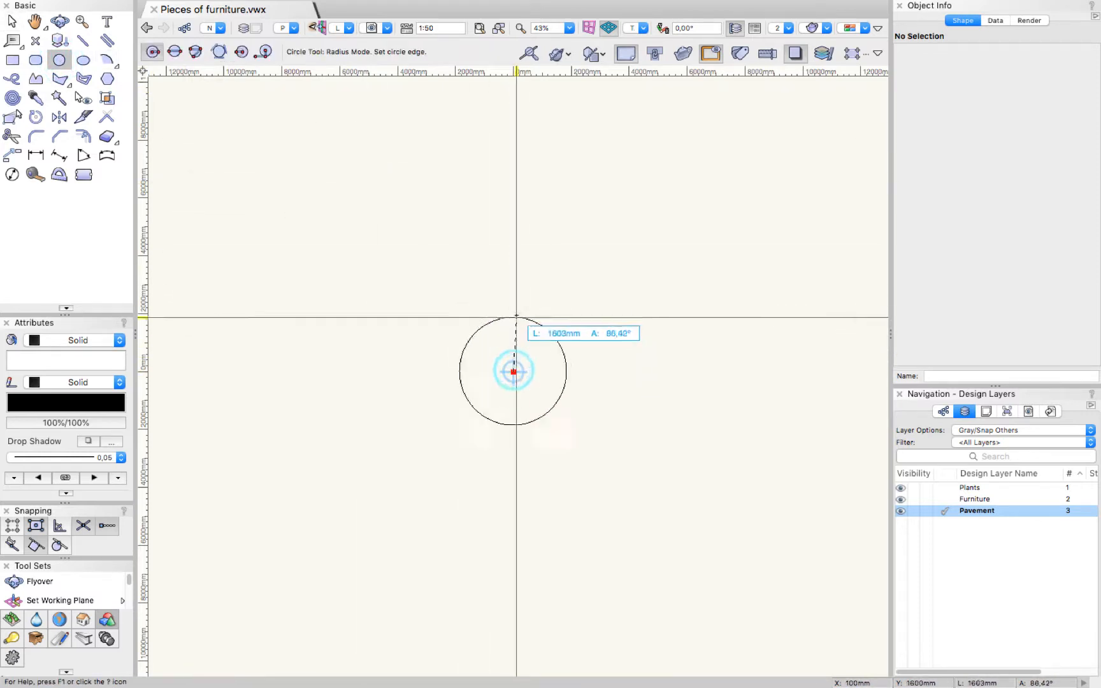
{"action": "left_click", "coordinate": [541, 299]}
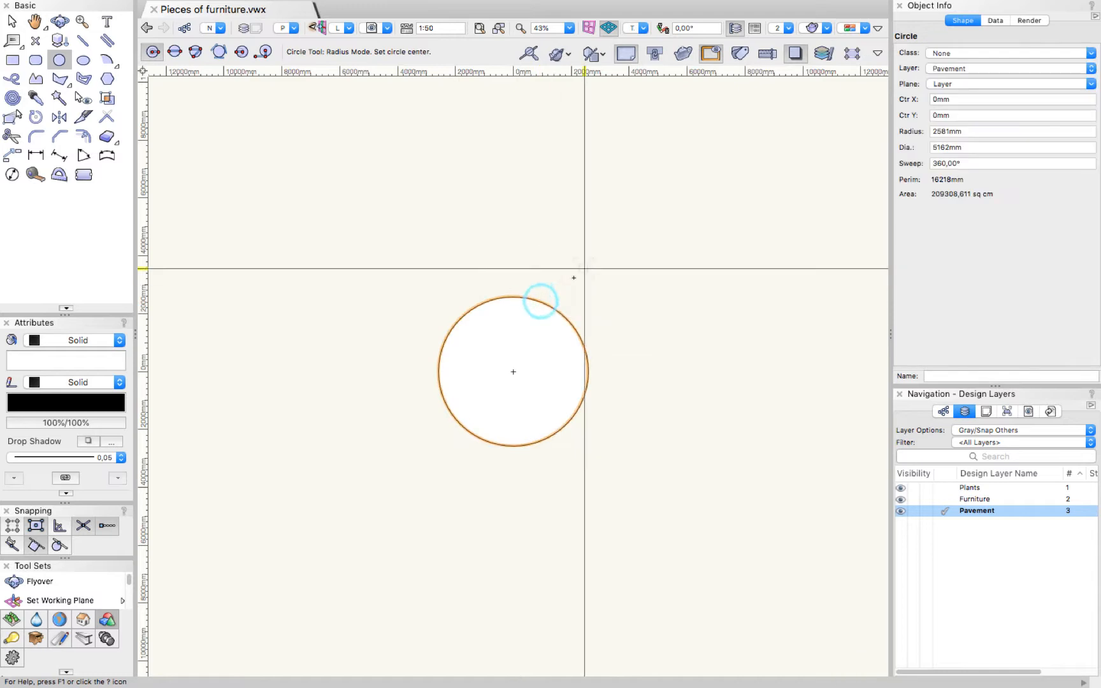
{"action": "key", "text": "x"}
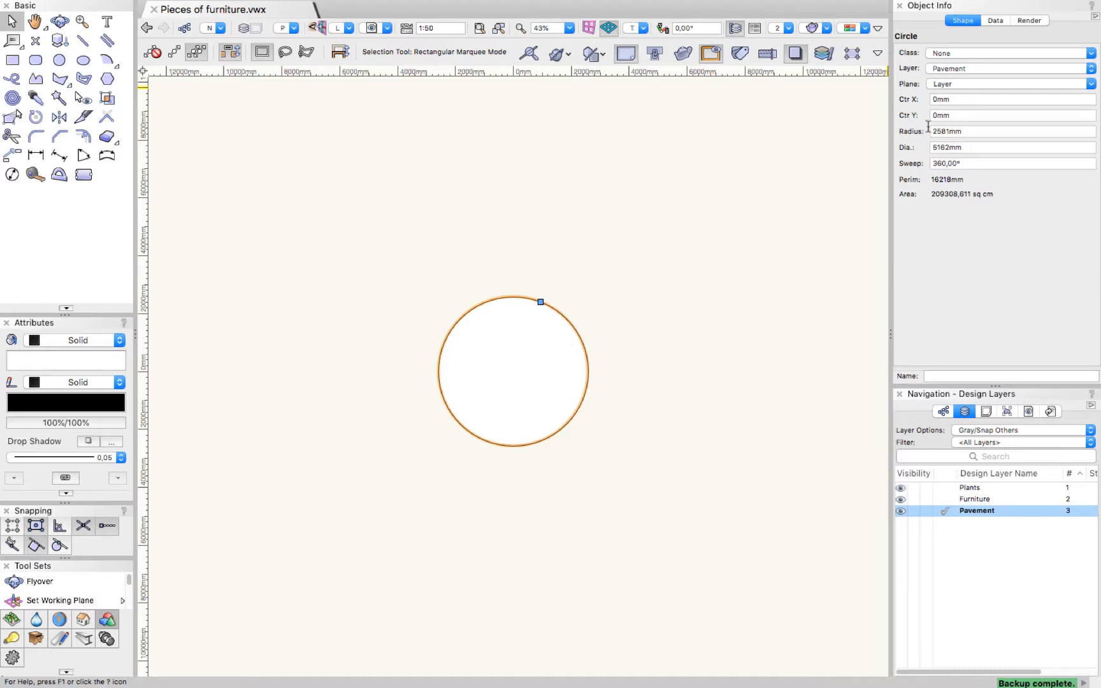
Set the circle's diameter to 1200 mm.
{"action": "left_click", "coordinate": [974, 147]}
{"action": "type", "text": "12"}
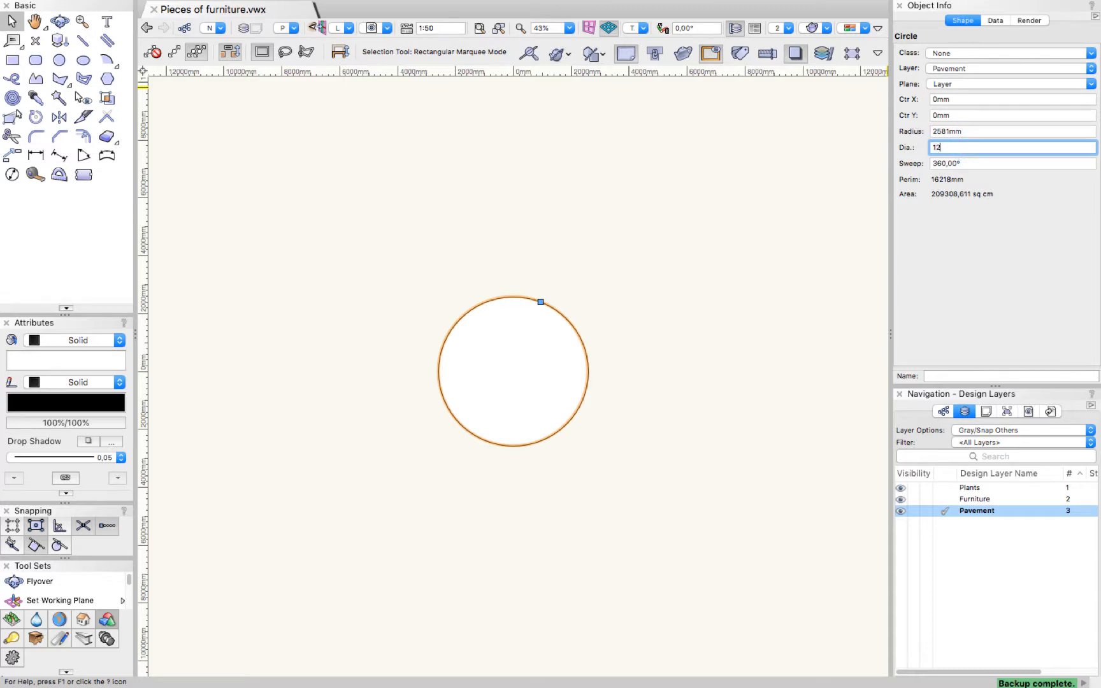
{"action": "type", "text": "00"}
{"action": "key", "text": "Return"}
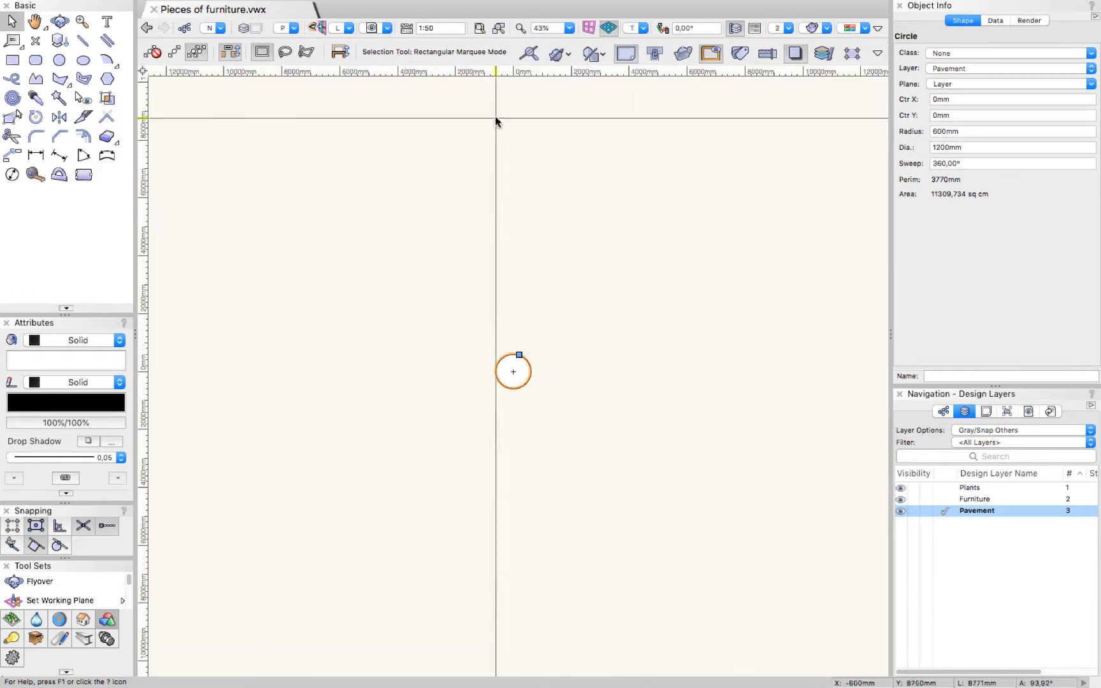
{"action": "left_click", "coordinate": [495, 32]}
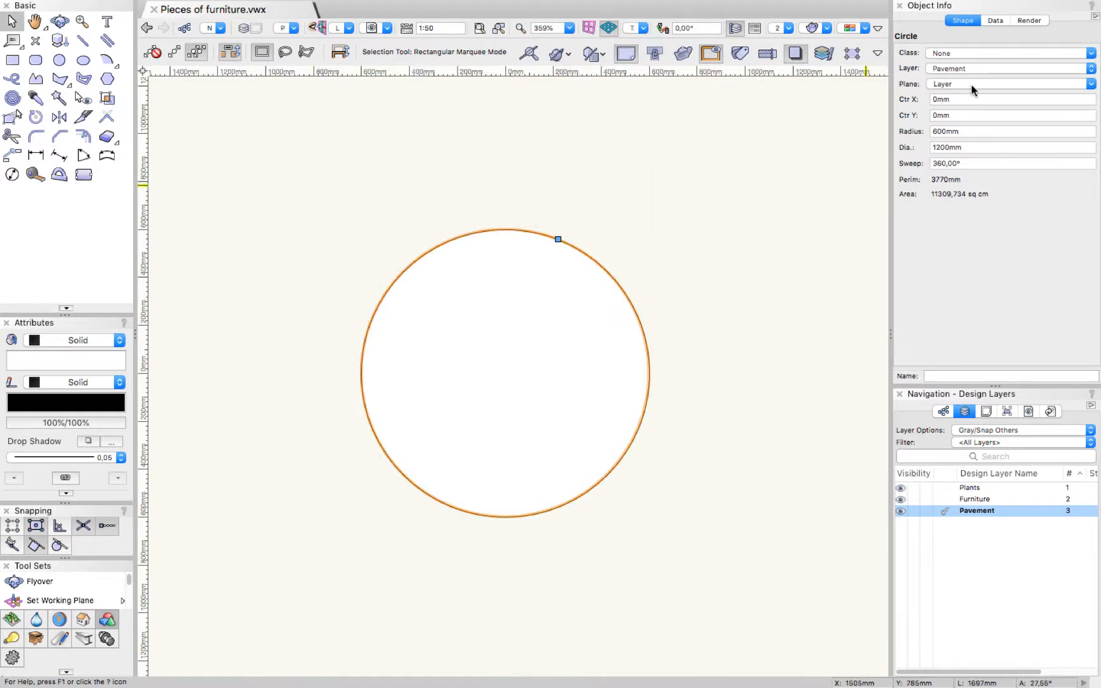
Assign the circle to the Furniture-Objects class and let it use the class's graphic attributes.
{"action": "left_click", "coordinate": [944, 411]}
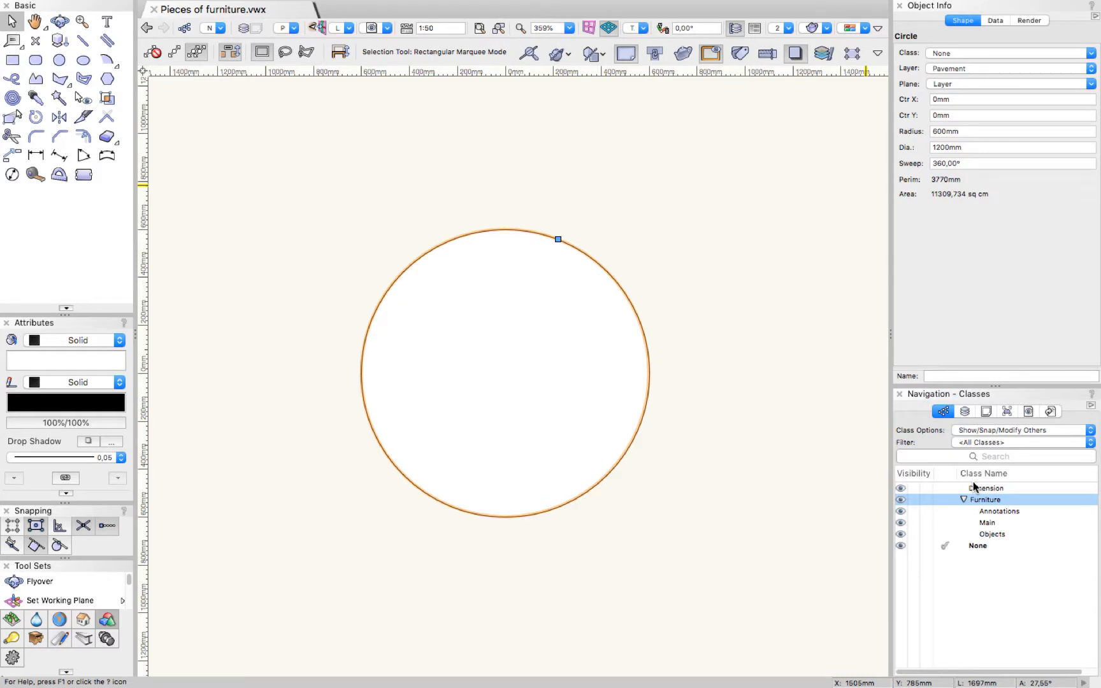
{"action": "right_click", "coordinate": [992, 534]}
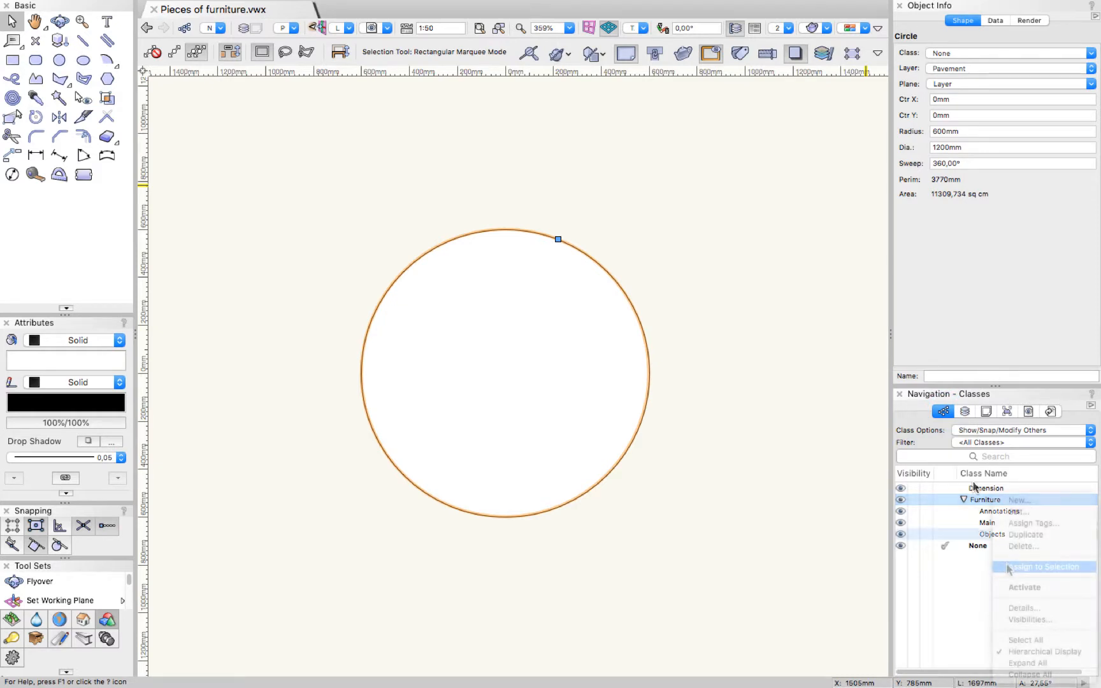
{"action": "left_click", "coordinate": [1008, 567]}
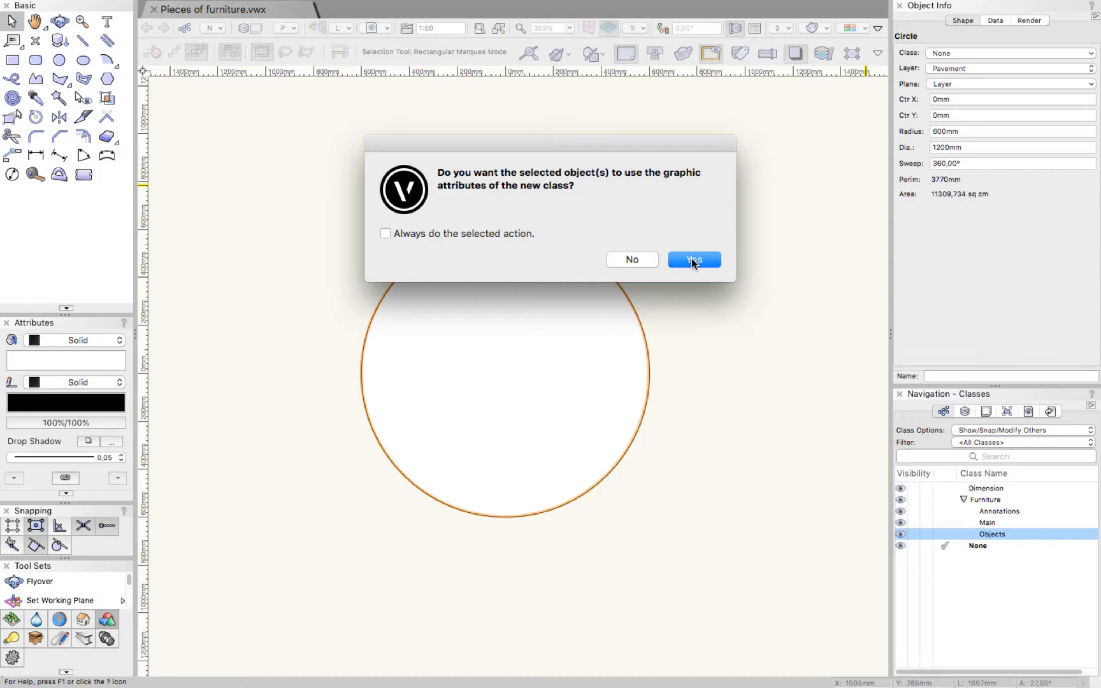
{"action": "left_click", "coordinate": [692, 260]}
{"action": "left_click", "coordinate": [696, 316]}
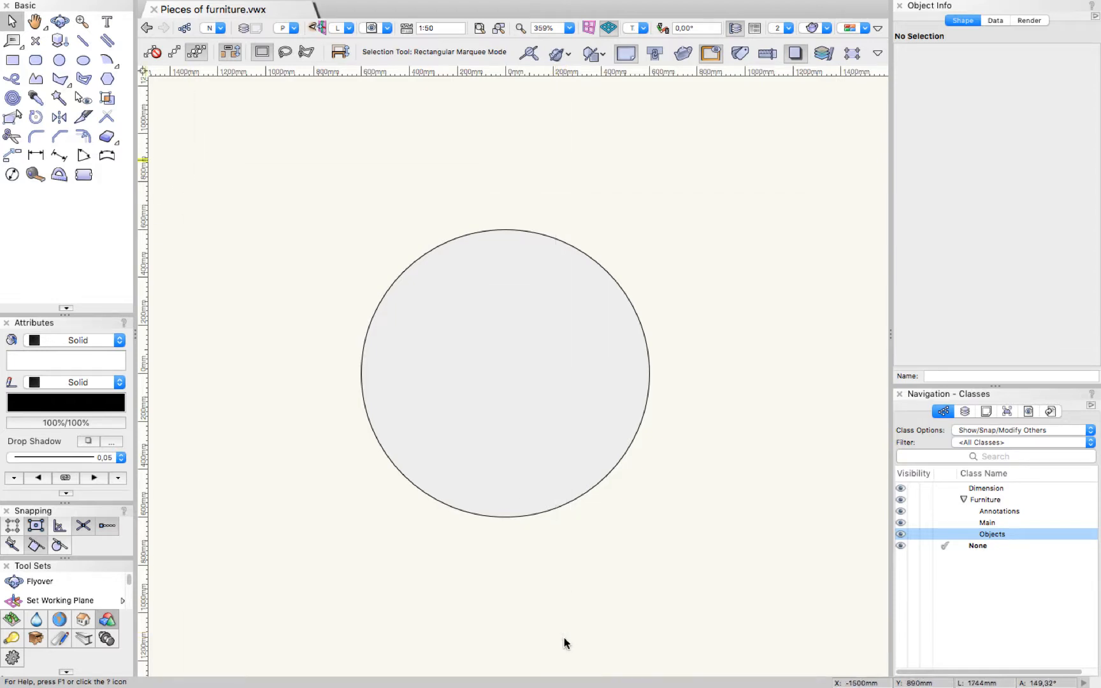
Draw a rectangle about 730 by 550 mm below the circle, with its top edge centred on the circle's lowest point.
{"action": "left_click", "coordinate": [12, 61]}
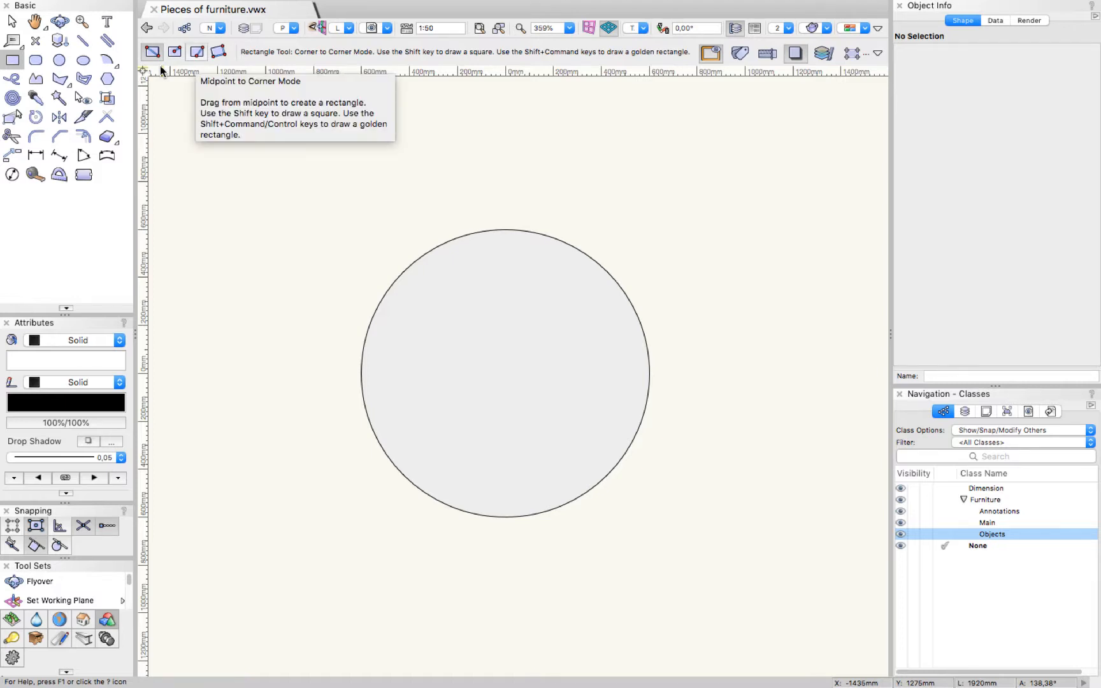
{"action": "left_click", "coordinate": [196, 55]}
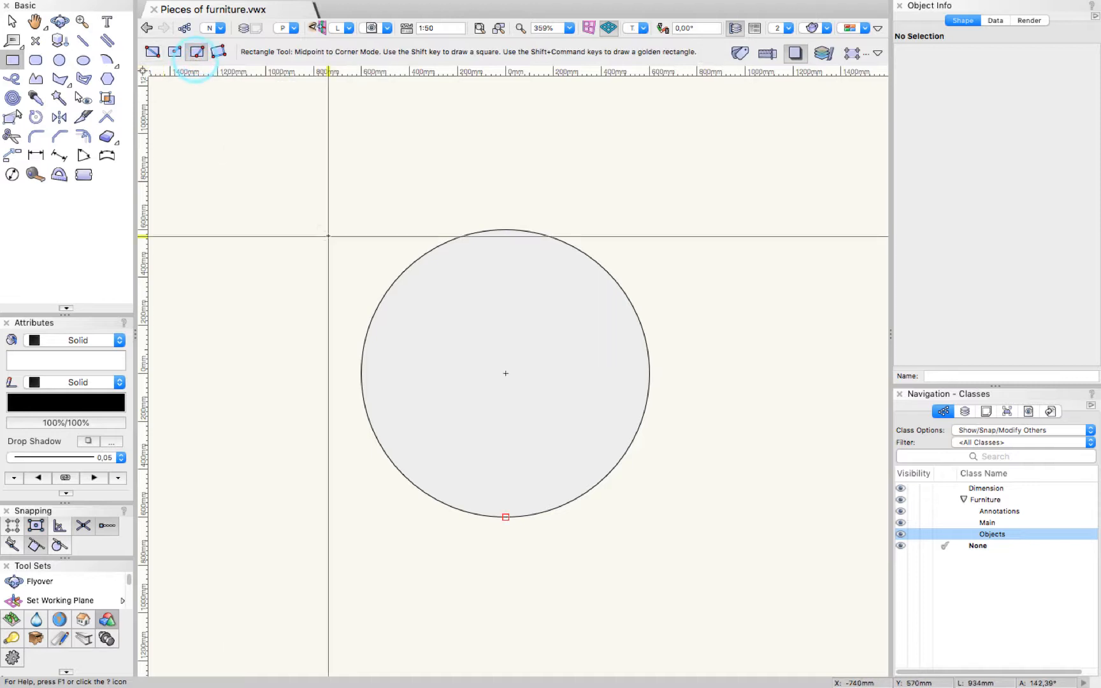
{"action": "left_click", "coordinate": [505, 516]}
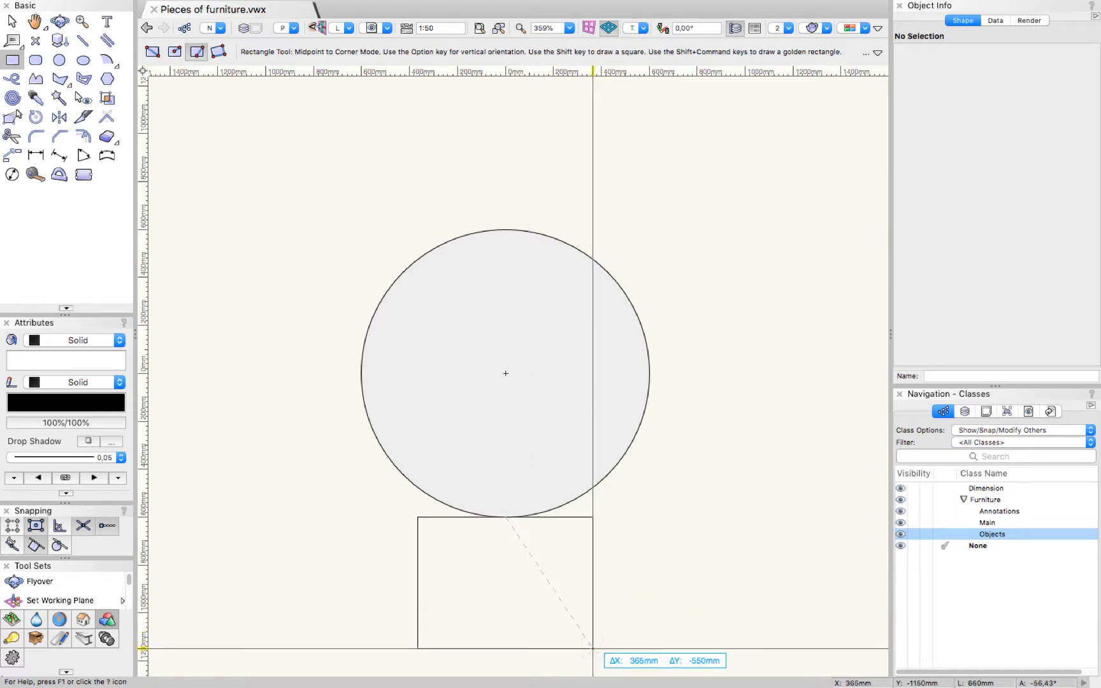
{"action": "left_click", "coordinate": [592, 648]}
{"action": "key", "text": "x"}
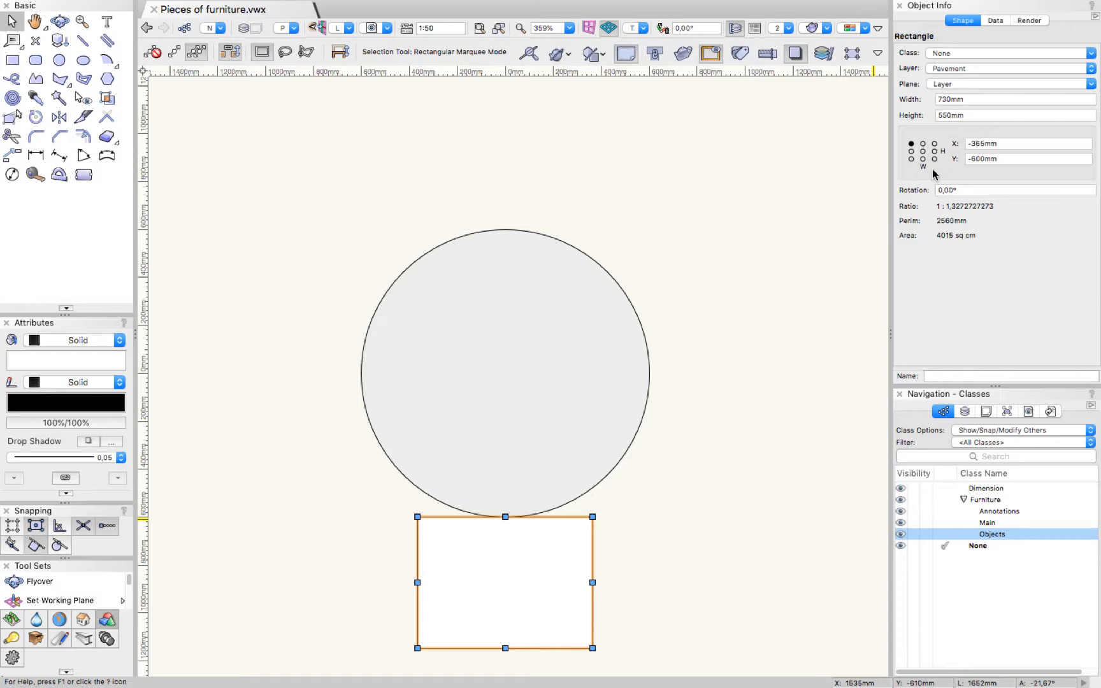
Resize the rectangle to 500 mm wide and 500 mm high, keeping its top-centre point fixed.
{"action": "left_click", "coordinate": [923, 144]}
{"action": "left_click", "coordinate": [976, 100]}
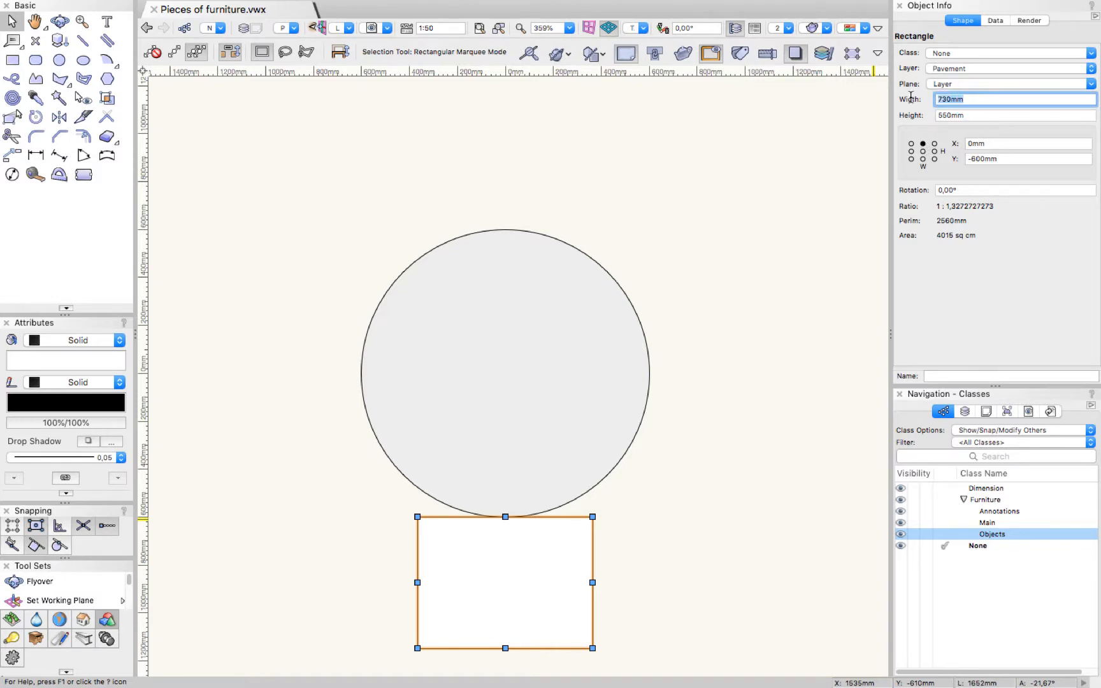
{"action": "type", "text": "500"}
{"action": "key", "text": "Tab"}
{"action": "type", "text": "500"}
{"action": "key", "text": "Return"}
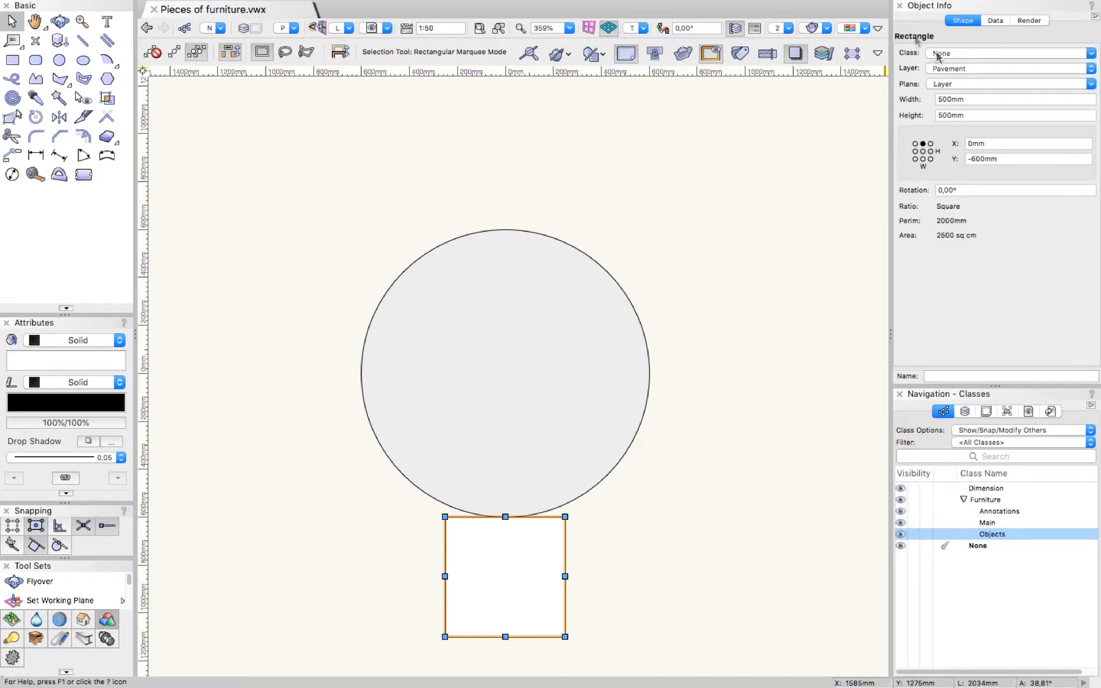
Assign the square to the Furniture-Objects class with the class's graphic attributes, and make that class active.
{"action": "left_click", "coordinate": [991, 55]}
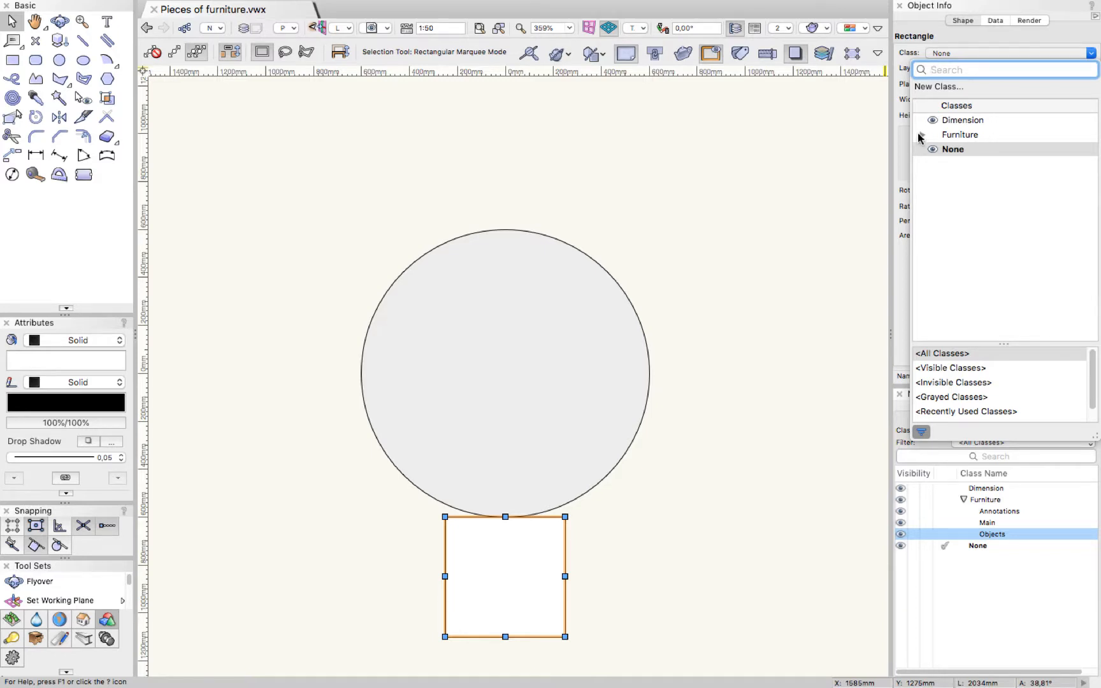
{"action": "left_click", "coordinate": [921, 136]}
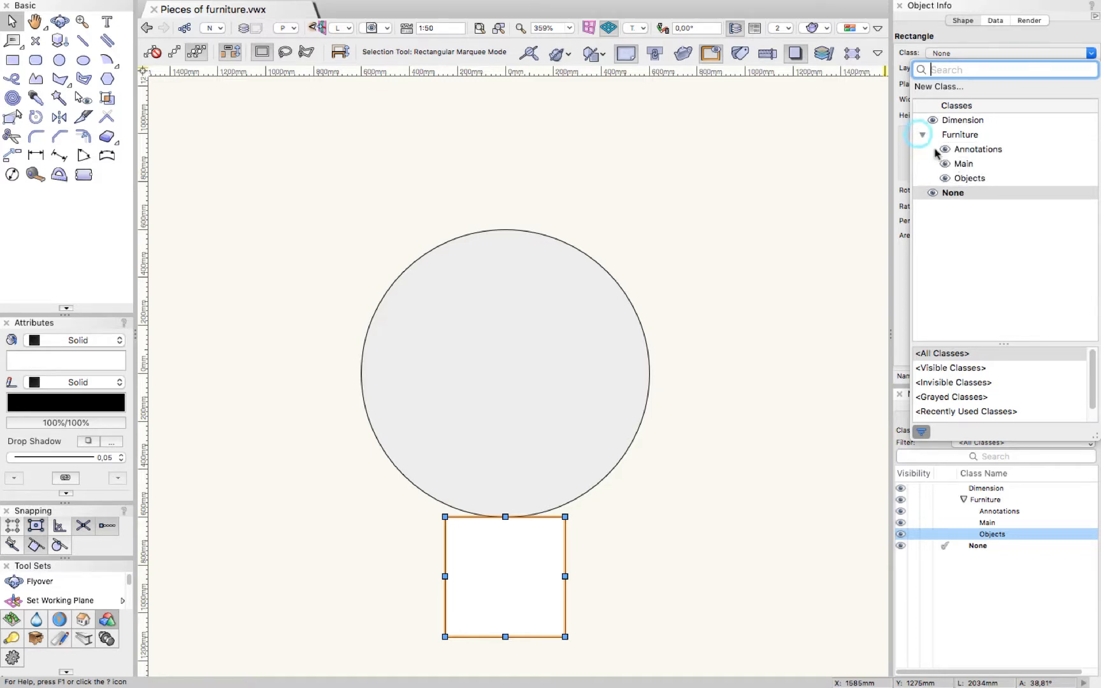
{"action": "left_click", "coordinate": [963, 178]}
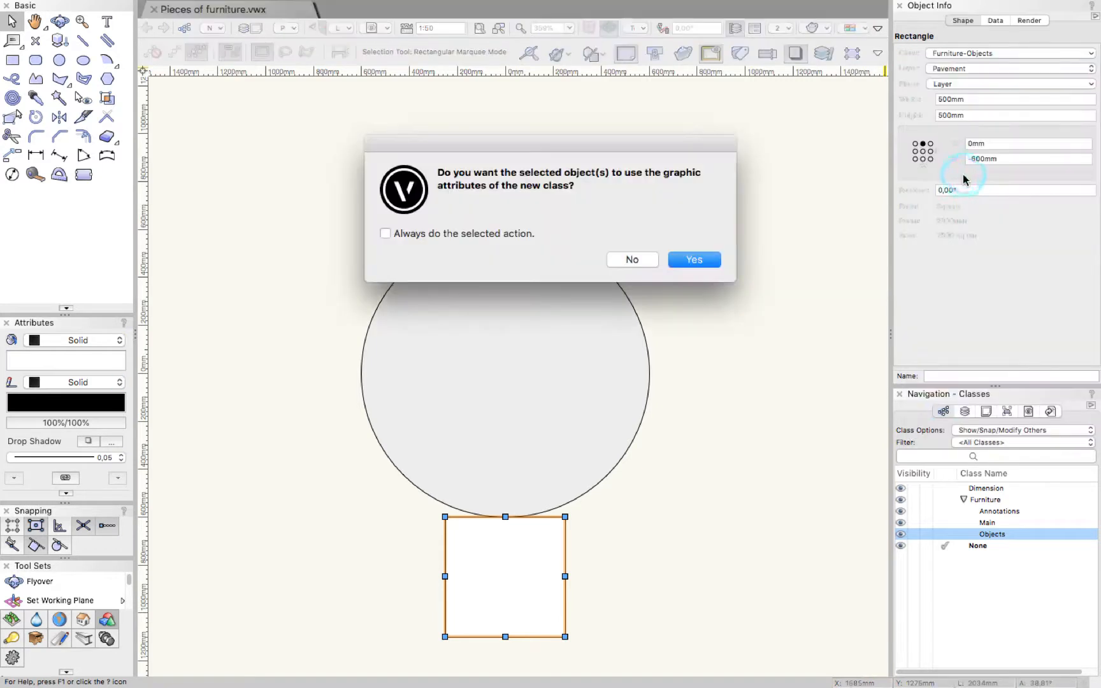
{"action": "left_click", "coordinate": [684, 258]}
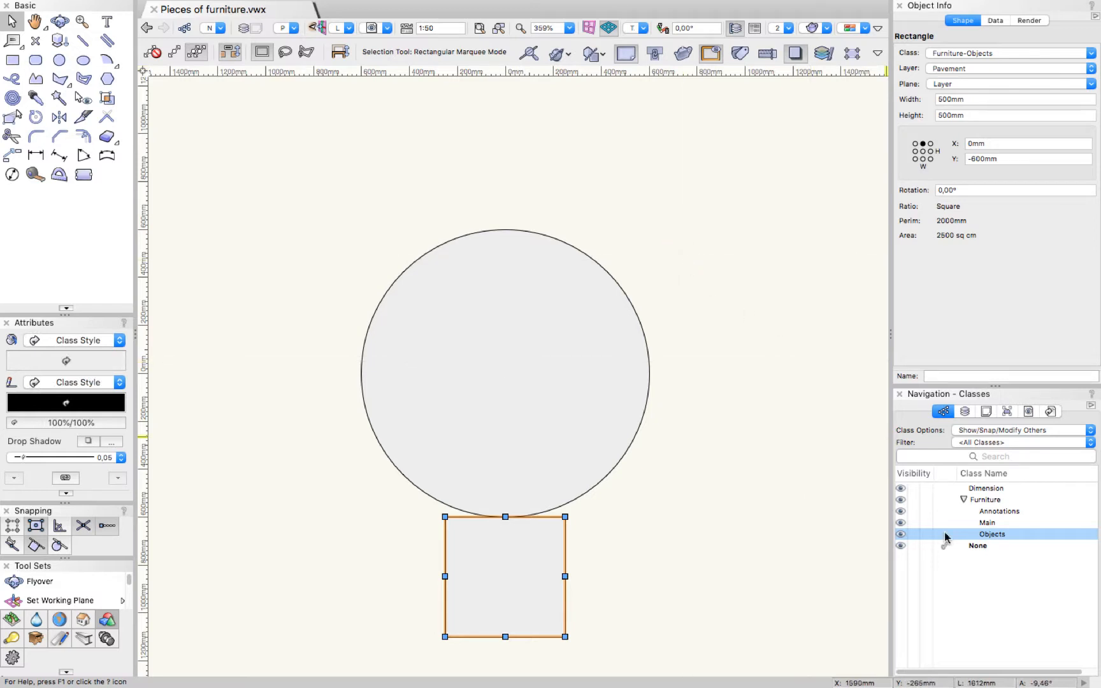
{"action": "left_click", "coordinate": [945, 535]}
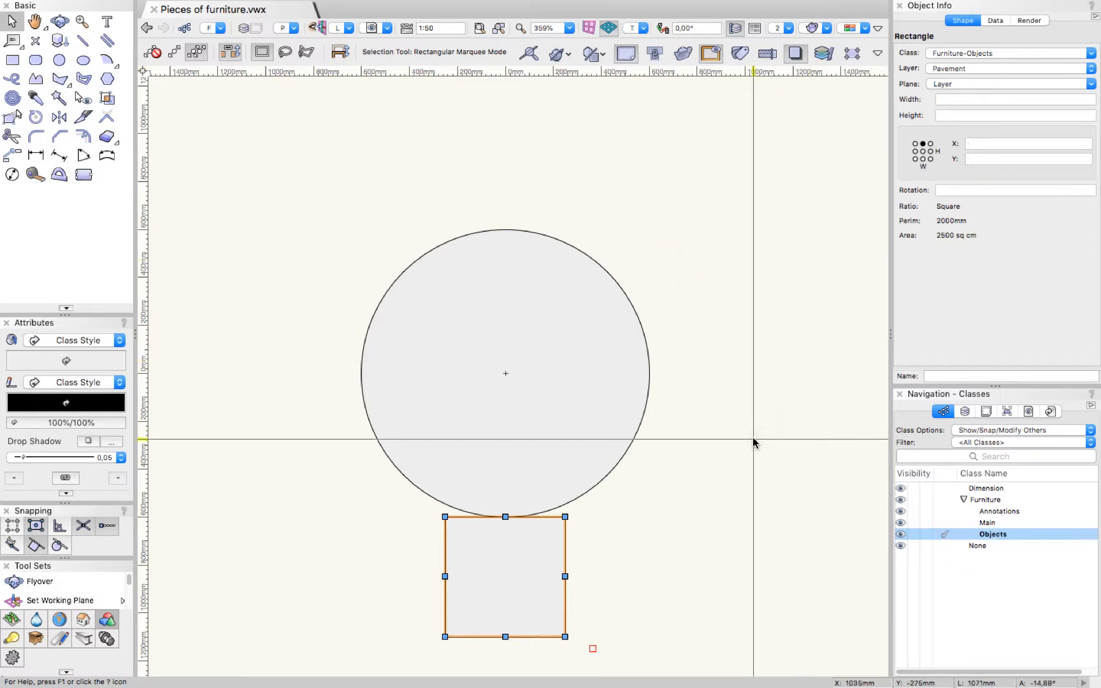
{"action": "left_click", "coordinate": [727, 479]}
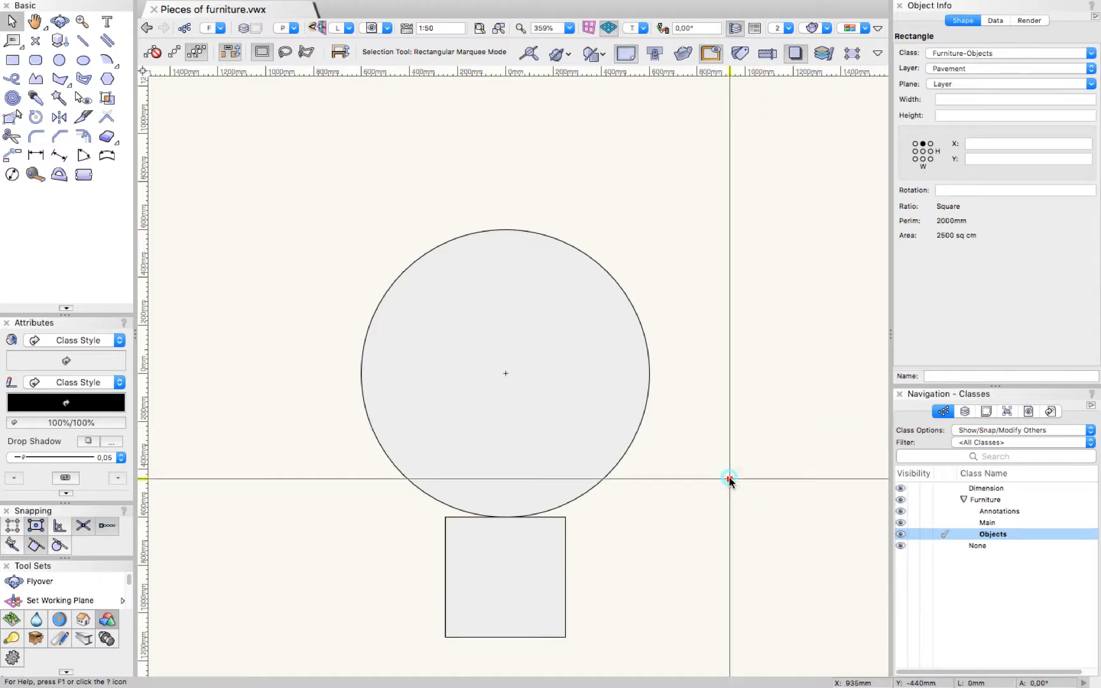
Reshape the square by moving its lower-left corner 50 mm inward along the bottom edge.
{"action": "left_click", "coordinate": [565, 534]}
{"action": "left_click", "coordinate": [500, 28]}
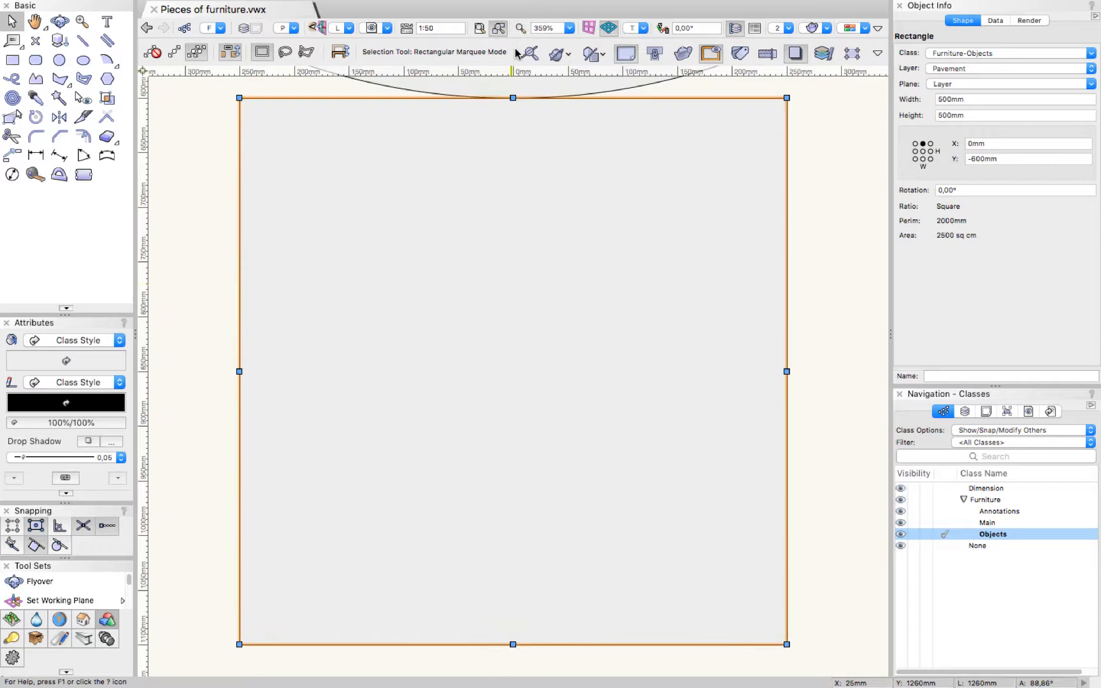
{"action": "scroll", "coordinate": [506, 373], "scroll_direction": "down", "scroll_amount": 3}
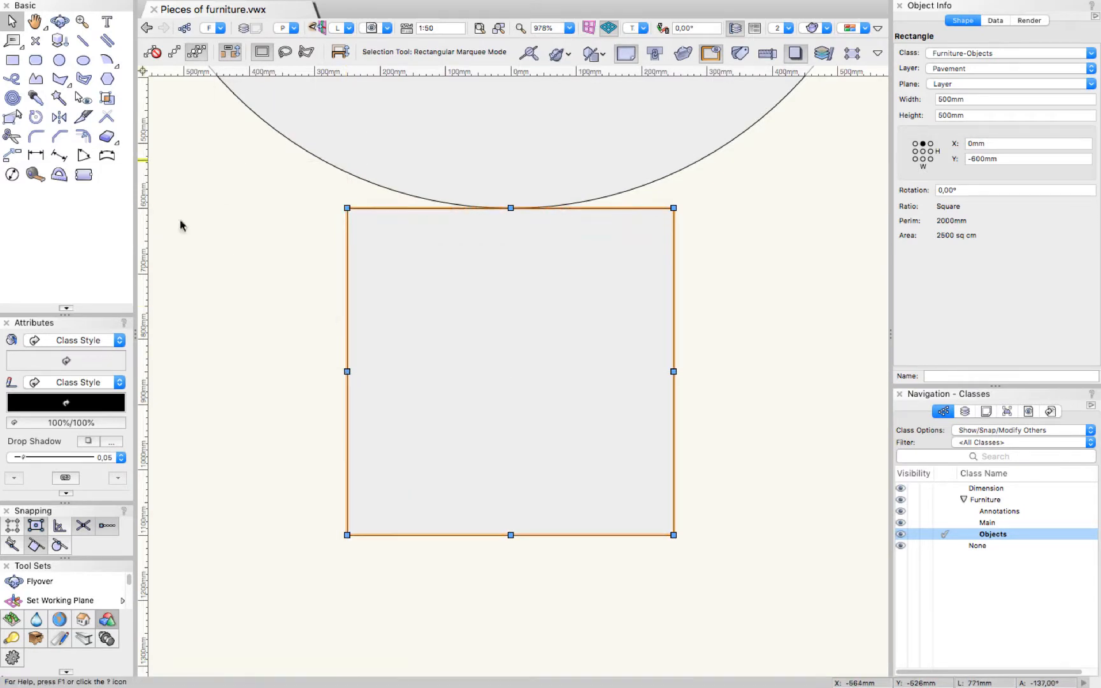
{"action": "left_click", "coordinate": [17, 120]}
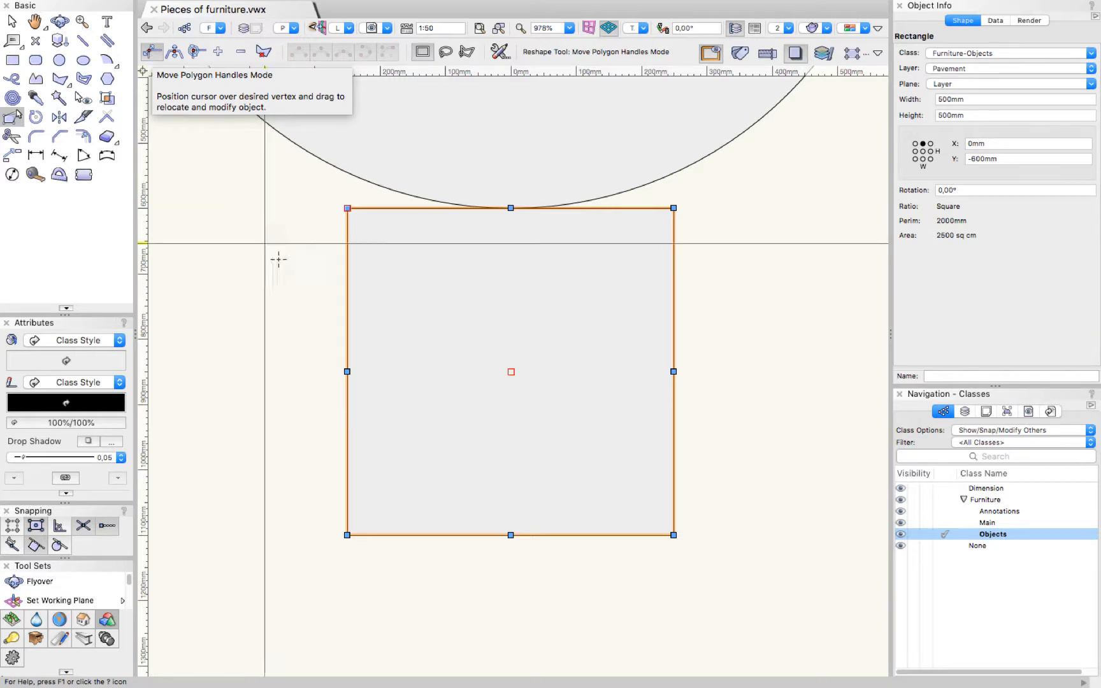
{"action": "left_click_drag", "start_coordinate": [347, 534], "coordinate": [382, 536]}
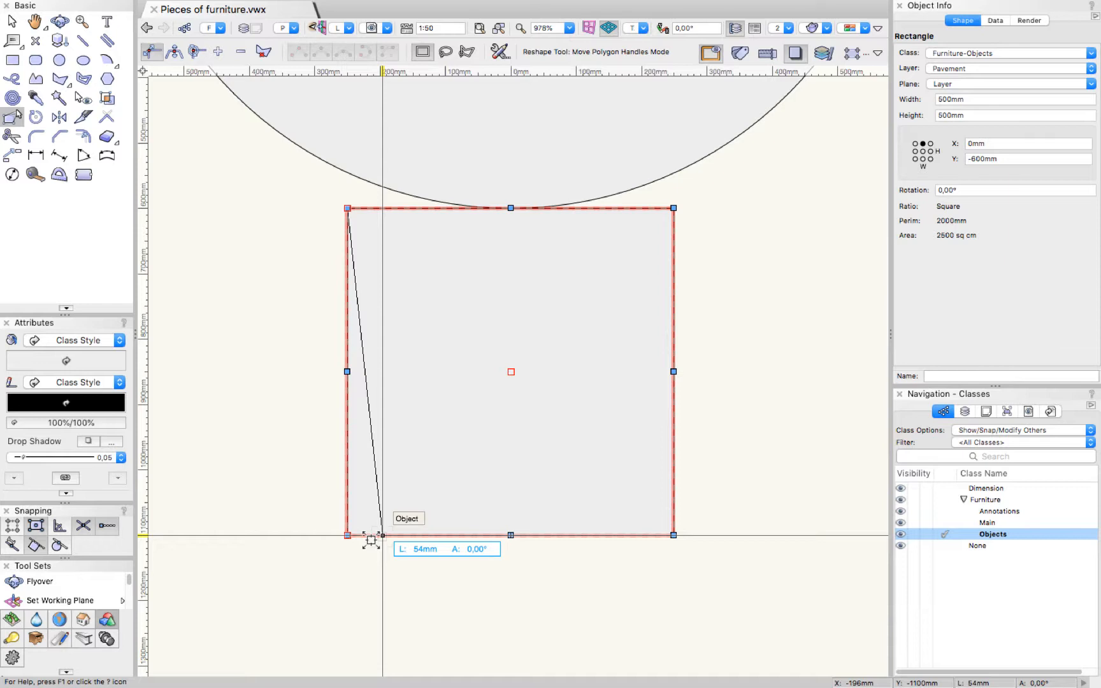
{"action": "key", "text": "Tab"}
{"action": "type", "text": "50"}
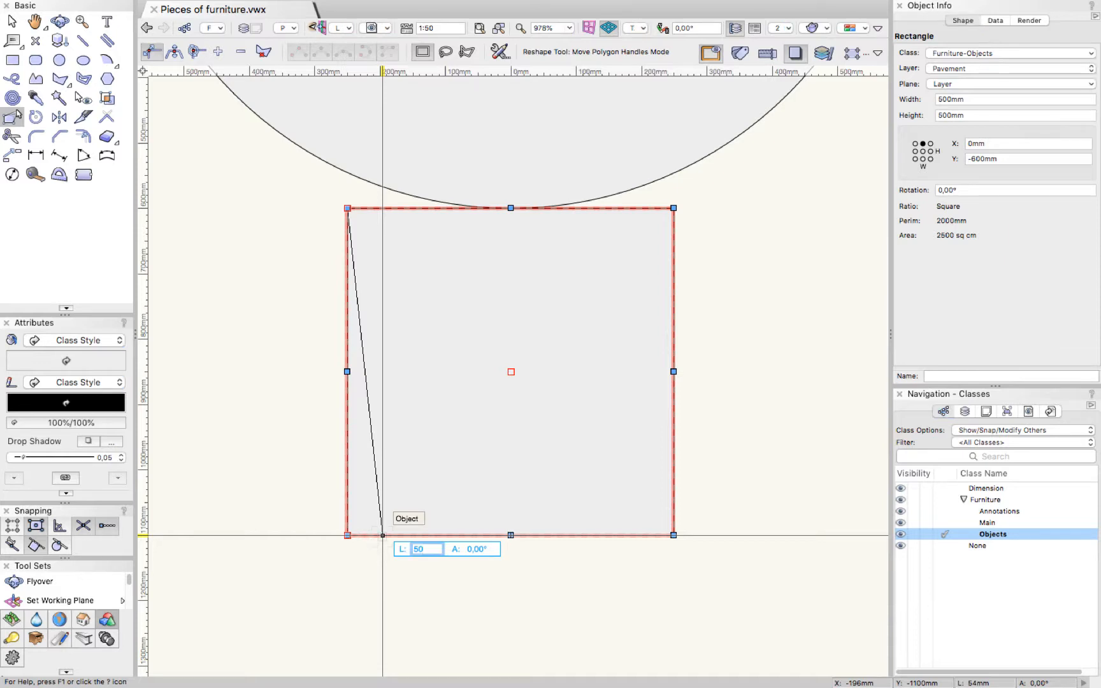
{"action": "key", "text": "Return"}
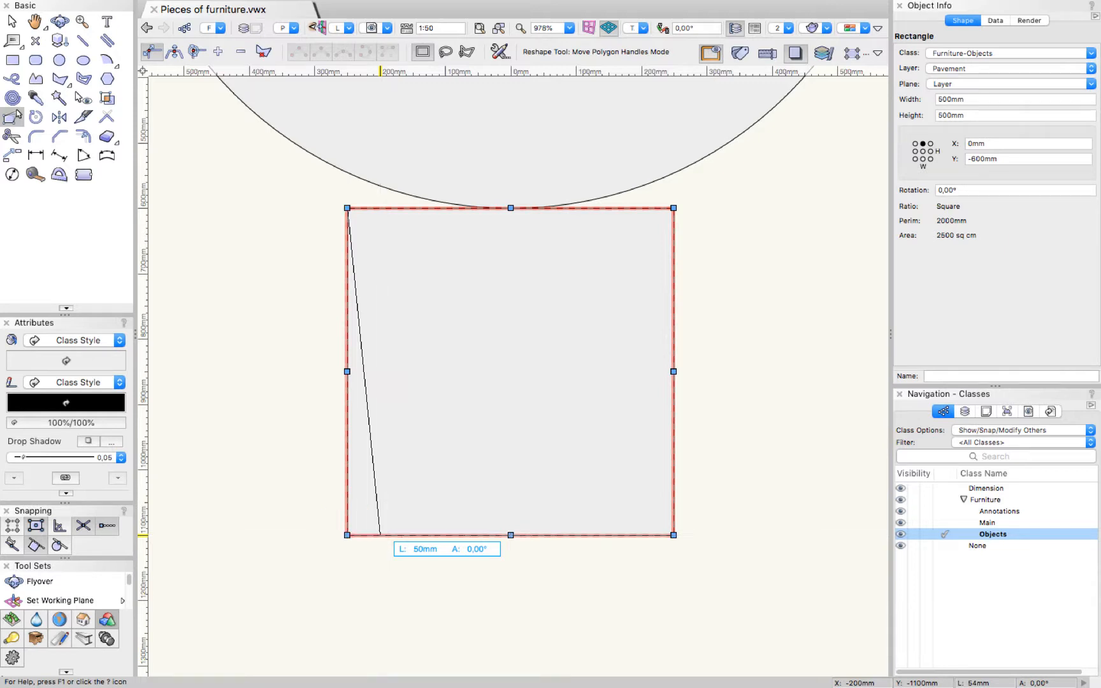
{"action": "left_click", "coordinate": [380, 536]}
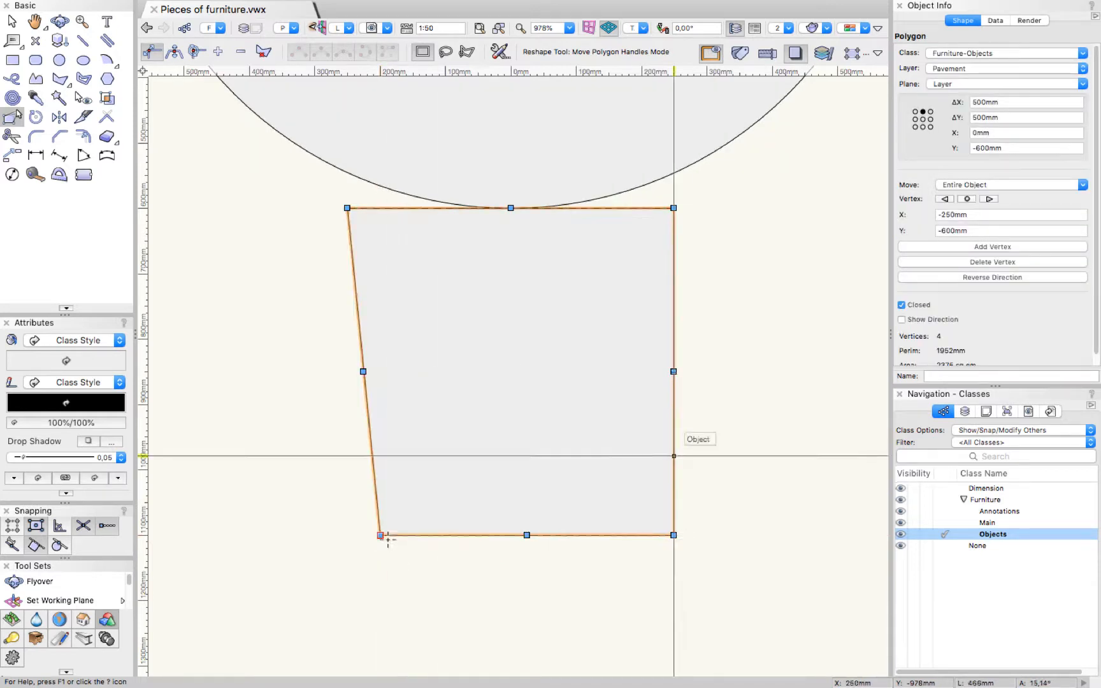
Move the shape's lower-right corner 50 mm inward along the bottom edge to complete the symmetrical taper.
{"action": "left_click", "coordinate": [673, 535]}
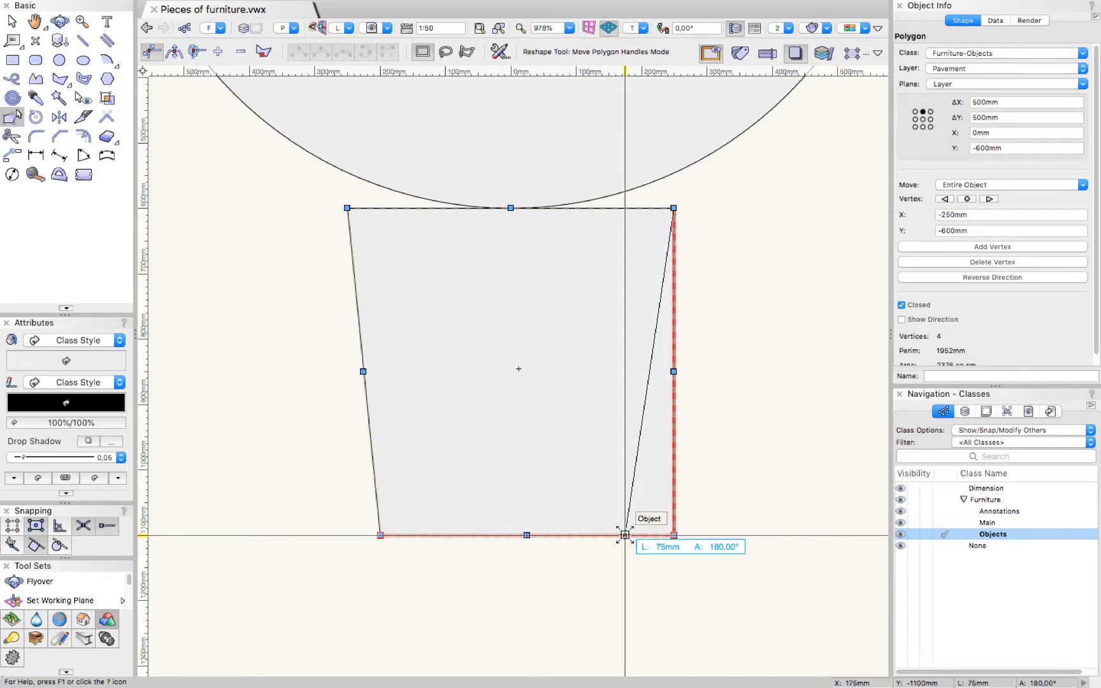
{"action": "key", "text": "Tab"}
{"action": "type", "text": "50"}
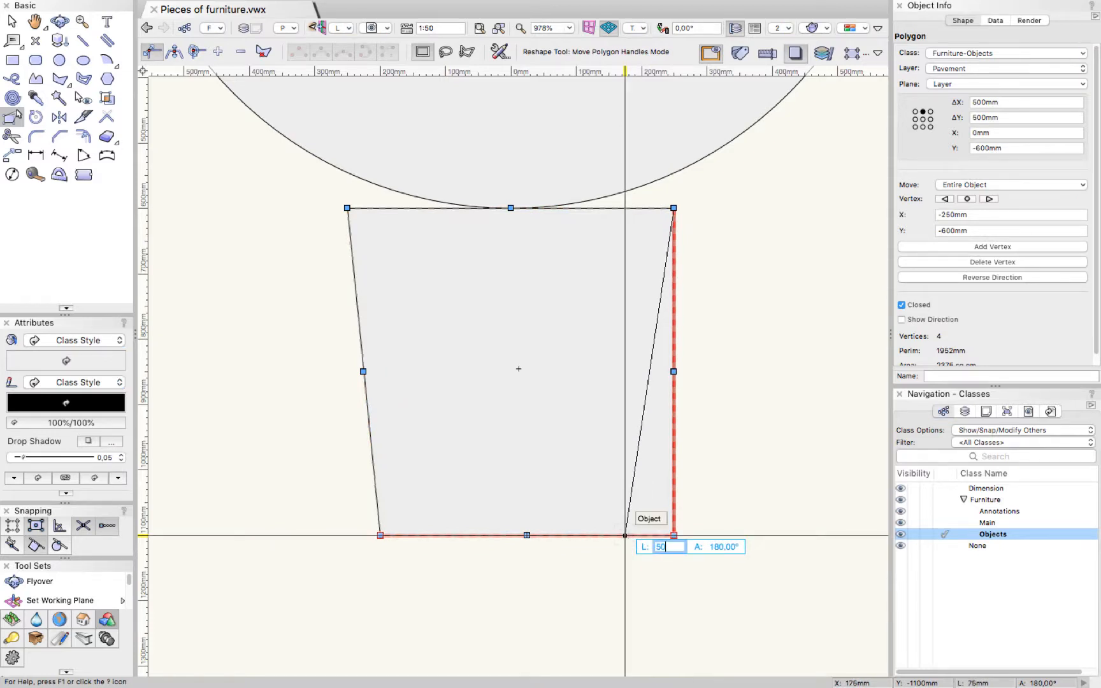
{"action": "key", "text": "Return"}
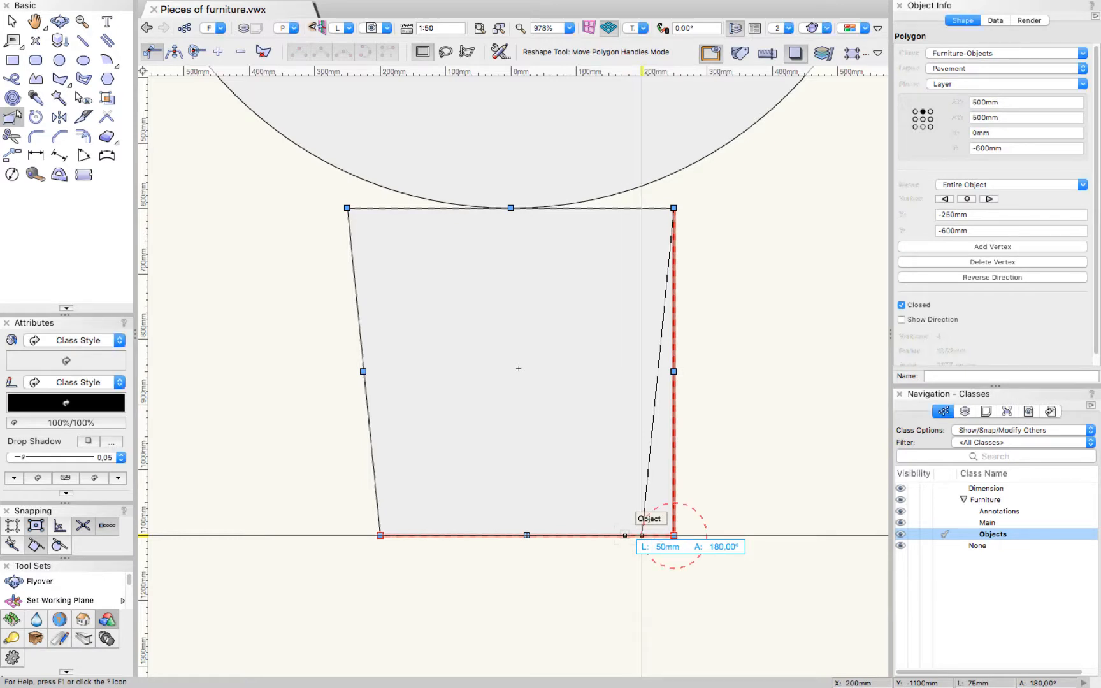
{"action": "left_click", "coordinate": [641, 535]}
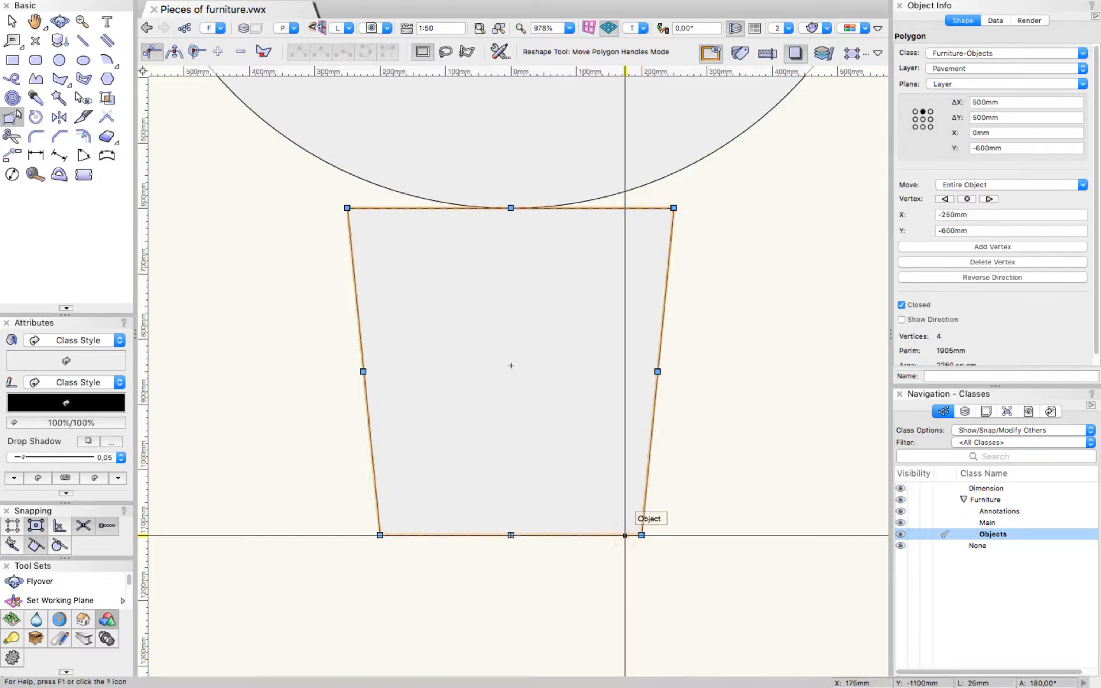
{"action": "key", "text": "x"}
{"action": "left_click", "coordinate": [695, 458]}
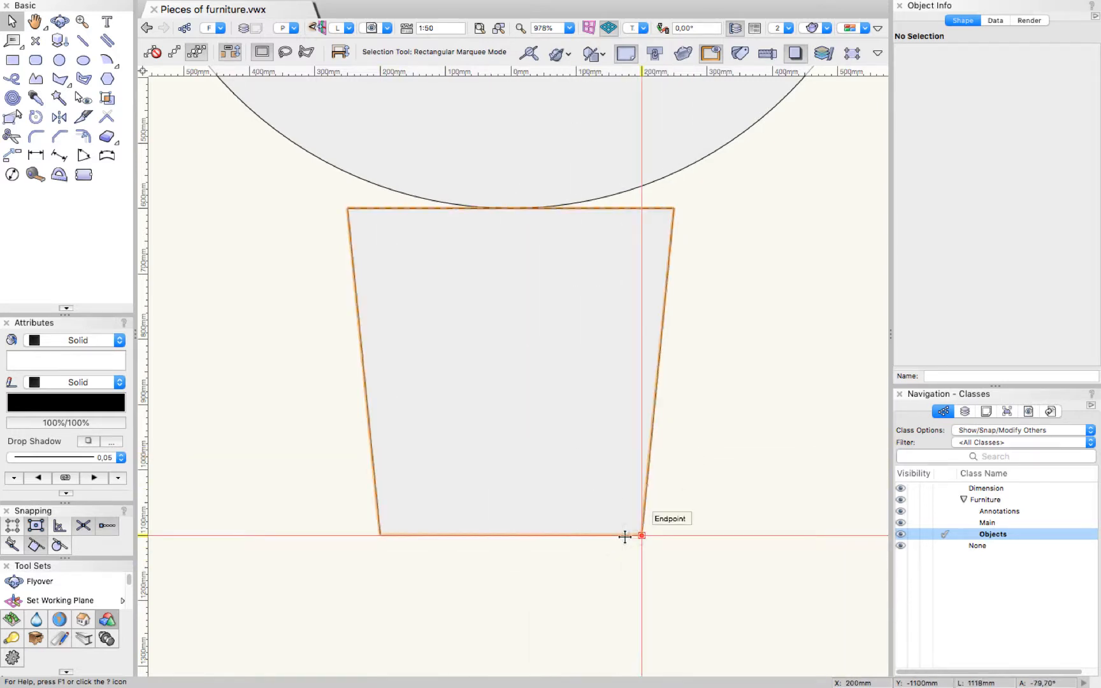
Draw a Point on Arc arc between the trapezoid's two lower corners, bulging about 34 mm below its bottom edge.
{"action": "left_click", "coordinate": [108, 67]}
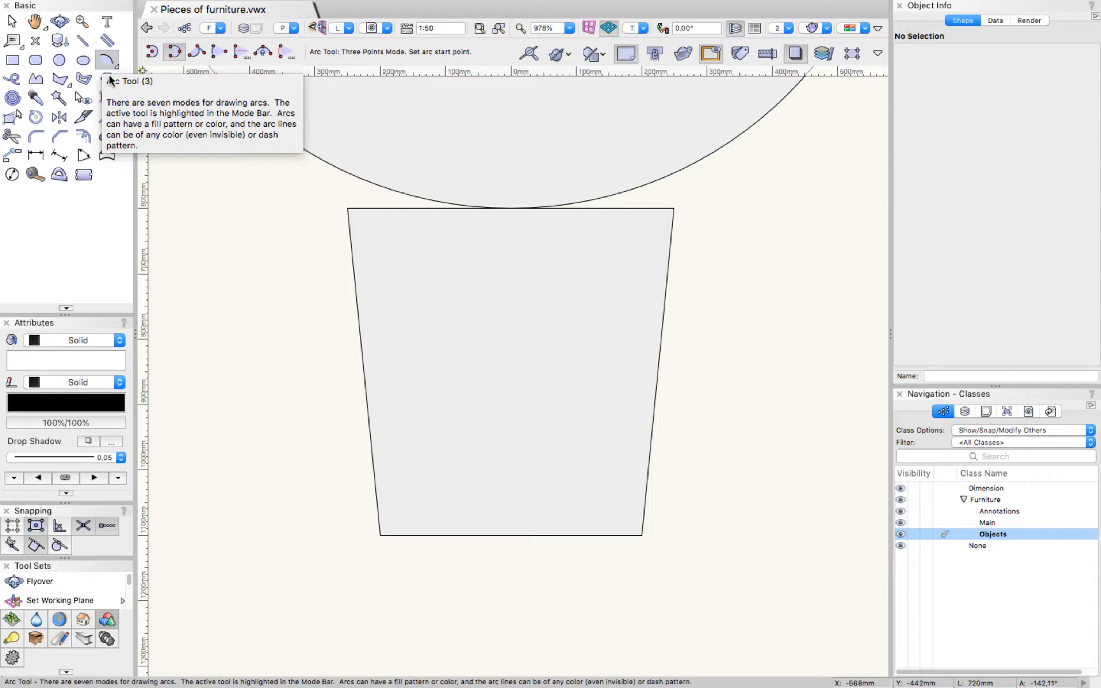
{"action": "left_click", "coordinate": [255, 54]}
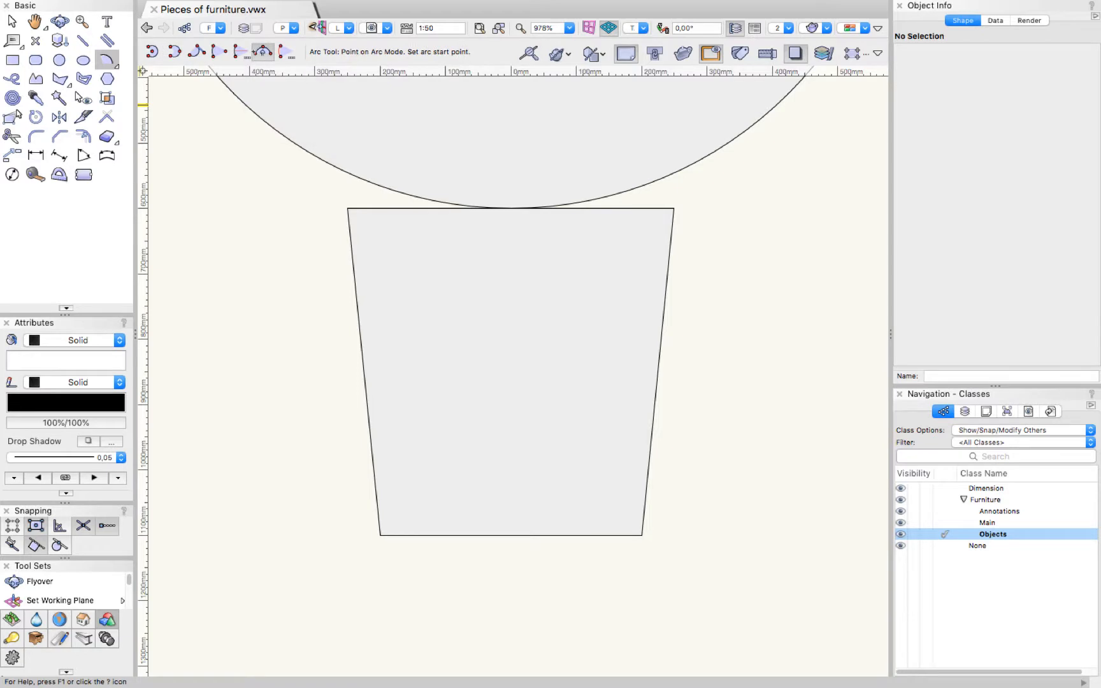
{"action": "left_click", "coordinate": [381, 536]}
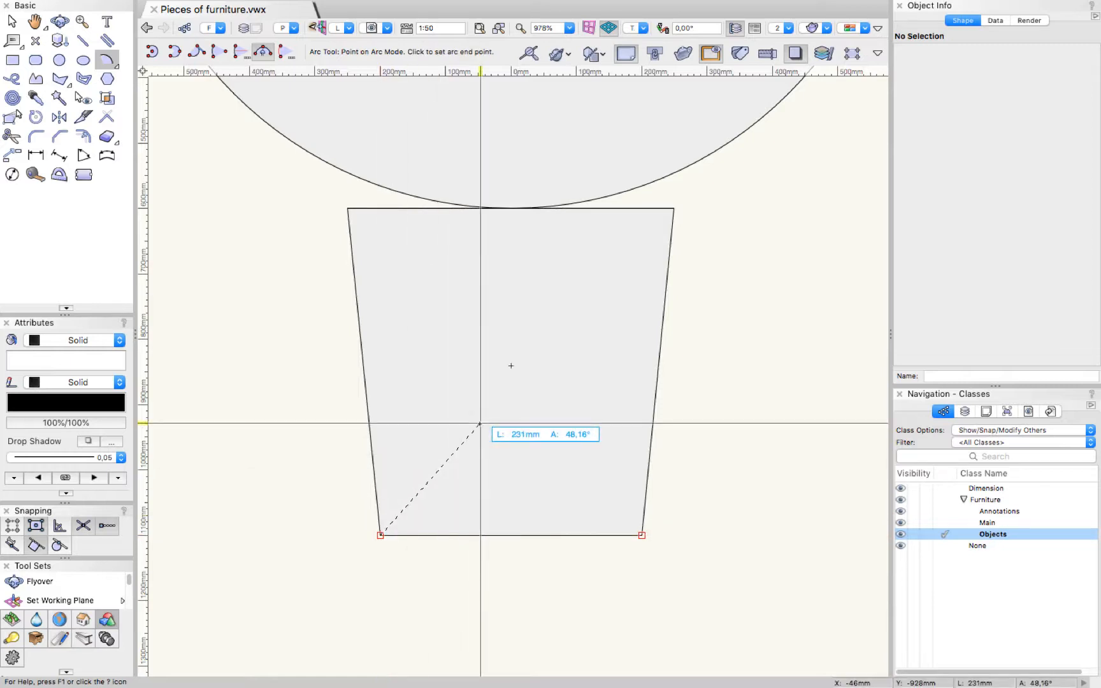
{"action": "left_click", "coordinate": [642, 536]}
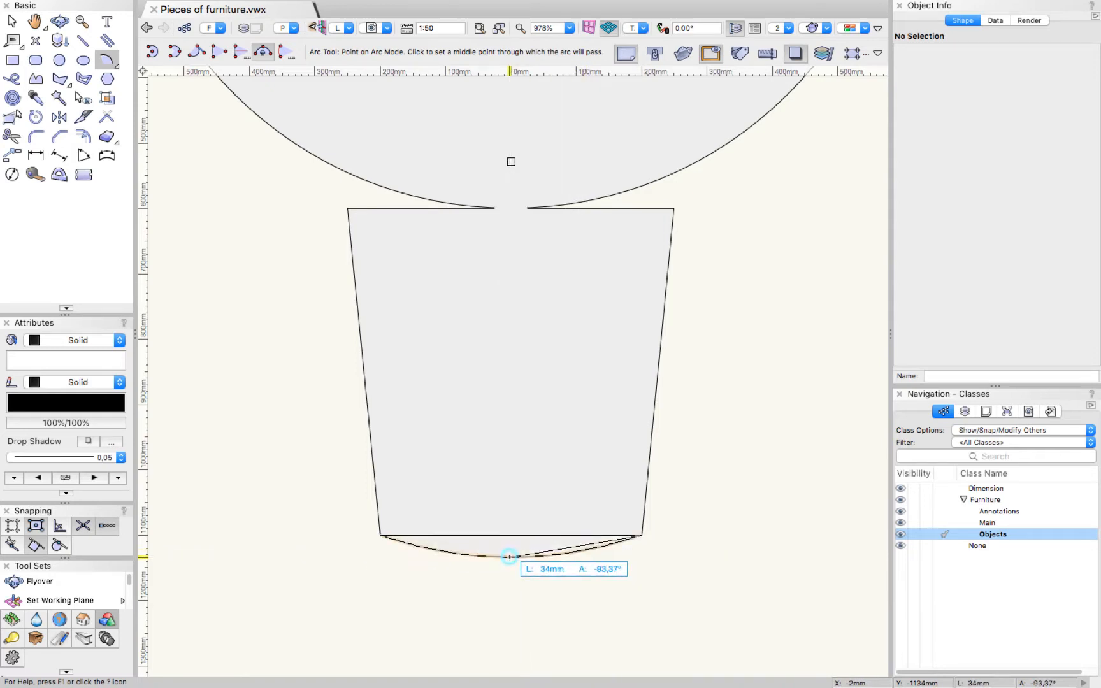
{"action": "left_click", "coordinate": [510, 557]}
{"action": "key", "text": "x"}
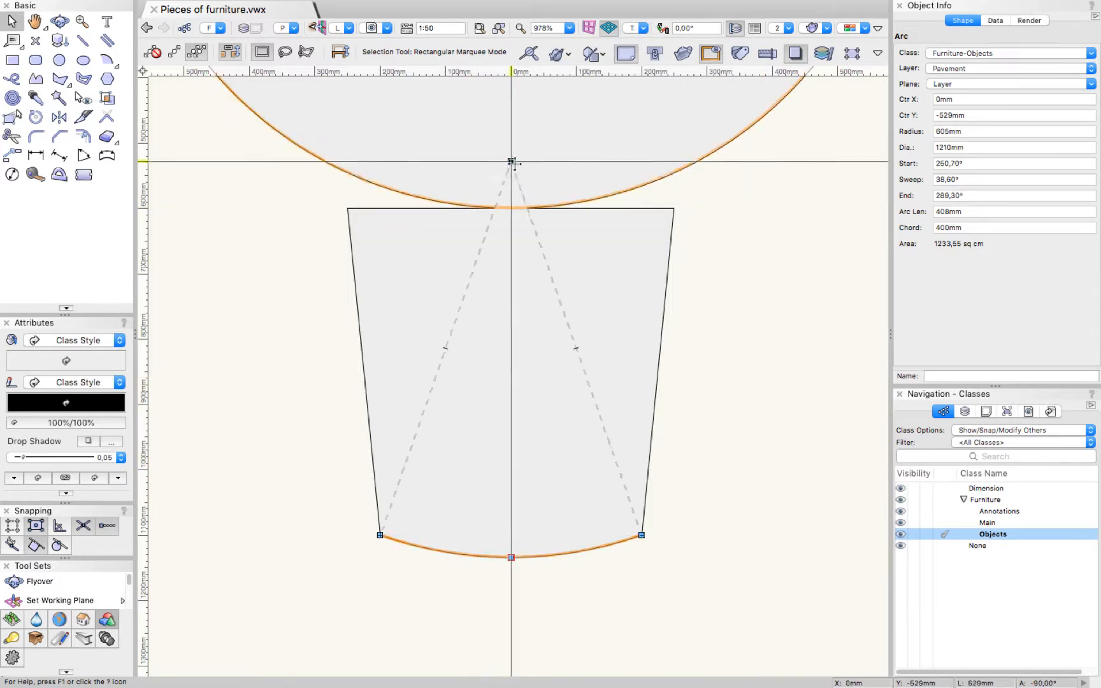
Give the arc a magenta fill colour instead of its class colour.
{"action": "left_click", "coordinate": [108, 362]}
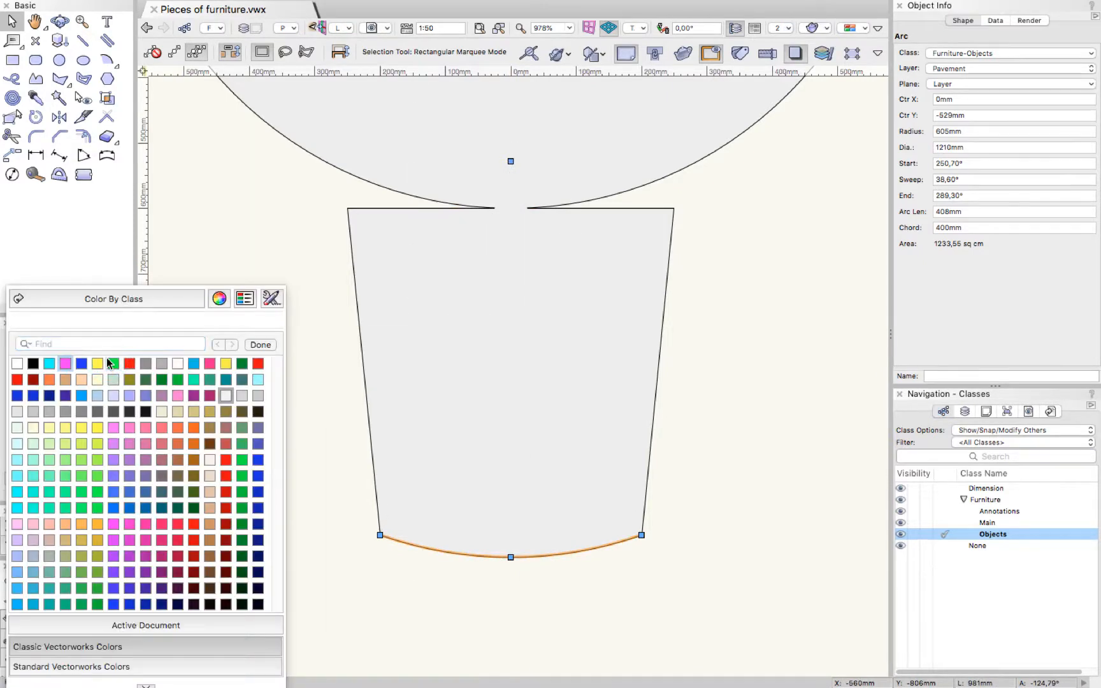
{"action": "left_click", "coordinate": [66, 364]}
{"action": "left_click", "coordinate": [170, 297]}
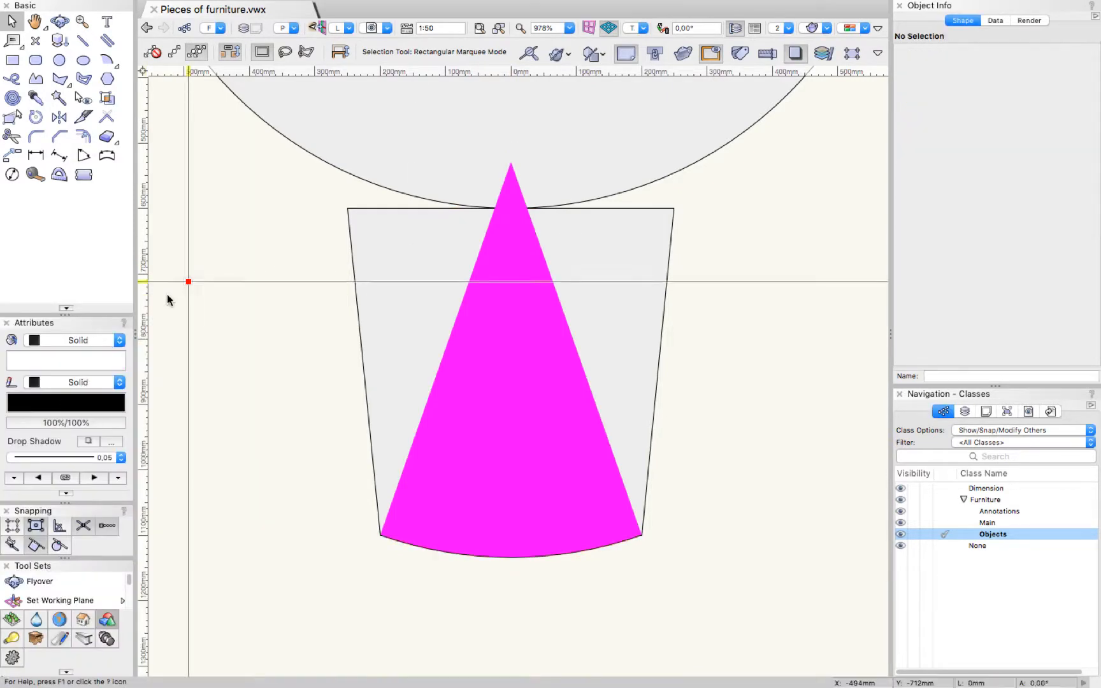
Remove the fill from the magenta arc so it has a fill style of None.
{"action": "left_click", "coordinate": [528, 300]}
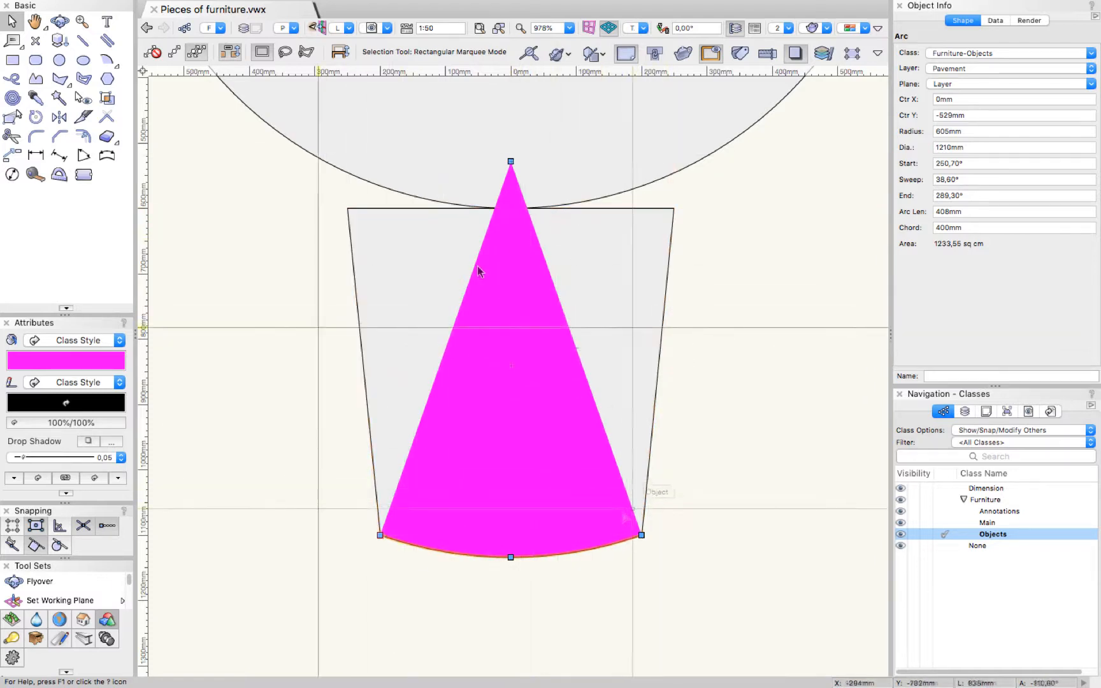
{"action": "left_click", "coordinate": [96, 348]}
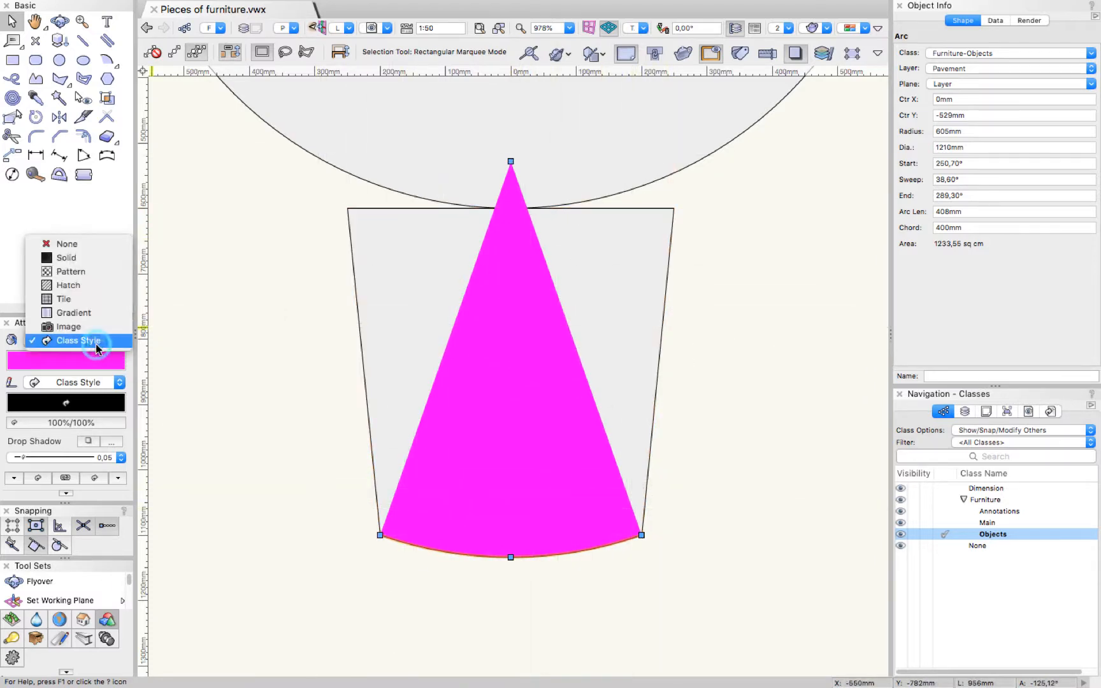
{"action": "left_click", "coordinate": [93, 245]}
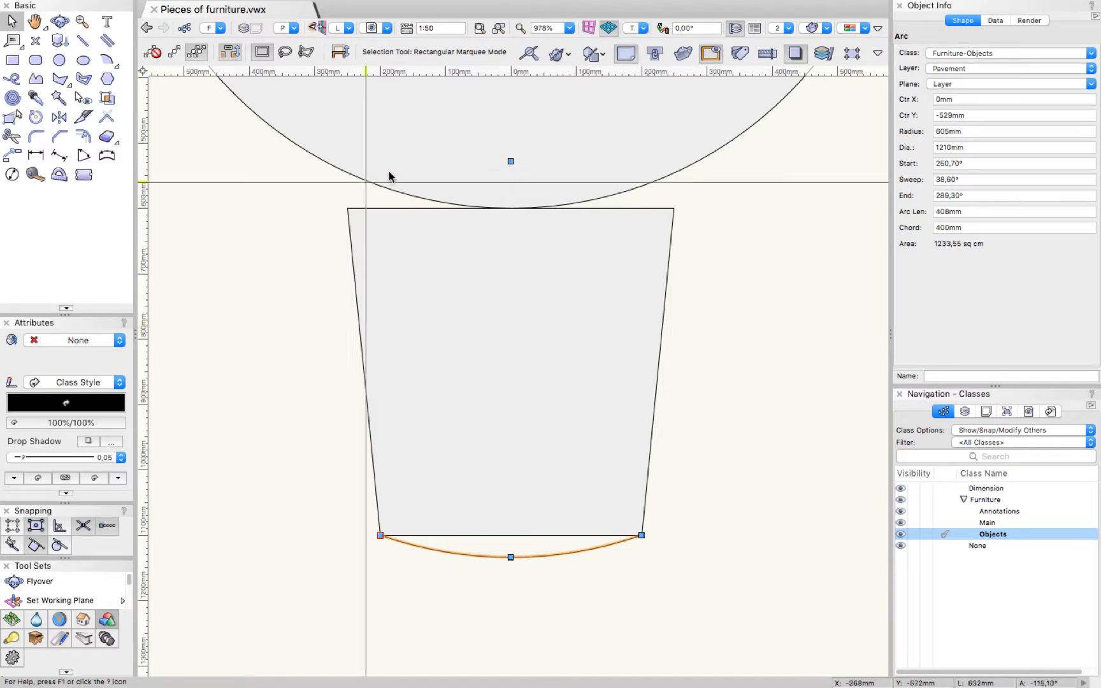
Merge the trapezoid and the arc into a single chair outline with Add Surface.
{"action": "left_click", "coordinate": [650, 260], "text": "shift"}
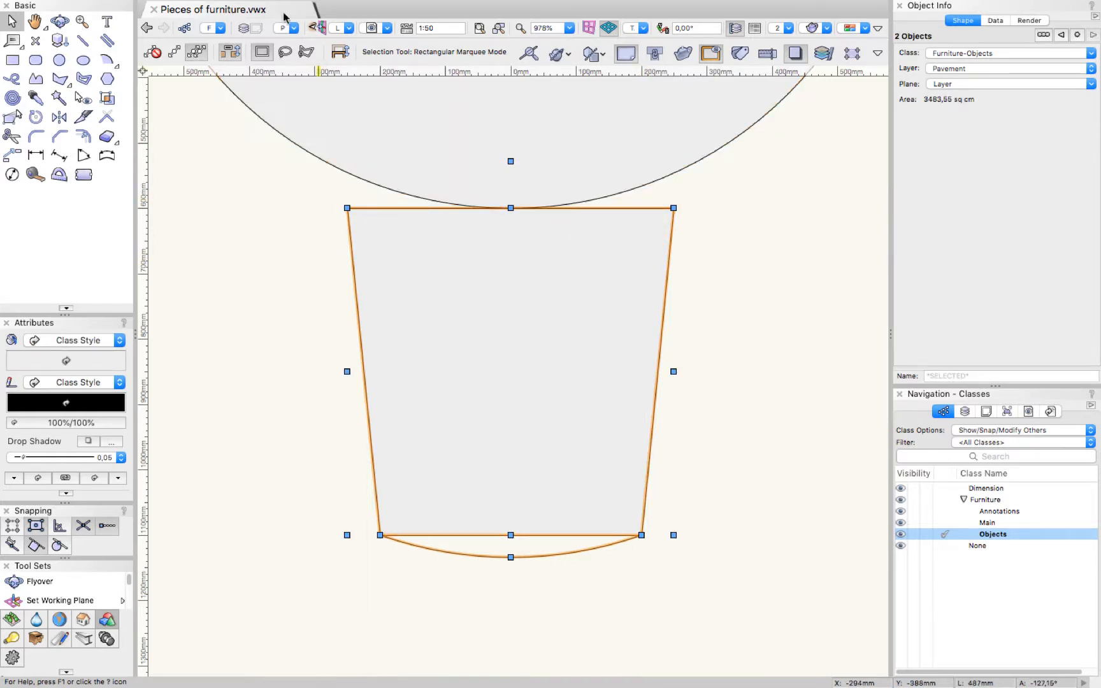
{"action": "mouse_move", "coordinate": [284, 18]}
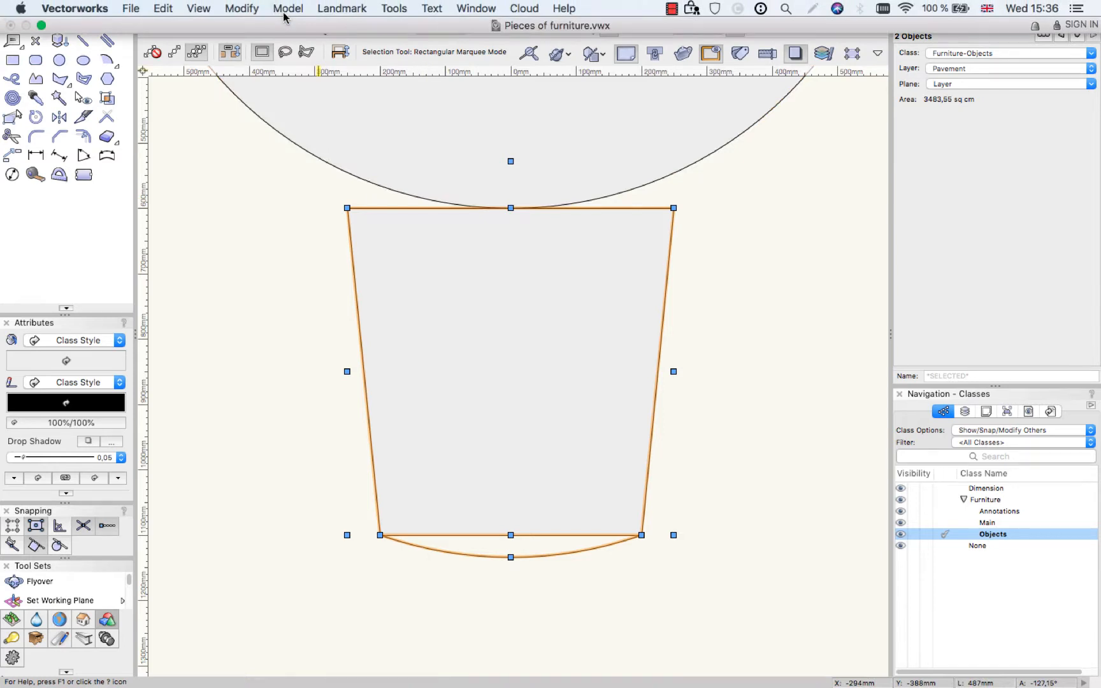
{"action": "left_click", "coordinate": [251, 7]}
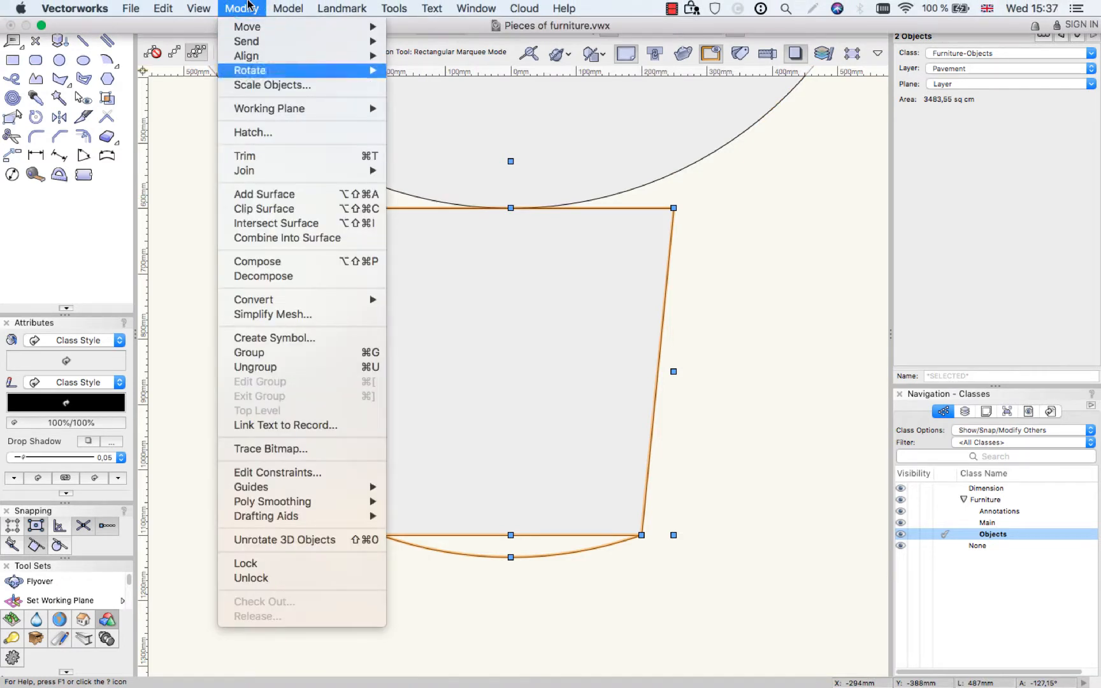
{"action": "left_click", "coordinate": [251, 195]}
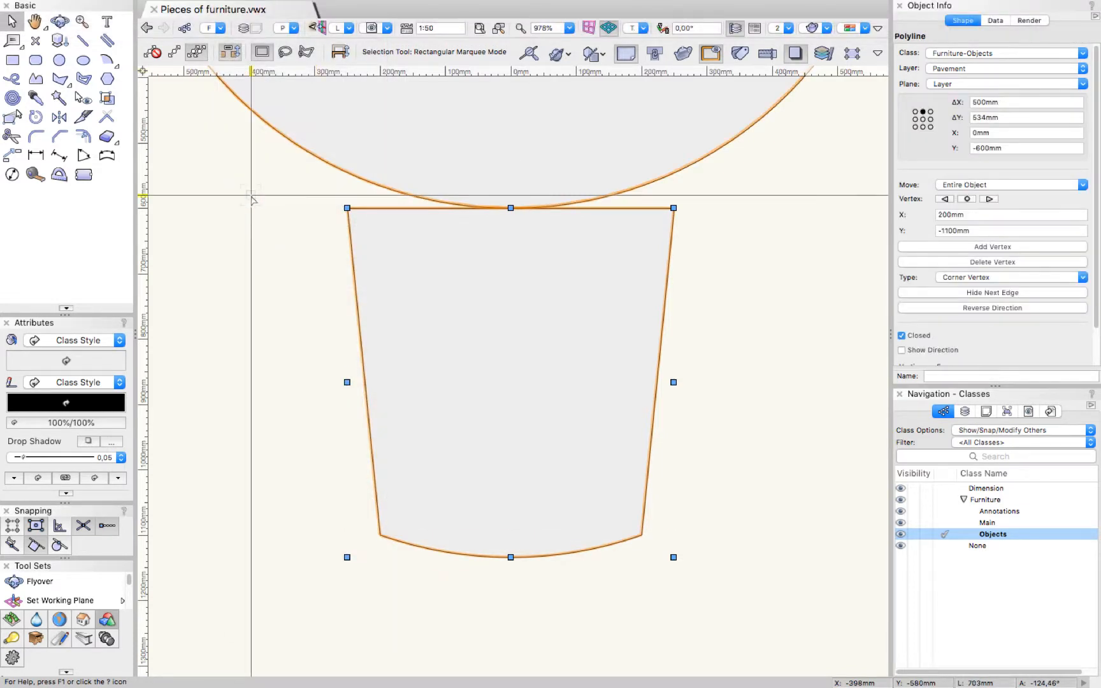
{"action": "left_click", "coordinate": [252, 200]}
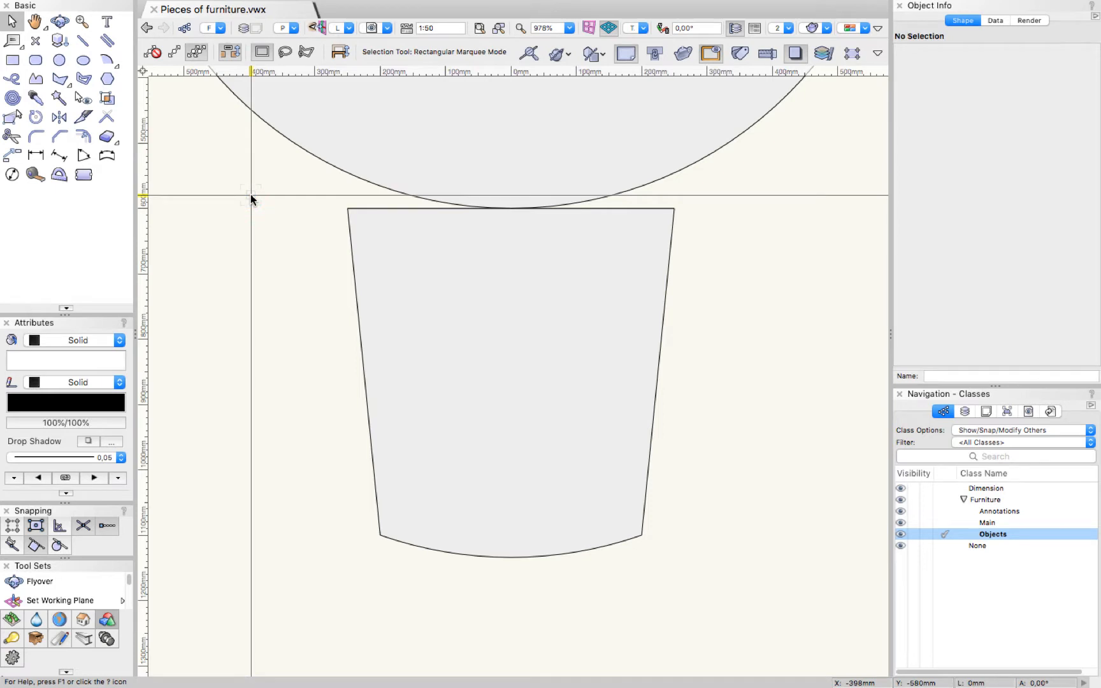
Move the chair outline away from the table with an X offset of 0 and a Y offset of -50 mm.
{"action": "left_click", "coordinate": [510, 206]}
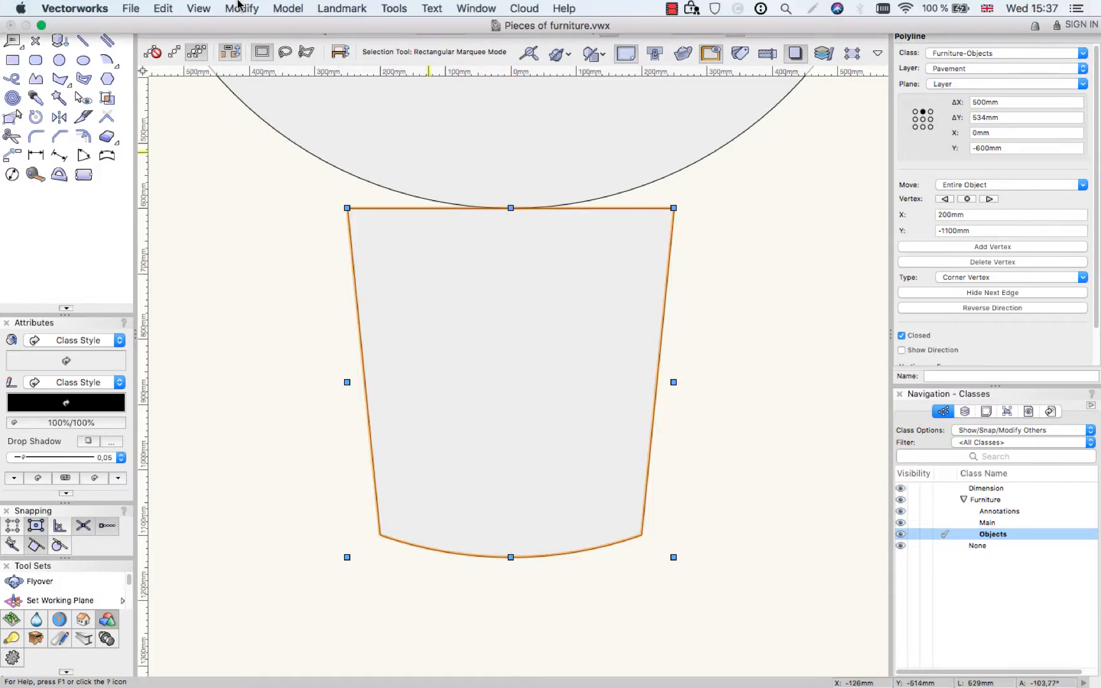
{"action": "left_click", "coordinate": [239, 8]}
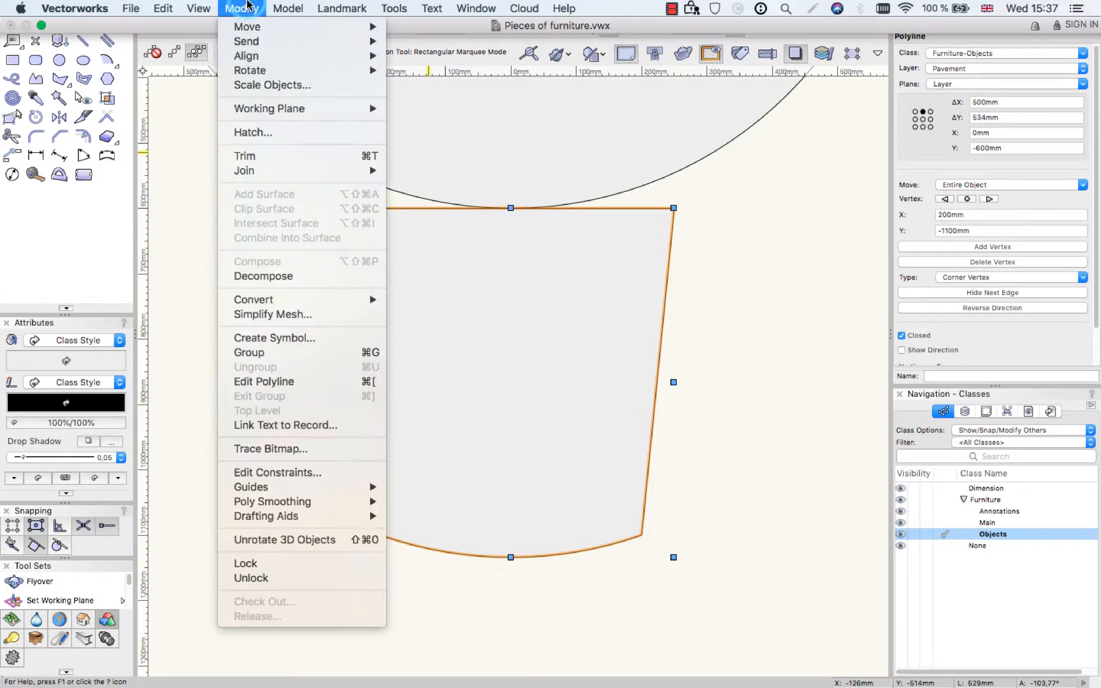
{"action": "key", "text": "Down"}
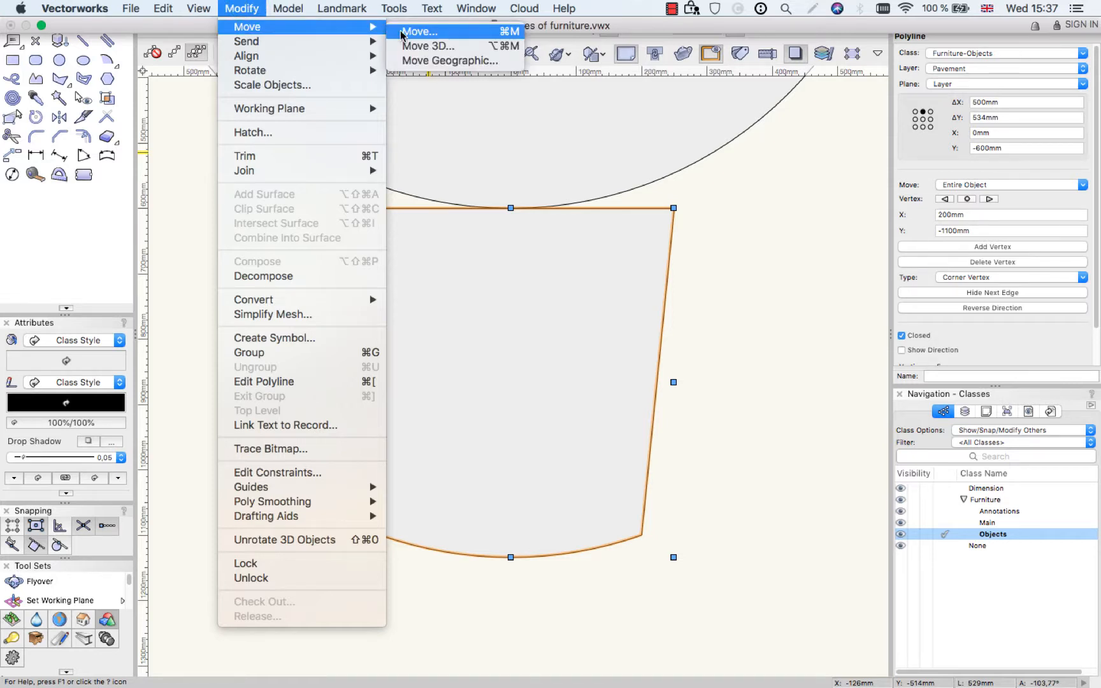
{"action": "left_click", "coordinate": [418, 31]}
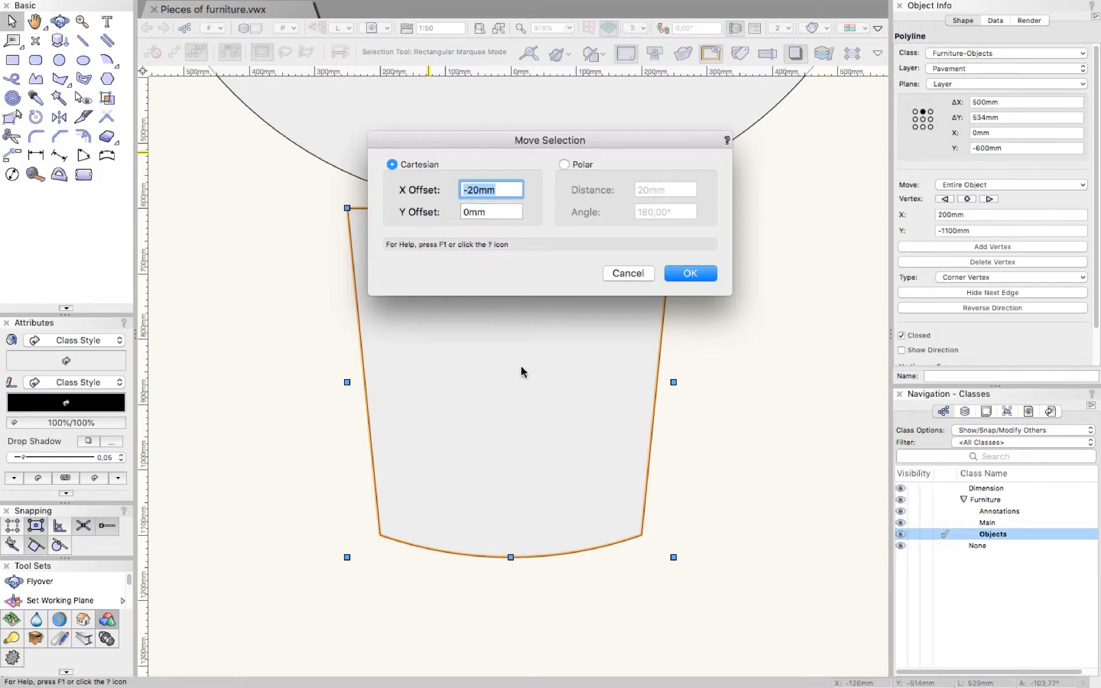
{"action": "left_click_drag", "start_coordinate": [520, 140], "coordinate": [851, 100]}
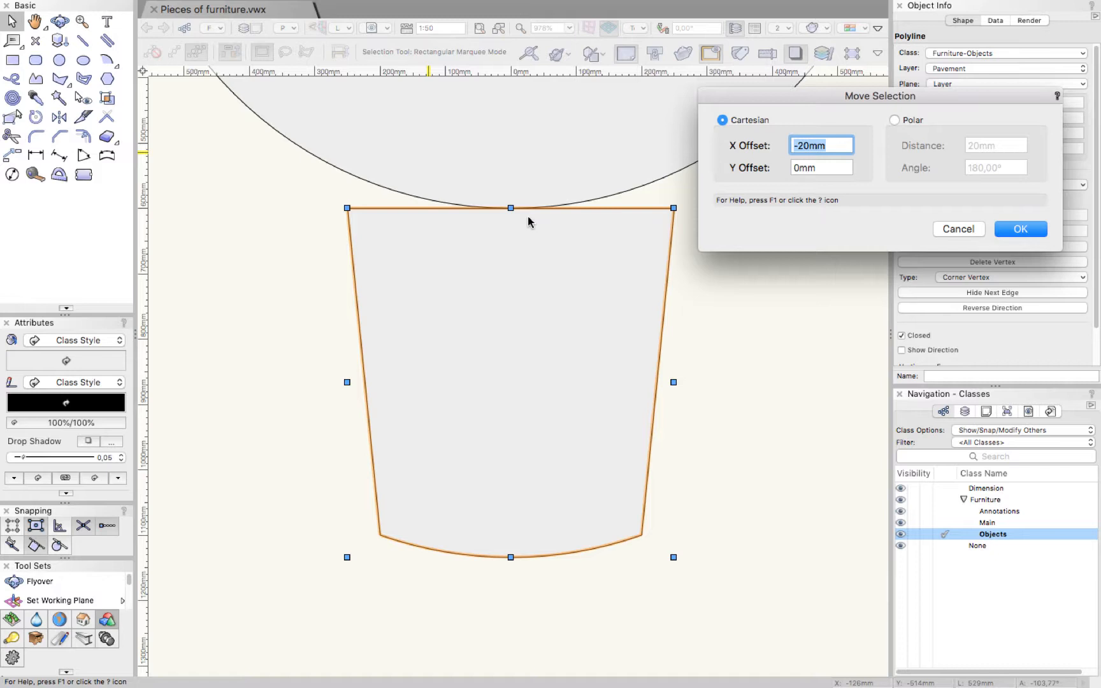
{"action": "type", "text": "0"}
{"action": "left_click", "coordinate": [821, 167]}
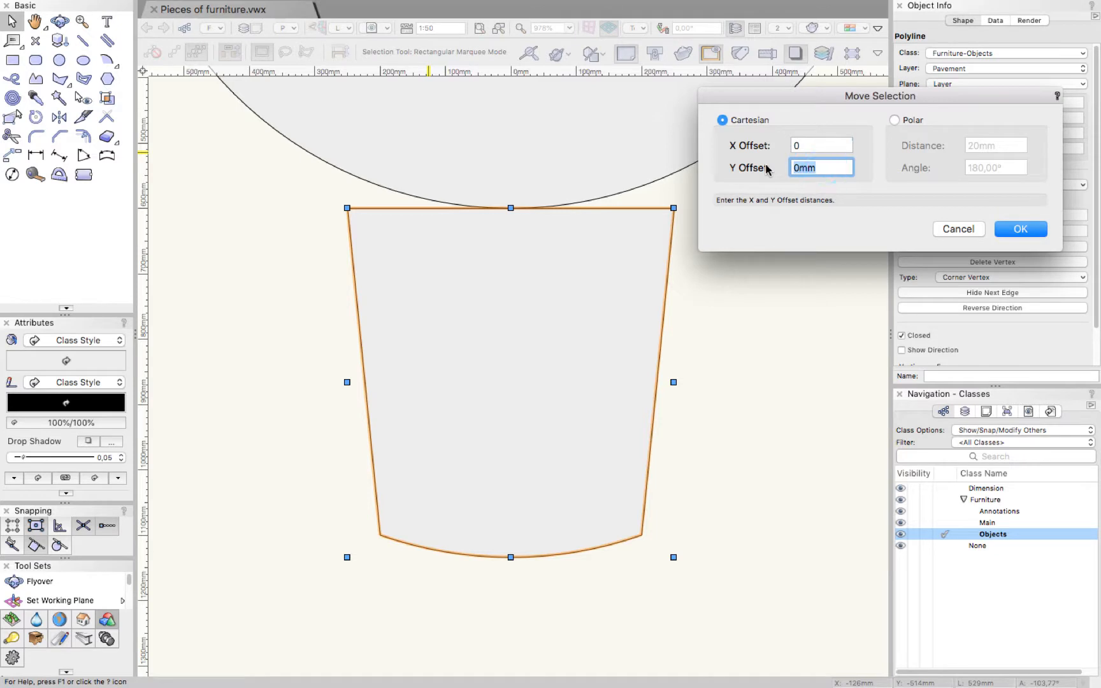
{"action": "type", "text": "-50"}
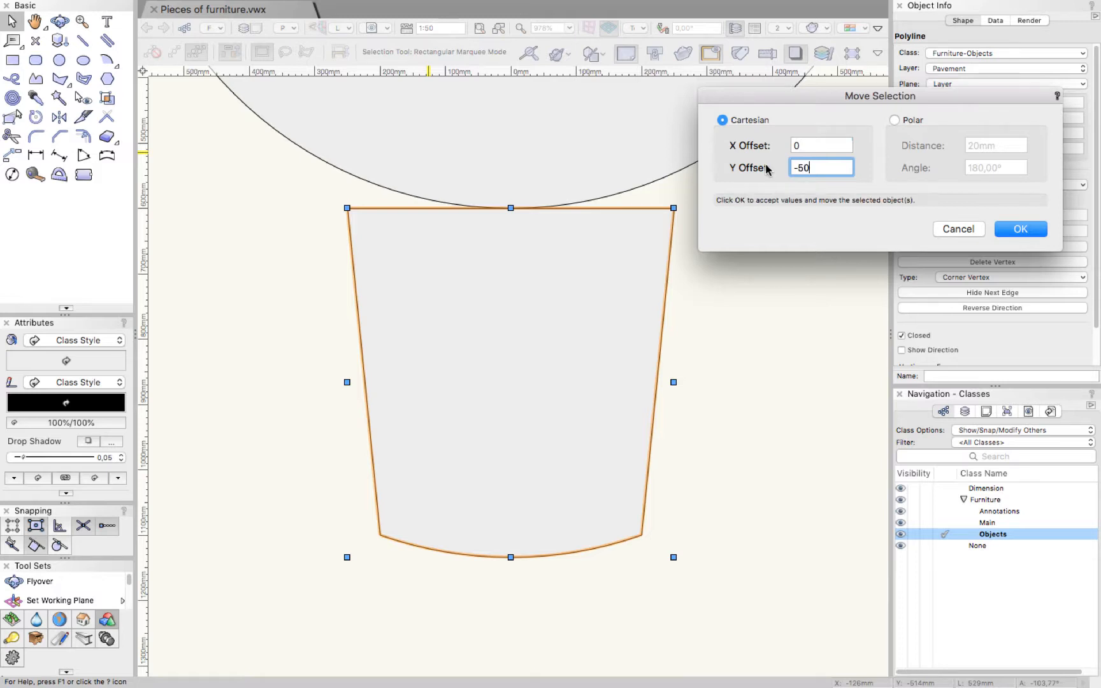
{"action": "left_click", "coordinate": [1009, 233]}
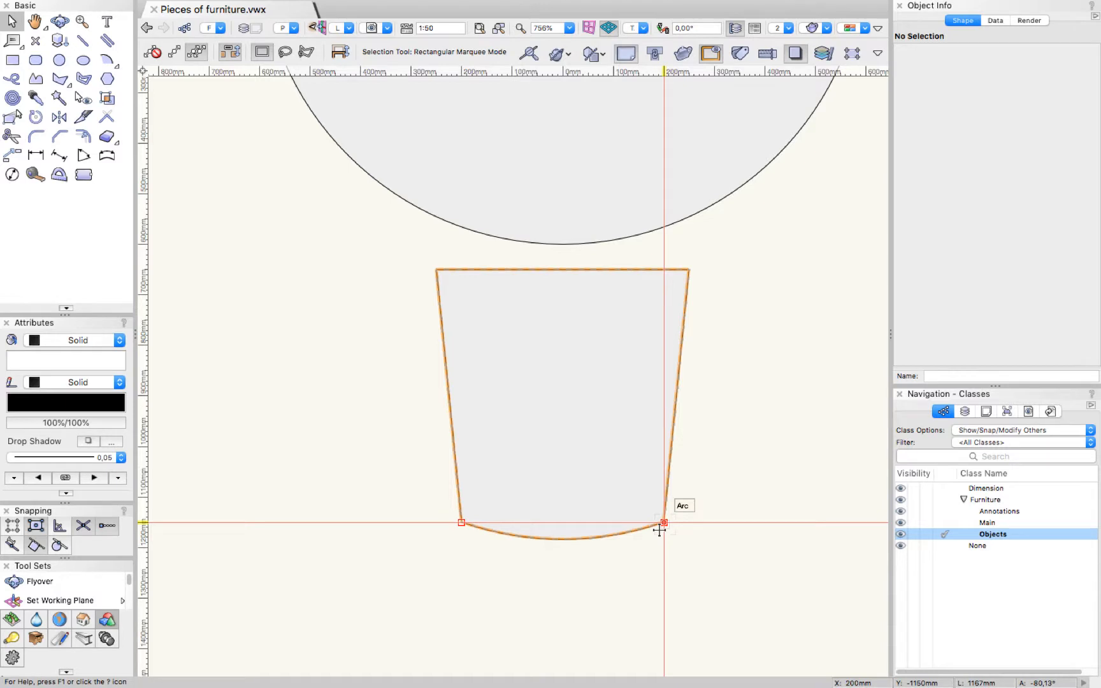
Draw a Three Points arc along the chair's curved lower edge, from corner to corner through the edge's midpoint.
{"action": "left_click", "coordinate": [107, 60]}
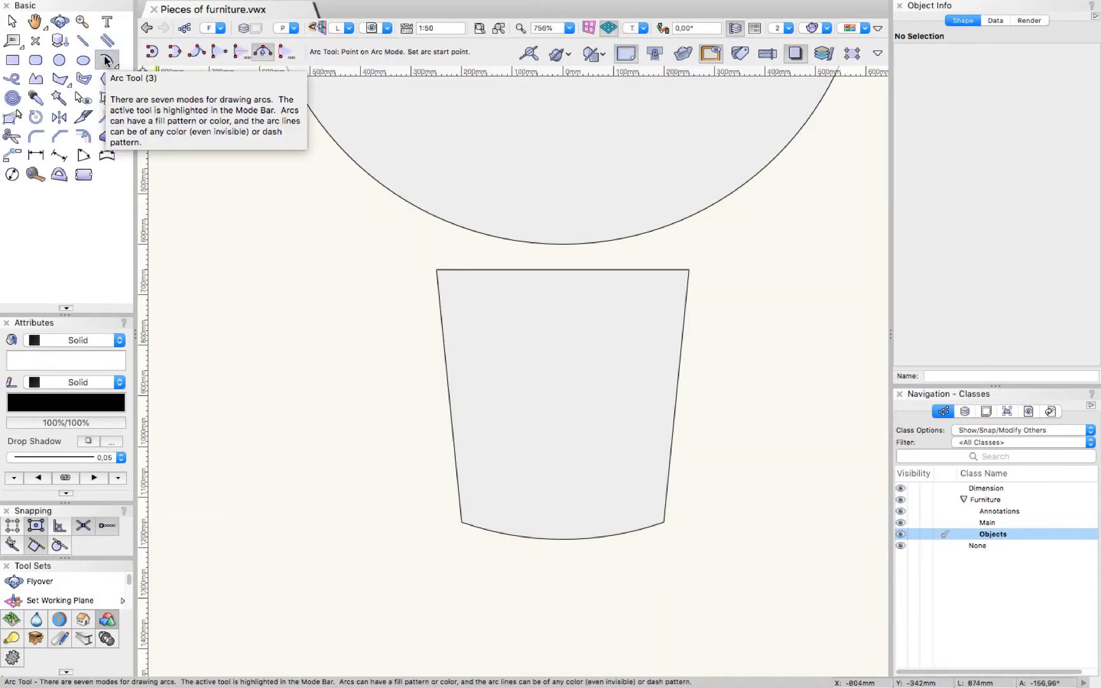
{"action": "left_click", "coordinate": [173, 52]}
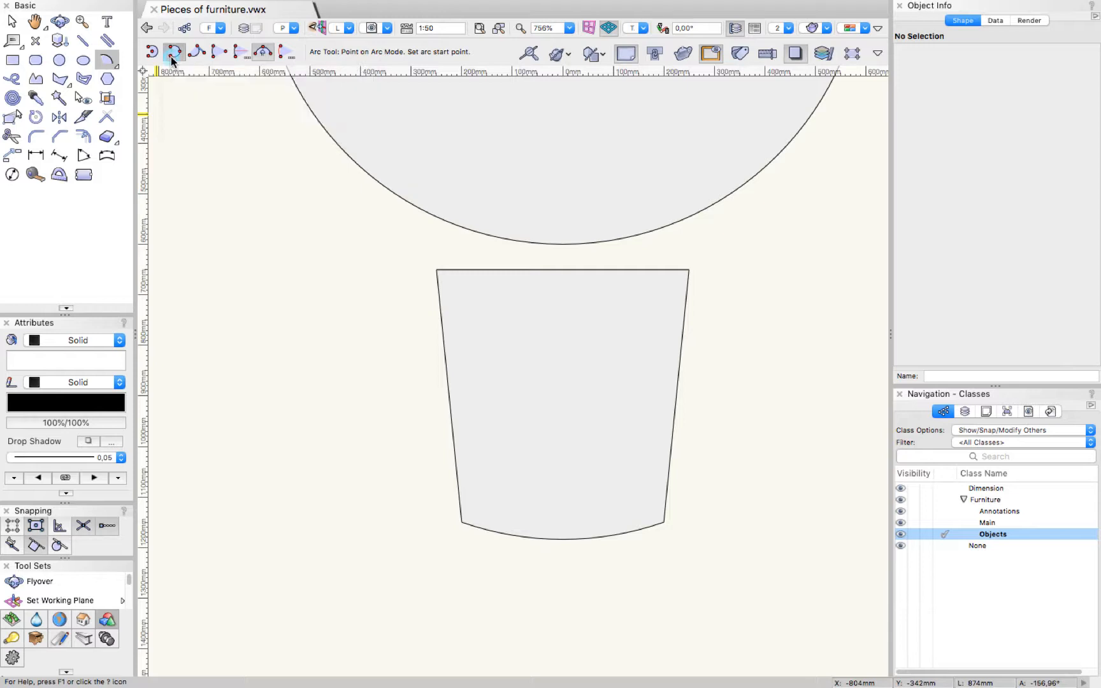
{"action": "left_click", "coordinate": [462, 523]}
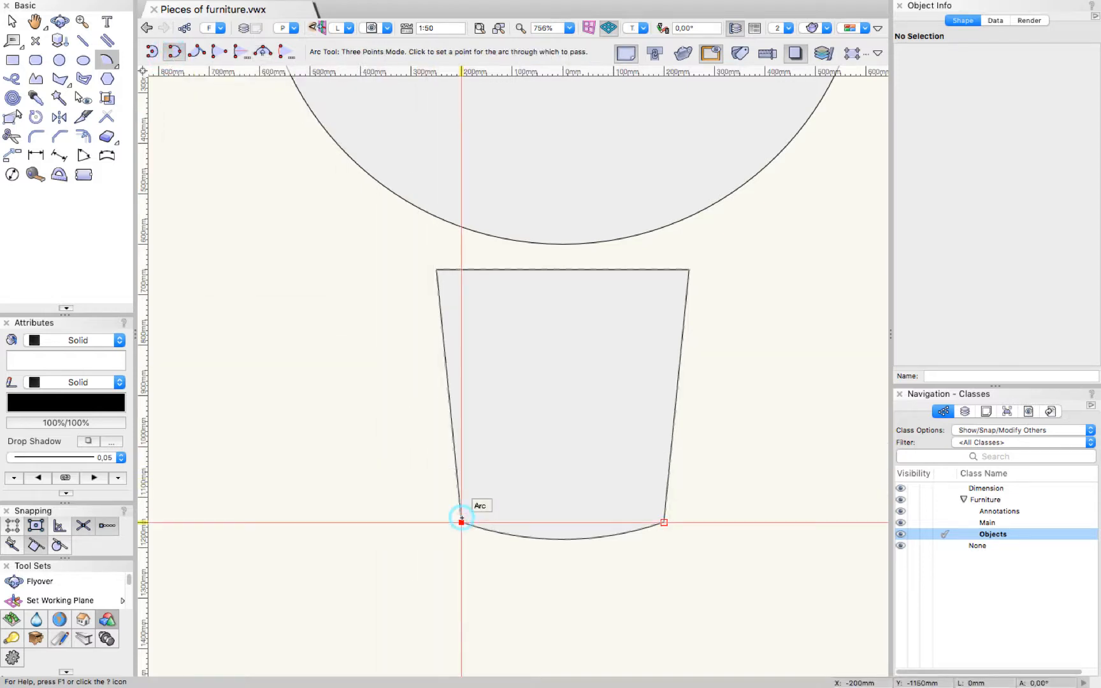
{"action": "left_click", "coordinate": [563, 539]}
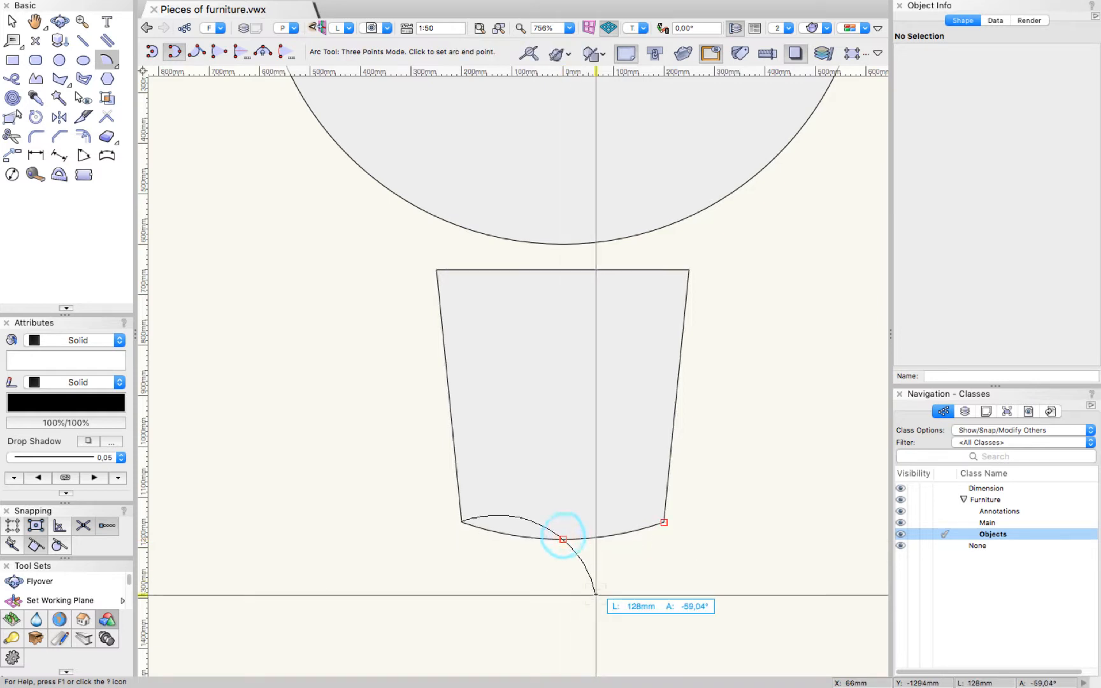
{"action": "left_click", "coordinate": [664, 523]}
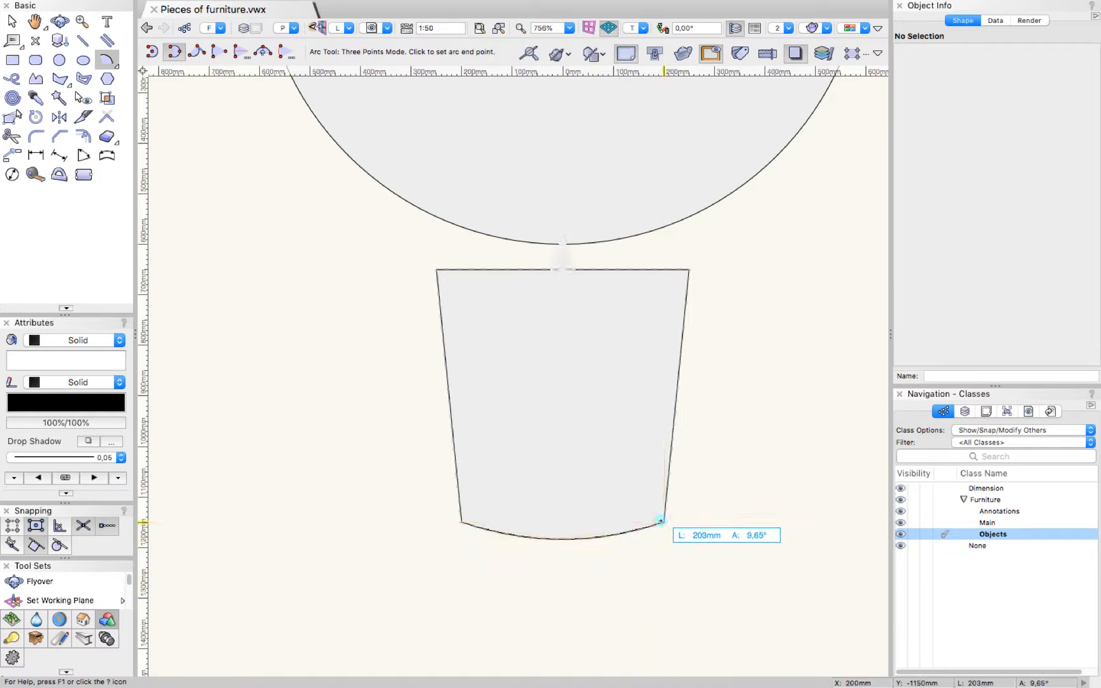
{"action": "key", "text": "x"}
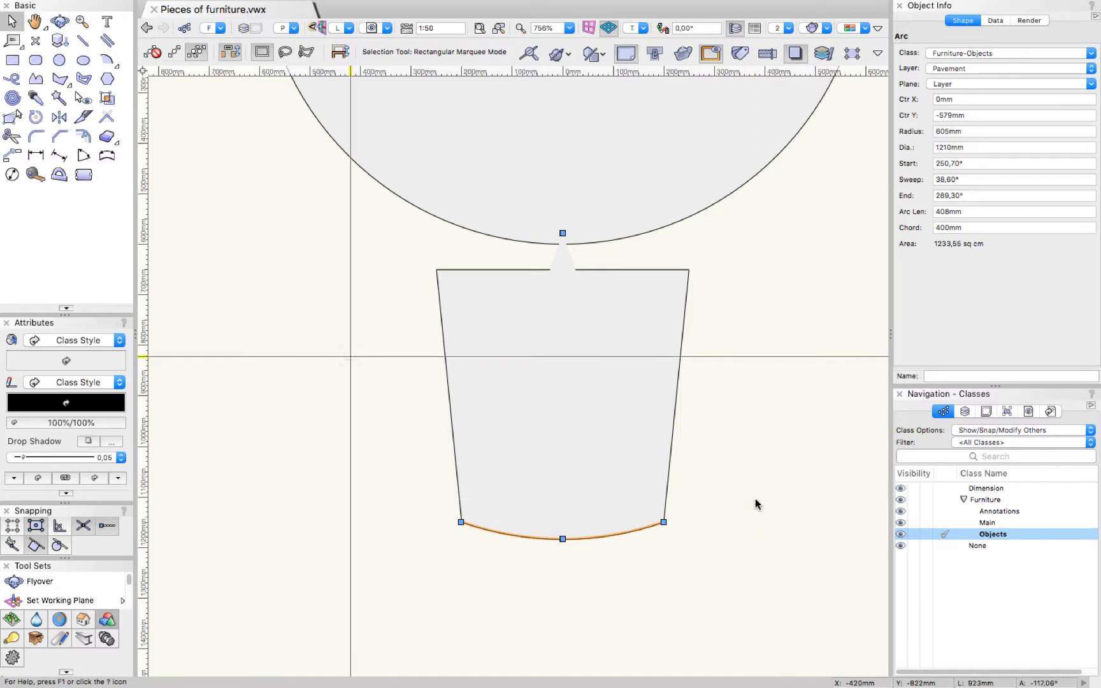
Offset the new arc by a distance of 30 mm toward the inside of the chair seat.
{"action": "left_click", "coordinate": [89, 141]}
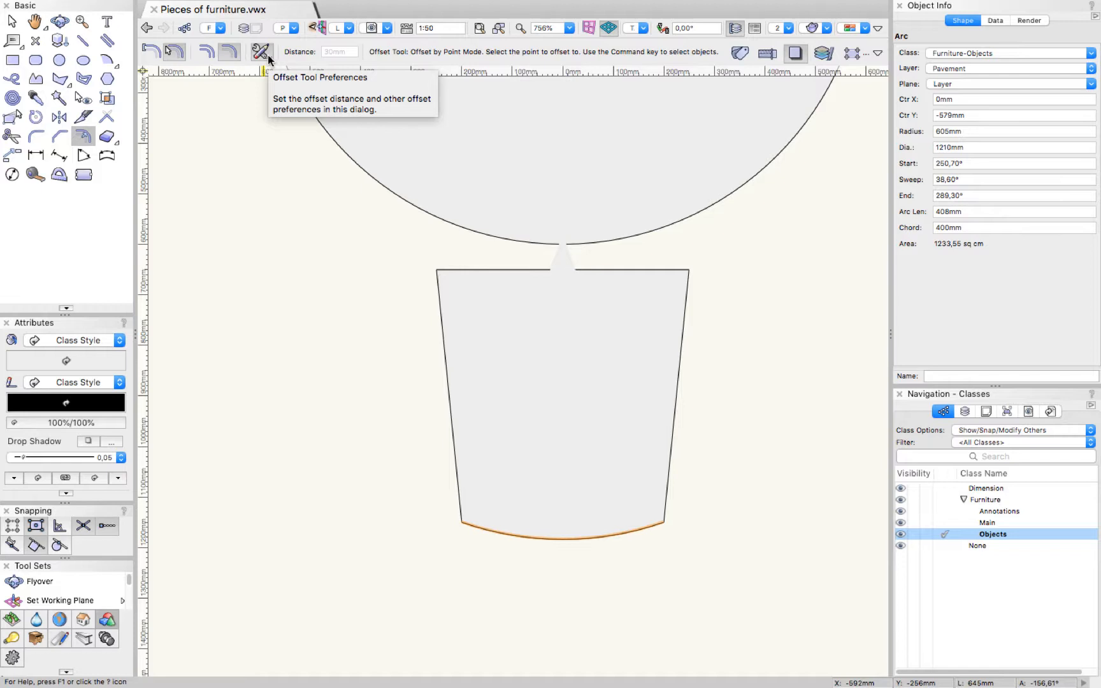
{"action": "left_click", "coordinate": [152, 53]}
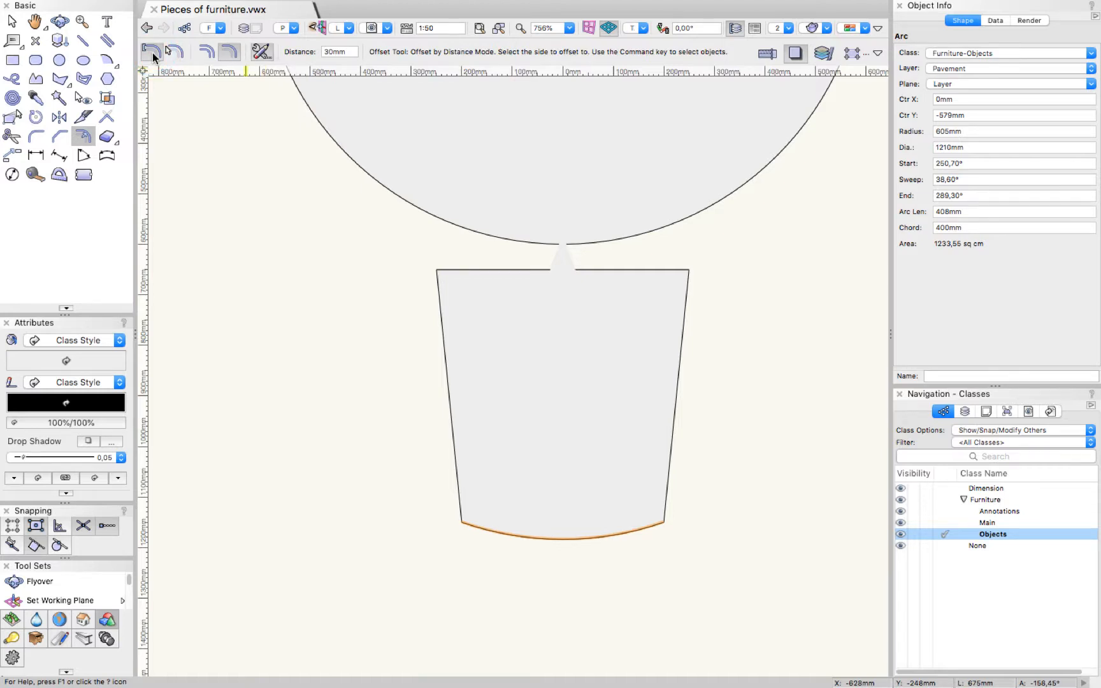
{"action": "left_click", "coordinate": [341, 52]}
{"action": "double_click", "coordinate": [341, 53]}
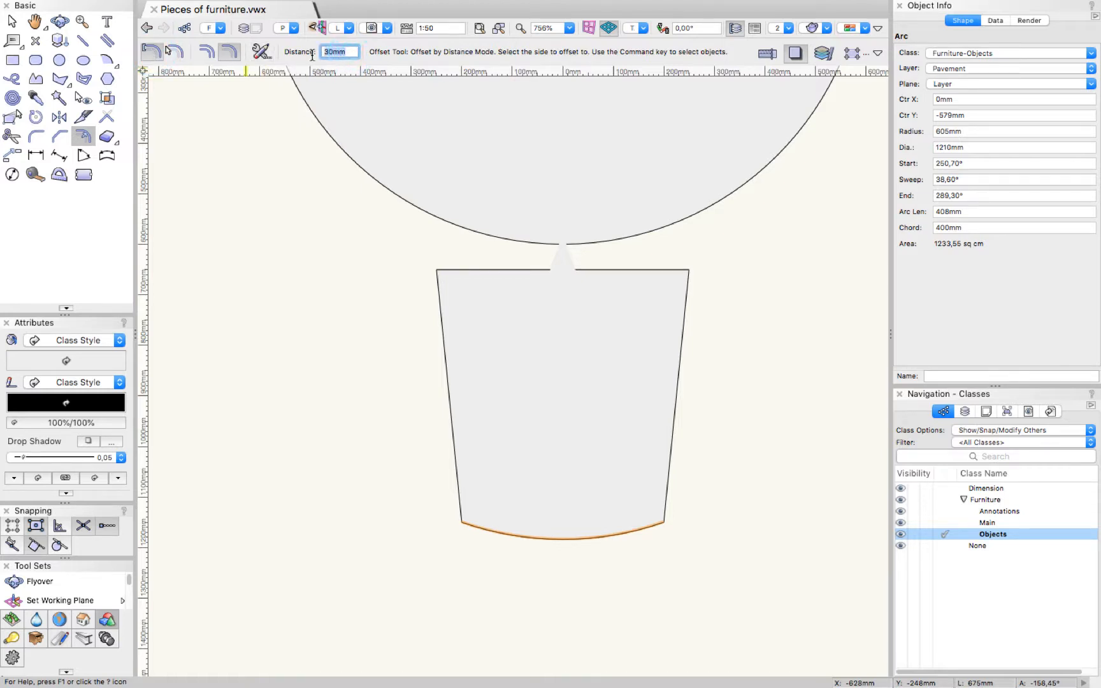
{"action": "type", "text": "30"}
{"action": "key", "text": "Return"}
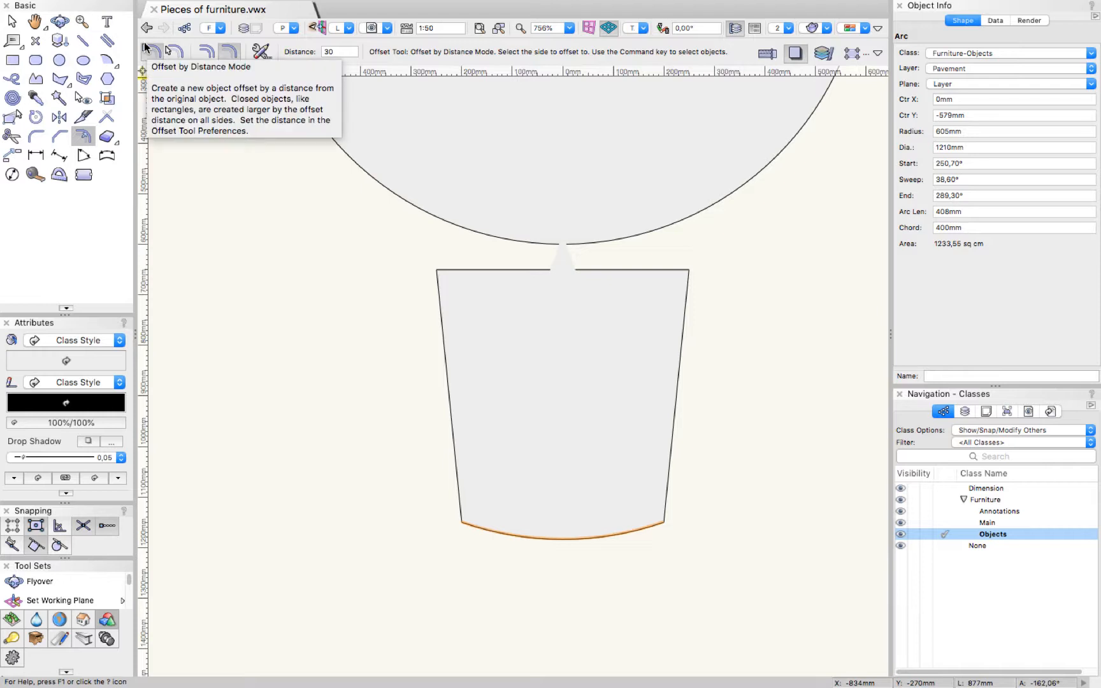
{"action": "left_click", "coordinate": [425, 432]}
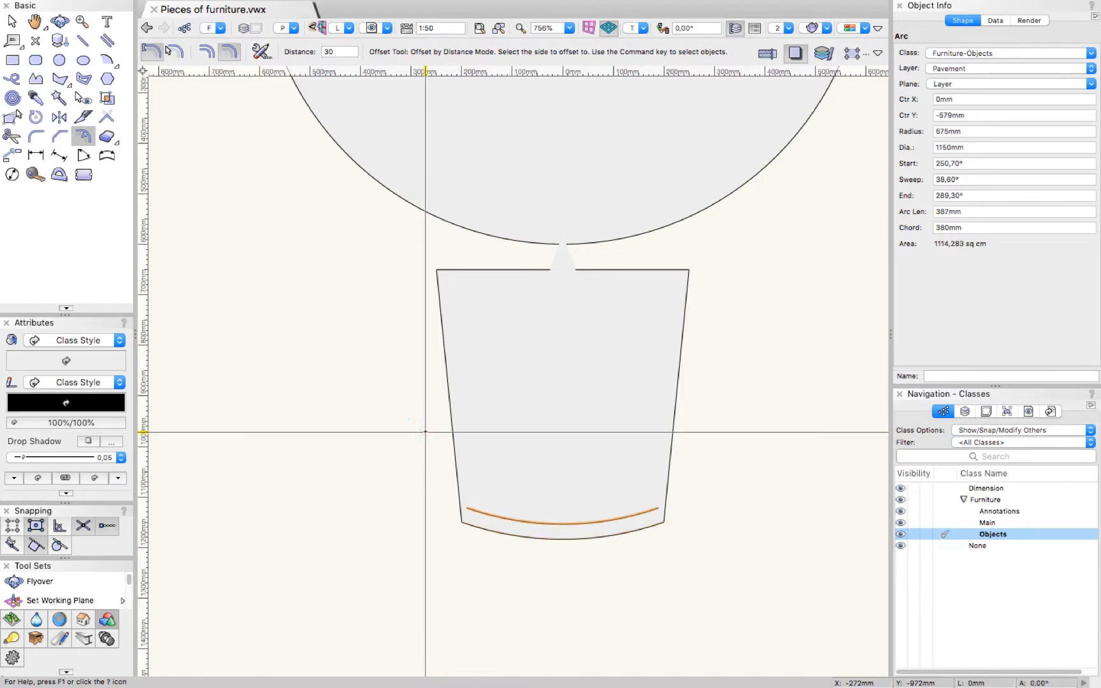
{"action": "key", "text": "x"}
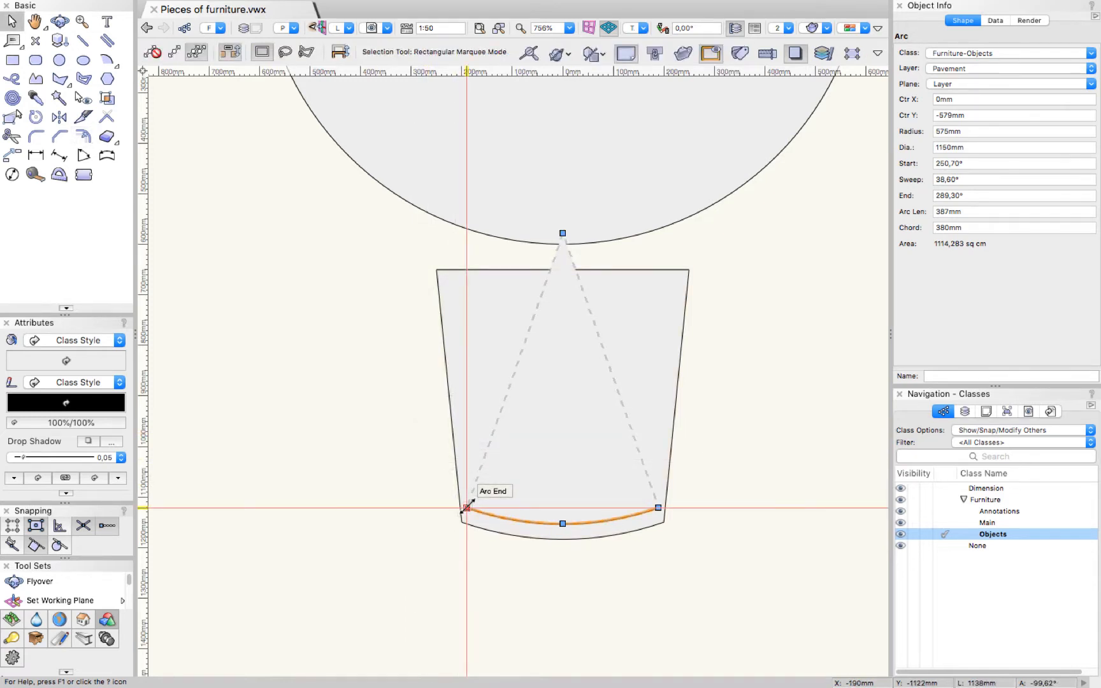
Extend both ends of the offset arc so they meet the chair's slanted left and right sides.
{"action": "scroll", "coordinate": [467, 508], "scroll_direction": "up", "scroll_amount": 5}
{"action": "scroll", "coordinate": [441, 482], "scroll_direction": "down", "scroll_amount": 3}
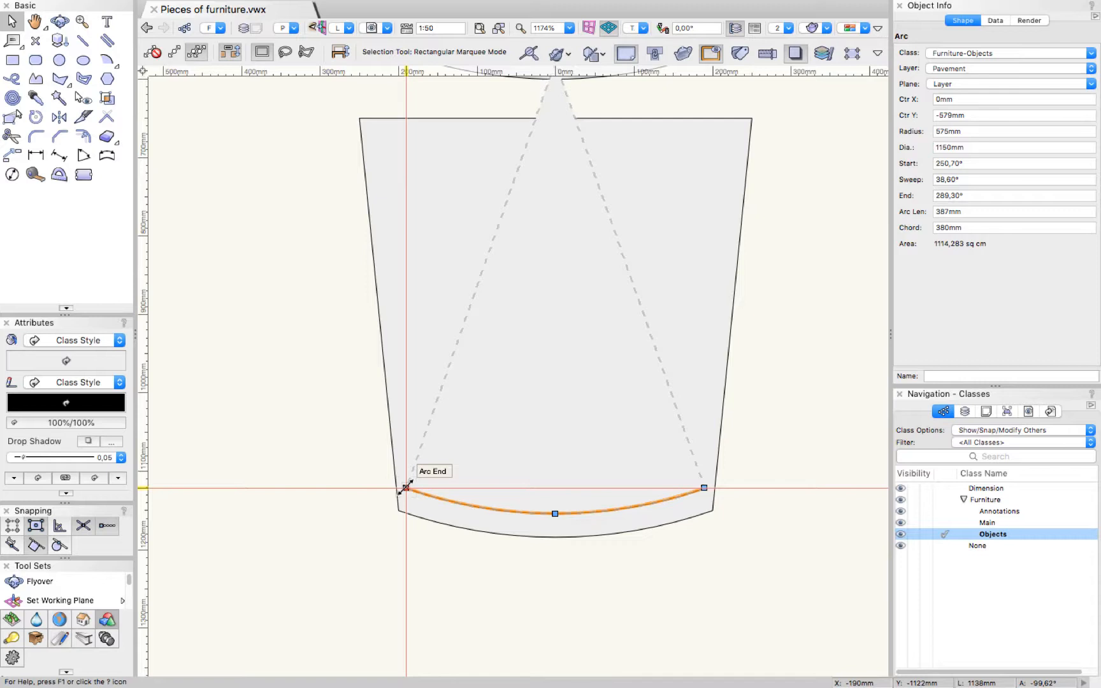
{"action": "left_click_drag", "start_coordinate": [406, 488], "coordinate": [330, 452]}
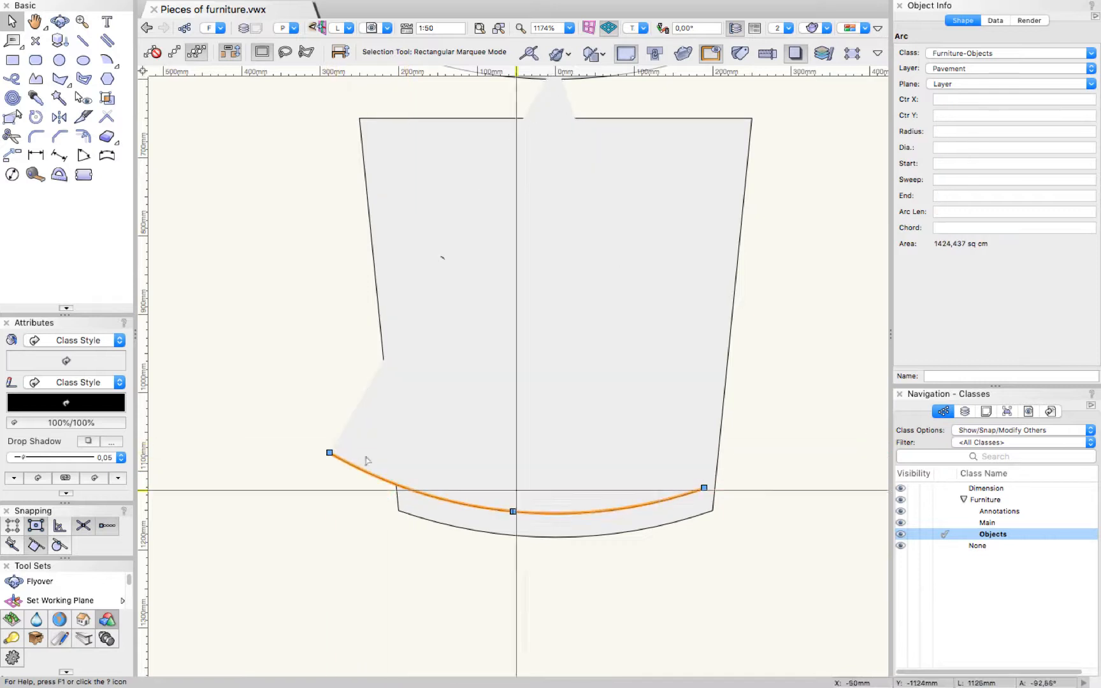
{"action": "left_click_drag", "start_coordinate": [703, 489], "coordinate": [757, 457]}
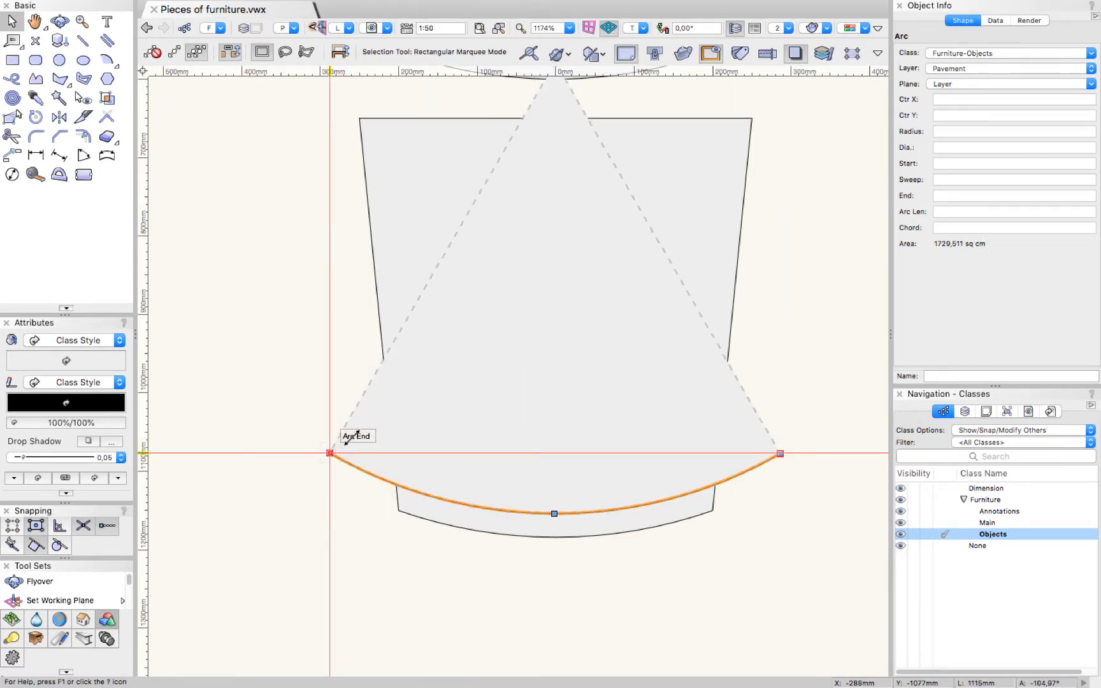
{"action": "left_click_drag", "start_coordinate": [330, 453], "coordinate": [396, 485]}
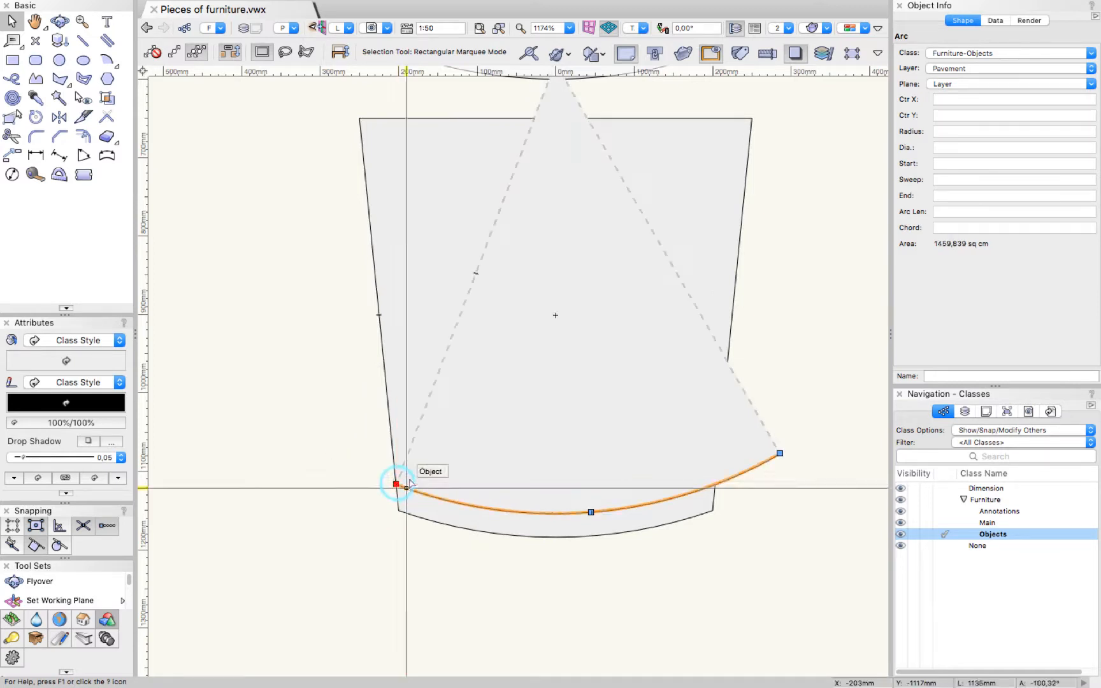
{"action": "left_click_drag", "start_coordinate": [780, 453], "coordinate": [715, 484]}
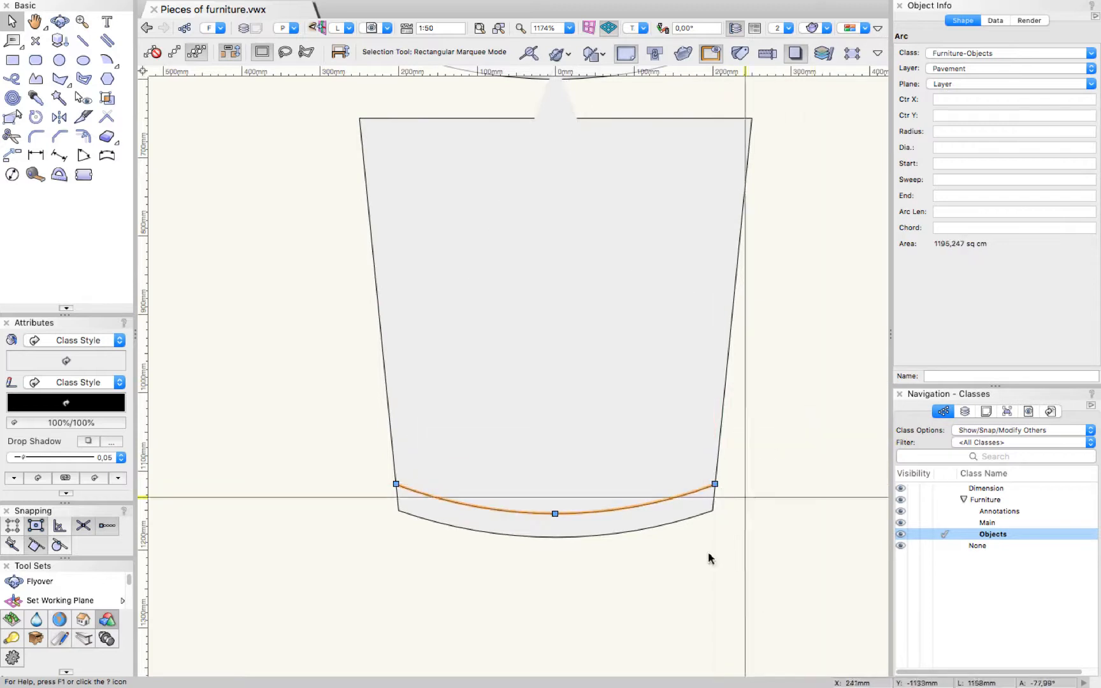
Set the fill of the offset backrest arc to None so only its outline is drawn, and deselect it.
{"action": "scroll", "coordinate": [709, 558], "scroll_direction": "down", "scroll_amount": 2}
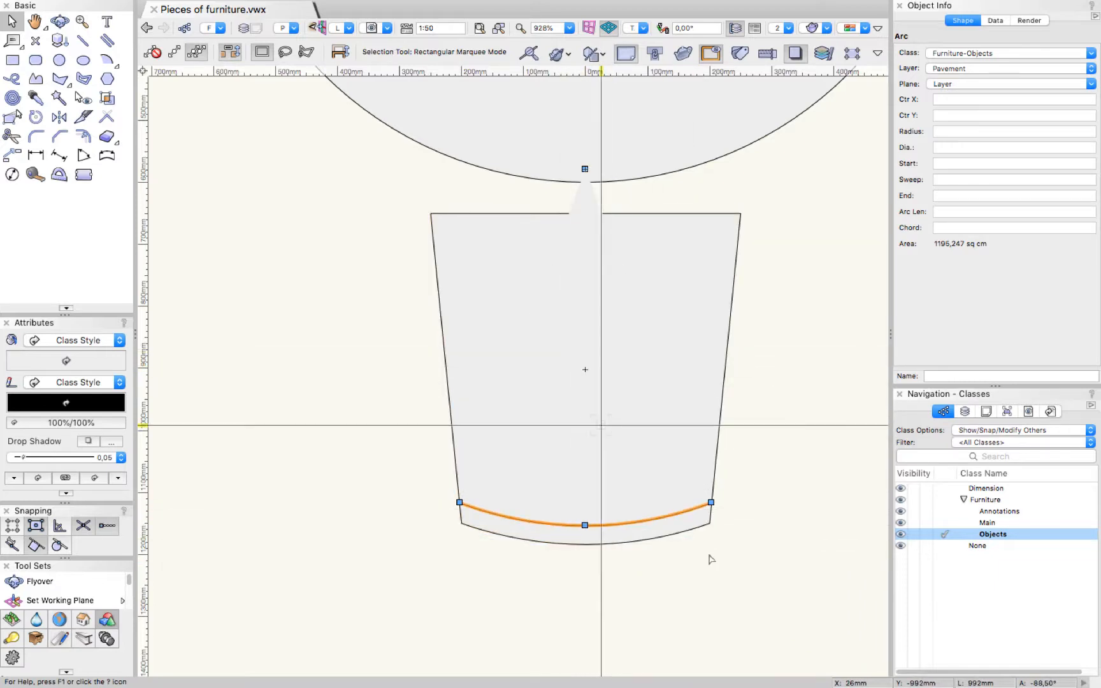
{"action": "left_click", "coordinate": [115, 341]}
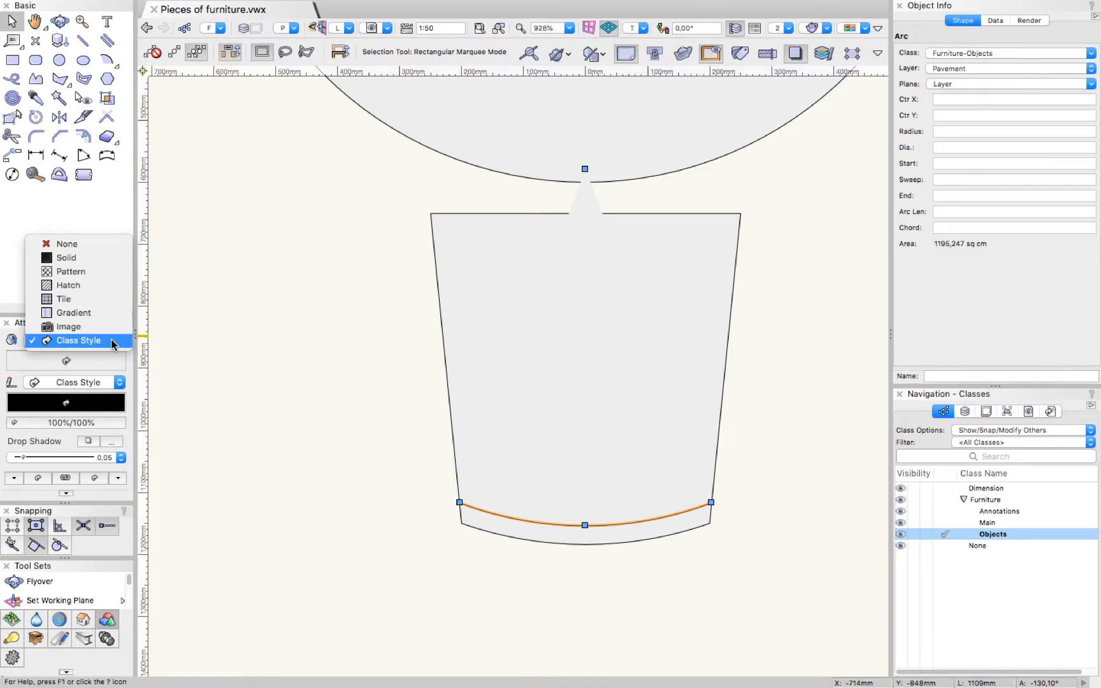
{"action": "left_click", "coordinate": [97, 246]}
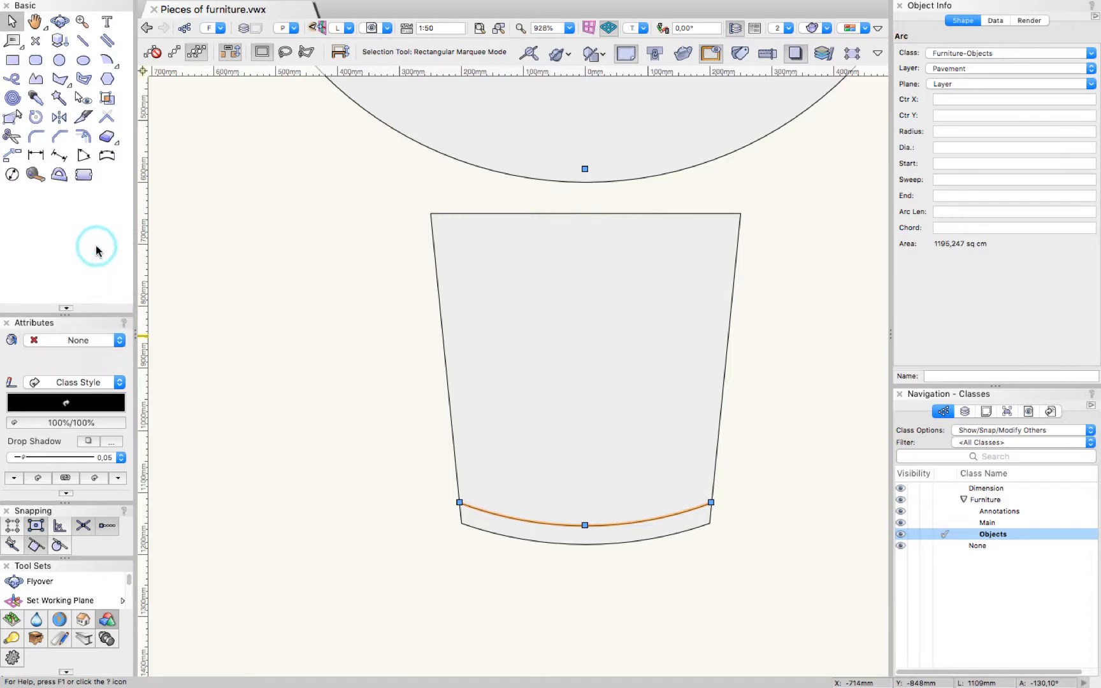
{"action": "left_click", "coordinate": [388, 401]}
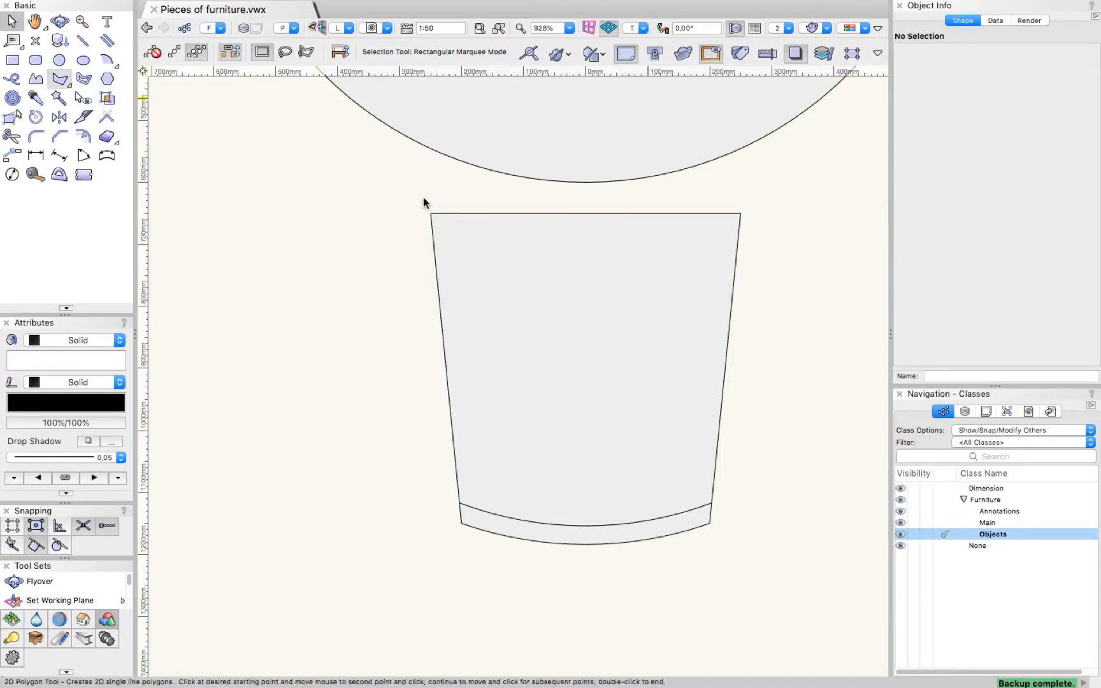
Draw a Three Point Rotated rectangle along the chair's left slanted side, from corner to corner, about 51 mm wide outward.
{"action": "left_click", "coordinate": [18, 61]}
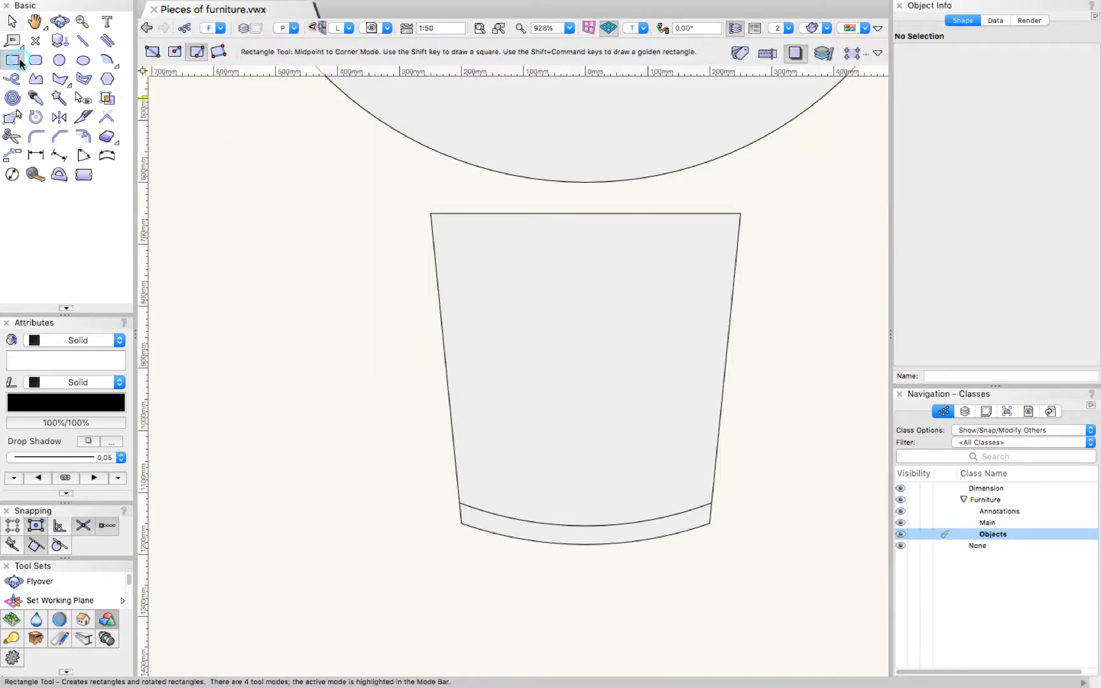
{"action": "left_click", "coordinate": [219, 55]}
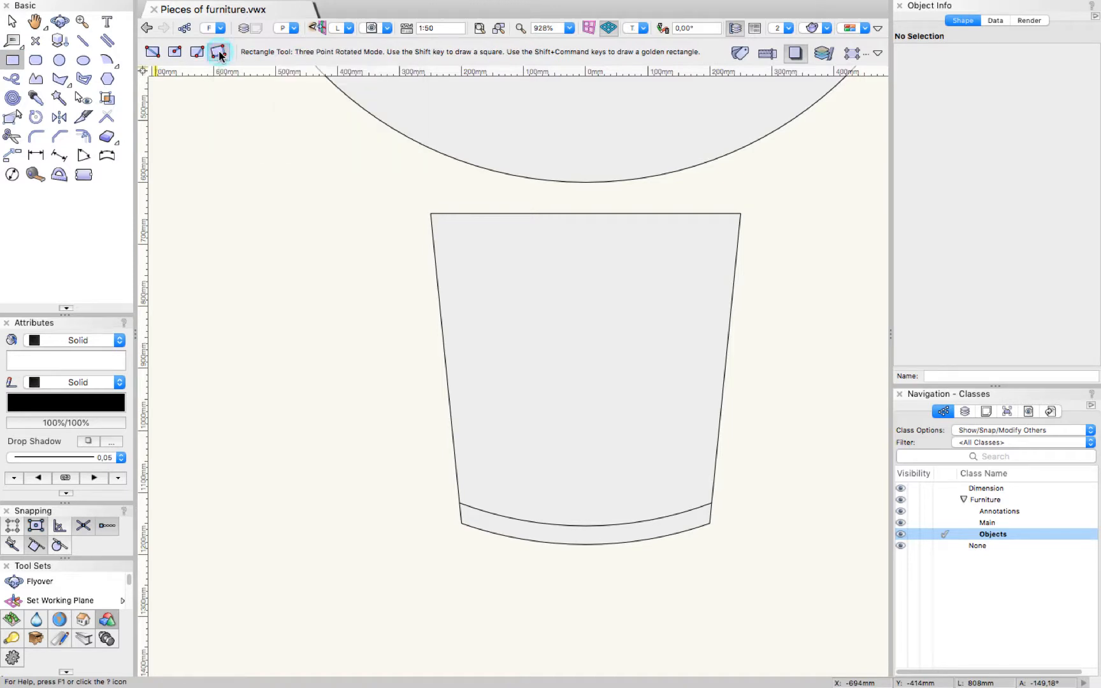
{"action": "left_click", "coordinate": [430, 213]}
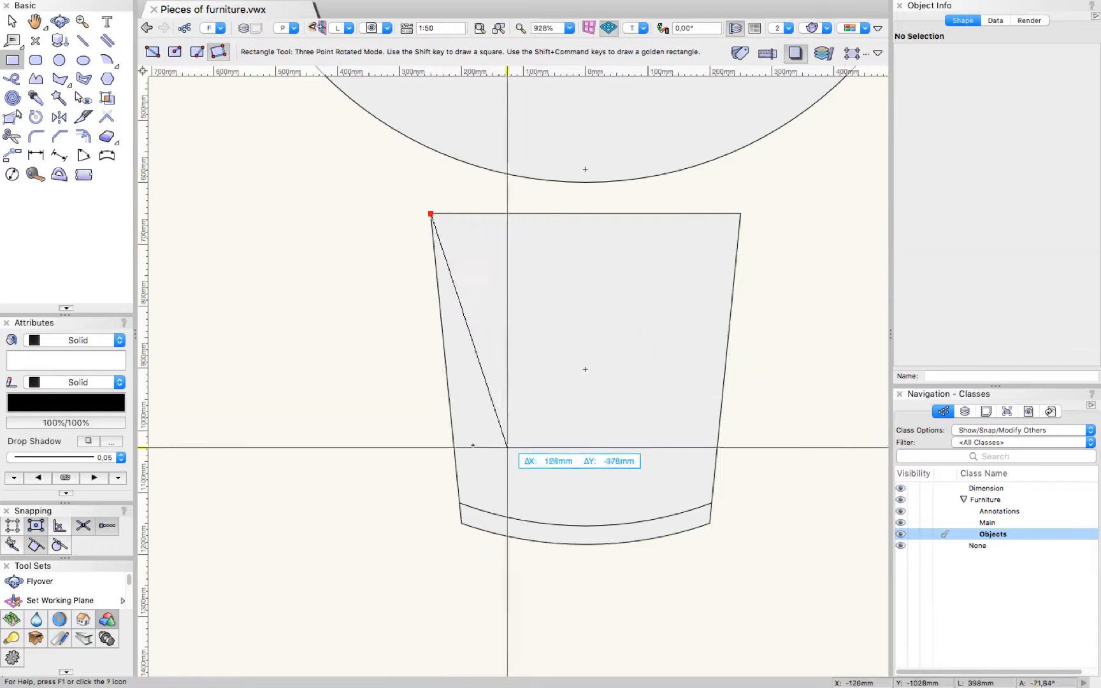
{"action": "left_click", "coordinate": [462, 524]}
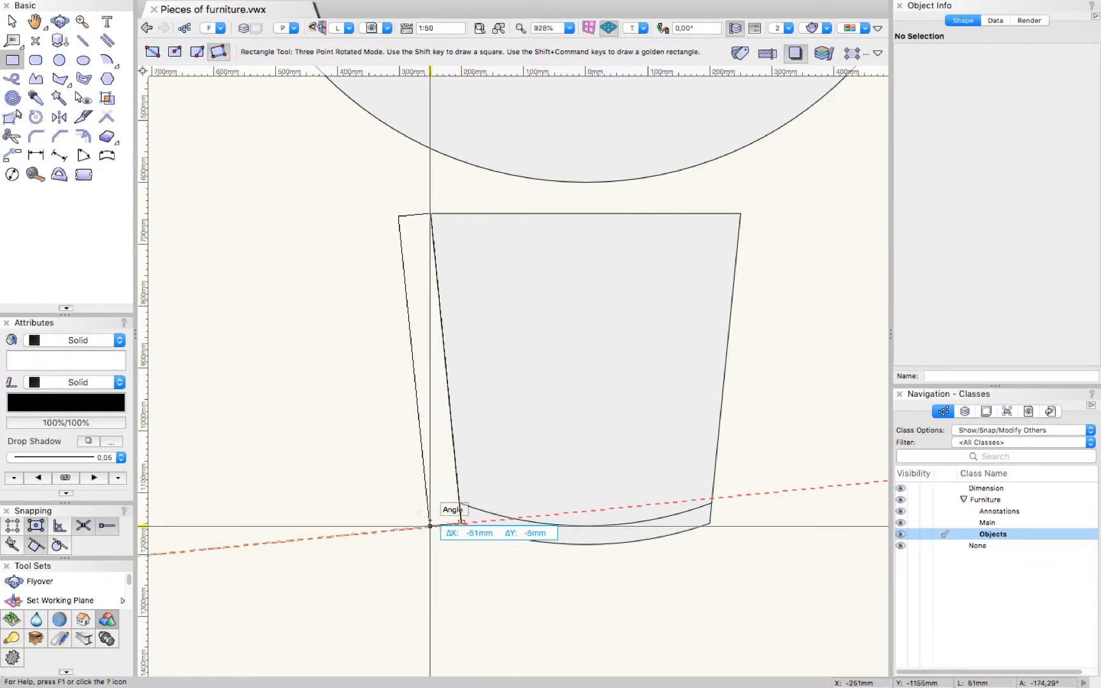
{"action": "left_click", "coordinate": [430, 526]}
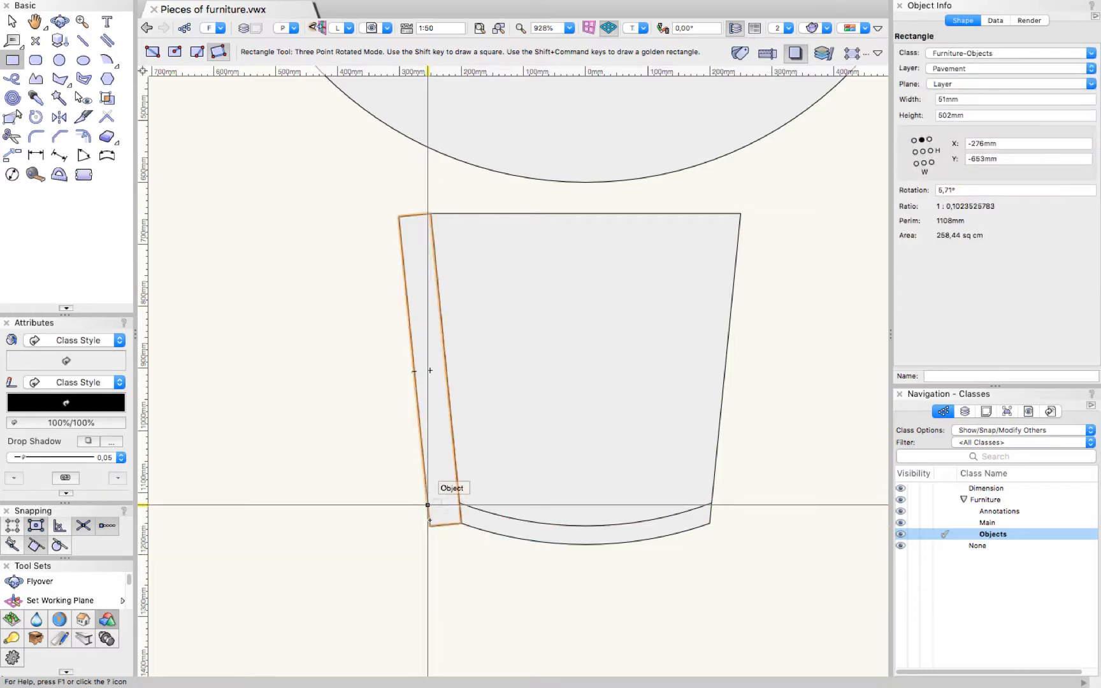
{"action": "key", "text": "x"}
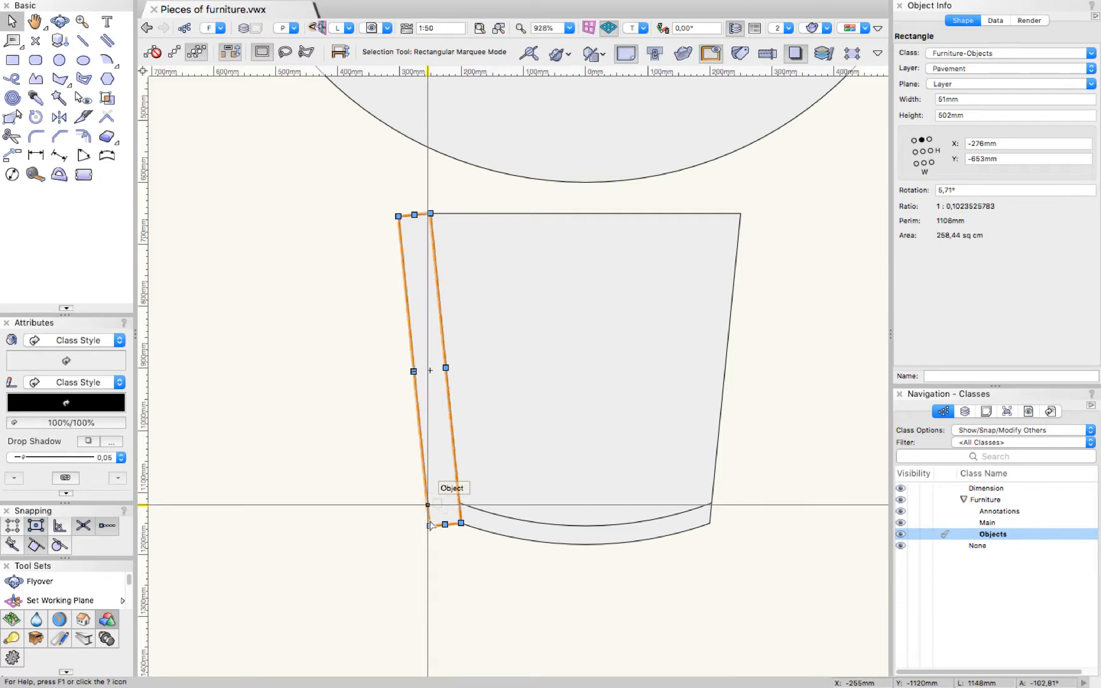
Set the armrest rectangle's width to 60 mm, using its top right corner as the reference point.
{"action": "left_click", "coordinate": [930, 139]}
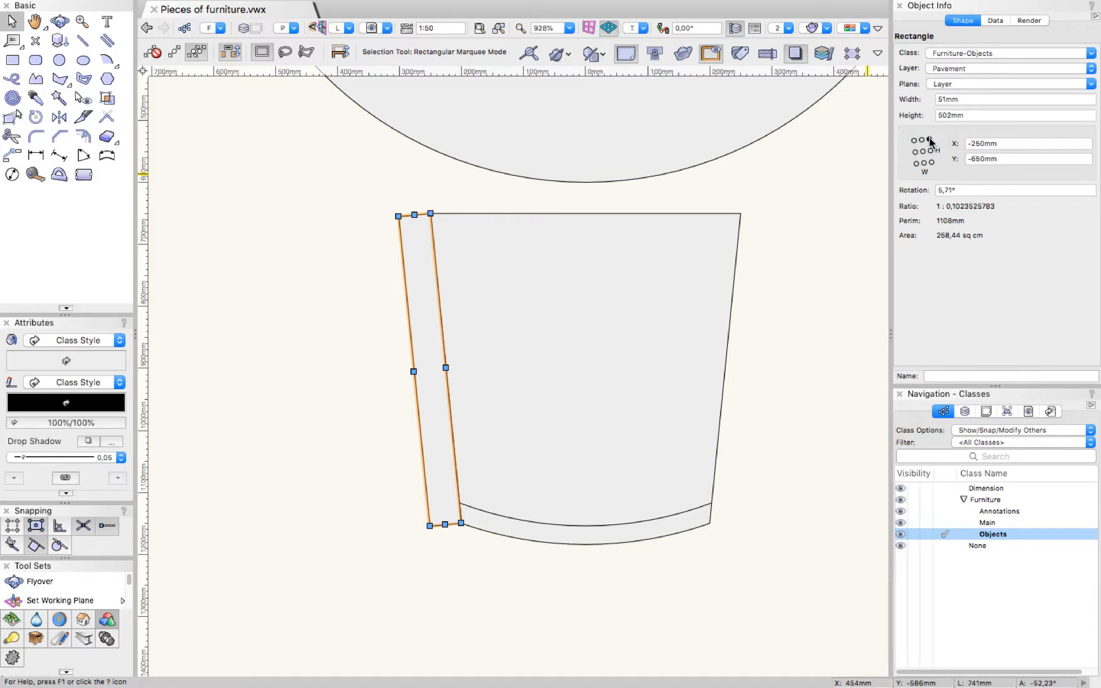
{"action": "left_click", "coordinate": [970, 99]}
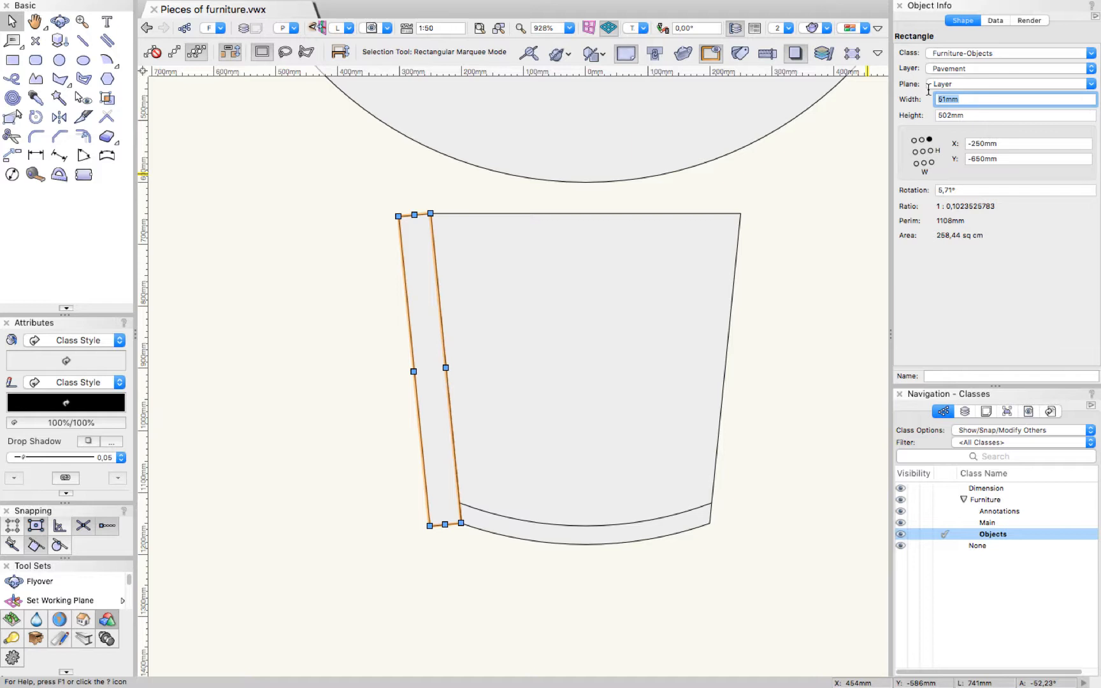
{"action": "type", "text": "60"}
{"action": "key", "text": "Return"}
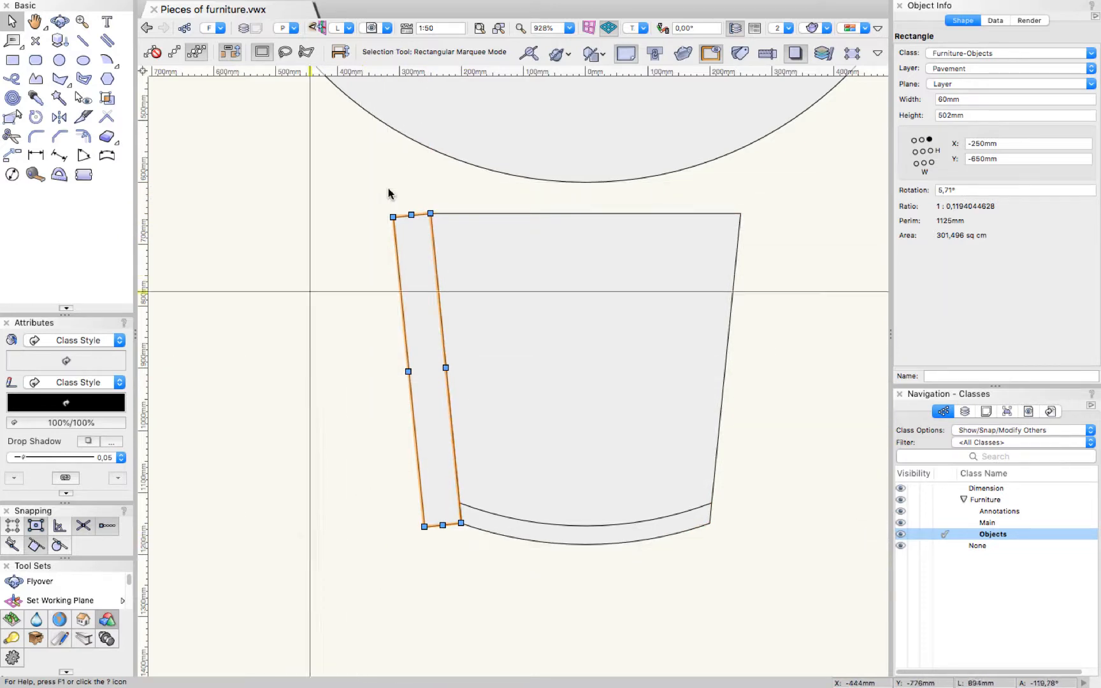
Move the armrest rectangle away from the chair seat with an X offset of -20 mm and a Y offset of 0.
{"action": "left_click", "coordinate": [244, 8]}
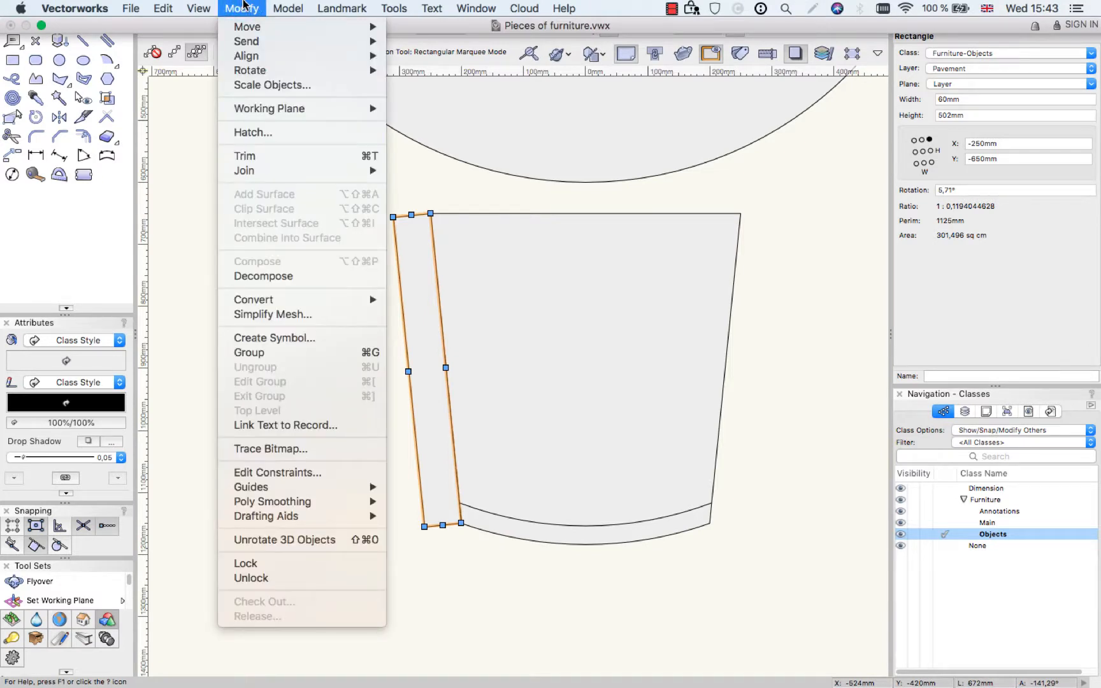
{"action": "key", "text": "Down"}
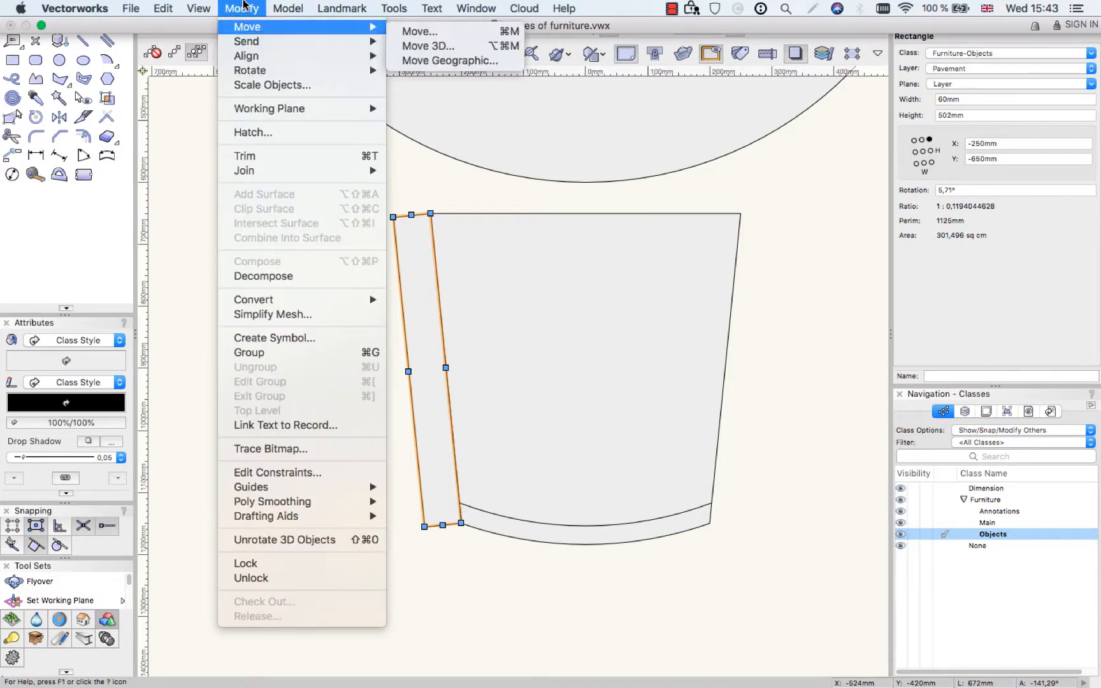
{"action": "left_click", "coordinate": [401, 32]}
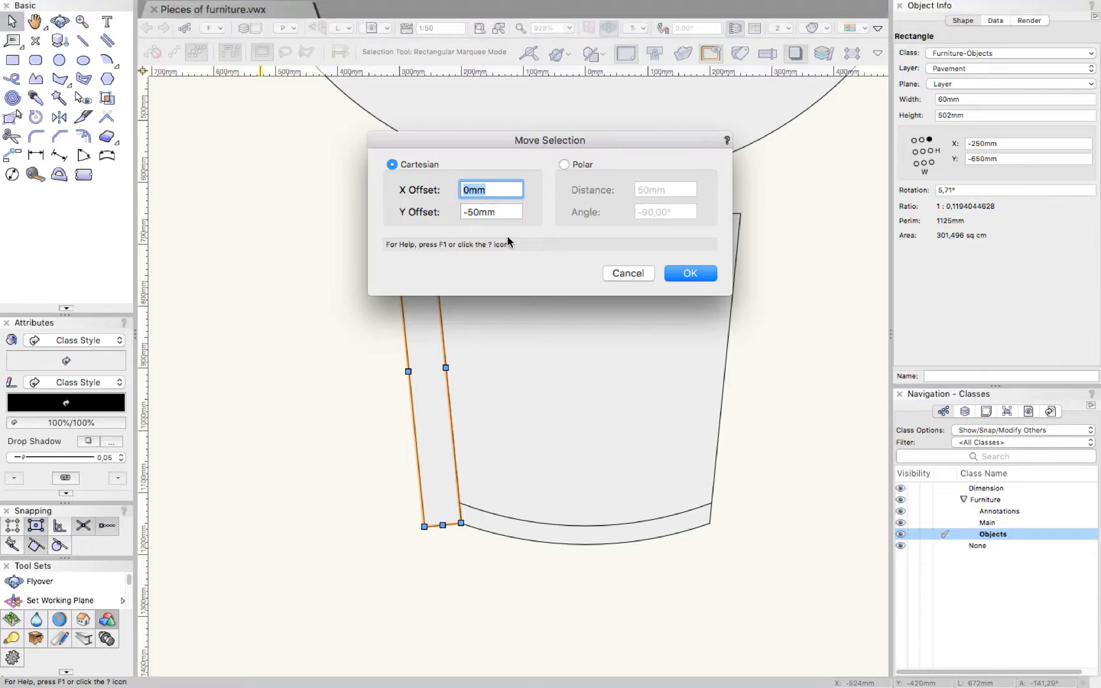
{"action": "type", "text": "-20"}
{"action": "key", "text": "Tab"}
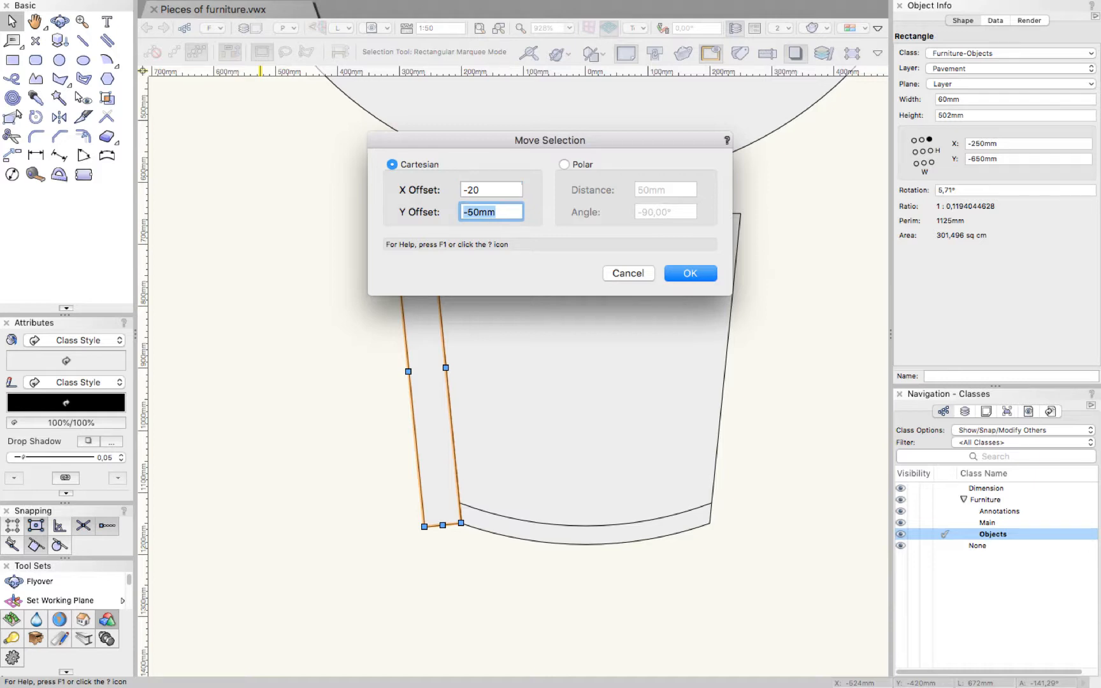
{"action": "type", "text": "0"}
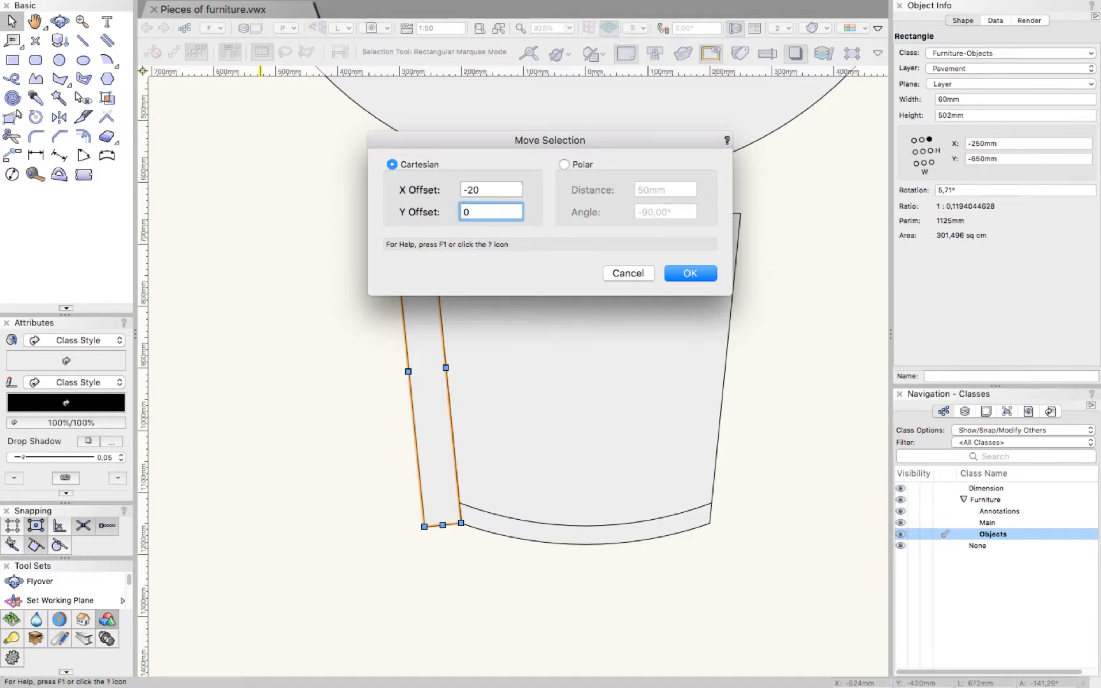
{"action": "left_click", "coordinate": [696, 274]}
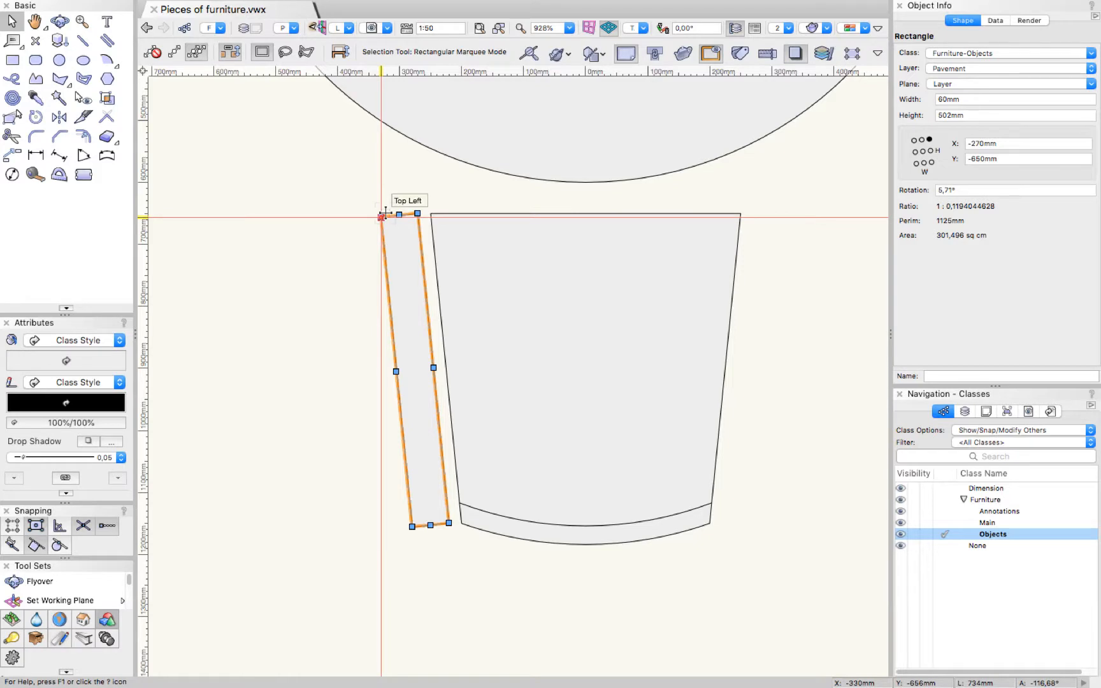
Fillet the two upper corners of the armrest in Trim mode with a radius of 20 mm.
{"action": "left_click", "coordinate": [40, 137]}
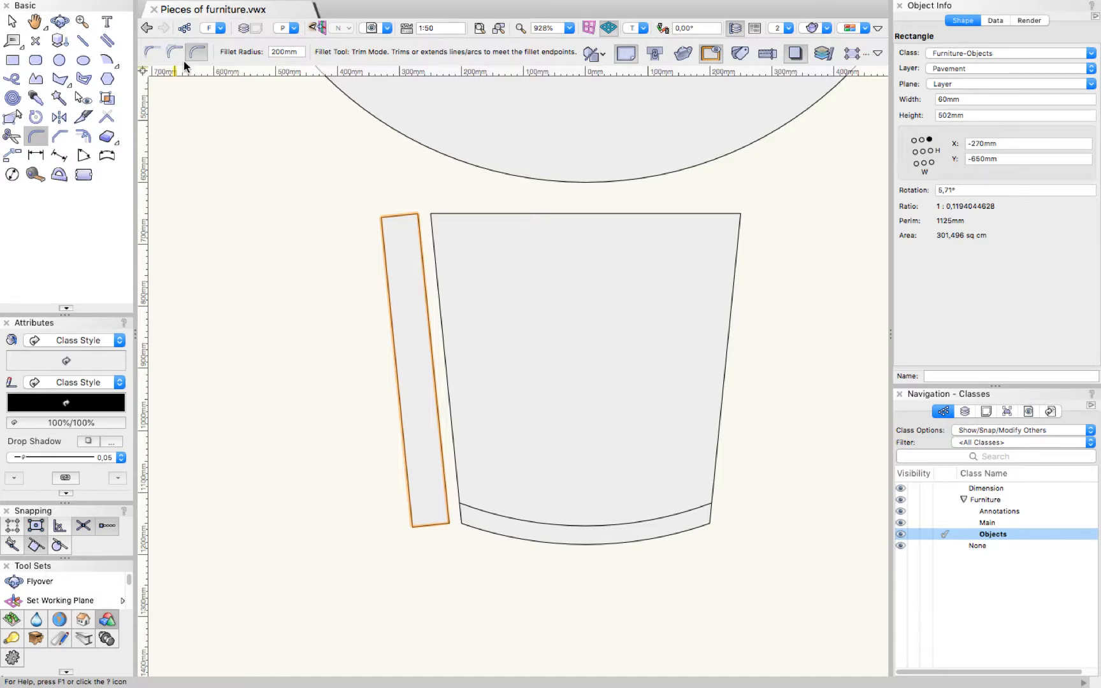
{"action": "left_click", "coordinate": [283, 51]}
{"action": "type", "text": "20"}
{"action": "scroll", "coordinate": [375, 204], "scroll_direction": "up", "scroll_amount": 3}
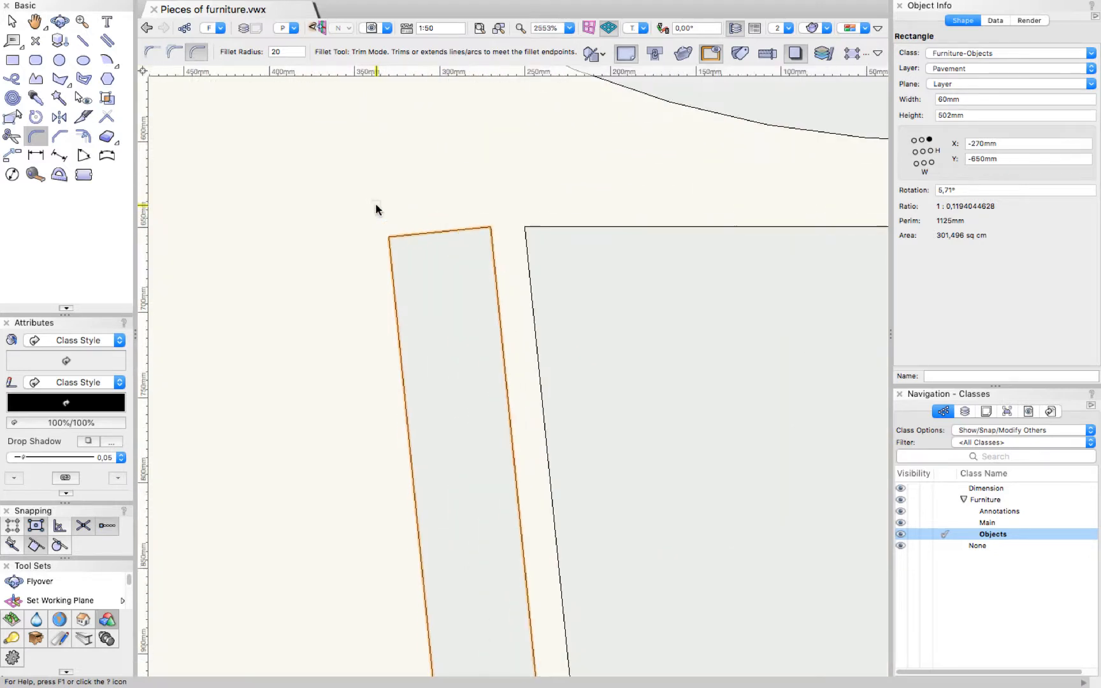
{"action": "left_click", "coordinate": [408, 235]}
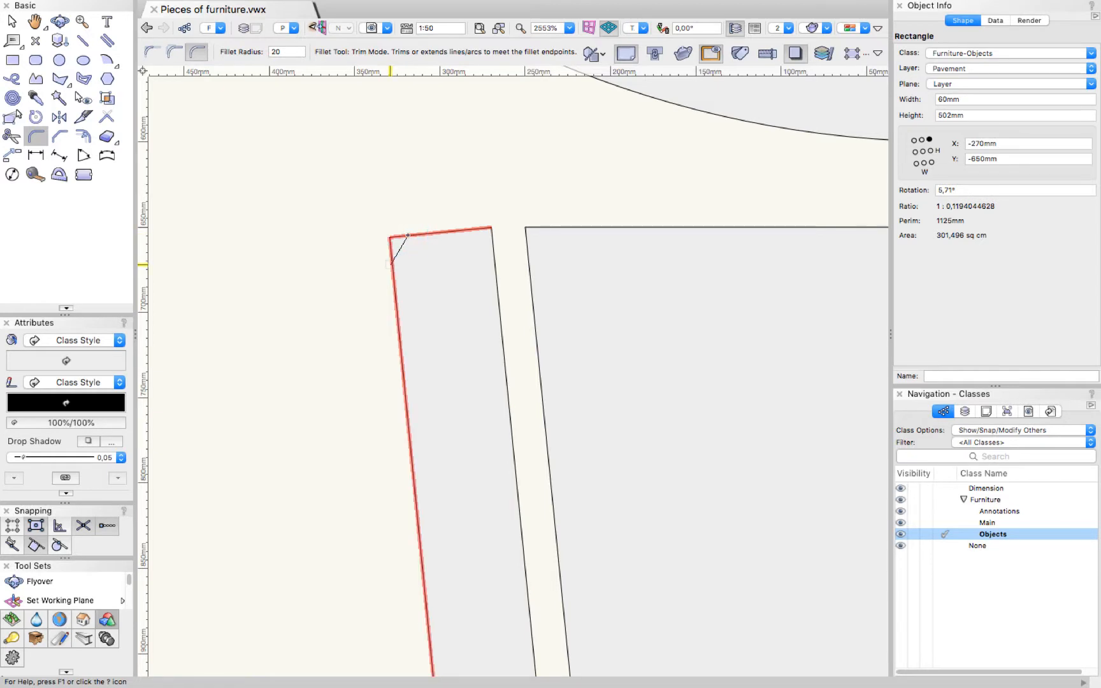
{"action": "left_click", "coordinate": [391, 263]}
{"action": "left_click", "coordinate": [443, 234]}
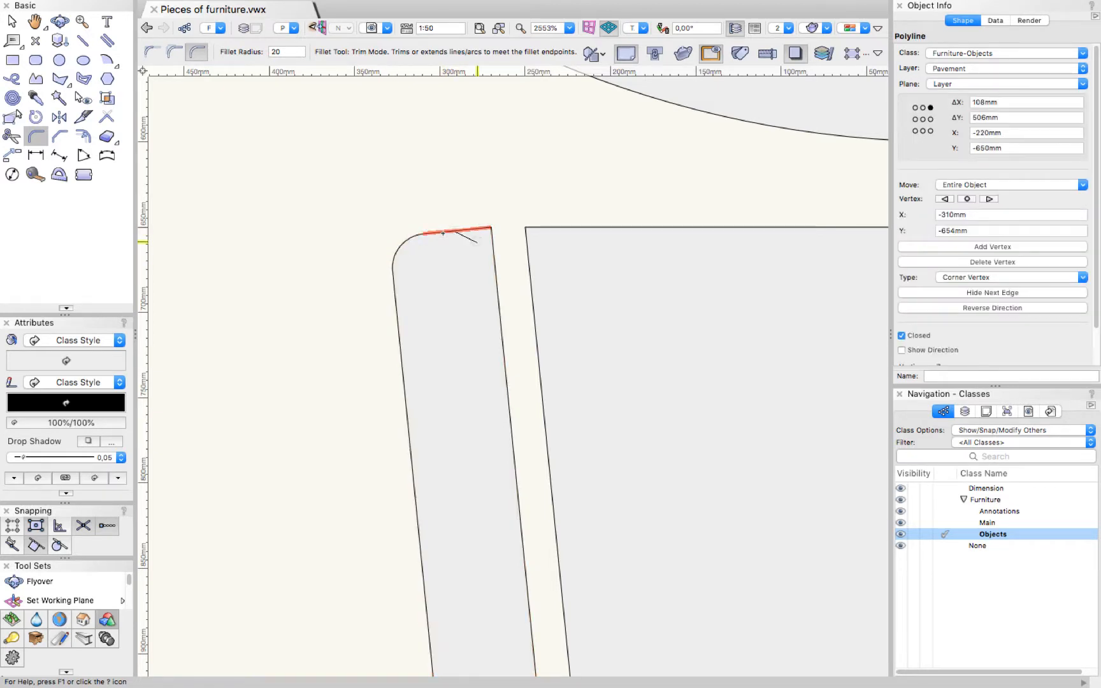
{"action": "left_click", "coordinate": [492, 253]}
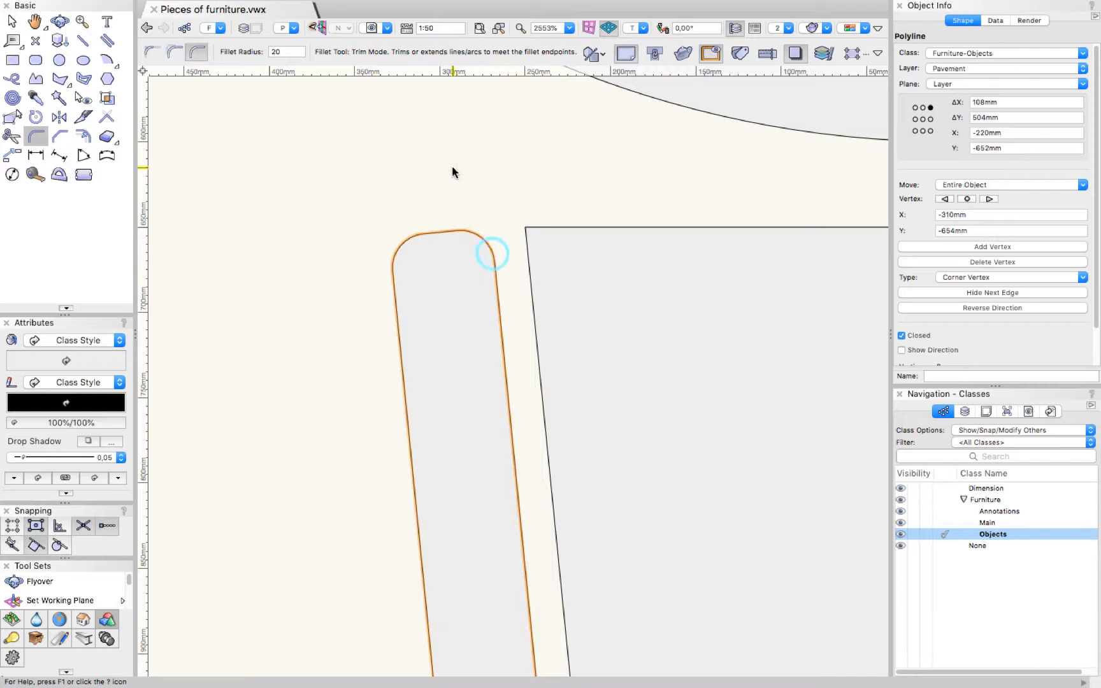
Round the two lower corners of the armrest with the same 20 mm trimmed fillet and deselect it.
{"action": "scroll", "coordinate": [452, 172], "scroll_direction": "down", "scroll_amount": 3}
{"action": "scroll", "coordinate": [477, 490], "scroll_direction": "up", "scroll_amount": 3}
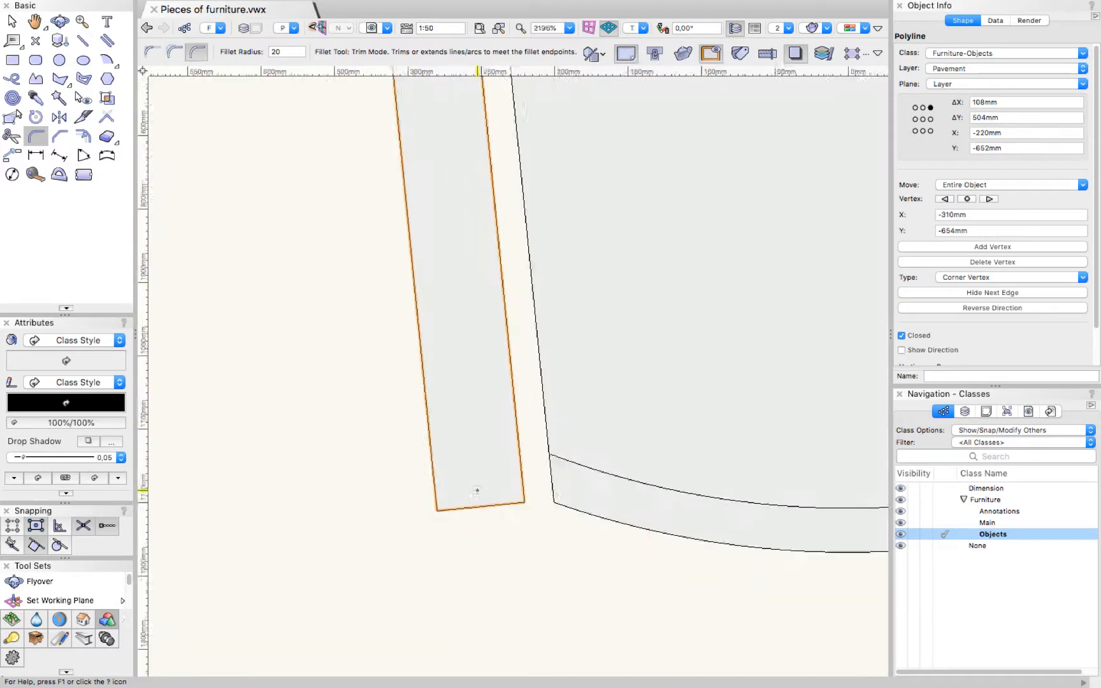
{"action": "scroll", "coordinate": [477, 490], "scroll_direction": "up", "scroll_amount": 3}
{"action": "left_click", "coordinate": [409, 495]}
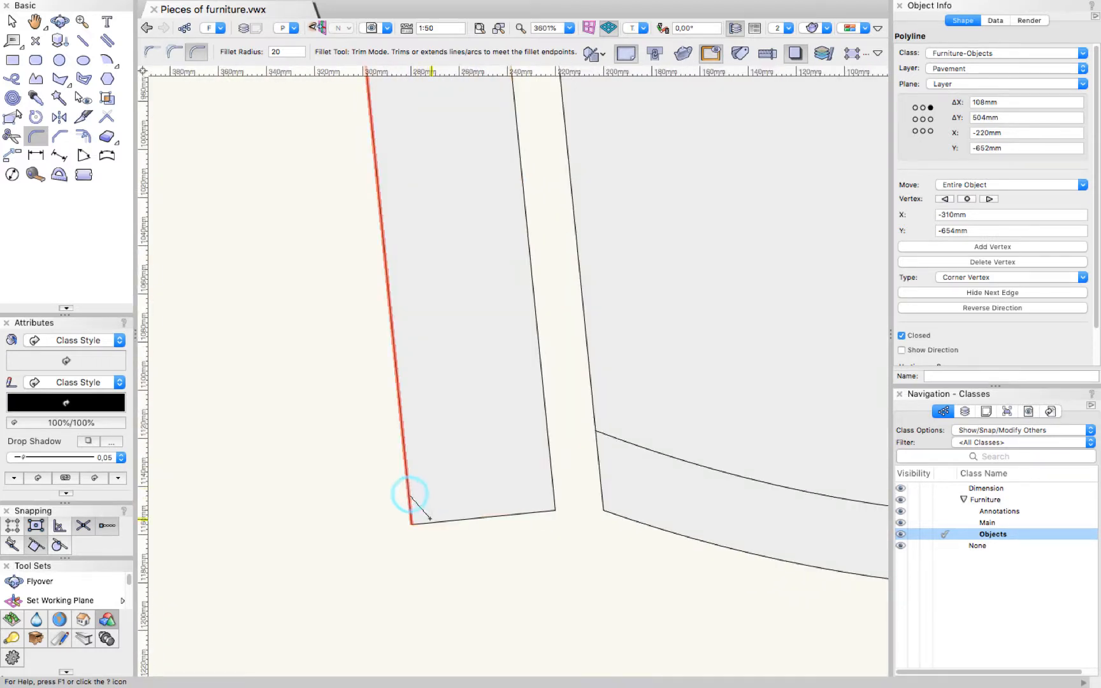
{"action": "left_click", "coordinate": [427, 521]}
{"action": "left_click", "coordinate": [537, 476]}
{"action": "left_click", "coordinate": [538, 511]}
{"action": "key", "text": "x"}
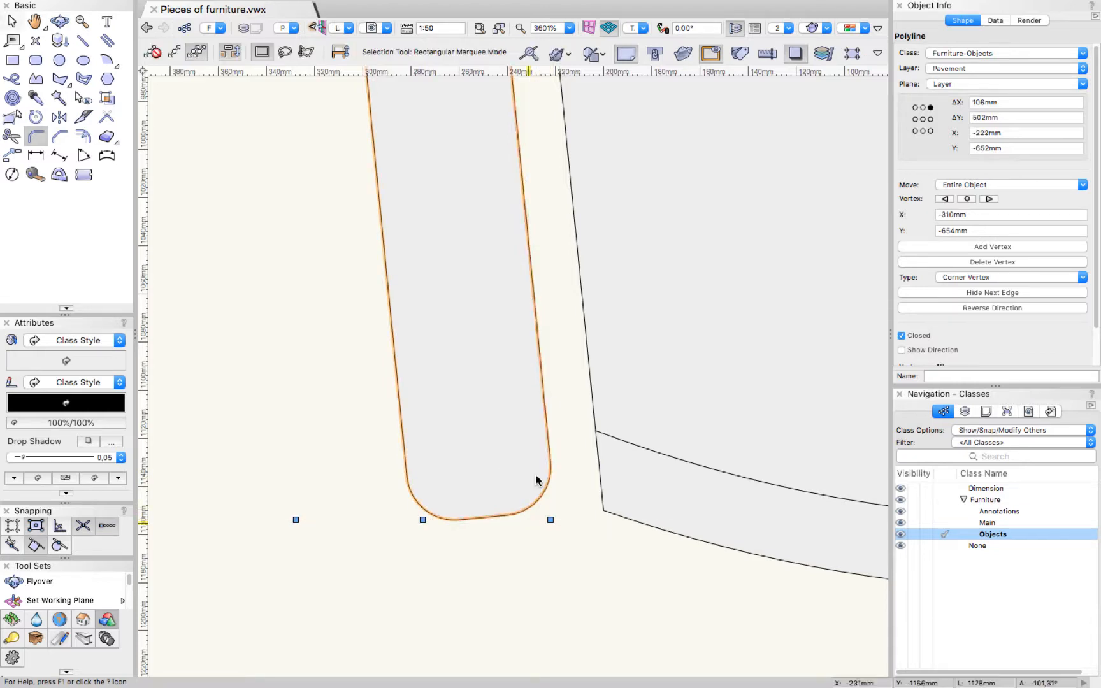
{"action": "key", "text": "x"}
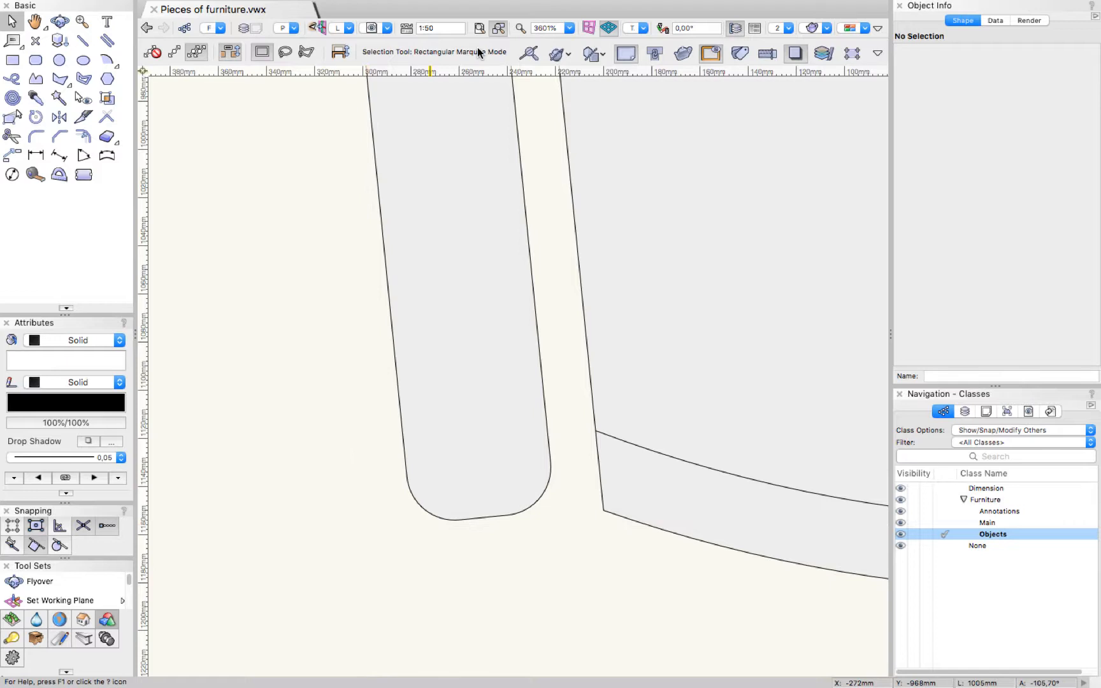
Mirror a duplicate of the armrest to the chair's other side about the seat's vertical centre axis.
{"action": "left_click", "coordinate": [498, 28]}
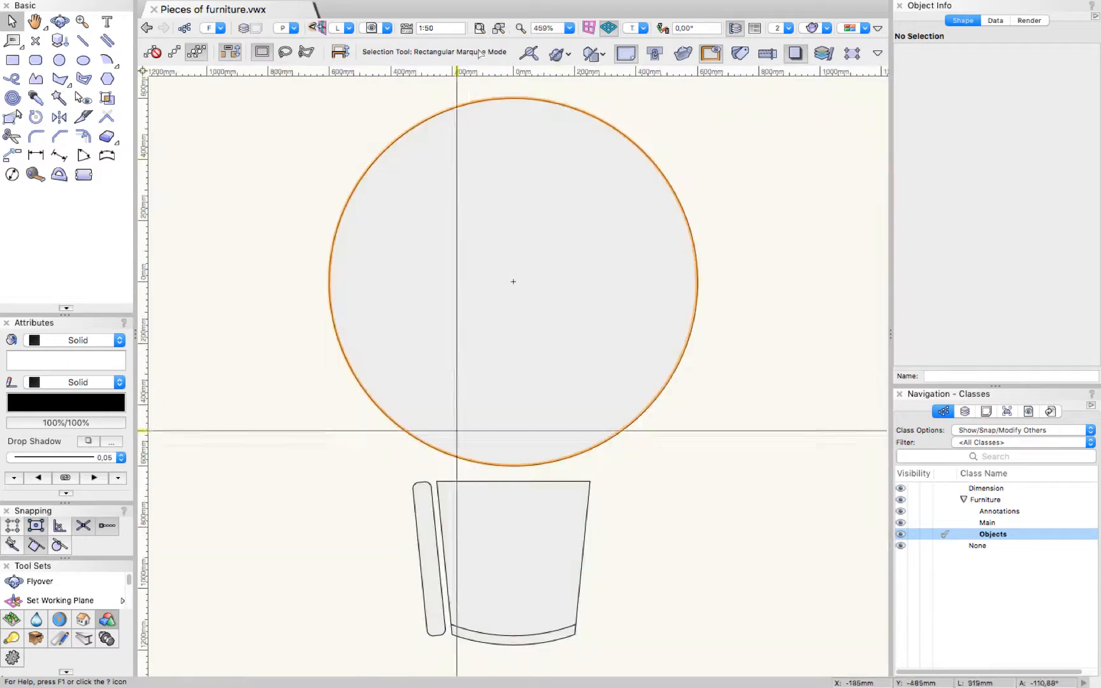
{"action": "left_click", "coordinate": [417, 527]}
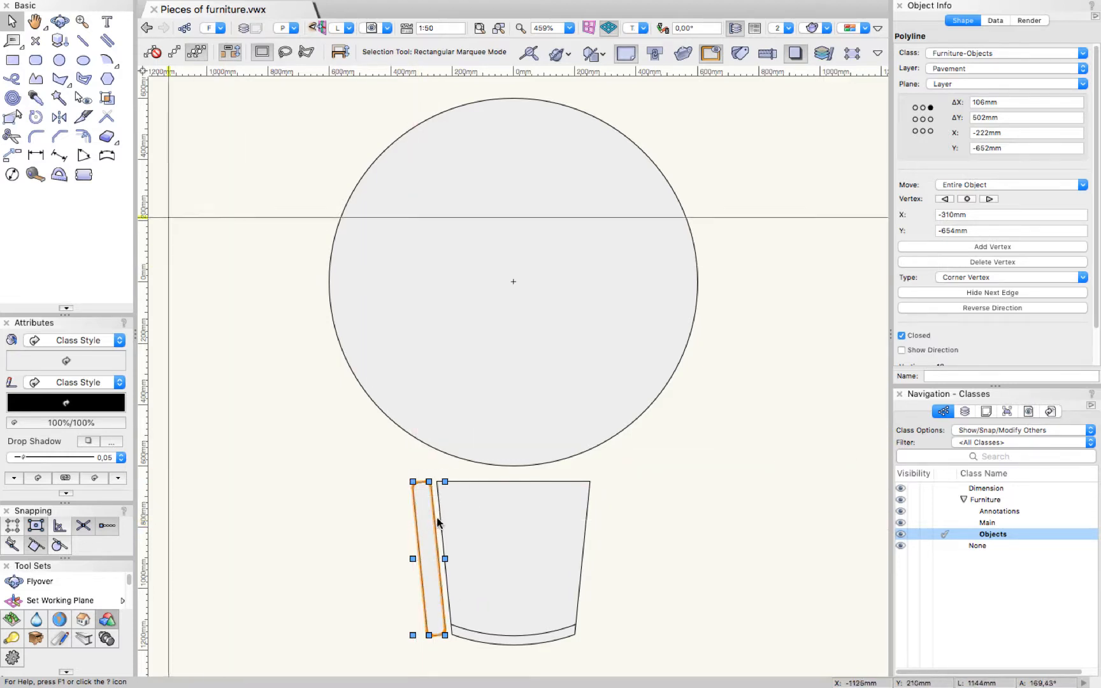
{"action": "left_click", "coordinate": [59, 119]}
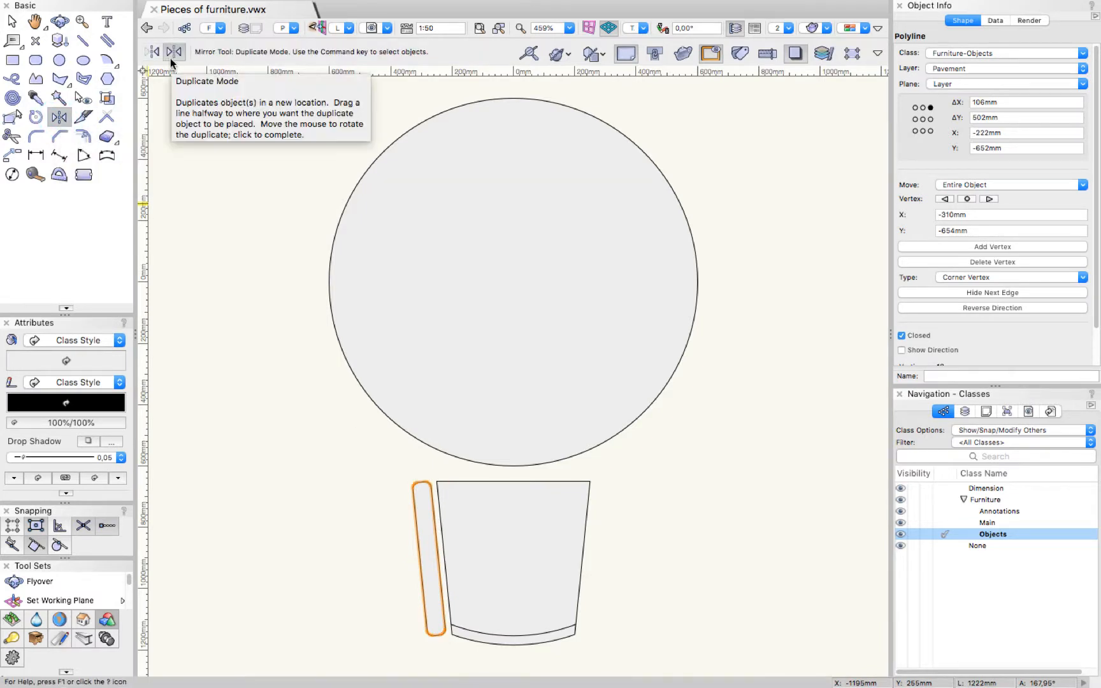
{"action": "left_click", "coordinate": [513, 481]}
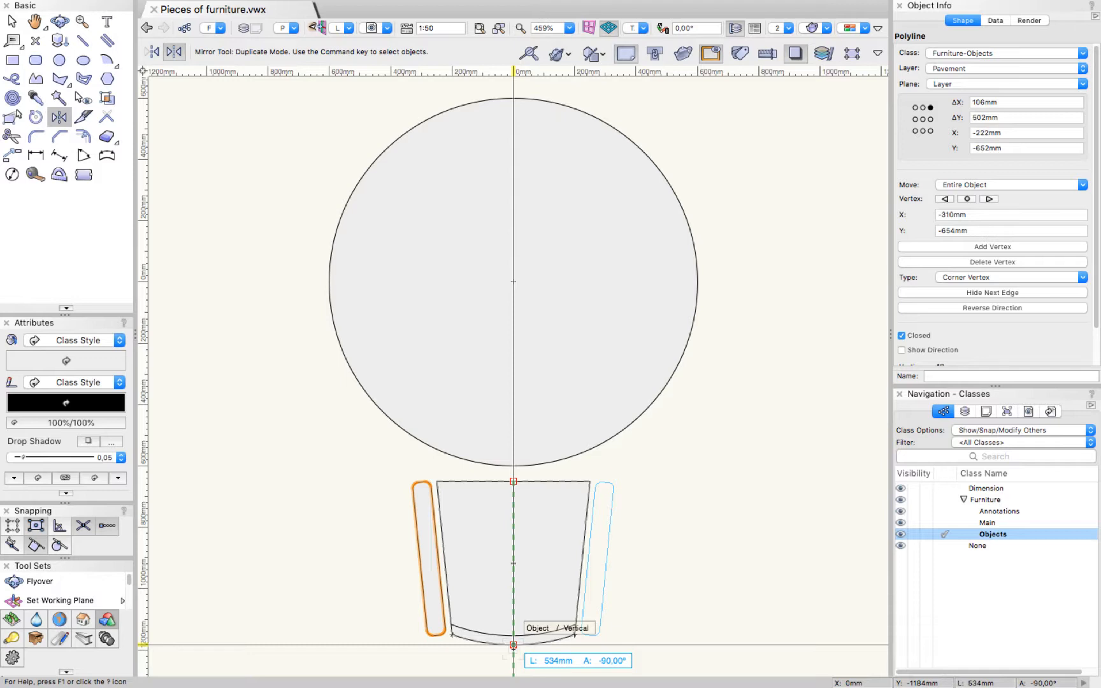
{"action": "left_click", "coordinate": [513, 645]}
{"action": "key", "text": "x"}
{"action": "key", "text": "x"}
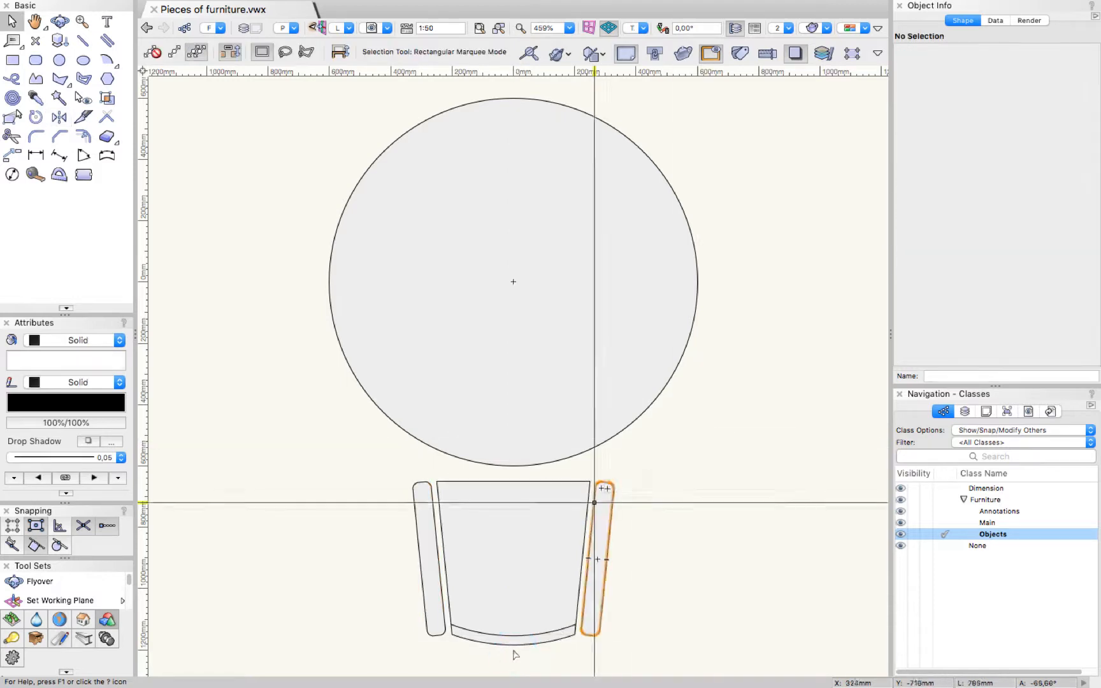
Move the right armrest about 210 mm and the left armrest about 200 mm outward, away from the chair seat.
{"action": "left_click_drag", "start_coordinate": [594, 503], "coordinate": [659, 504]}
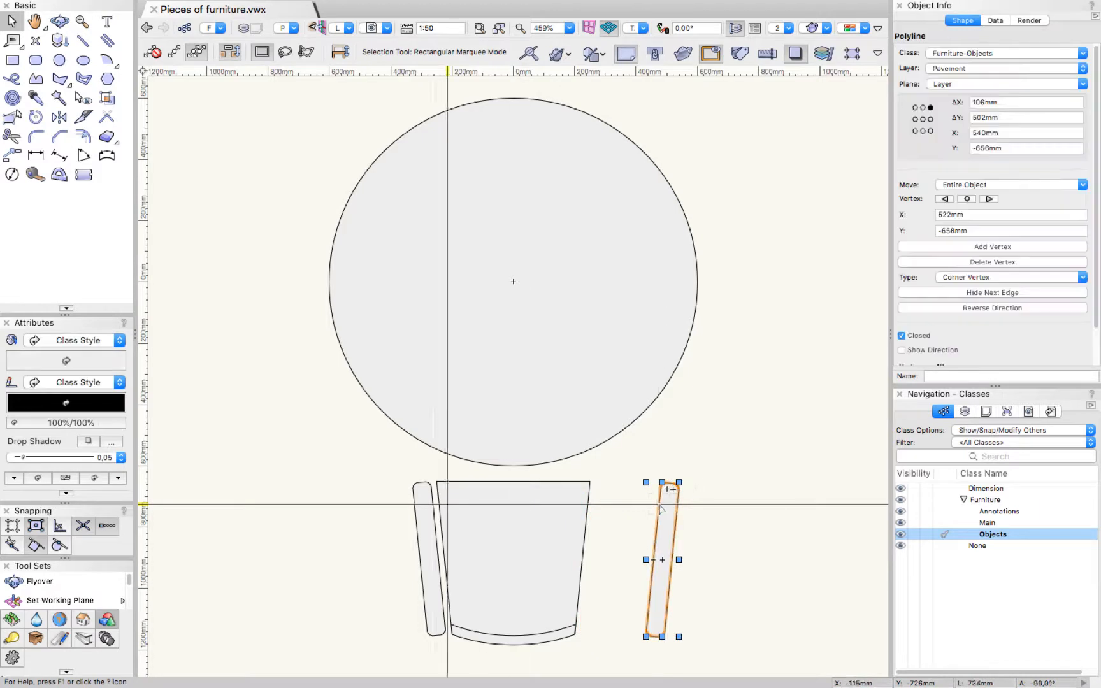
{"action": "left_click_drag", "start_coordinate": [415, 511], "coordinate": [352, 524]}
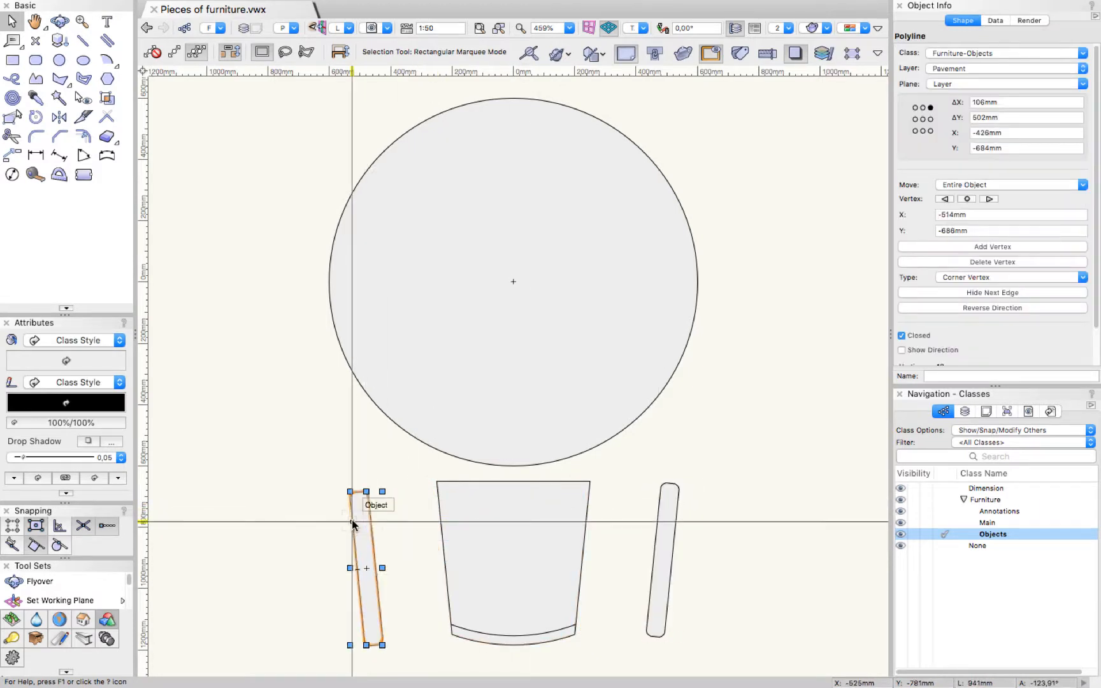
Undo the outward moves of both armrests and deselect everything.
{"action": "key", "text": "super+z"}
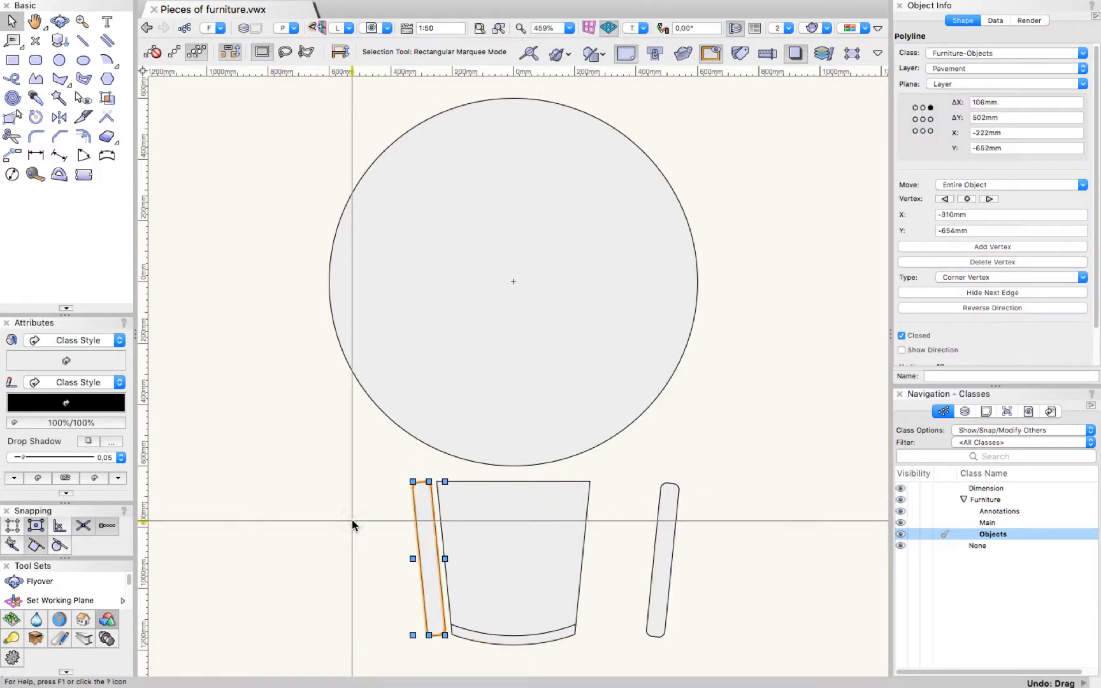
{"action": "key", "text": "super+z"}
{"action": "left_click", "coordinate": [318, 451]}
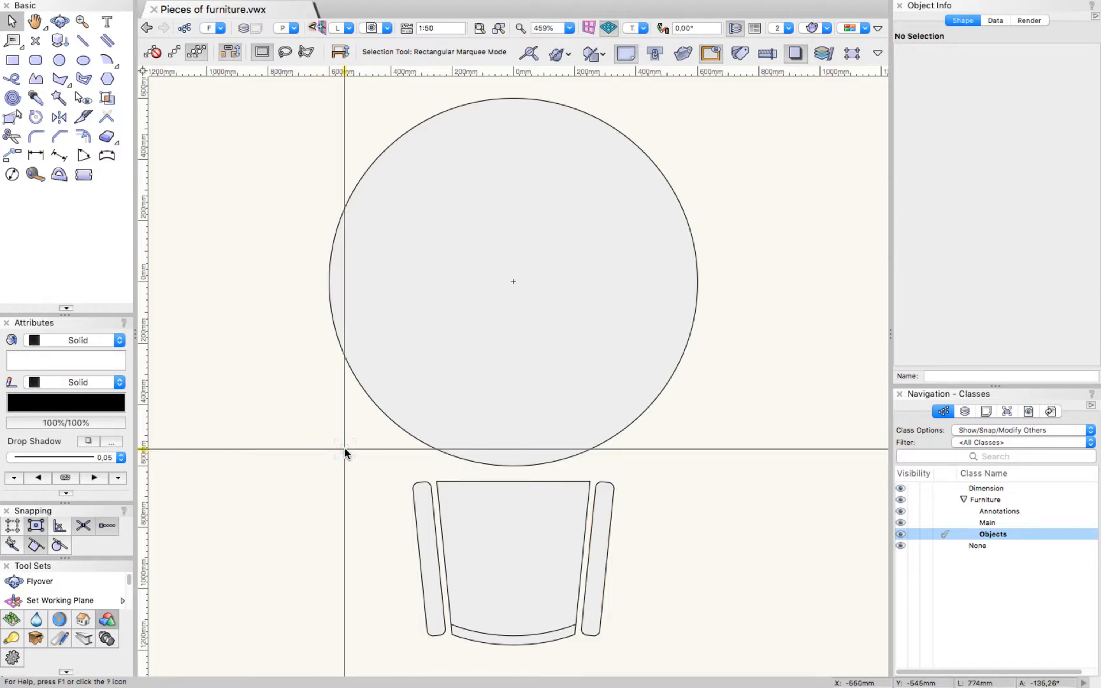
Group the seat, backrest and two armrests into one chair object and deselect it.
{"action": "left_click_drag", "start_coordinate": [344, 449], "coordinate": [652, 656]}
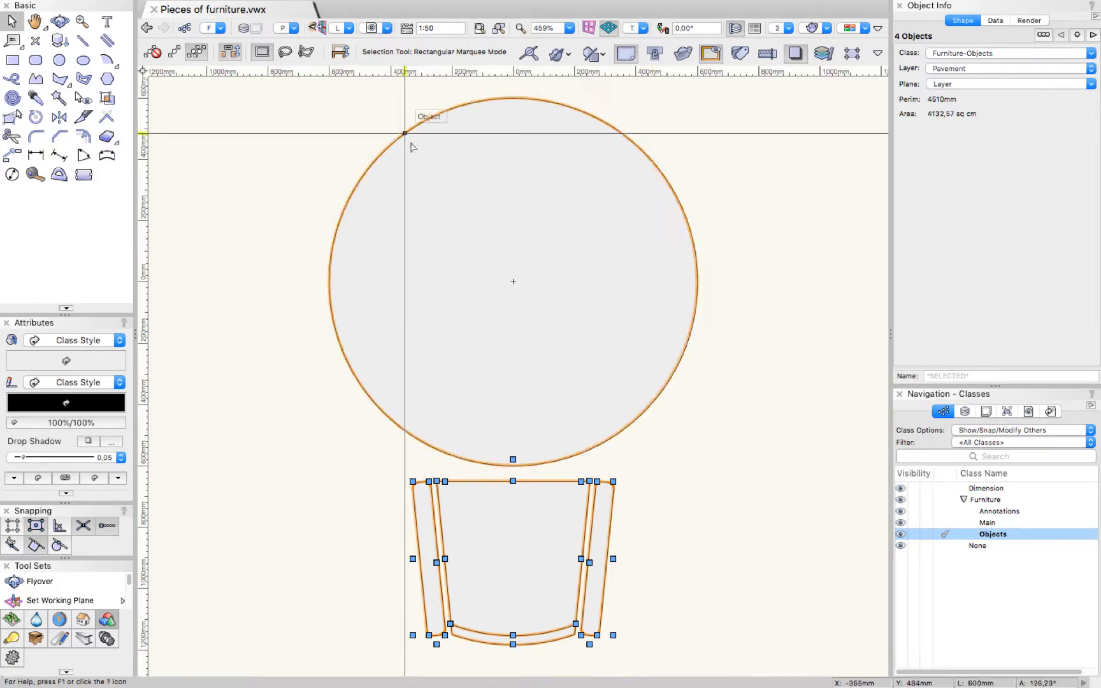
{"action": "left_click", "coordinate": [253, 7]}
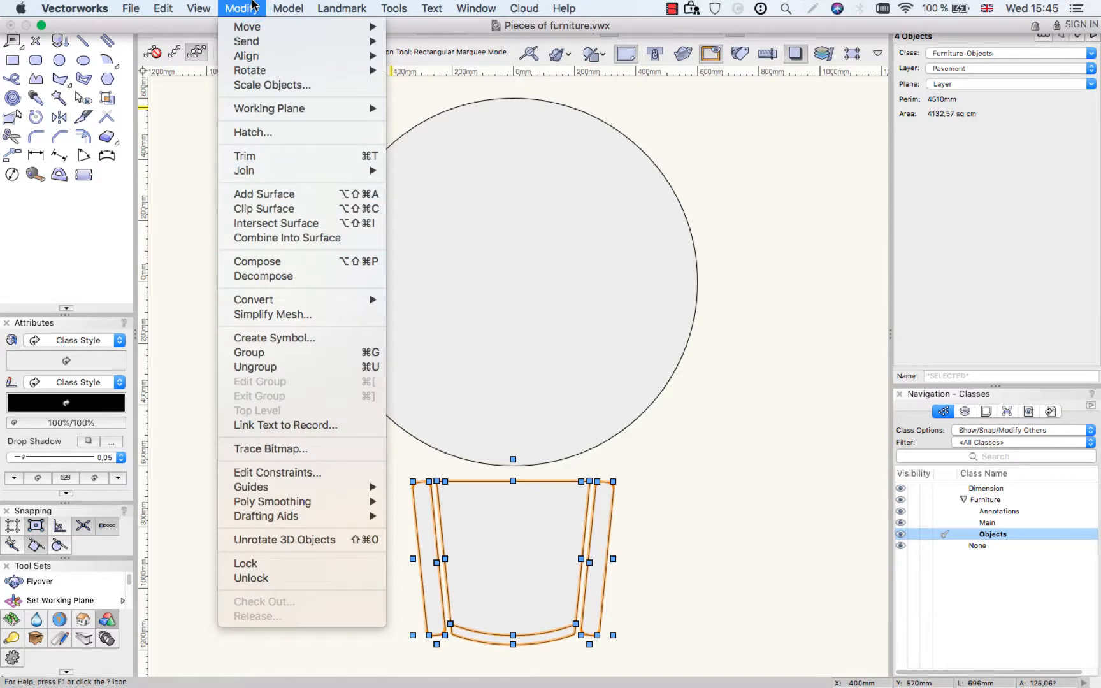
{"action": "left_click", "coordinate": [275, 353]}
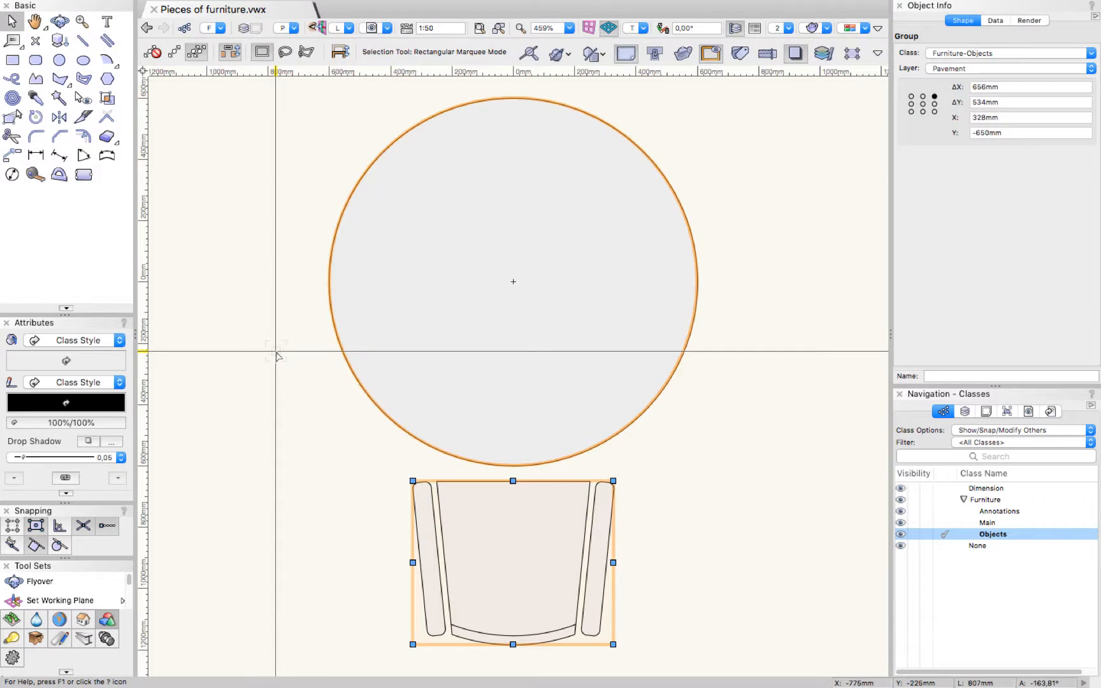
{"action": "left_click", "coordinate": [287, 404]}
Open the chair group for editing, try moving the seat outline on its own, and exit the group.
{"action": "left_click", "coordinate": [451, 505]}
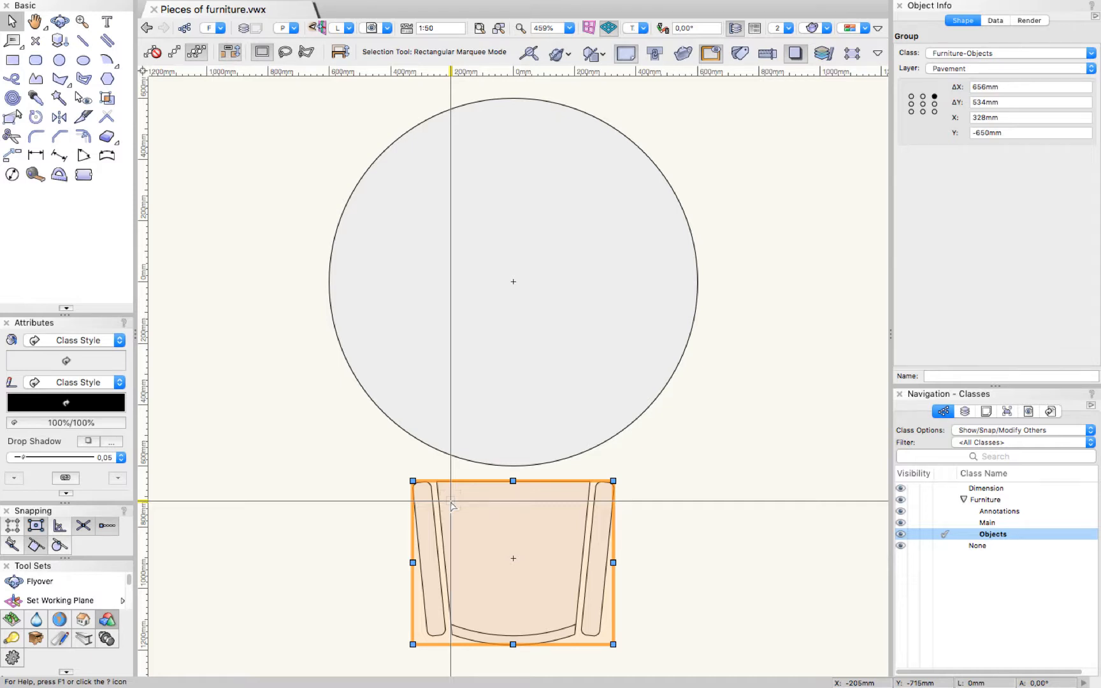
{"action": "double_click", "coordinate": [452, 505]}
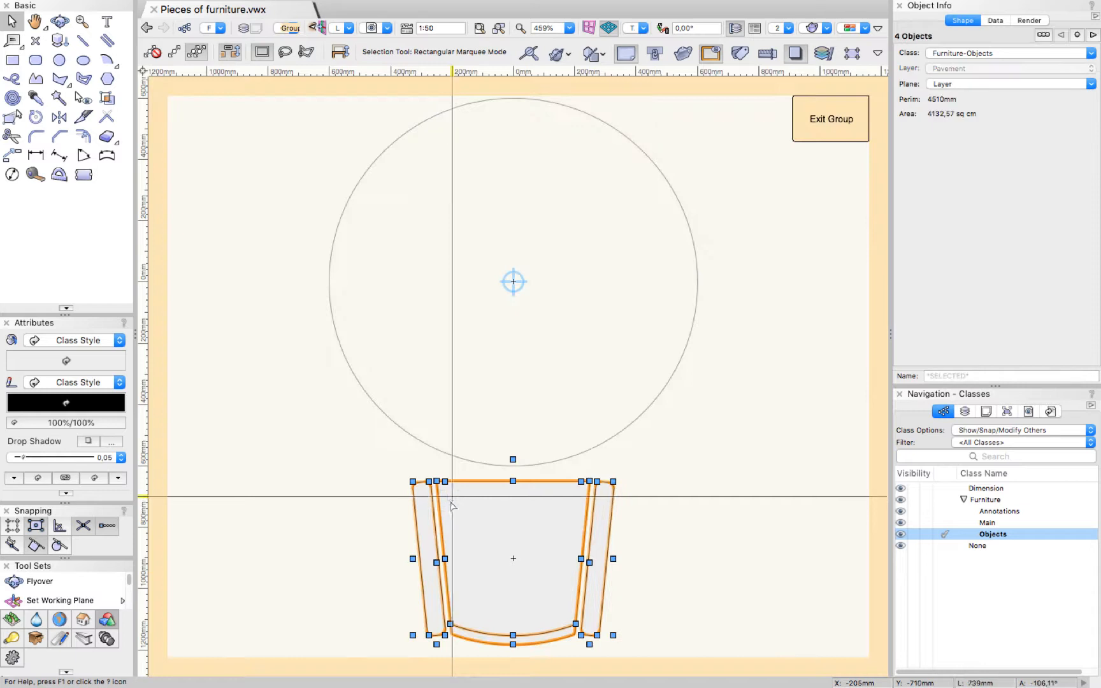
{"action": "left_click", "coordinate": [471, 426]}
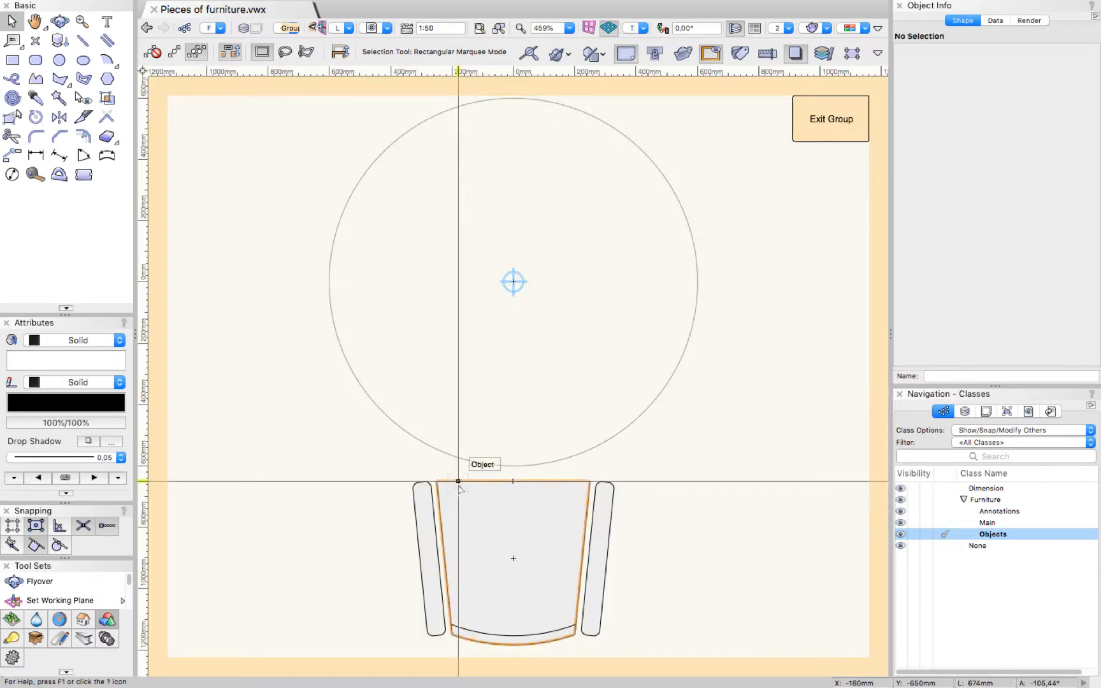
{"action": "left_click_drag", "start_coordinate": [459, 487], "coordinate": [492, 510]}
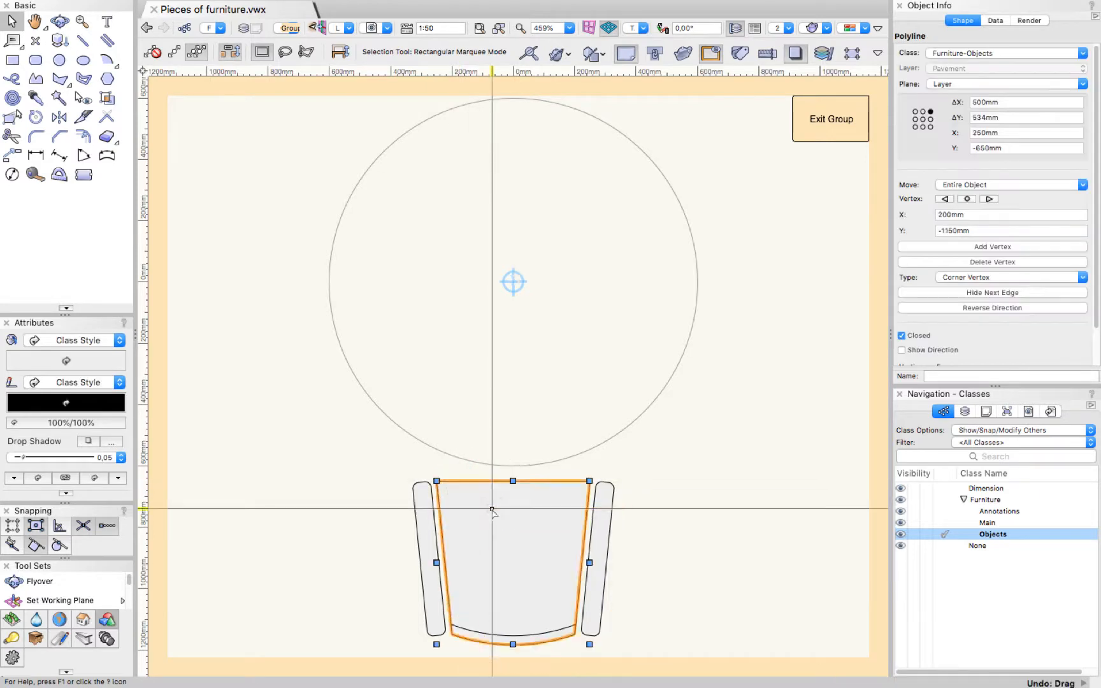
{"action": "left_click", "coordinate": [843, 120]}
Make Furniture-Annotations the active class and open the chair group for editing with nothing selected.
{"action": "left_click", "coordinate": [707, 287]}
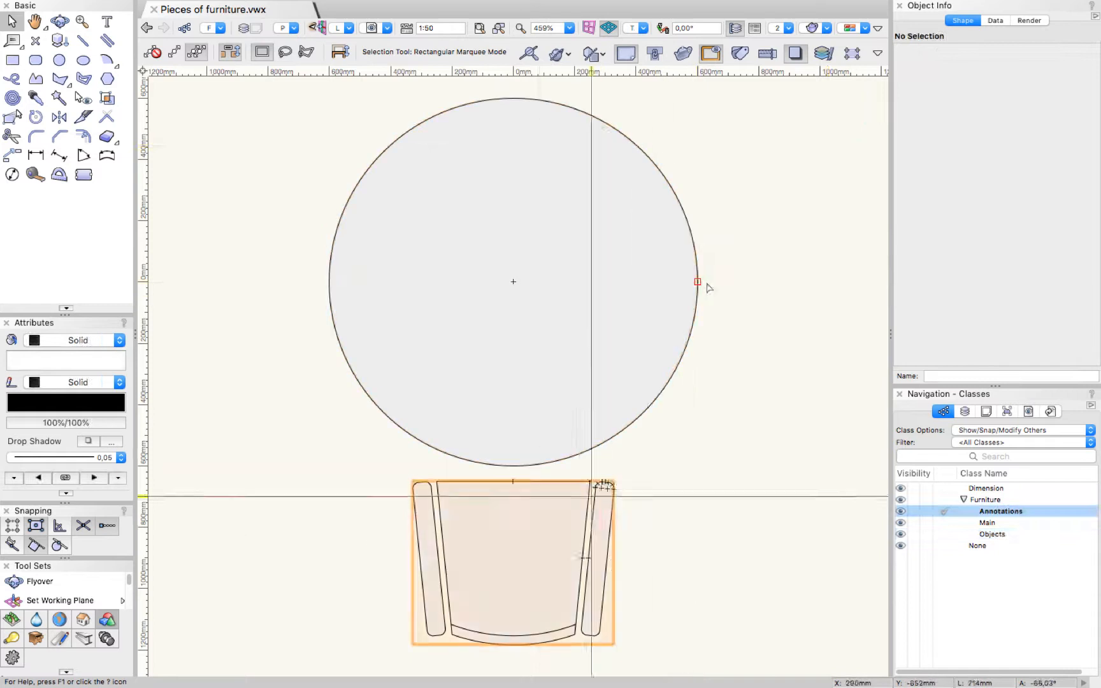
{"action": "double_click", "coordinate": [563, 554]}
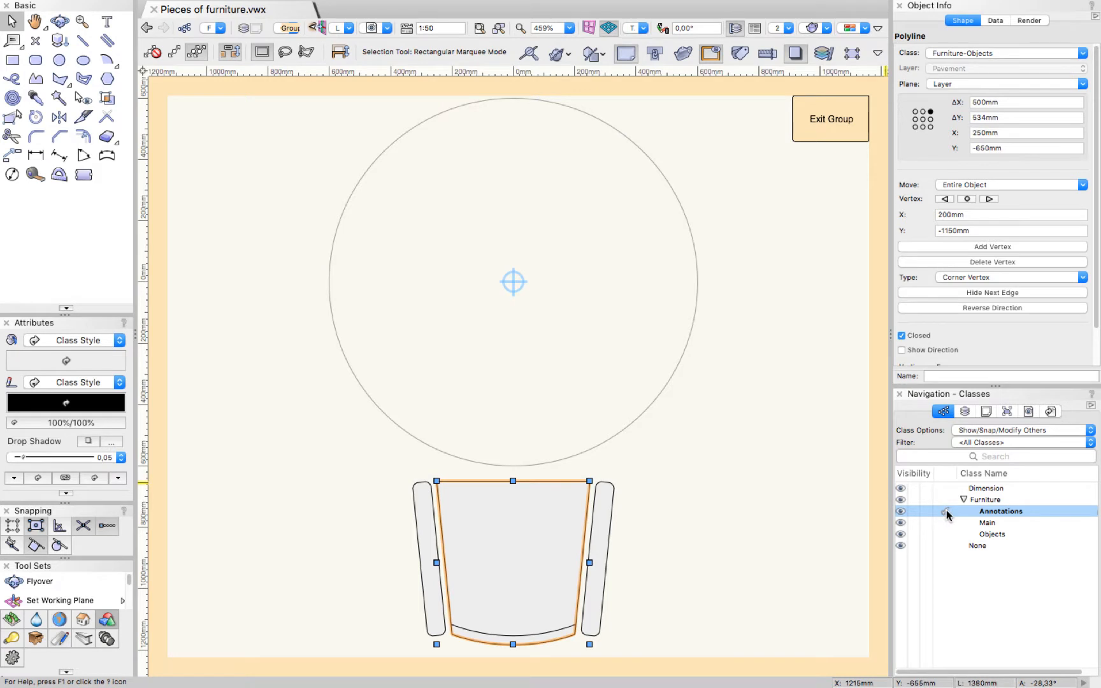
{"action": "left_click", "coordinate": [726, 510]}
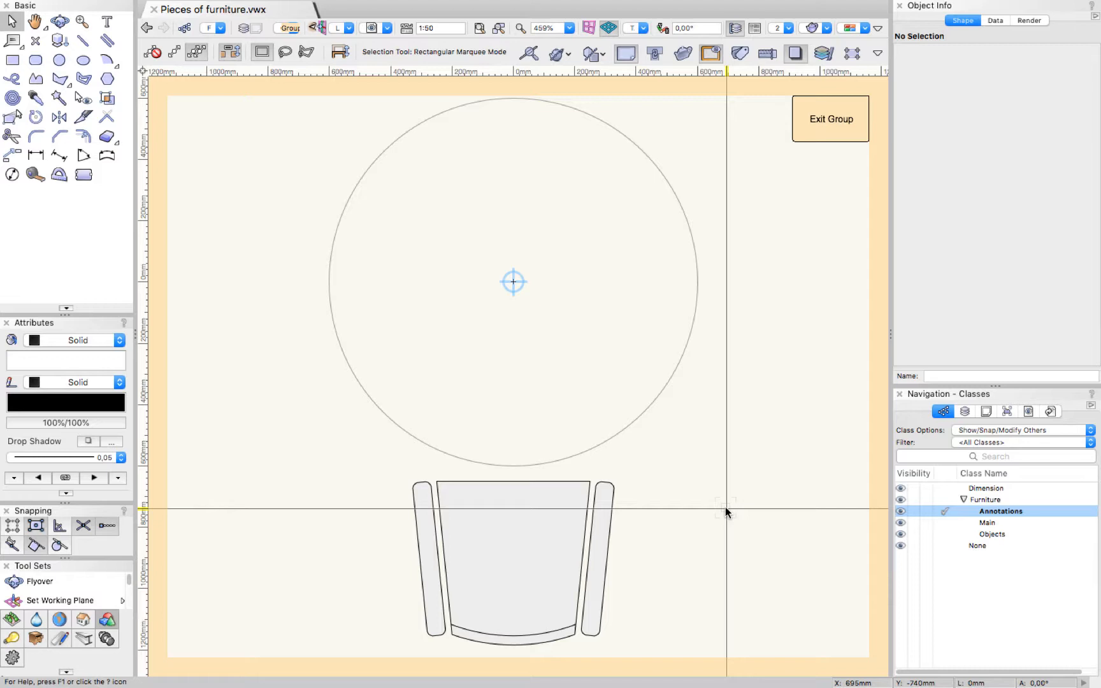
Add the text "Armchair" inside the chair group, with its insertion point at the seat's centre.
{"action": "key", "text": "1"}
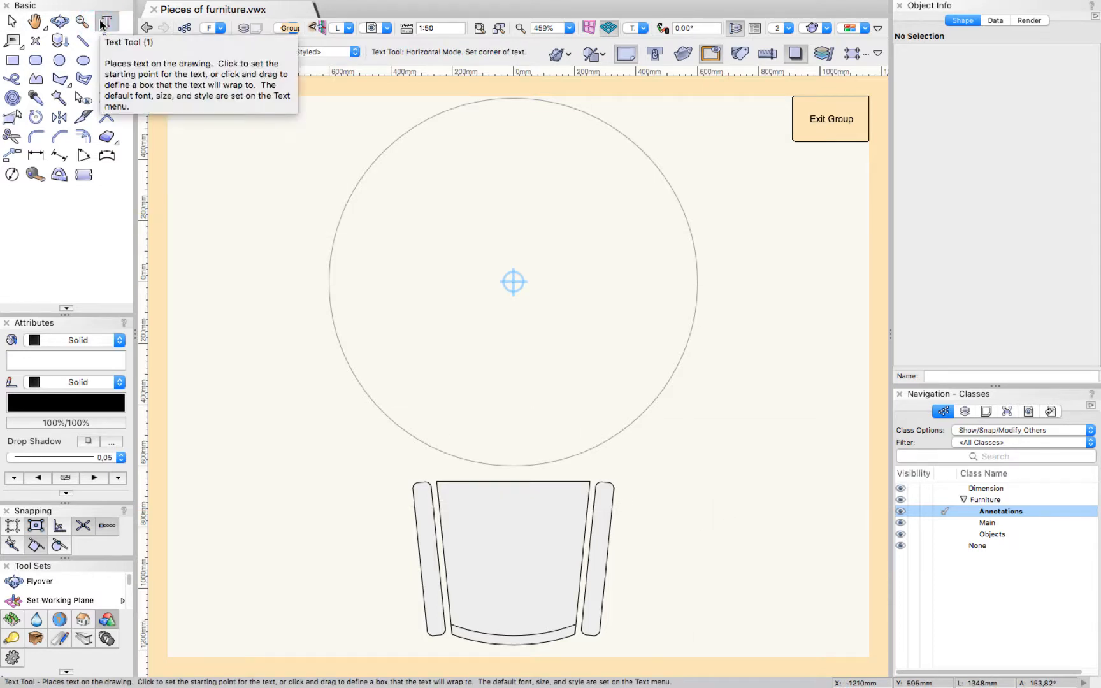
{"action": "left_click", "coordinate": [513, 558]}
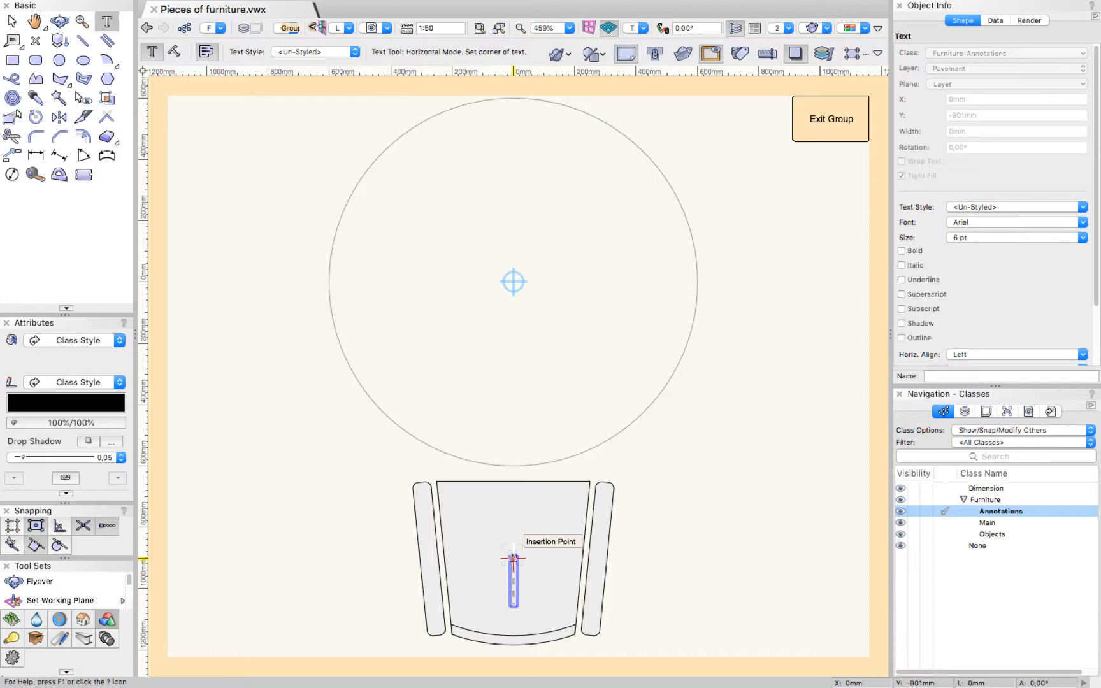
{"action": "type", "text": "Armc"}
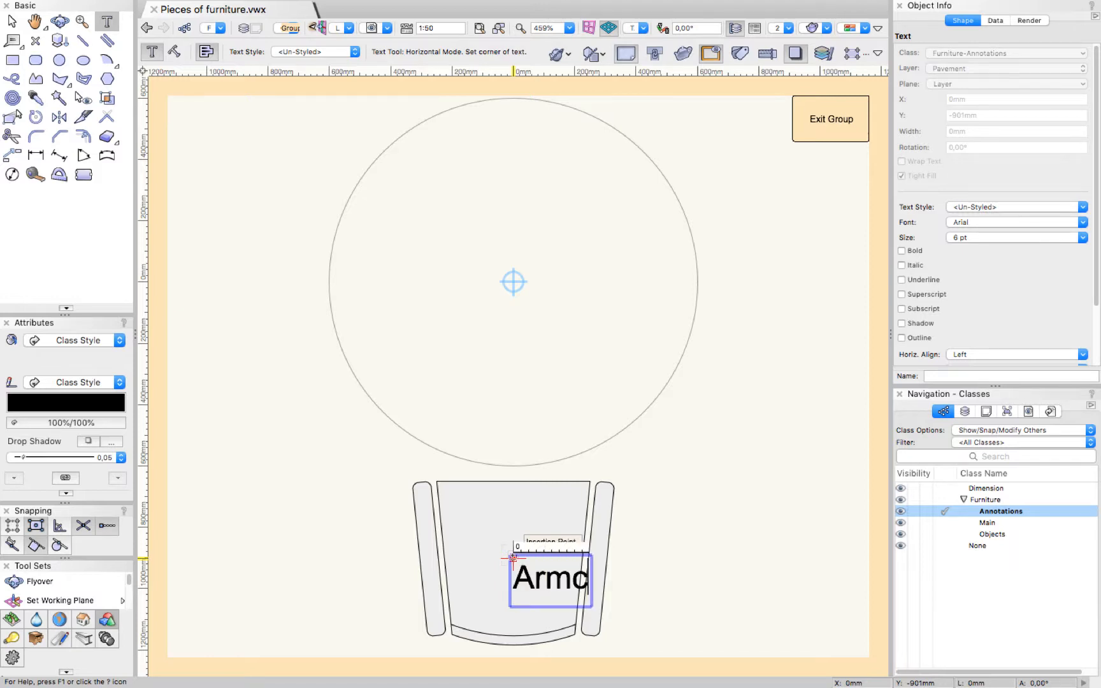
{"action": "type", "text": "hair"}
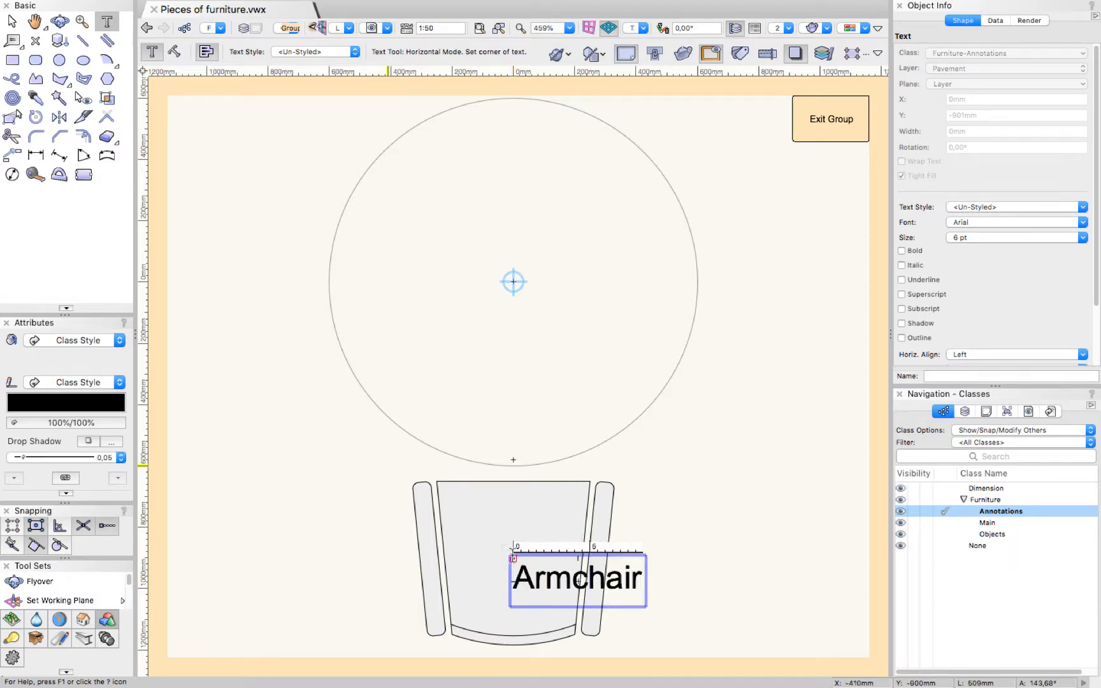
{"action": "left_click", "coordinate": [15, 19]}
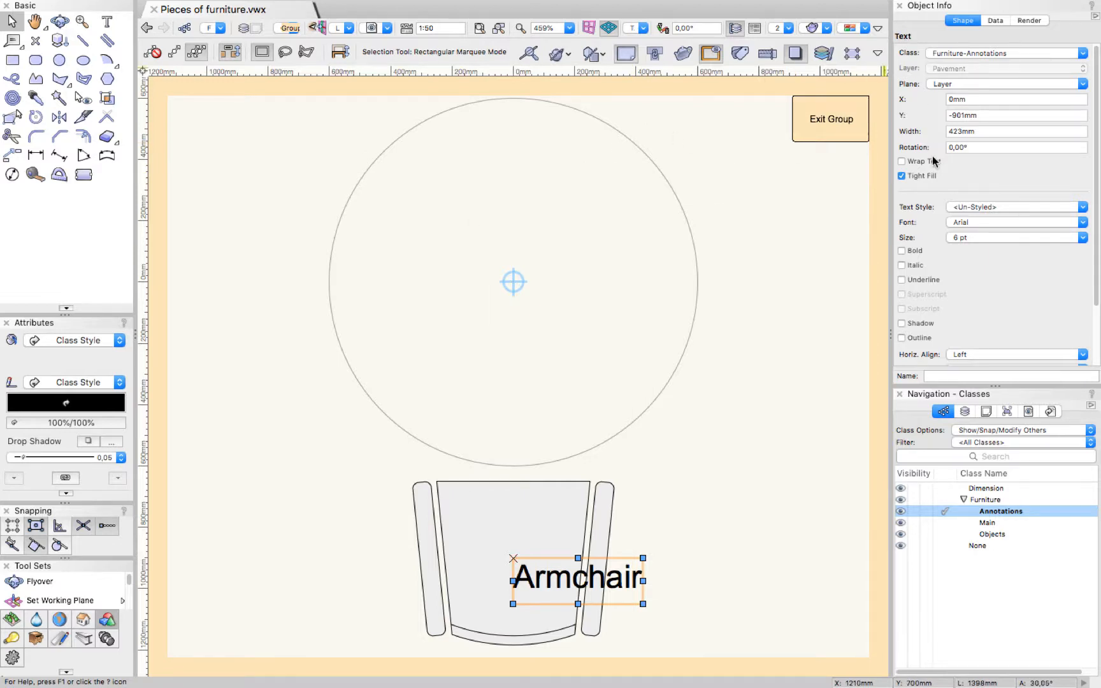
Set the "Armchair" text to 4 pt and its horizontal and vertical alignment to Center.
{"action": "scroll", "coordinate": [932, 158], "scroll_direction": "down", "scroll_amount": 4}
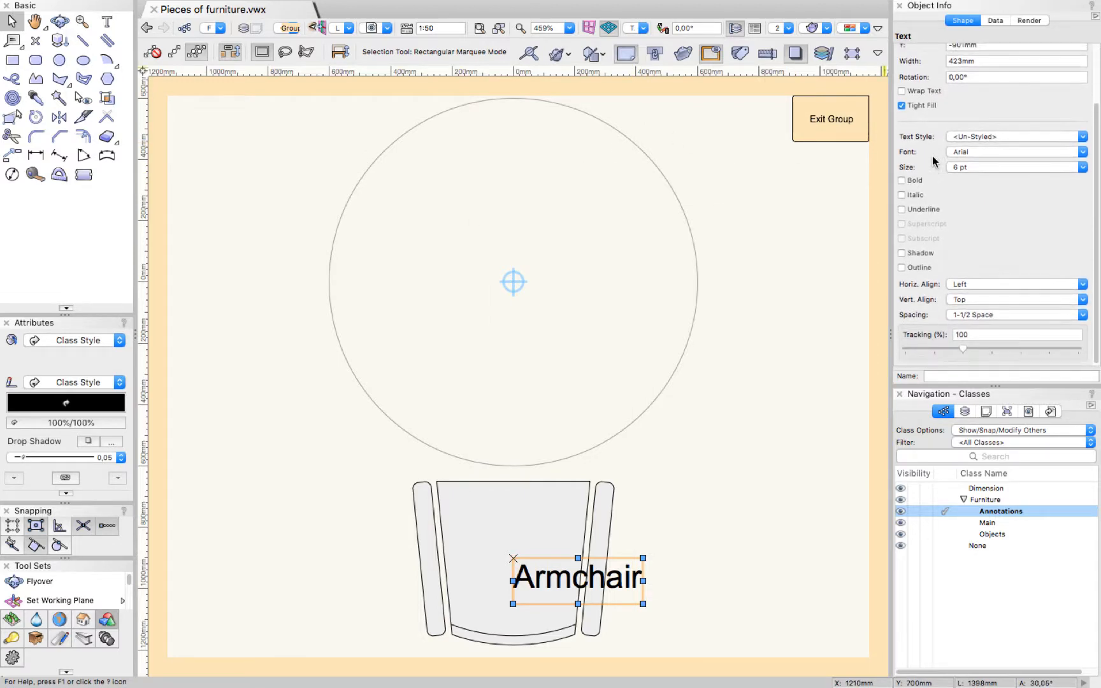
{"action": "left_click", "coordinate": [1016, 167]}
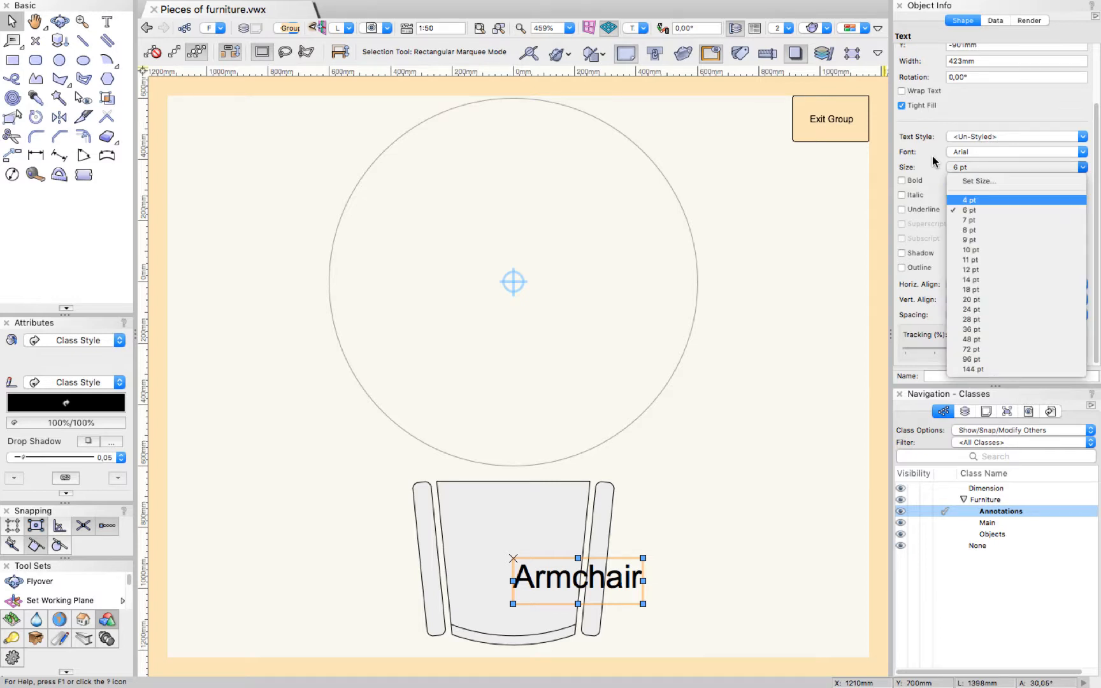
{"action": "key", "text": "Return"}
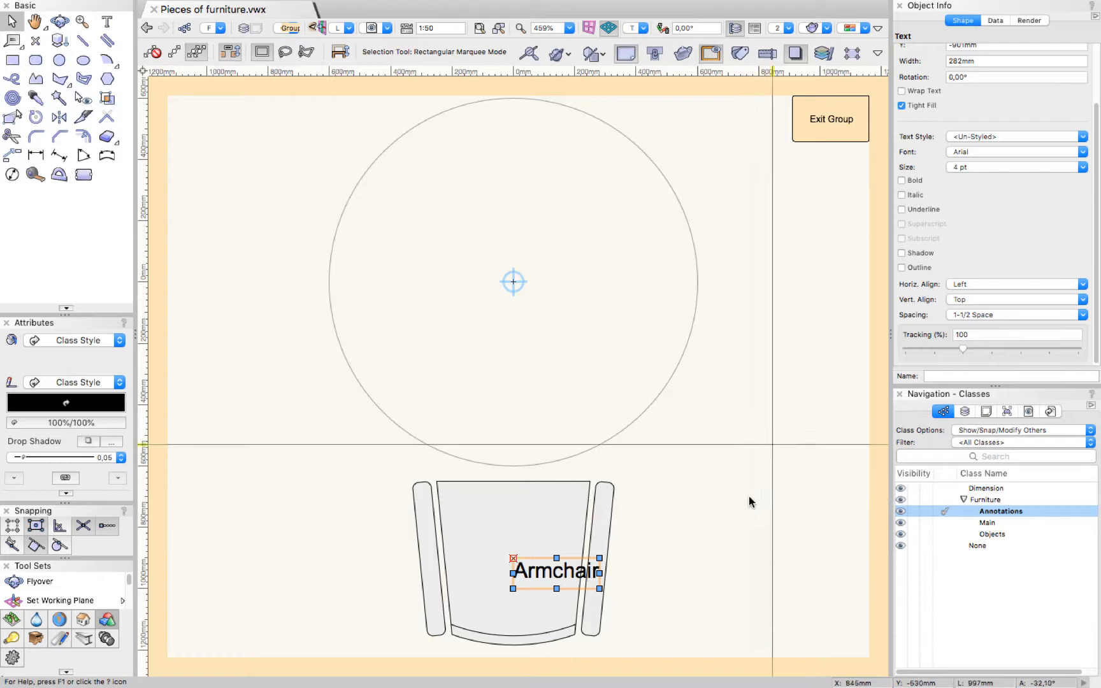
{"action": "left_click", "coordinate": [967, 284]}
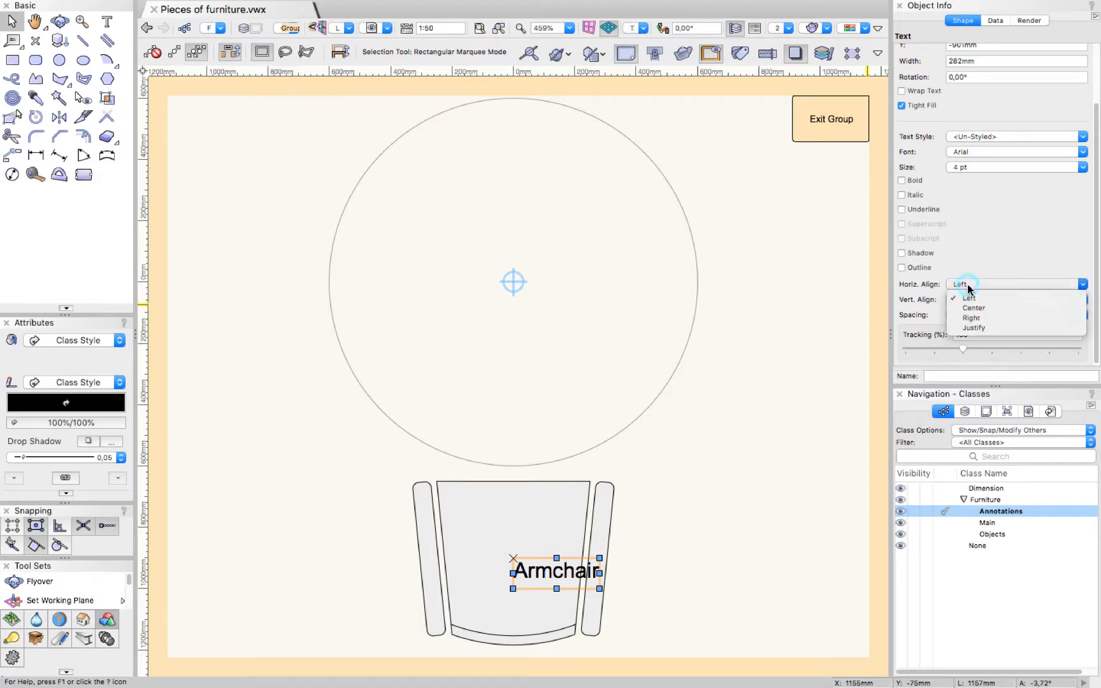
{"action": "left_click", "coordinate": [969, 306]}
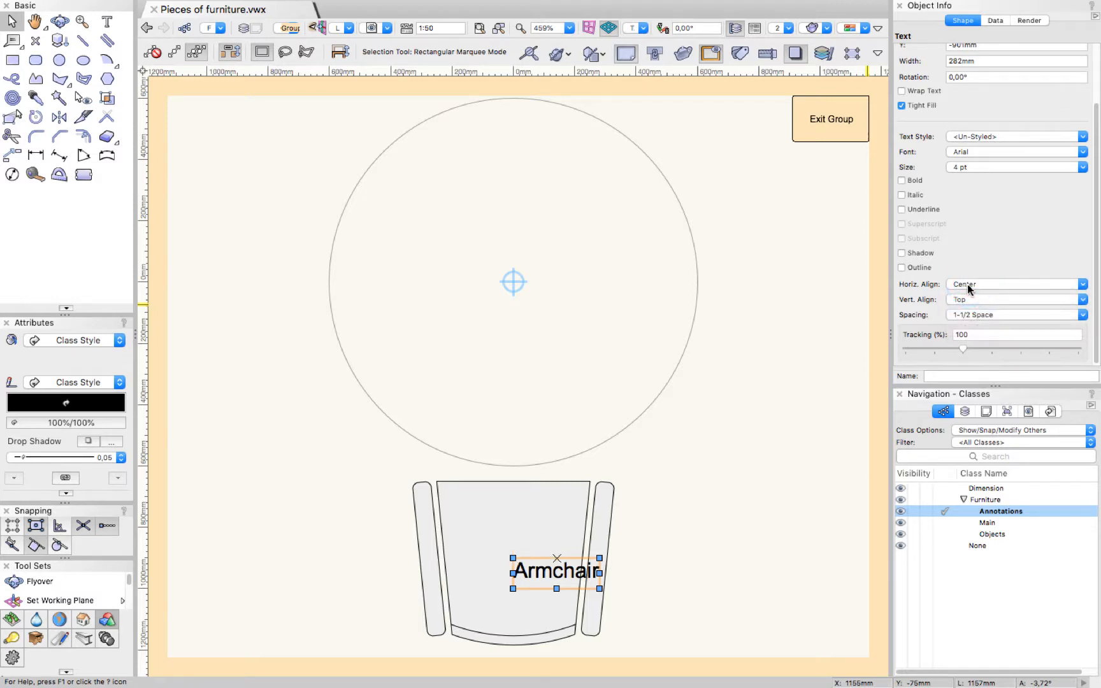
{"action": "left_click", "coordinate": [967, 300]}
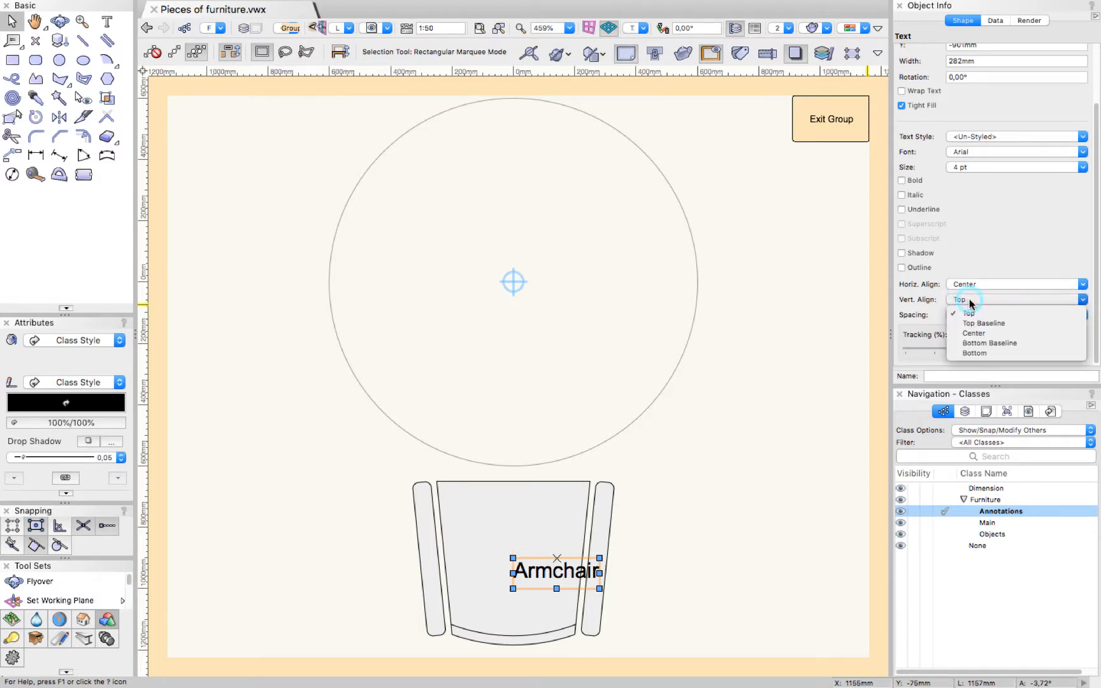
{"action": "left_click", "coordinate": [973, 333]}
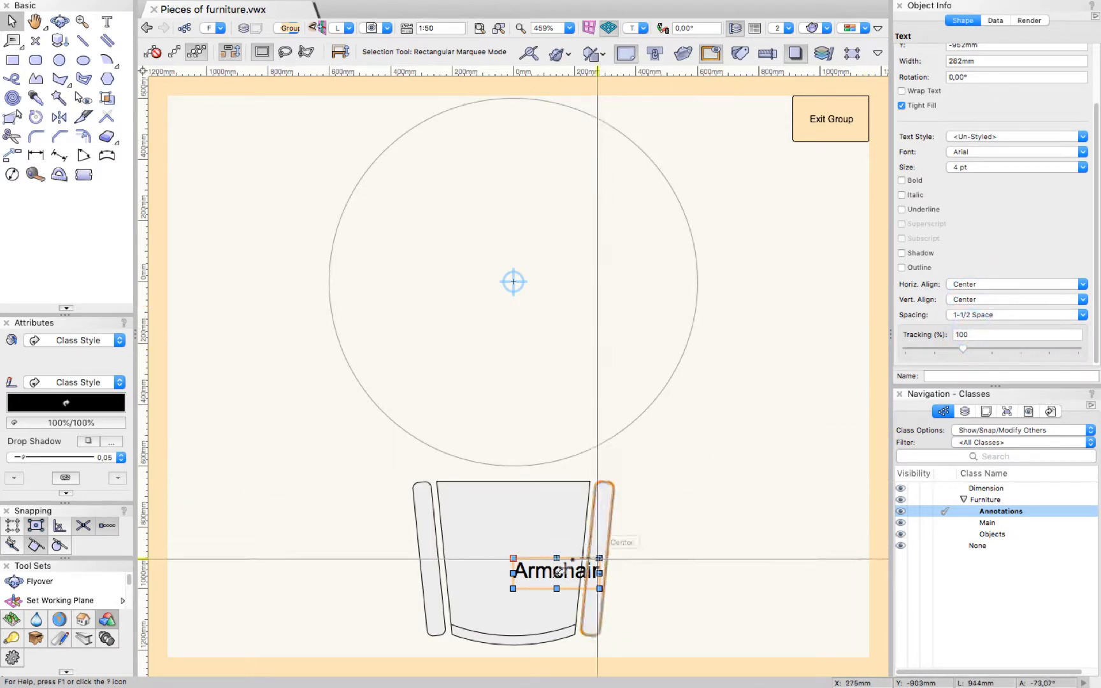
Move the "Armchair" text by its midpoint onto the centre of the seat and exit the group.
{"action": "left_click_drag", "start_coordinate": [556, 573], "coordinate": [514, 559]}
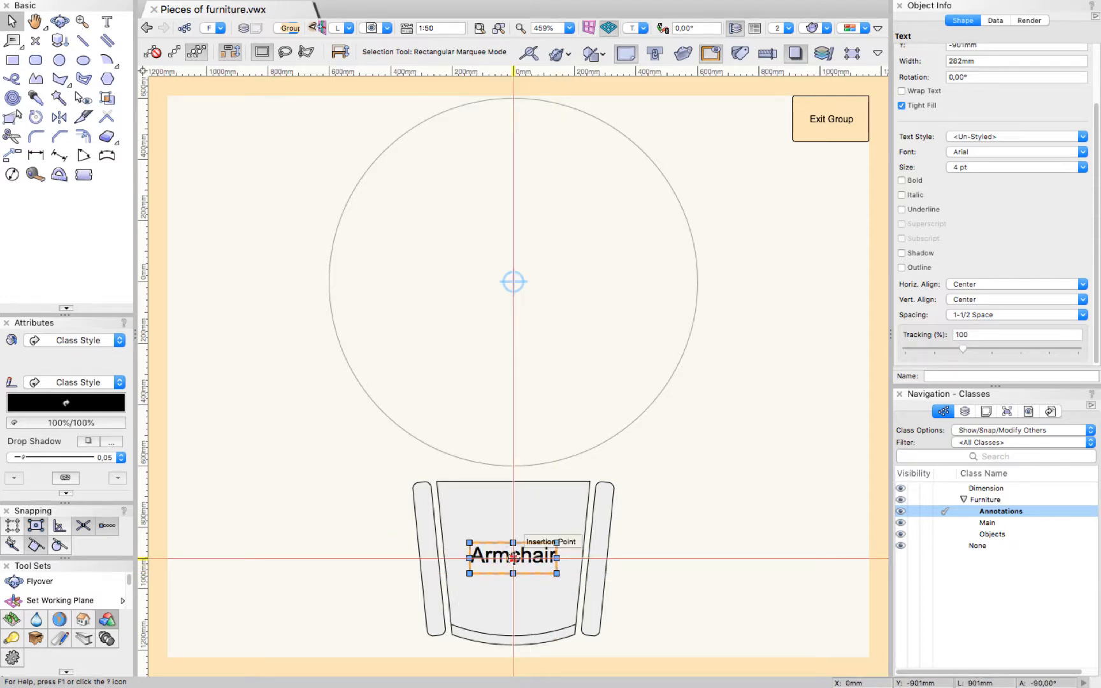
{"action": "left_click", "coordinate": [711, 487]}
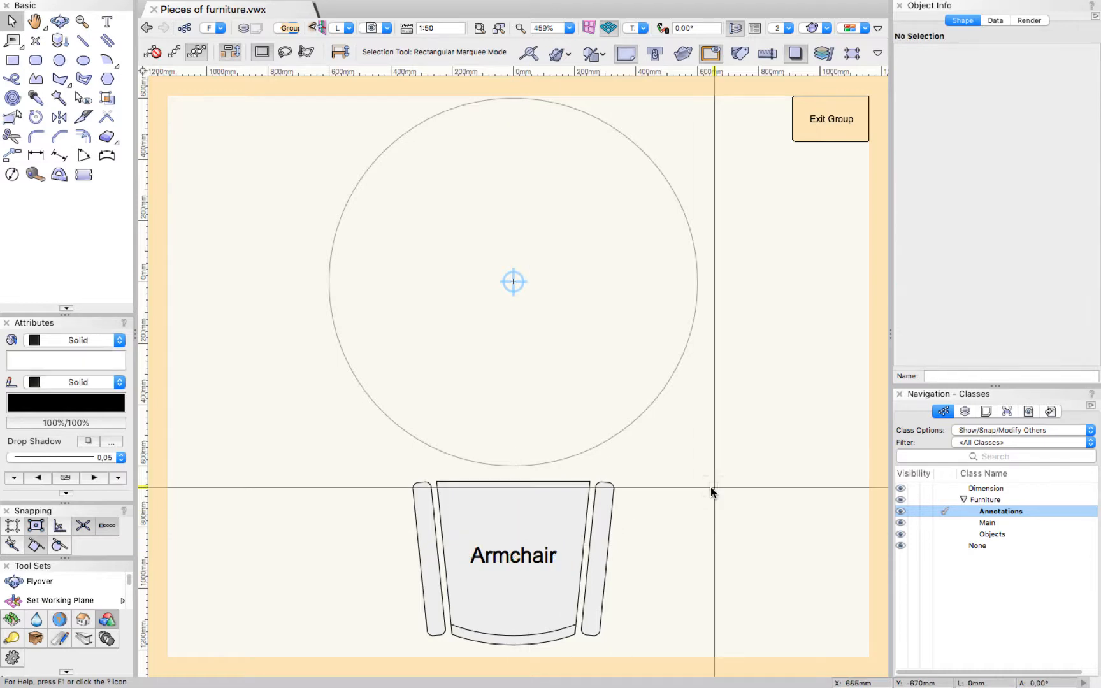
{"action": "left_click", "coordinate": [827, 120]}
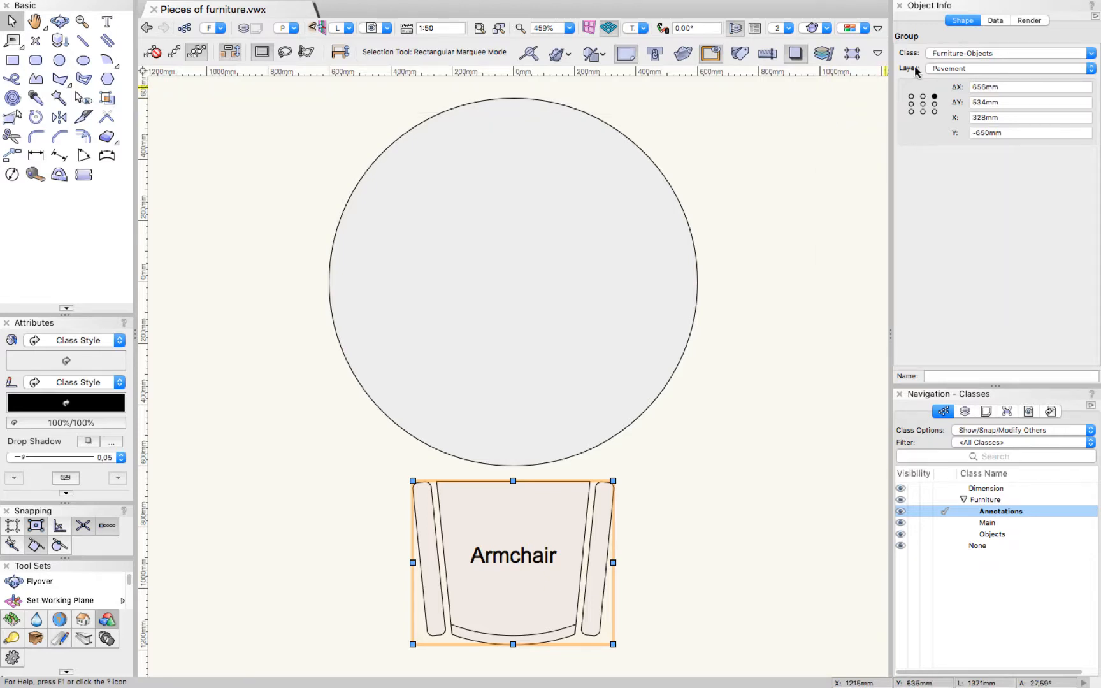
Assign only the chair group, not its subobjects, to the Furniture-Main class and make None the active class.
{"action": "left_click", "coordinate": [969, 53]}
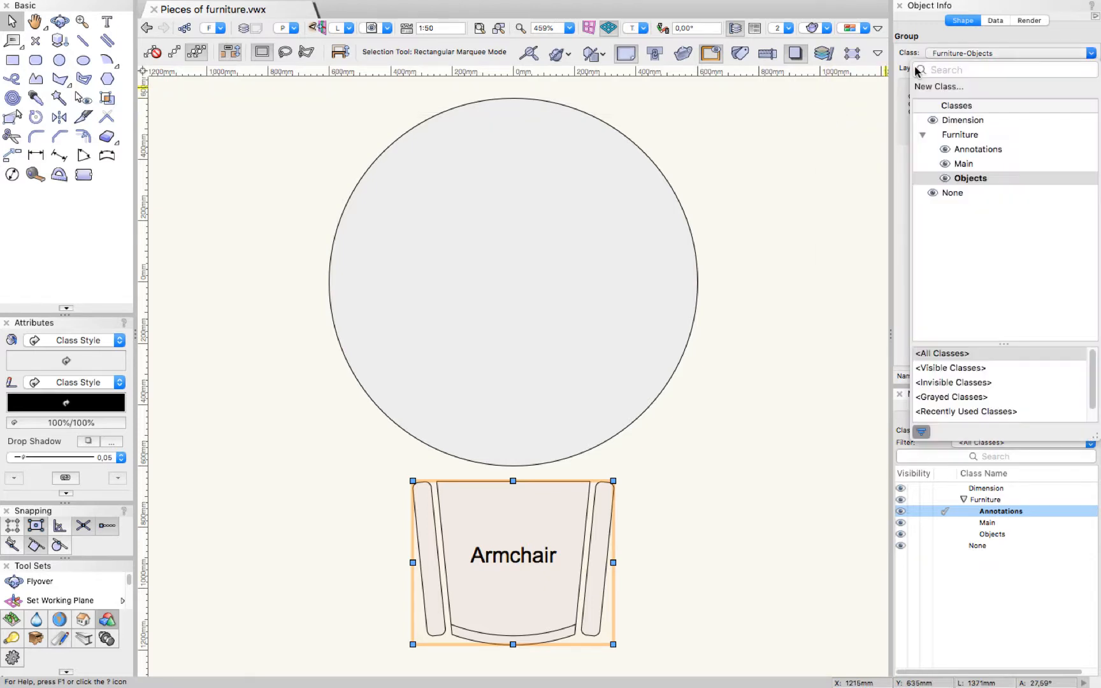
{"action": "left_click", "coordinate": [962, 164]}
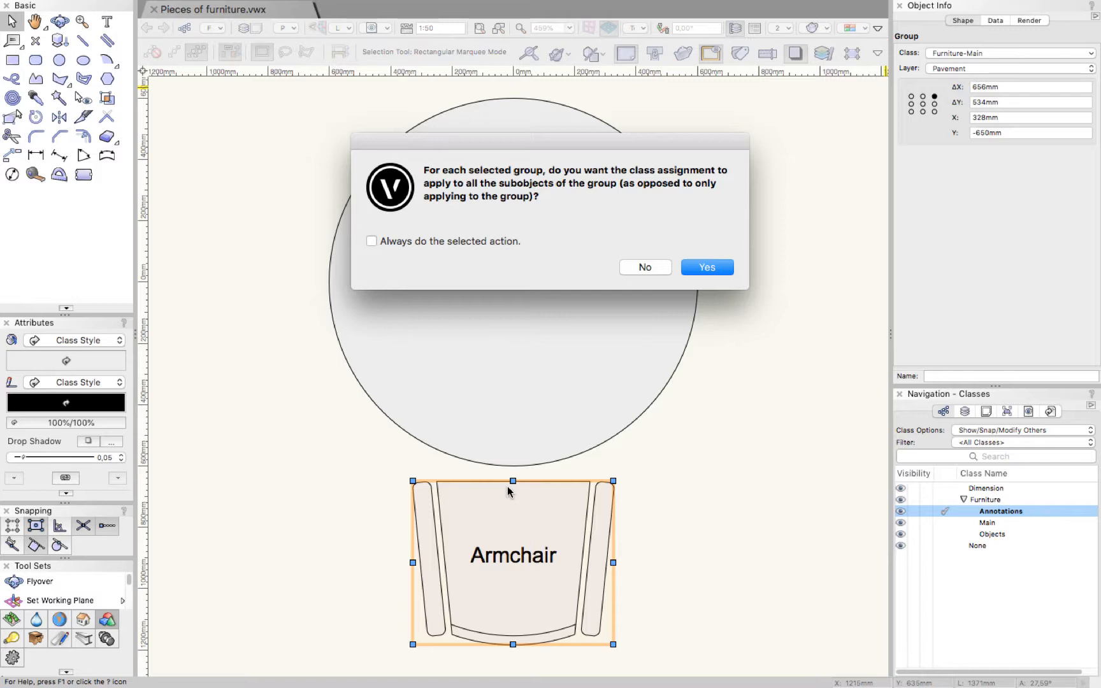
{"action": "left_click", "coordinate": [645, 268]}
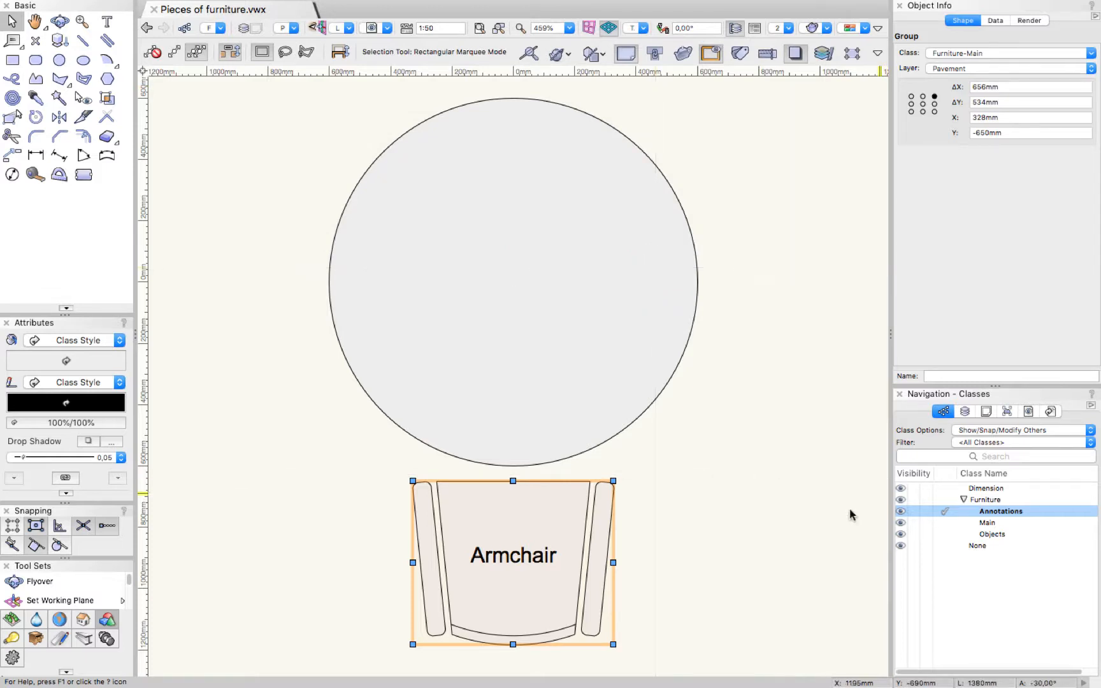
{"action": "left_click", "coordinate": [940, 547]}
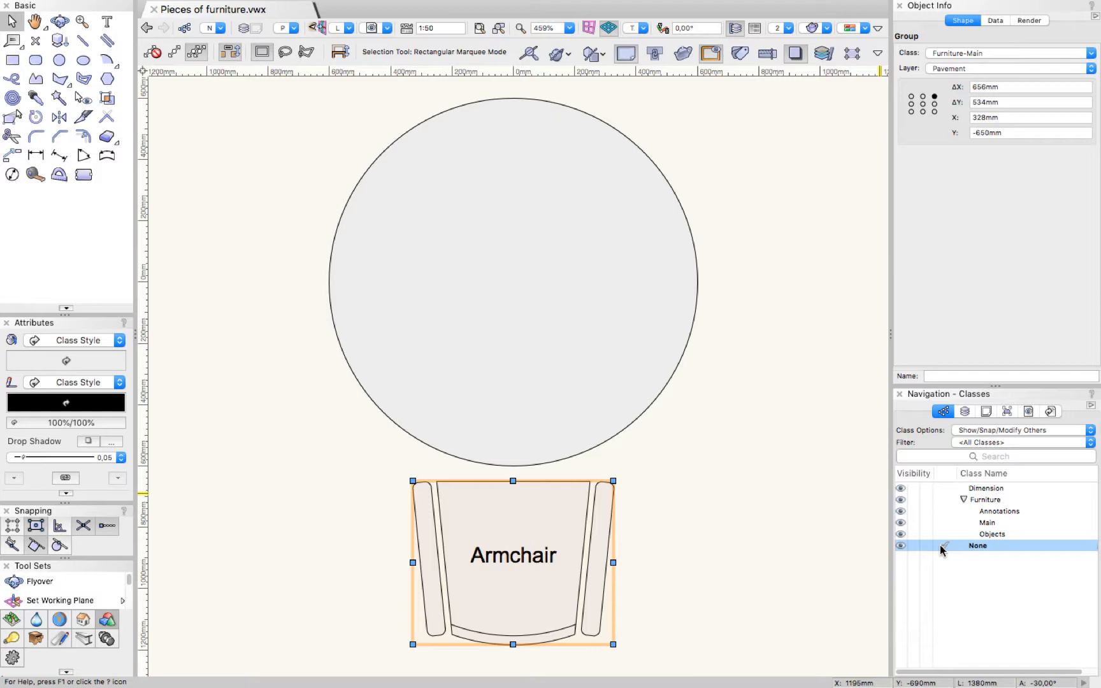
Test class visibility by hiding and restoring Furniture-Annotations, followed by Furniture-Objects.
{"action": "left_click", "coordinate": [916, 512]}
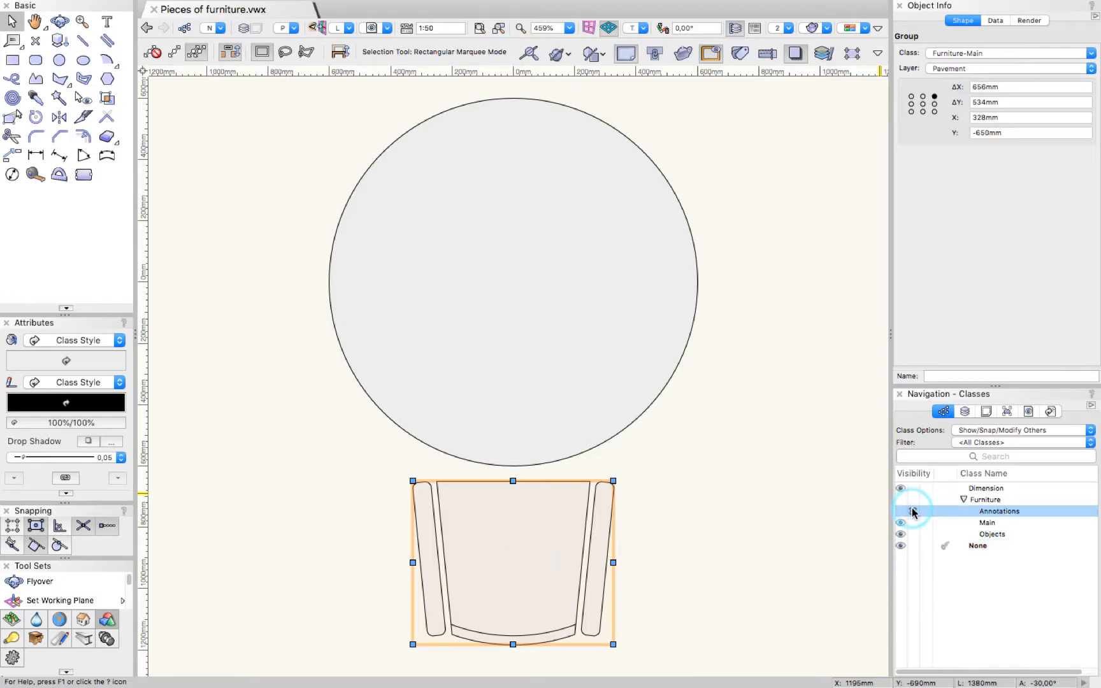
{"action": "left_click", "coordinate": [901, 511]}
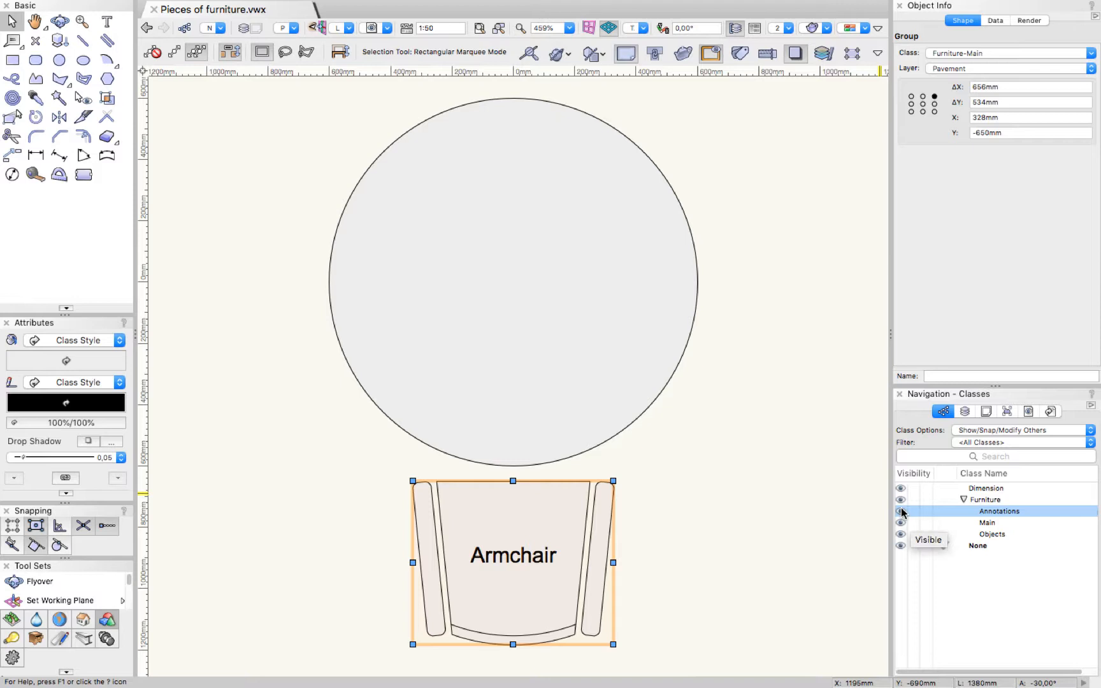
{"action": "left_click", "coordinate": [912, 534]}
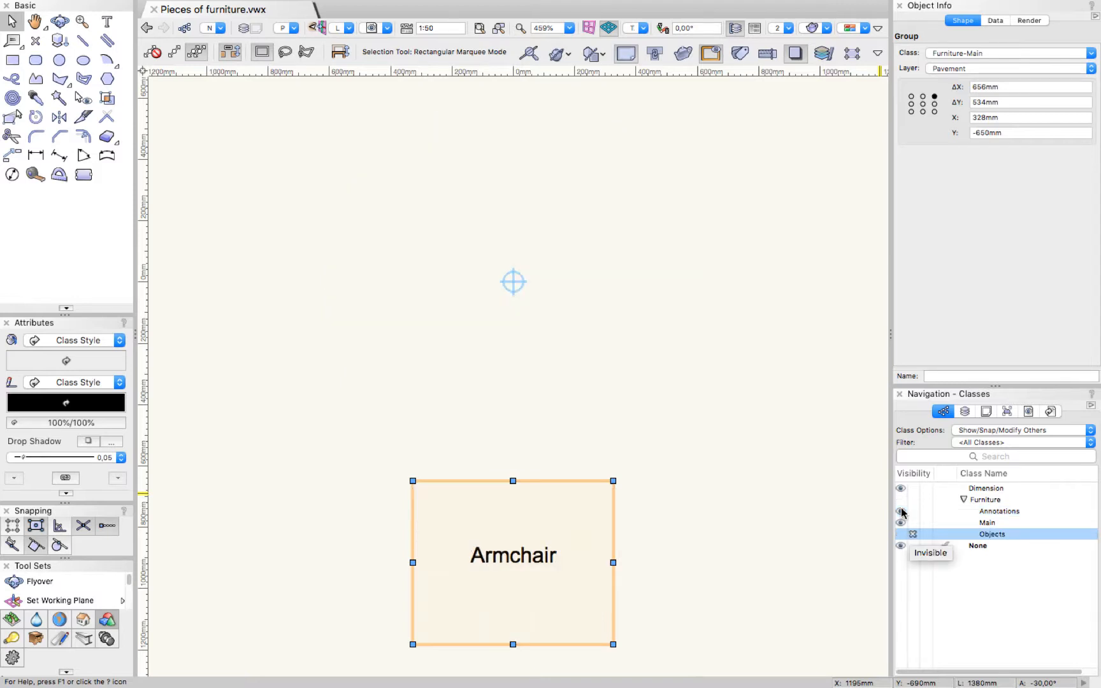
{"action": "left_click", "coordinate": [901, 534]}
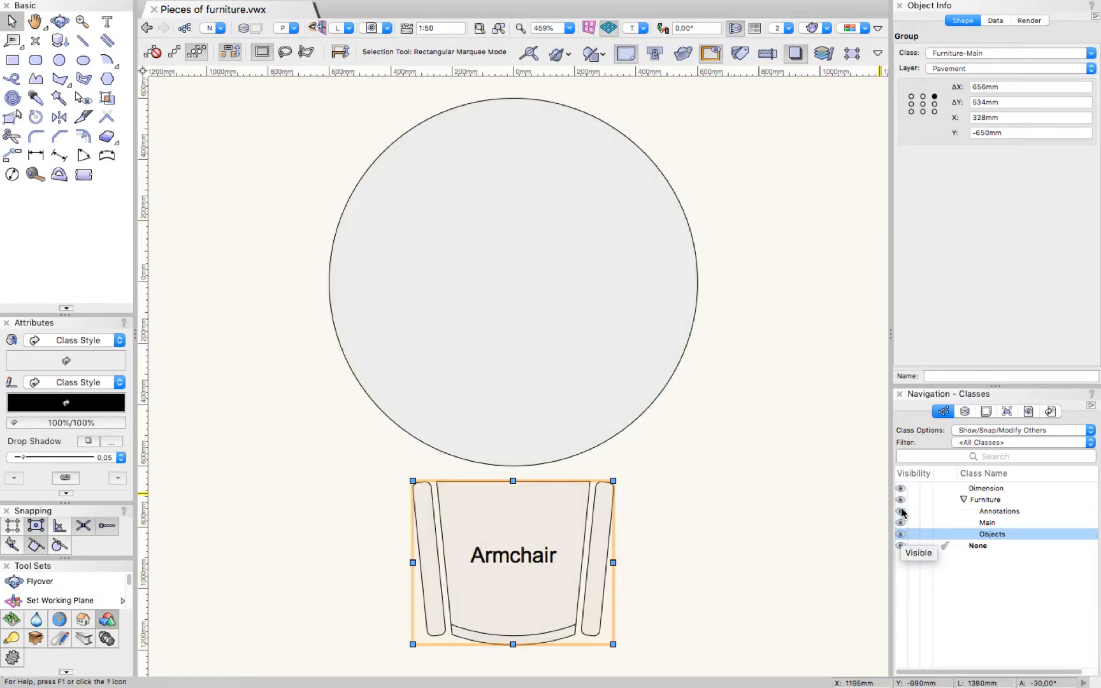
Hide the Main class under Furniture and make it visible again.
{"action": "left_click", "coordinate": [912, 522]}
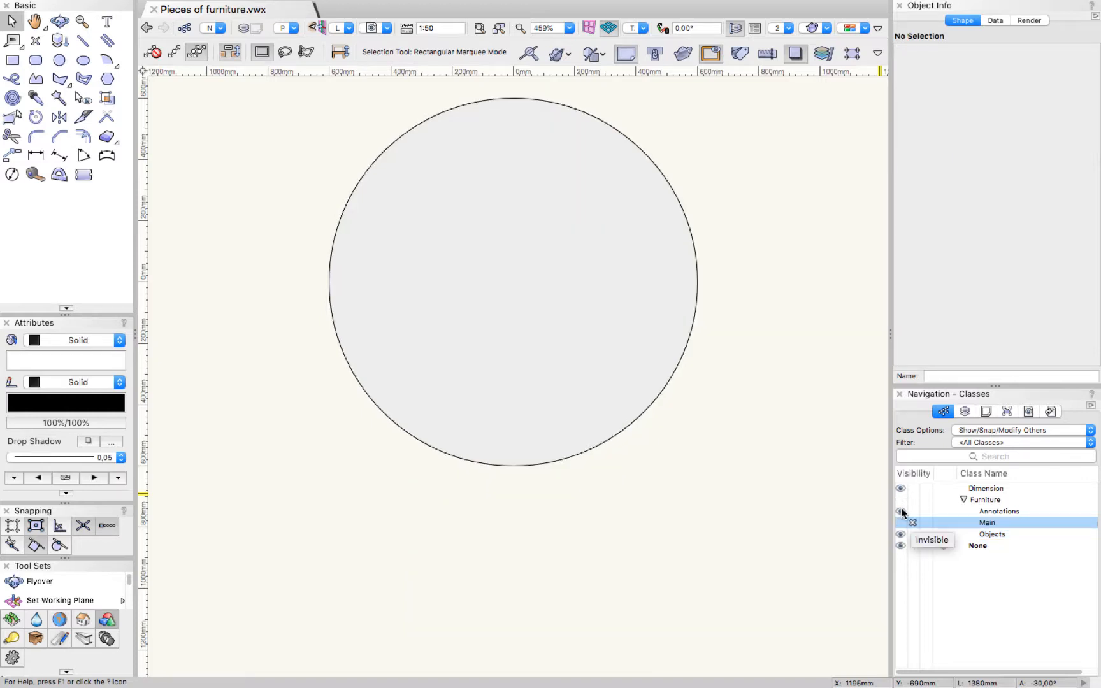
{"action": "left_click", "coordinate": [901, 522]}
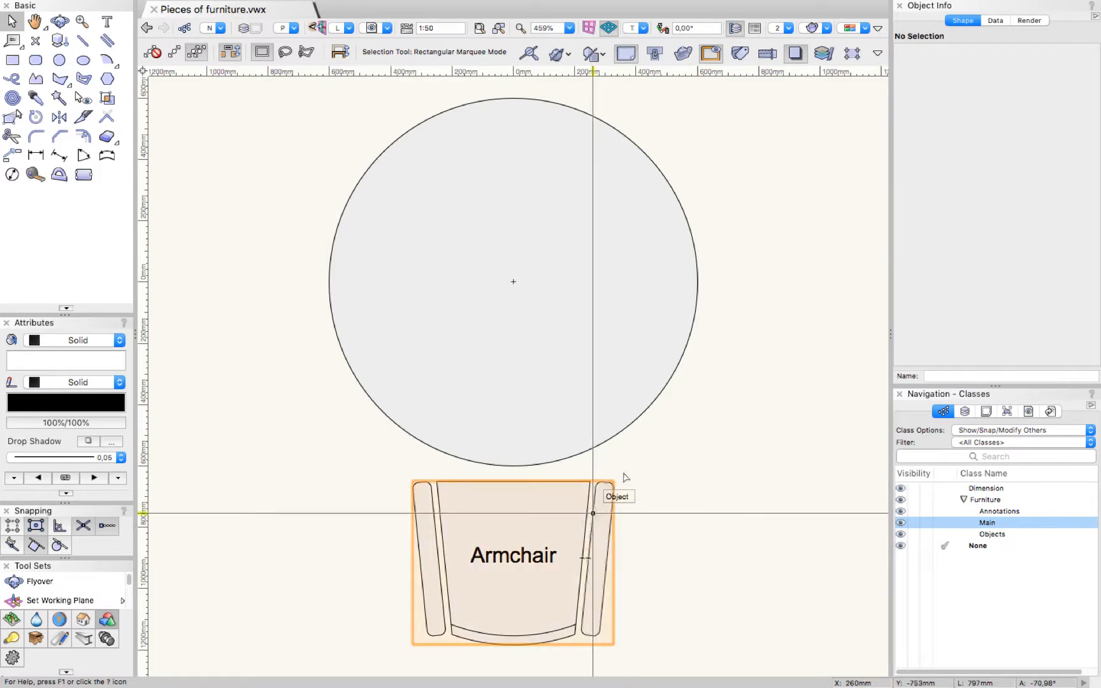
Select the armchair group and start a Duplicate Array with the Circular Array shape.
{"action": "left_click", "coordinate": [593, 514]}
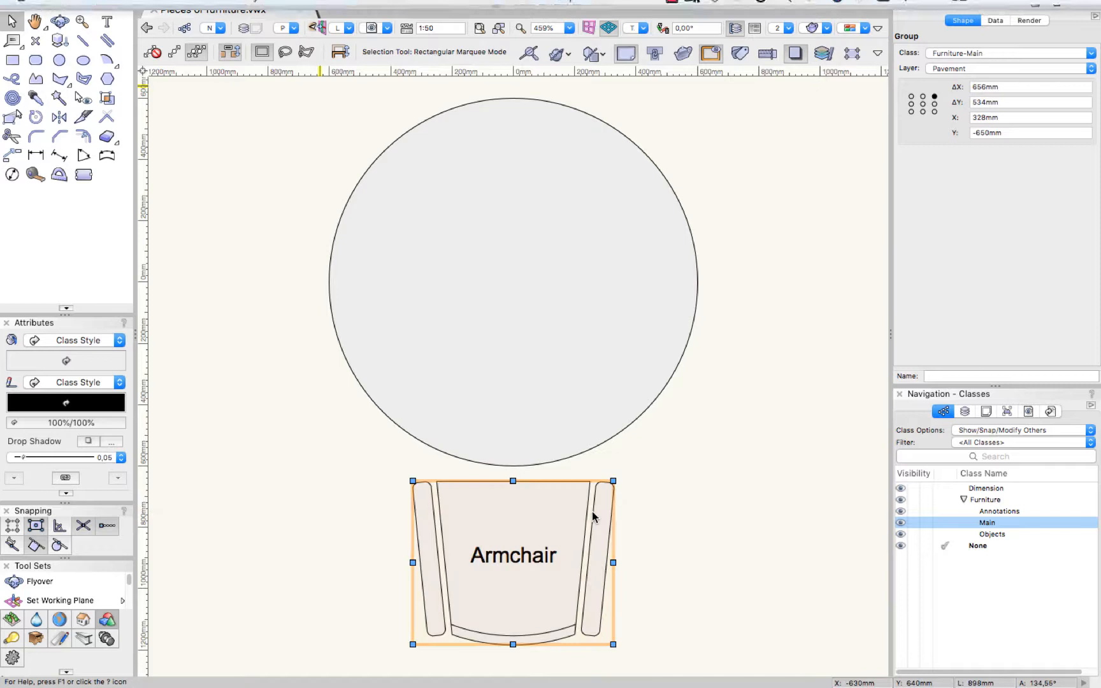
{"action": "left_click", "coordinate": [164, 8]}
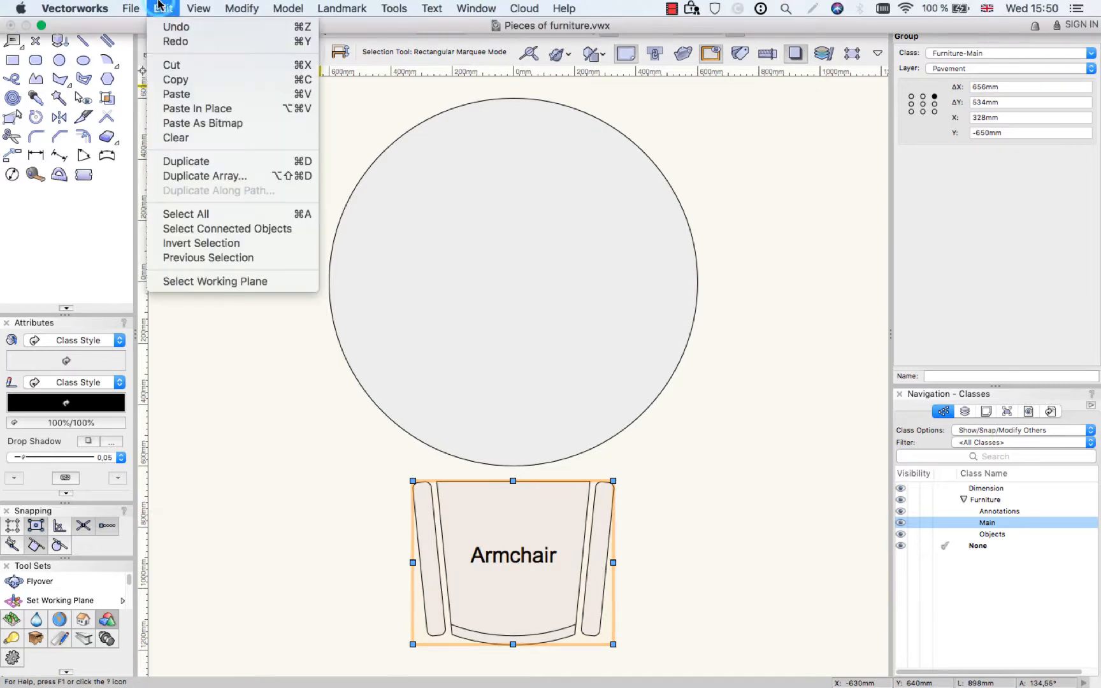
{"action": "left_click", "coordinate": [184, 178]}
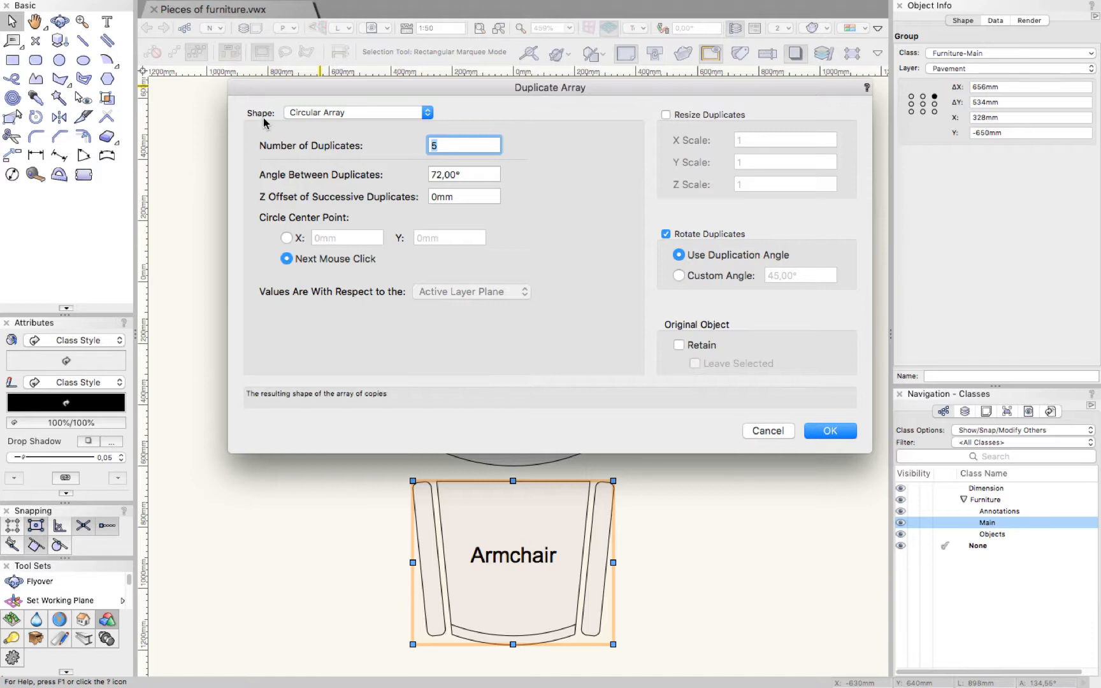
{"action": "left_click", "coordinate": [288, 113]}
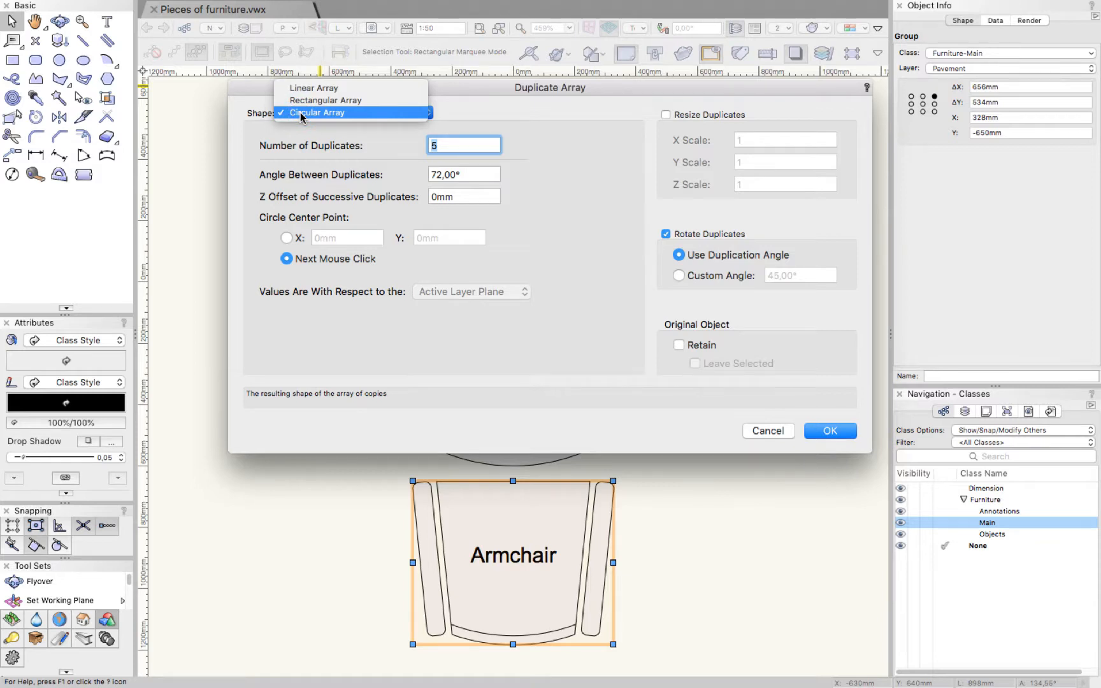
{"action": "left_click", "coordinate": [301, 114]}
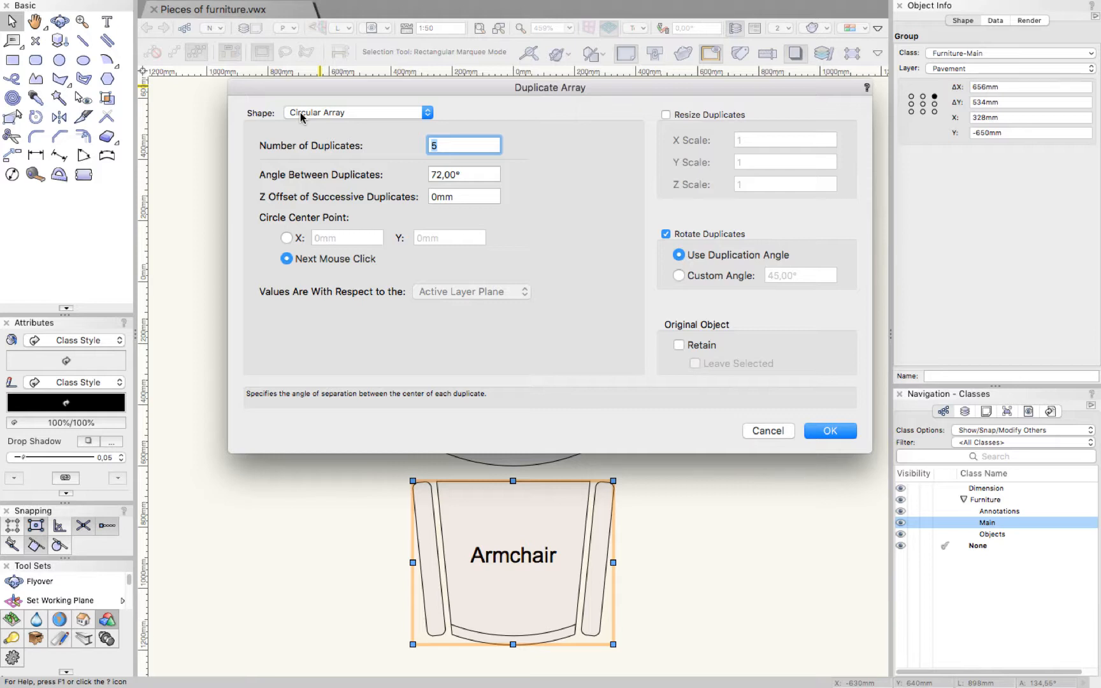
Create the circular array of 5 armchairs around the round table's center with an angle of 360/5 between duplicates.
{"action": "key", "text": "Tab"}
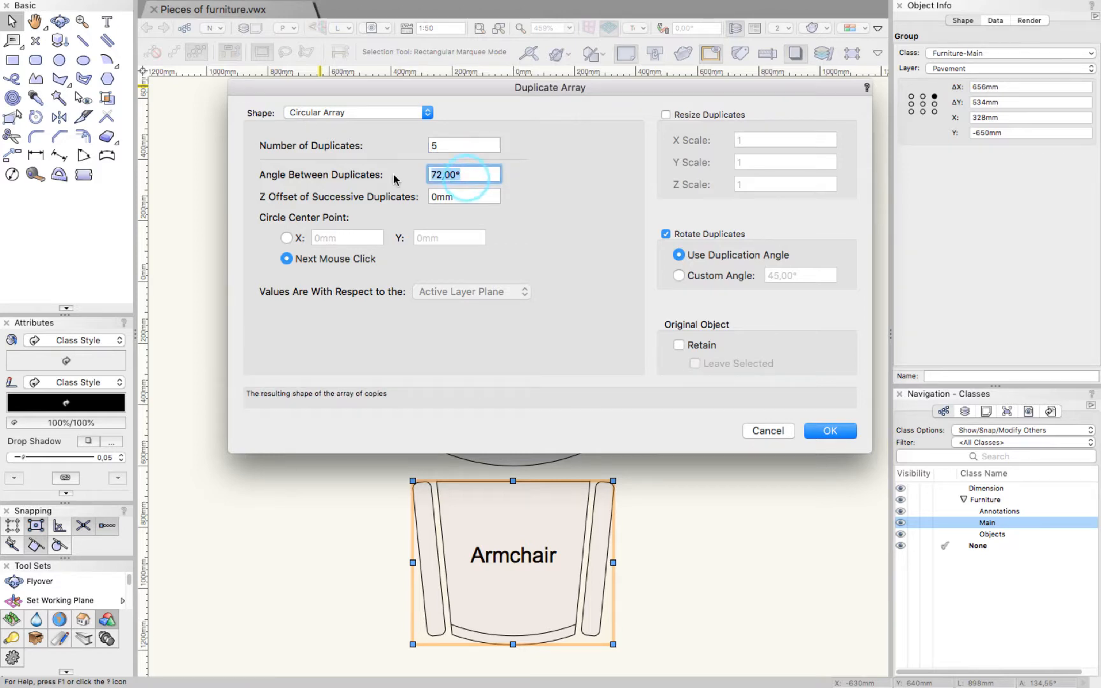
{"action": "key", "text": "BackSpace"}
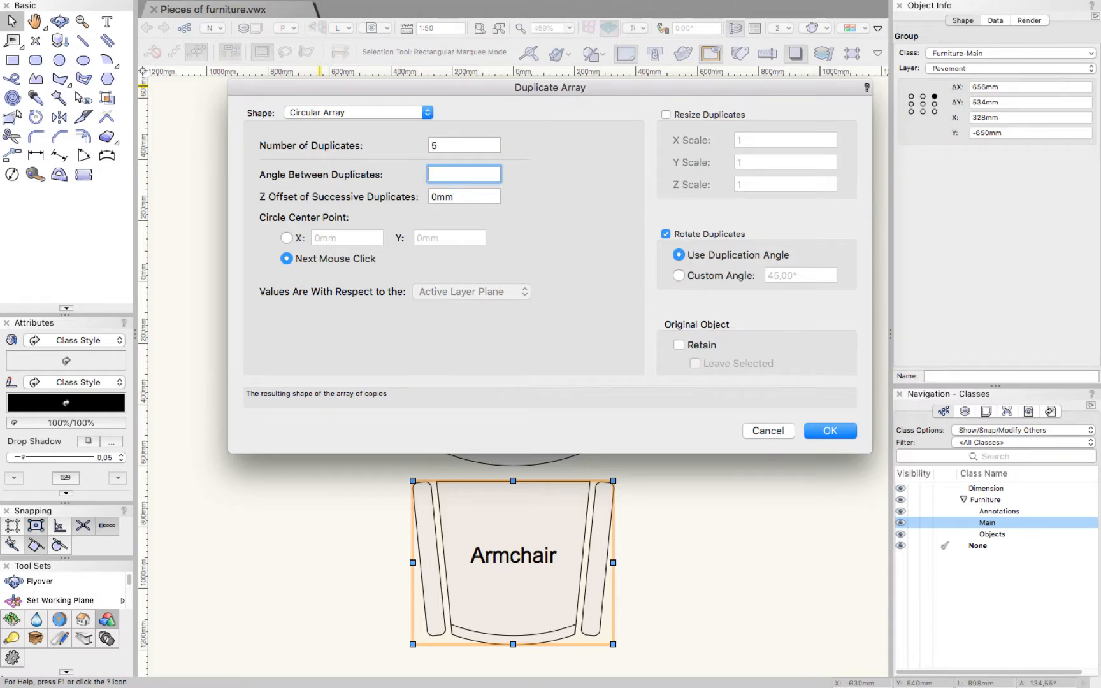
{"action": "type", "text": "0"}
{"action": "key", "text": "BackSpace"}
{"action": "type", "text": "360/5"}
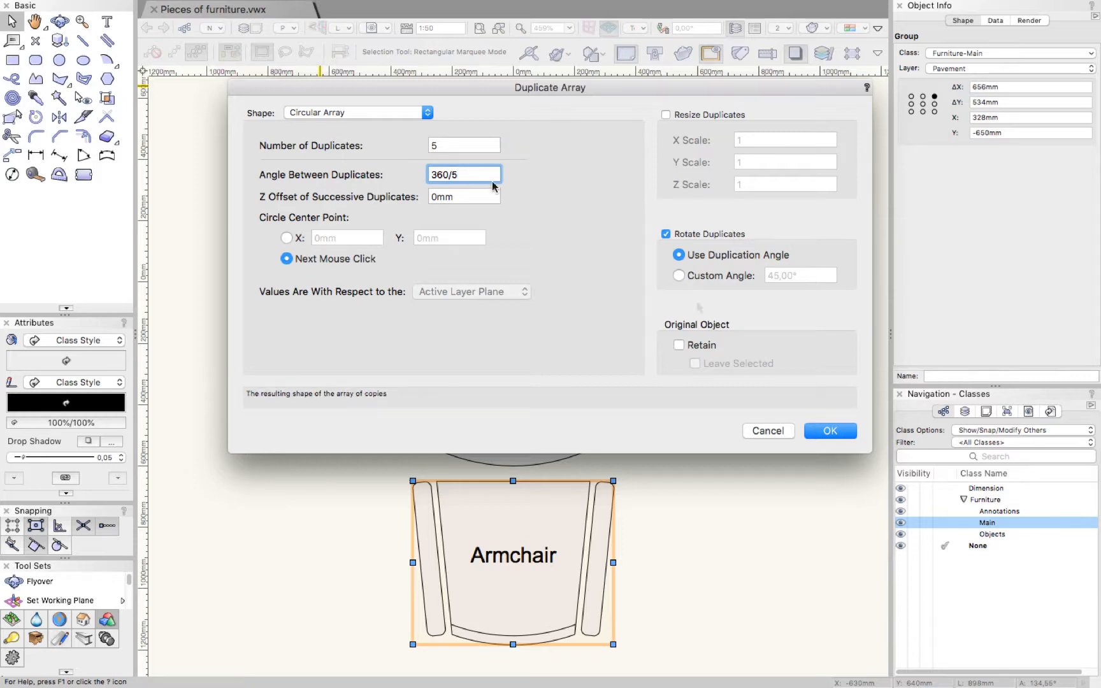
{"action": "left_click", "coordinate": [822, 431]}
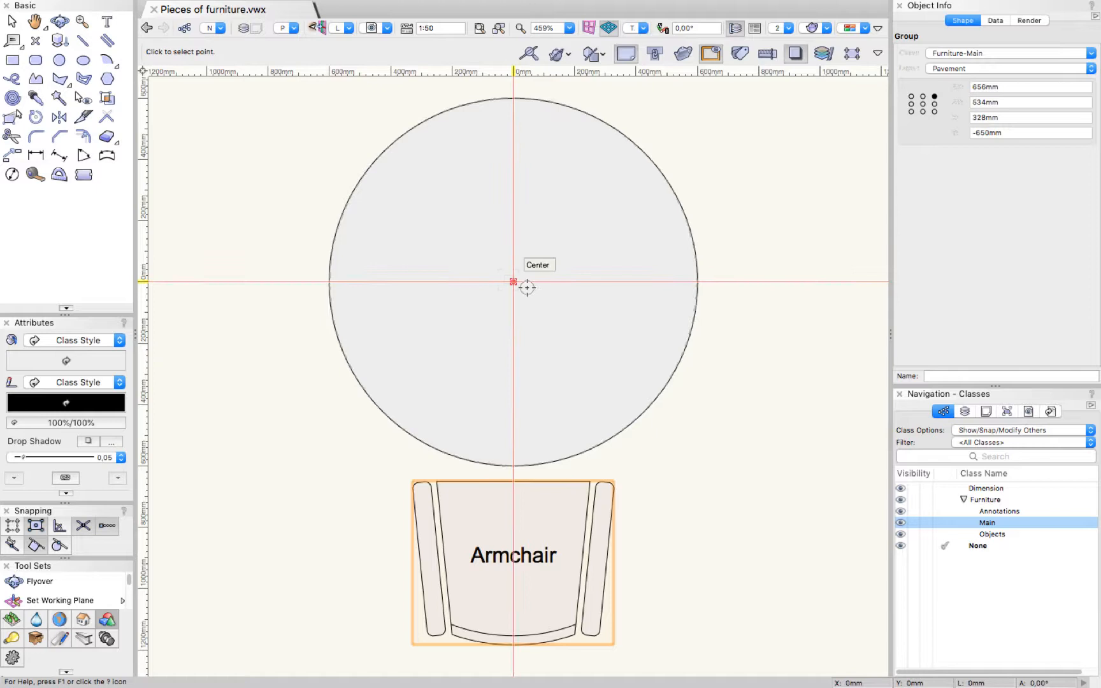
{"action": "left_click", "coordinate": [527, 288]}
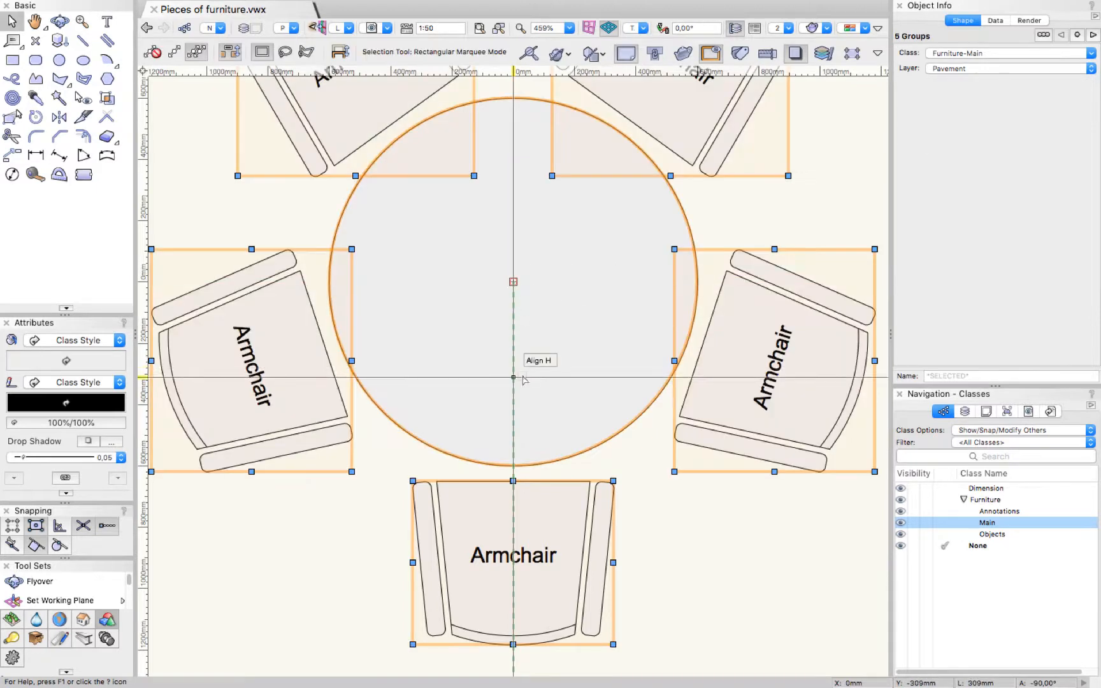
{"action": "left_click", "coordinate": [499, 29]}
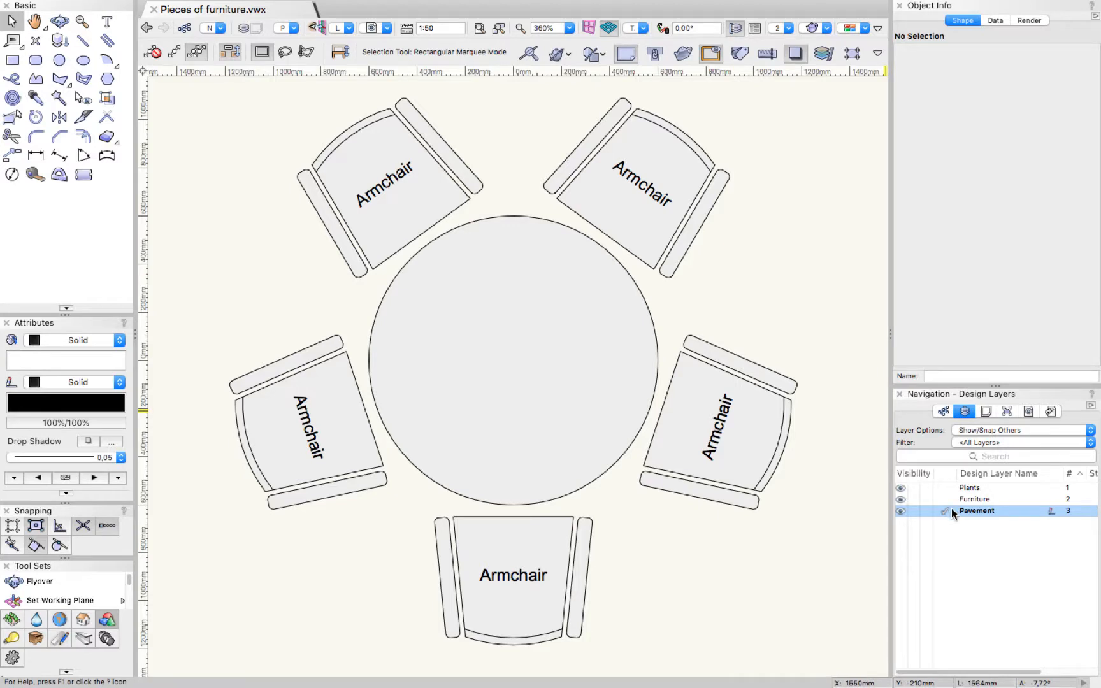
Switch the layer options to Gray/Snap Others and back to Show/Snap Others.
{"action": "left_click", "coordinate": [962, 431]}
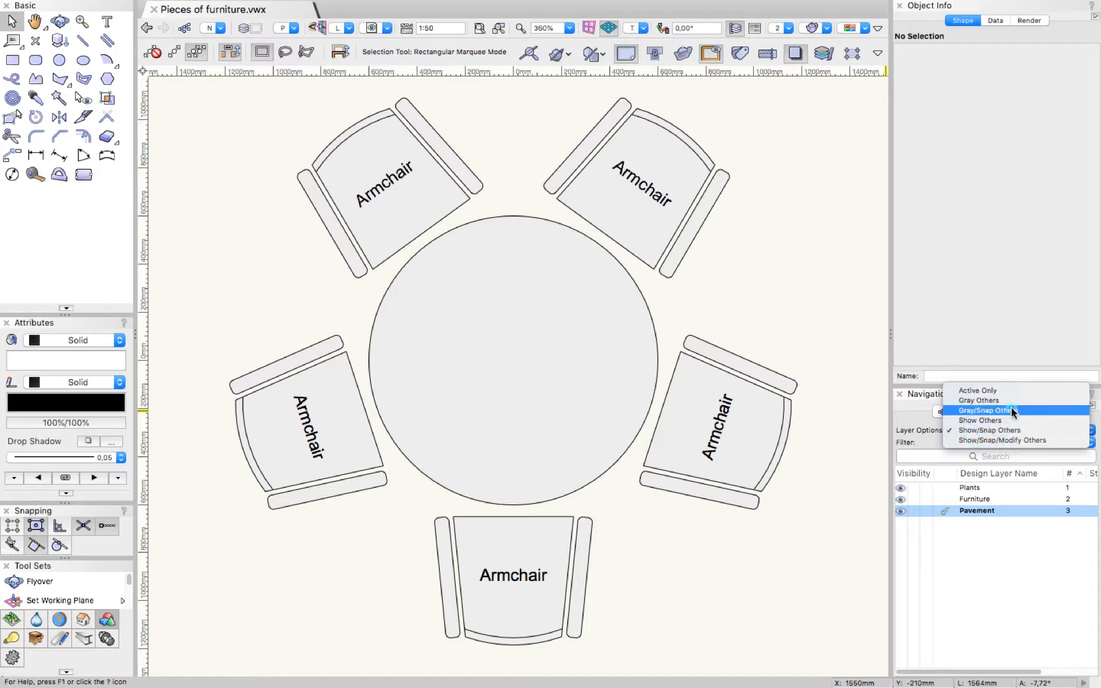
{"action": "left_click", "coordinate": [1012, 410]}
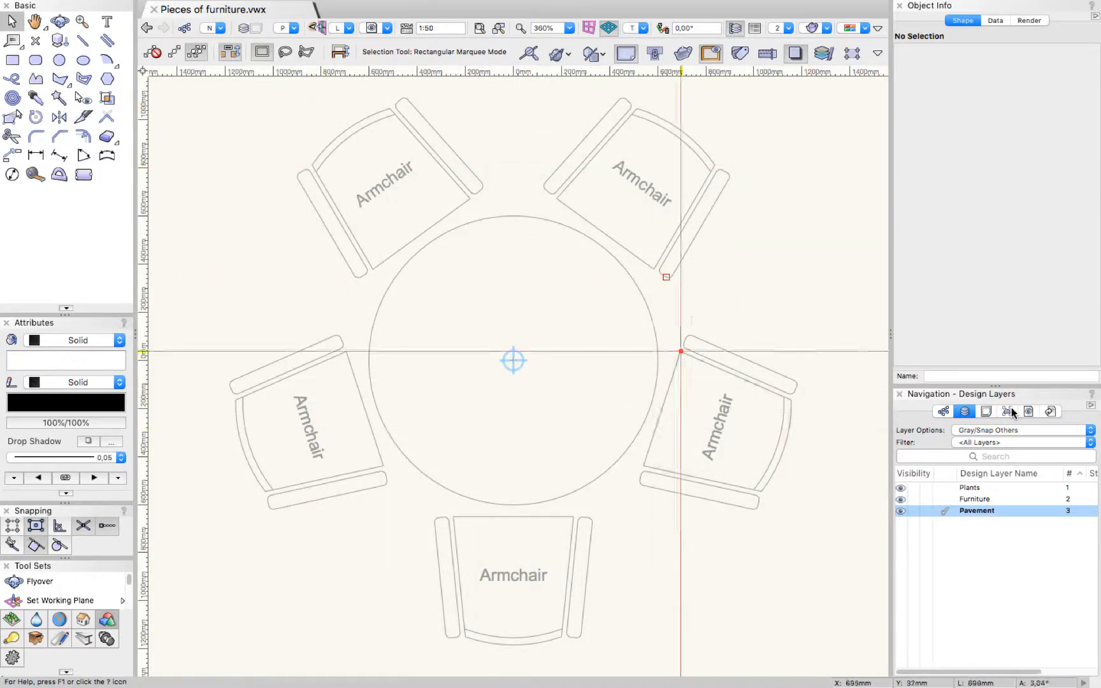
{"action": "left_click", "coordinate": [979, 431]}
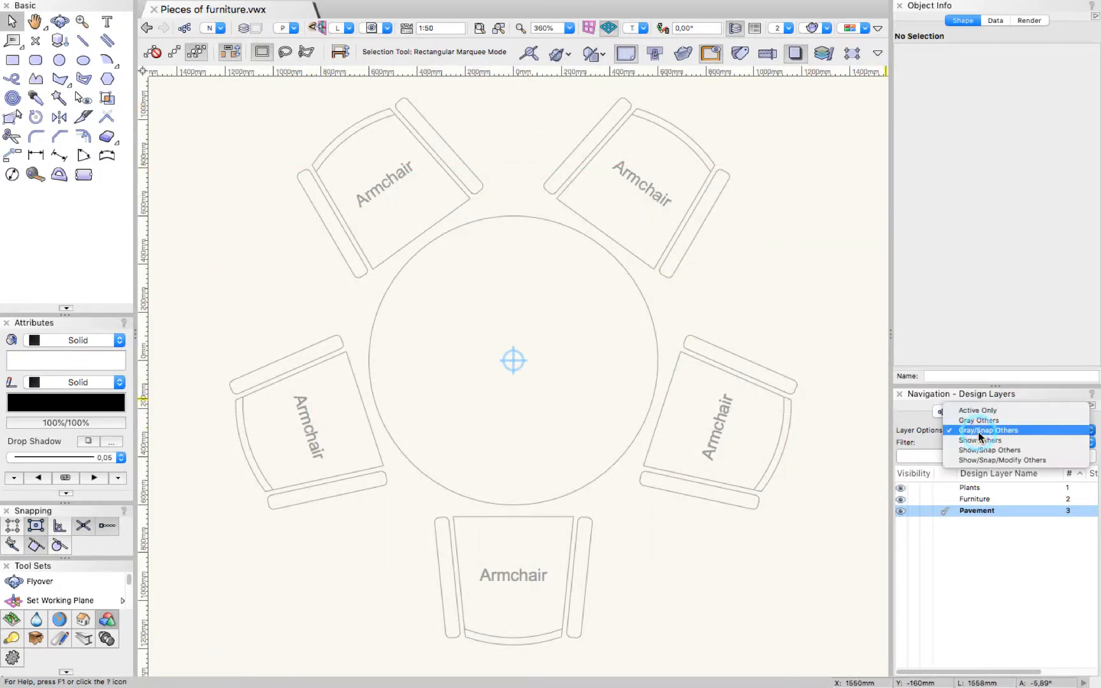
{"action": "left_click", "coordinate": [981, 450]}
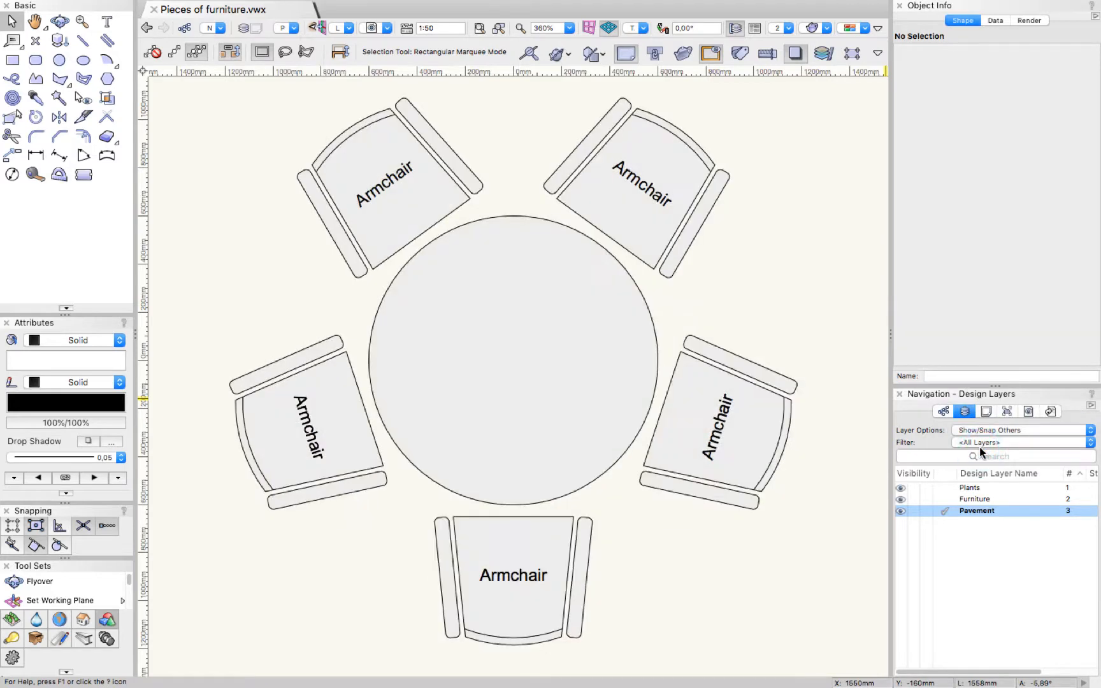
Draw a closed Bezier-vertex polyline about 6780 by 6380 mm around the table and armchairs on the Pavement layer.
{"action": "scroll", "coordinate": [610, 461], "scroll_direction": "down", "scroll_amount": 6}
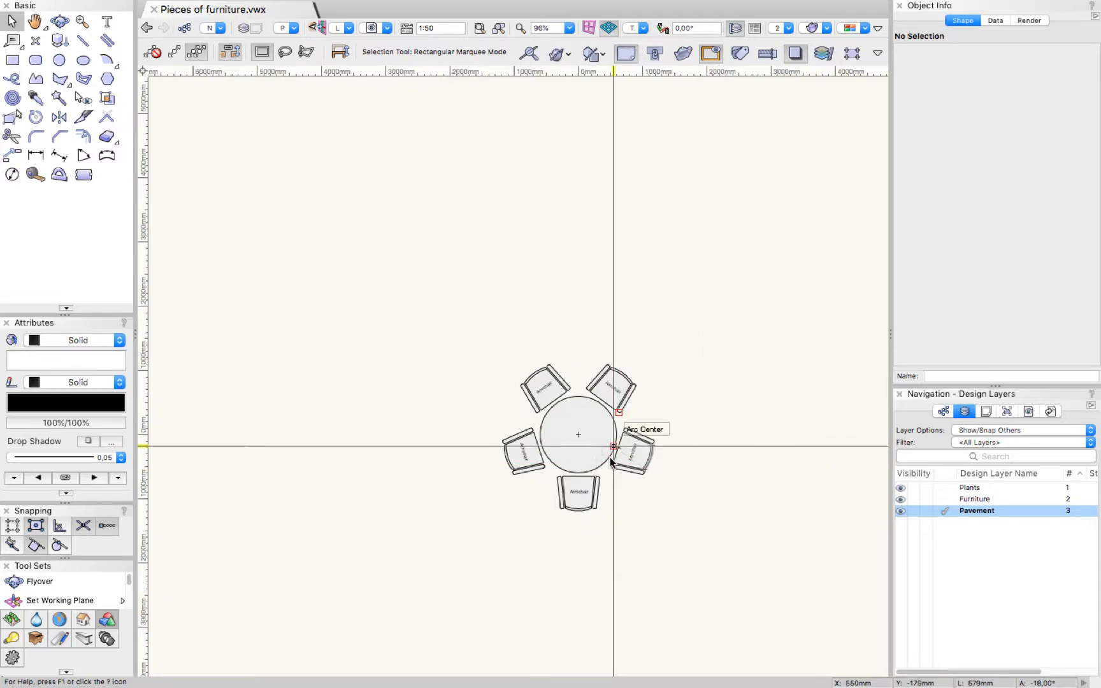
{"action": "left_click", "coordinate": [37, 79]}
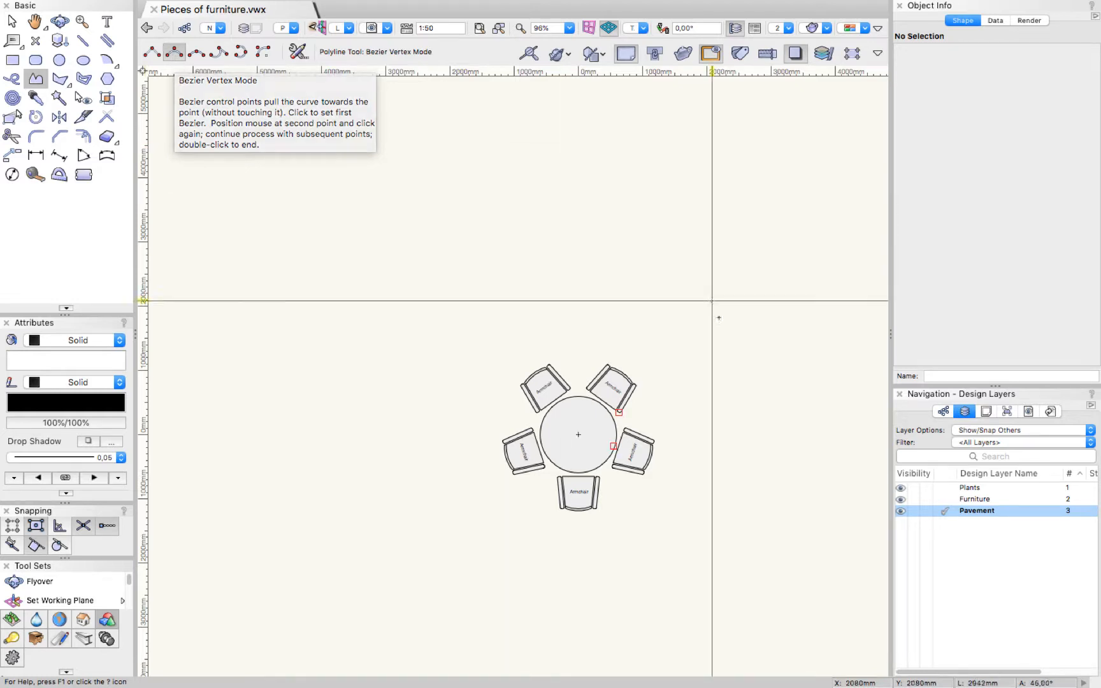
{"action": "left_click", "coordinate": [762, 450]}
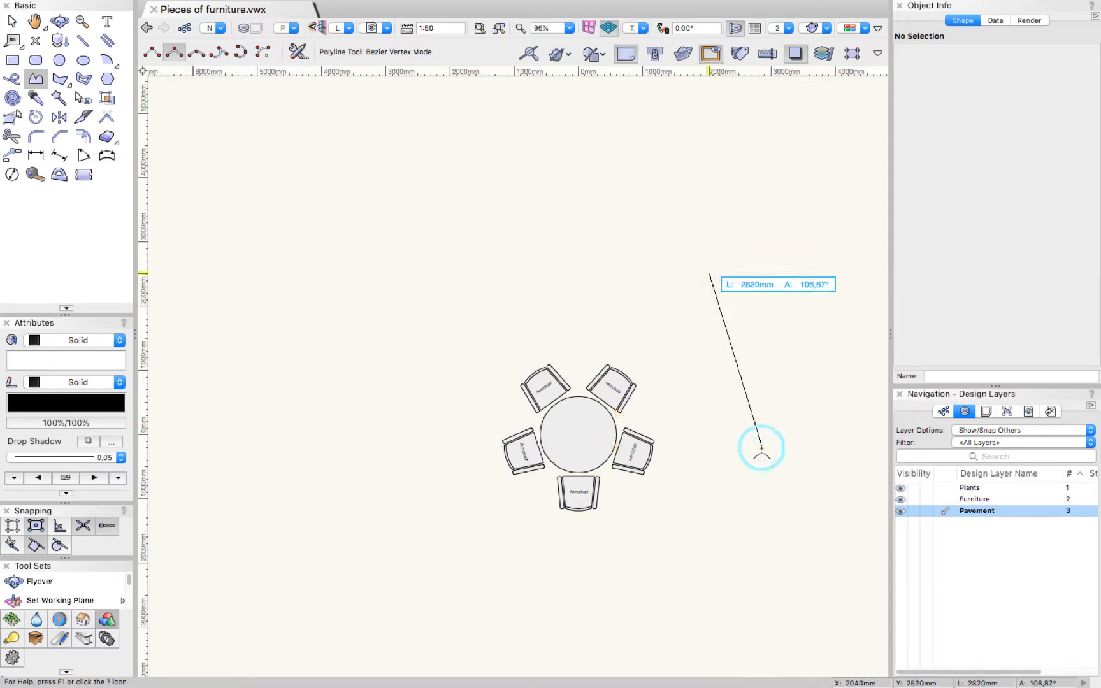
{"action": "left_click", "coordinate": [479, 212]}
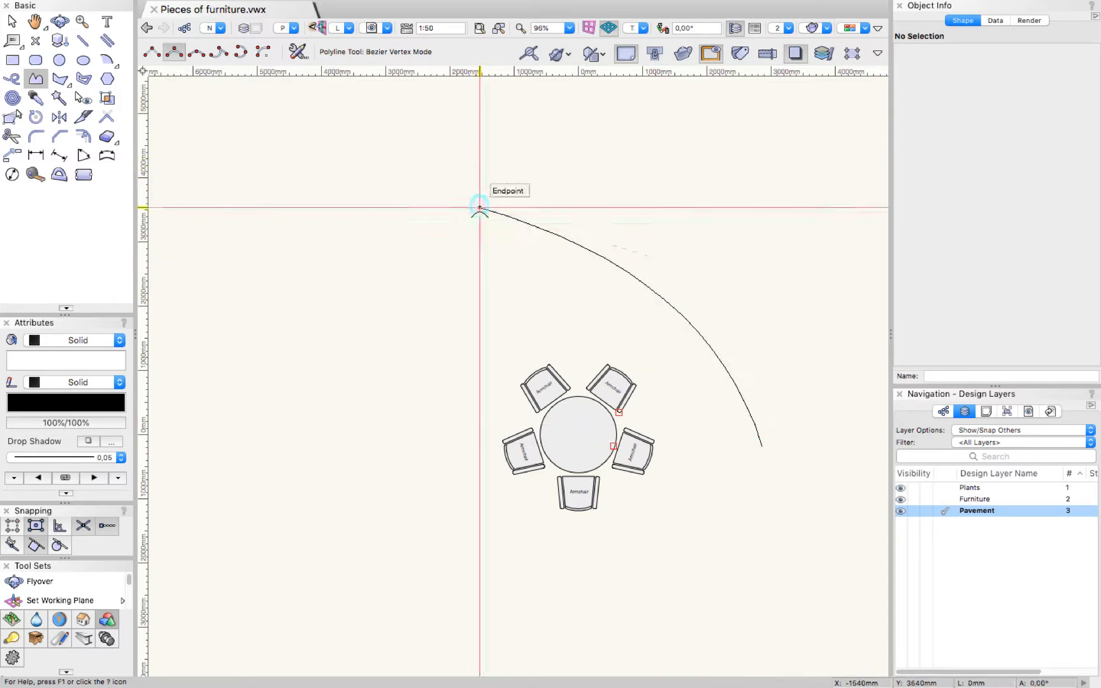
{"action": "left_click", "coordinate": [326, 219]}
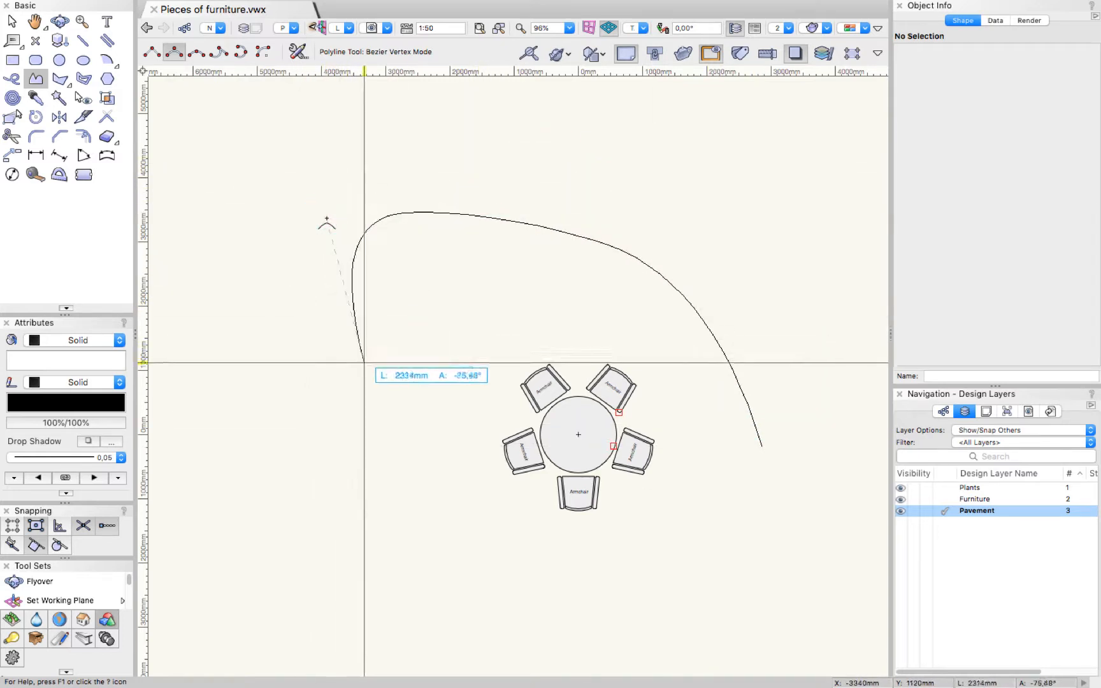
{"action": "left_click", "coordinate": [383, 367]}
{"action": "left_click", "coordinate": [416, 531]}
{"action": "left_click", "coordinate": [646, 616]}
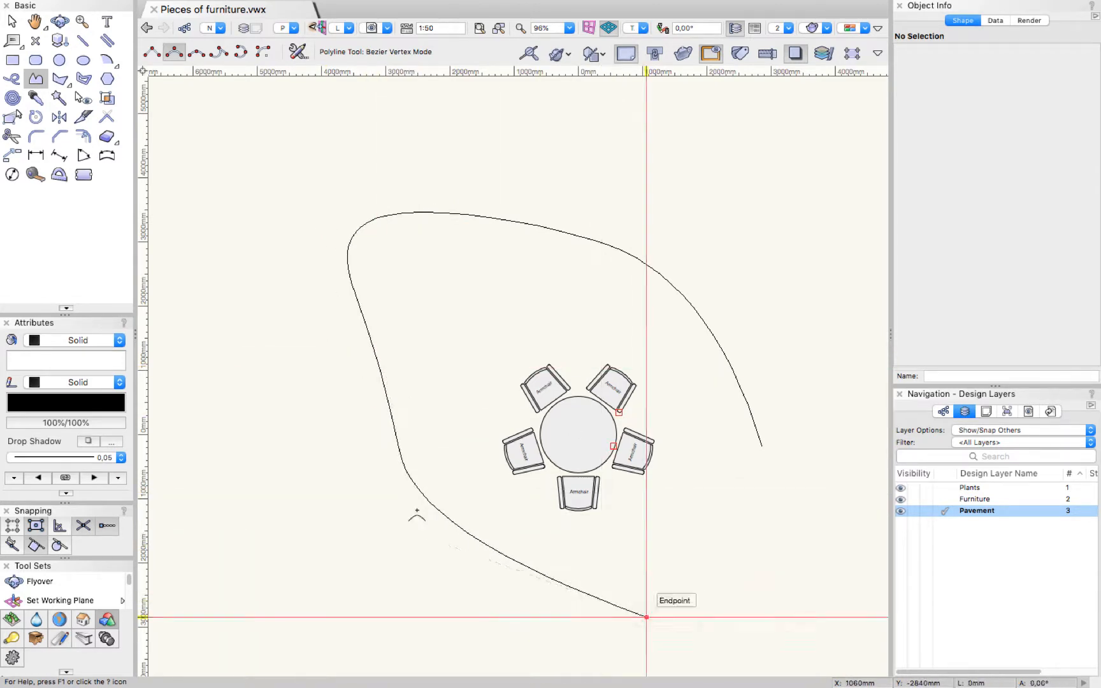
{"action": "left_click", "coordinate": [761, 447]}
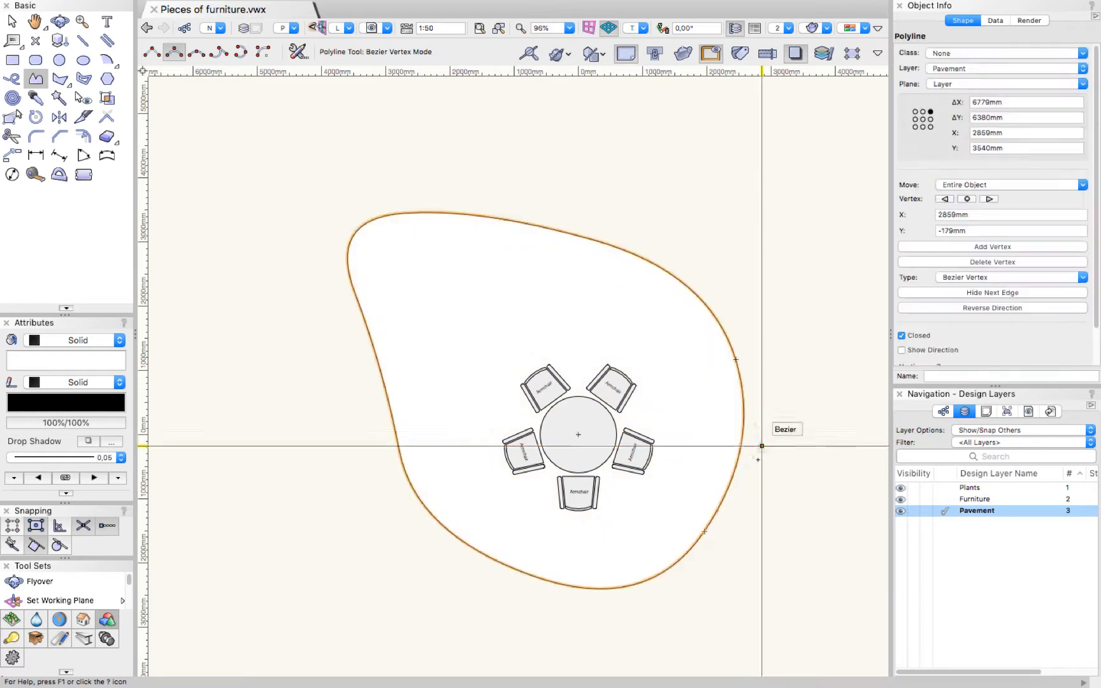
{"action": "key", "text": "c"}
{"action": "key", "text": "x"}
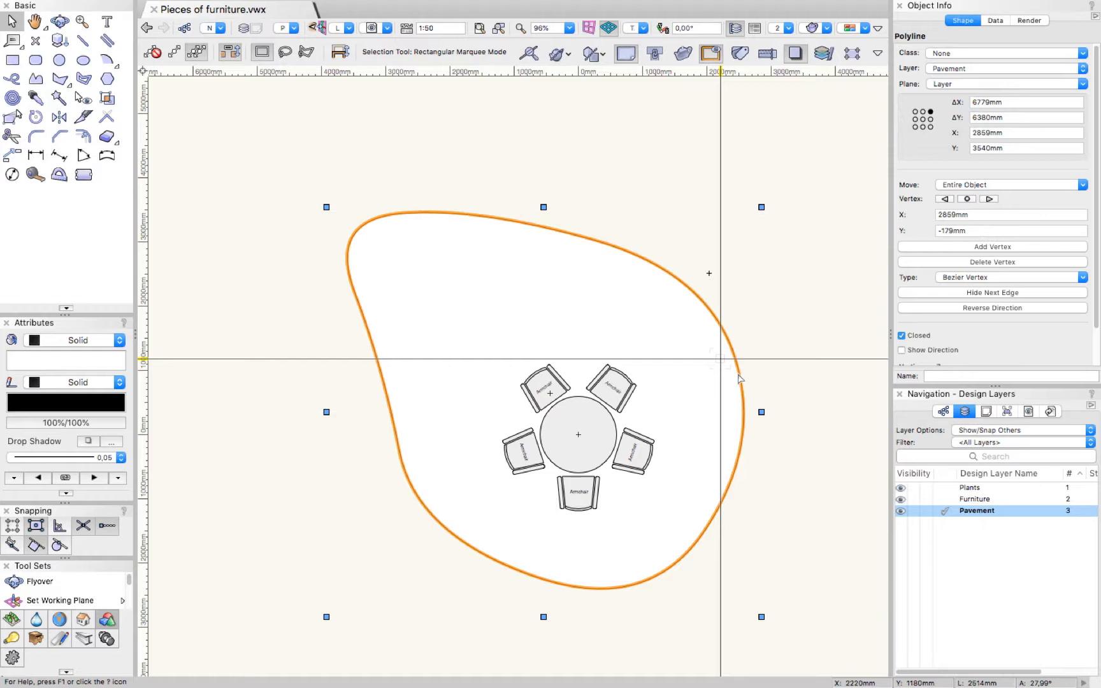
Reshape the pavement polyline by moving its handles into a smoother kidney-like outline about 7560 by 7330 mm.
{"action": "left_click", "coordinate": [27, 126]}
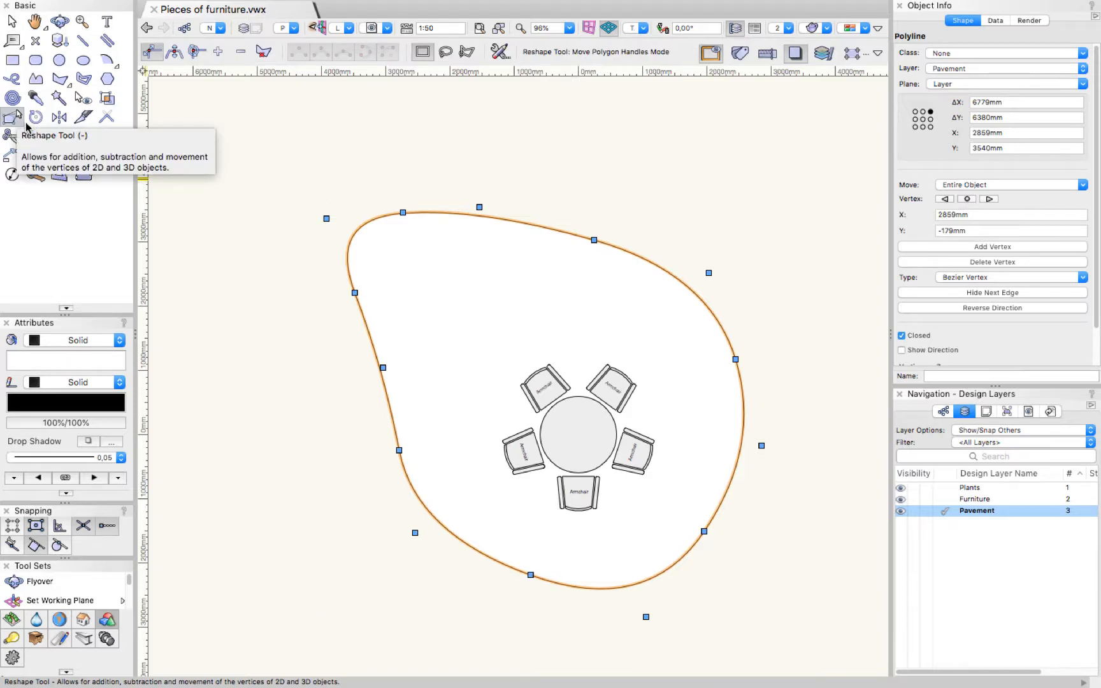
{"action": "left_click_drag", "start_coordinate": [531, 575], "coordinate": [530, 602]}
{"action": "left_click_drag", "start_coordinate": [704, 545], "coordinate": [726, 541]}
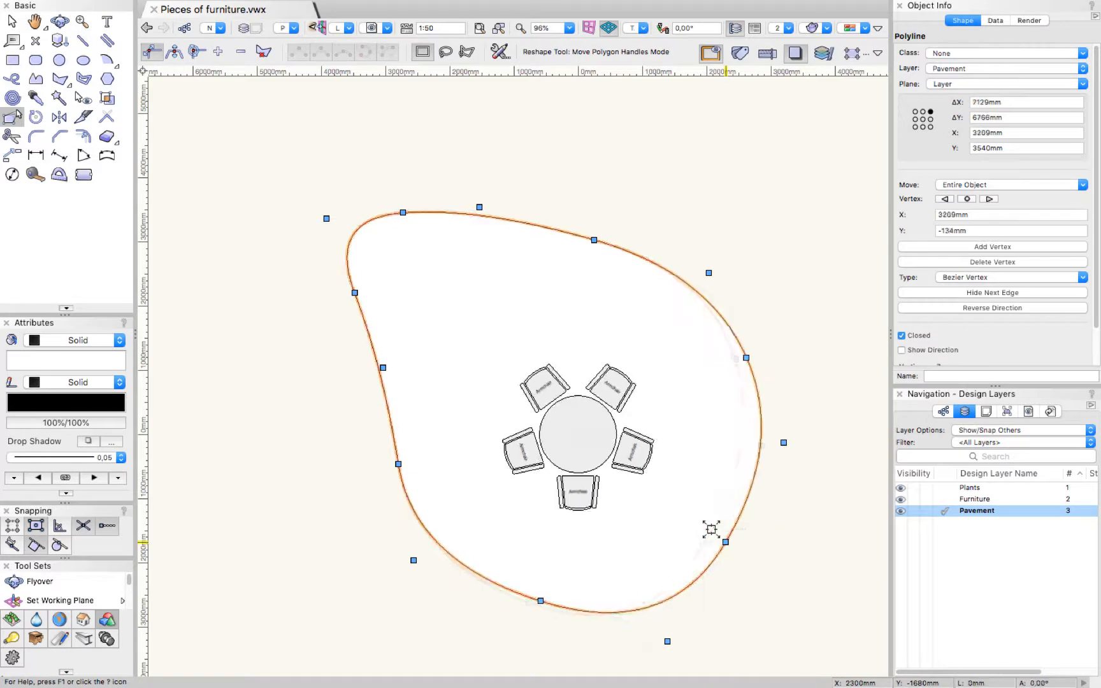
{"action": "left_click_drag", "start_coordinate": [383, 368], "coordinate": [410, 353]}
{"action": "left_click_drag", "start_coordinate": [369, 284], "coordinate": [341, 311]}
{"action": "left_click_drag", "start_coordinate": [479, 207], "coordinate": [476, 171]}
{"action": "left_click_drag", "start_coordinate": [382, 377], "coordinate": [408, 385]}
{"action": "left_click_drag", "start_coordinate": [414, 560], "coordinate": [432, 564]}
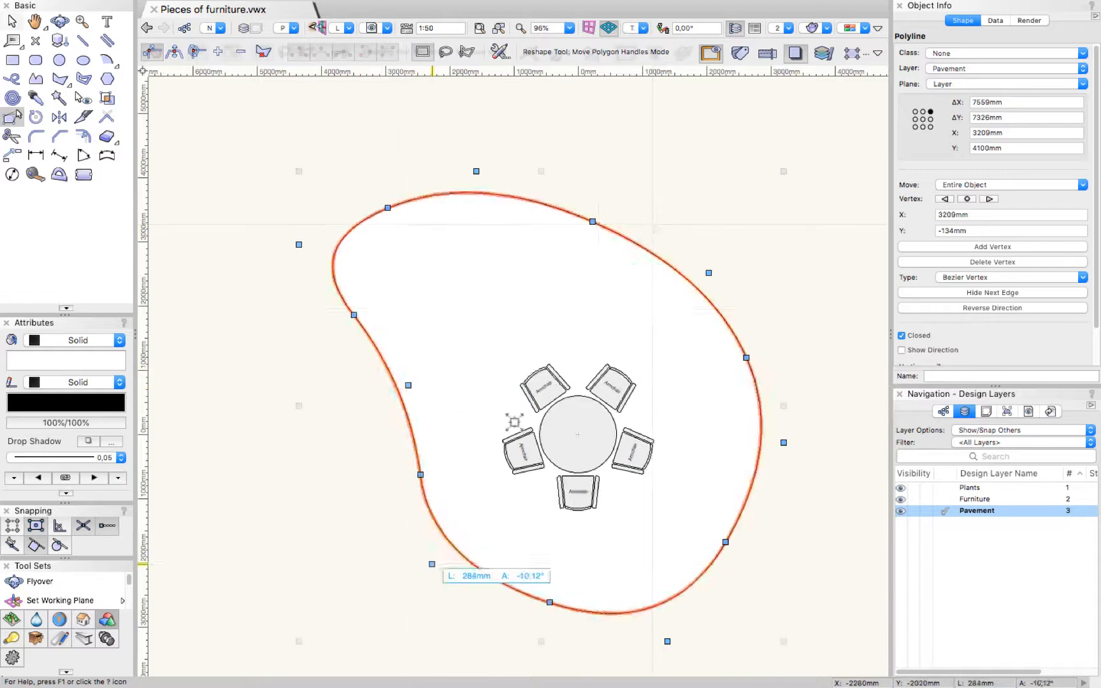
{"action": "key", "text": "x"}
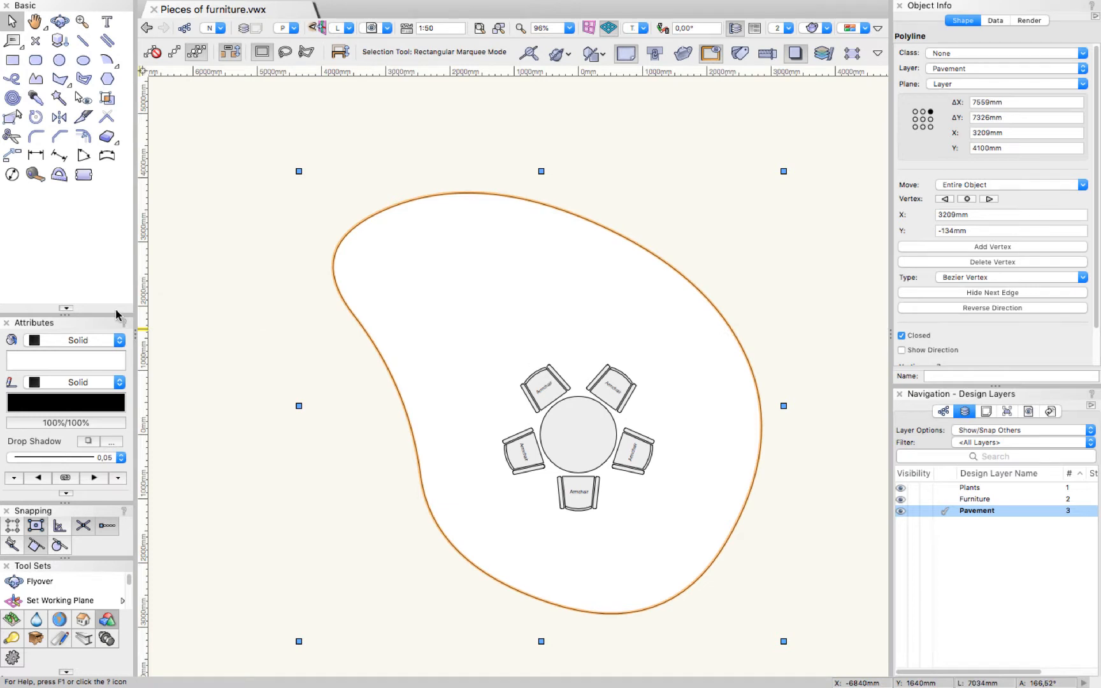
Set the pavement polyline's fill to a Tile using Aggregate-1 Image Fill.
{"action": "left_click", "coordinate": [106, 339]}
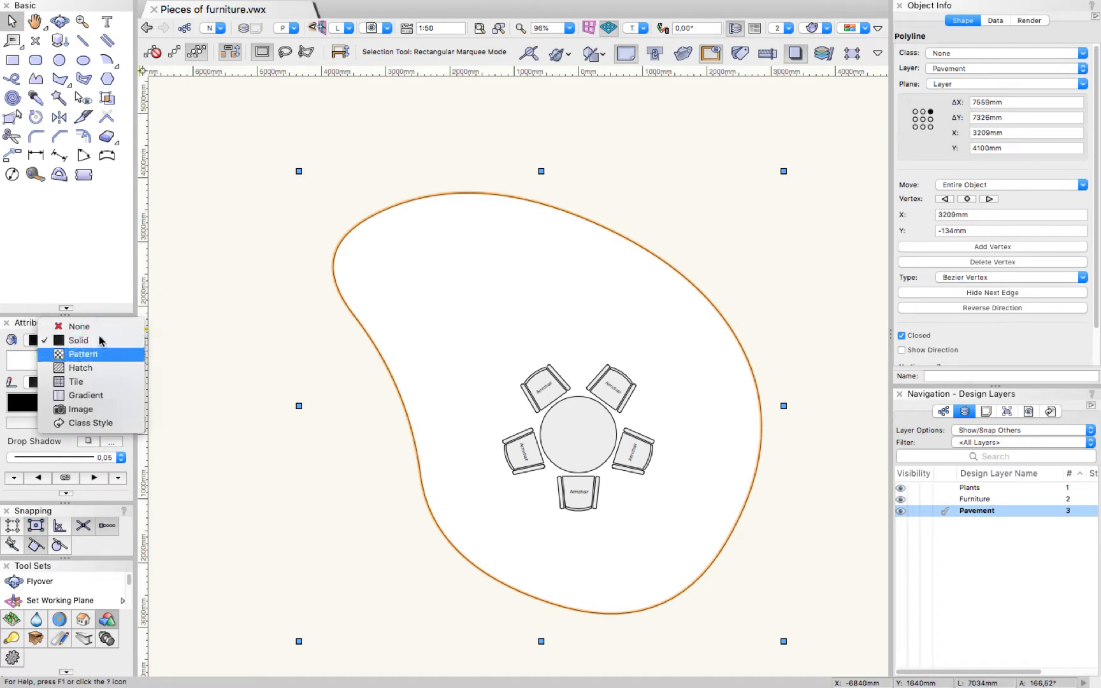
{"action": "left_click", "coordinate": [95, 385]}
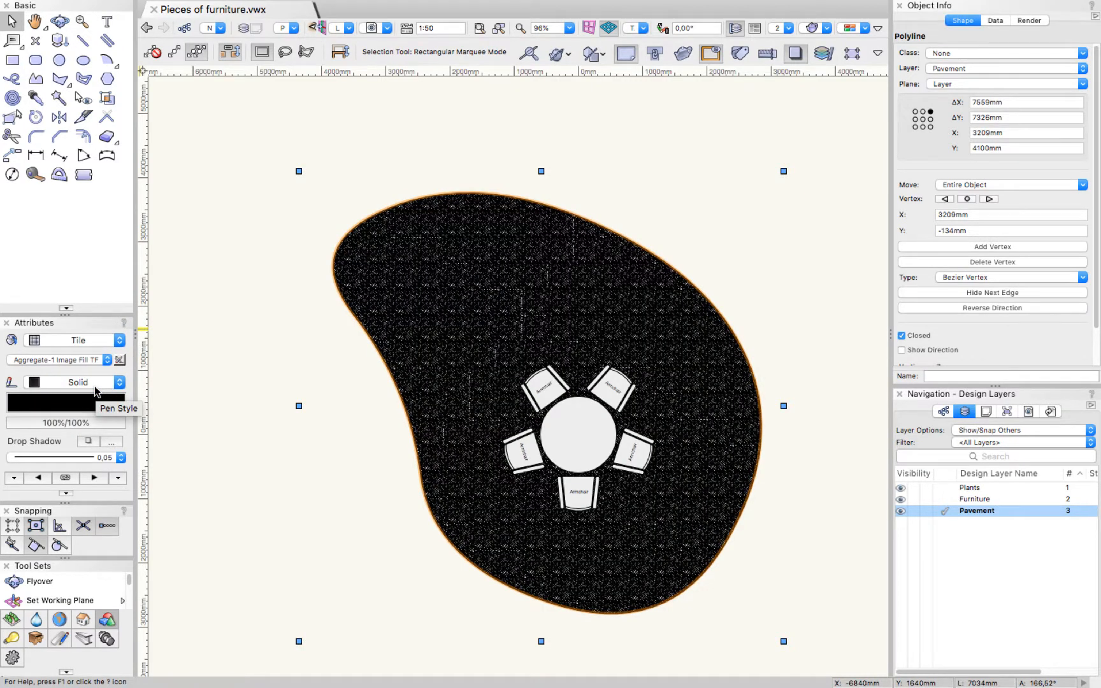
{"action": "scroll", "coordinate": [426, 299], "scroll_direction": "up", "scroll_amount": 3}
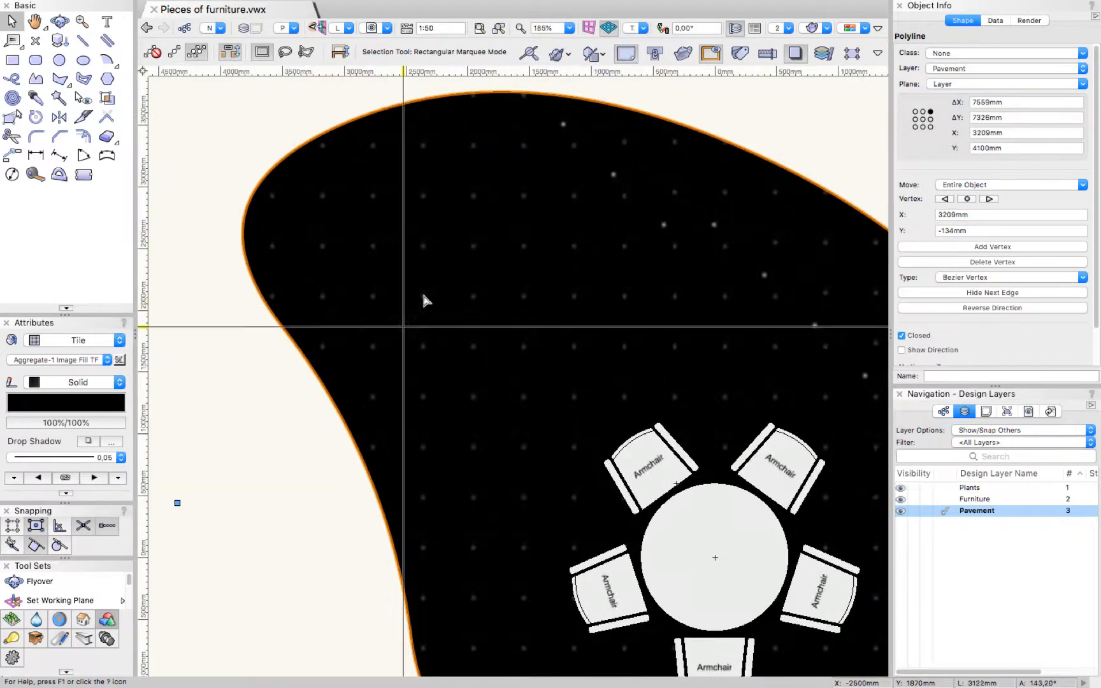
{"action": "scroll", "coordinate": [423, 299], "scroll_direction": "up", "scroll_amount": 6}
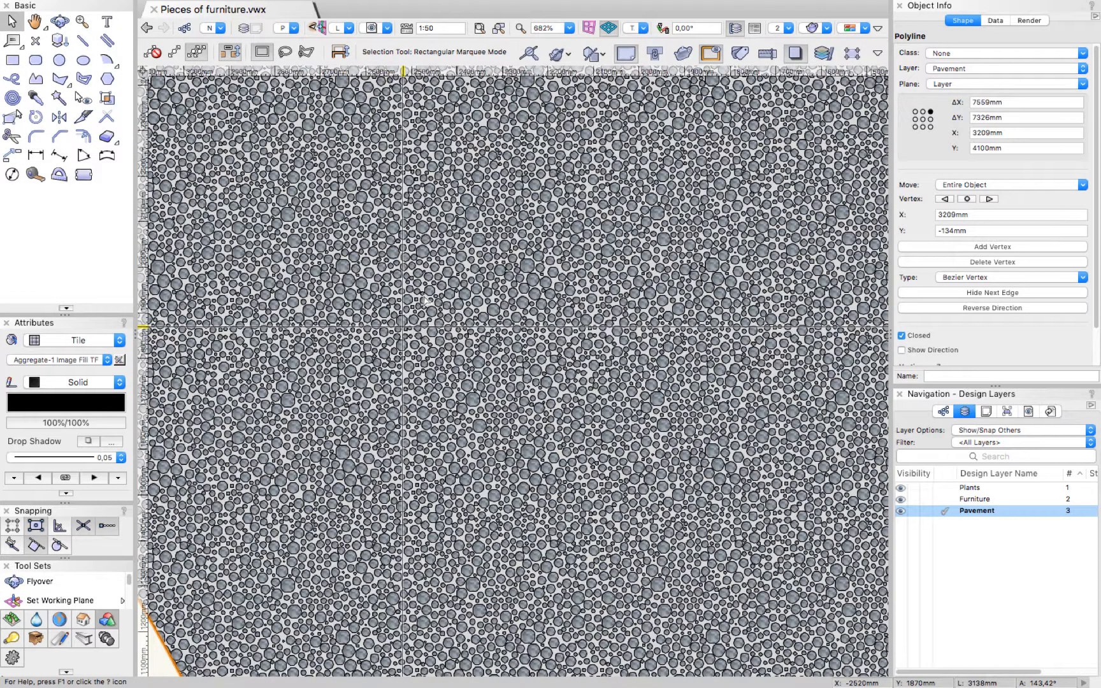
{"action": "scroll", "coordinate": [424, 299], "scroll_direction": "down", "scroll_amount": 9}
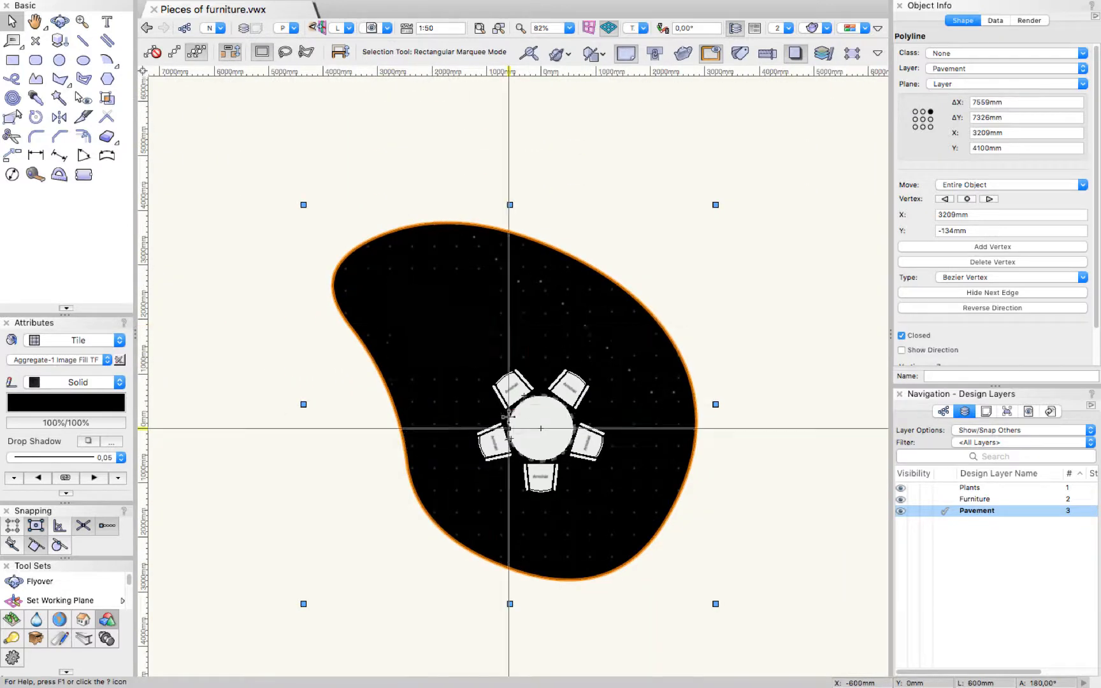
{"action": "scroll", "coordinate": [507, 417], "scroll_direction": "up", "scroll_amount": 1}
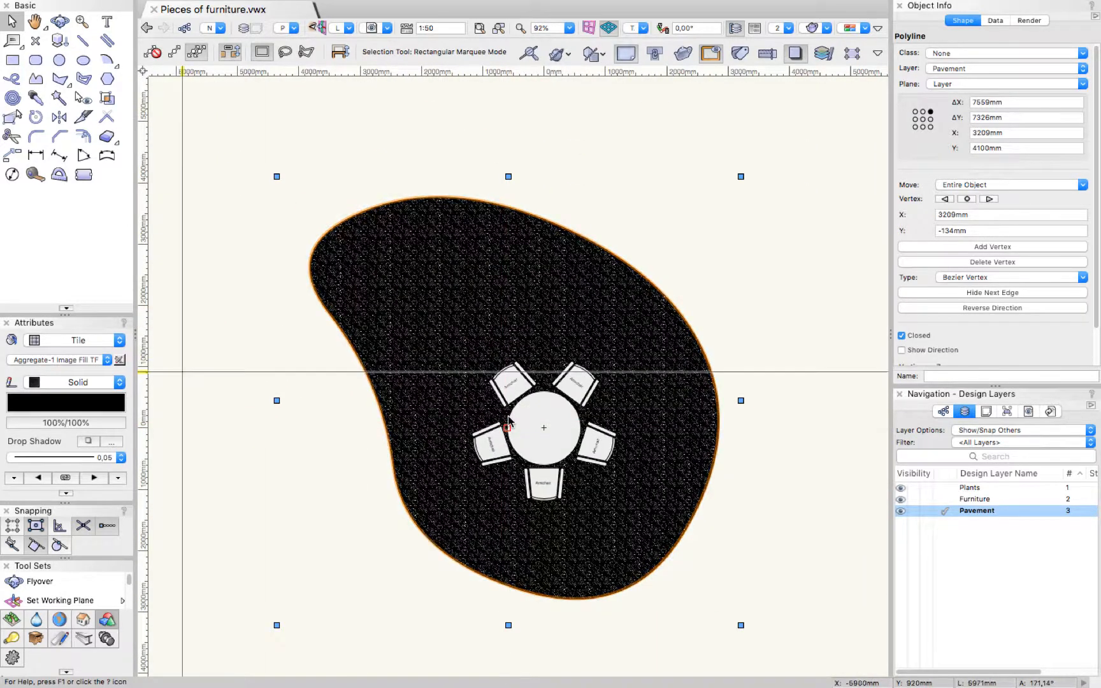
Change the pavement polyline's tile fill to Cobblestone-1 Solid Fill TF from the _Stone Paving.vwx library.
{"action": "left_click", "coordinate": [100, 359]}
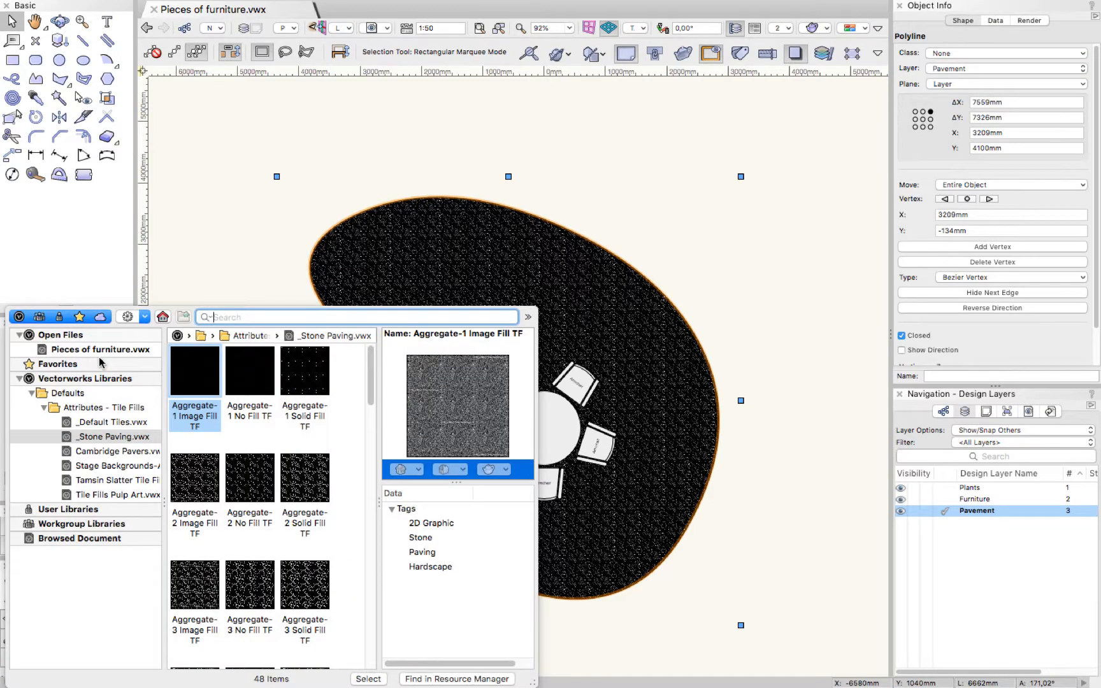
{"action": "scroll", "coordinate": [260, 470], "scroll_direction": "down", "scroll_amount": 5}
{"action": "scroll", "coordinate": [259, 469], "scroll_direction": "down", "scroll_amount": 2}
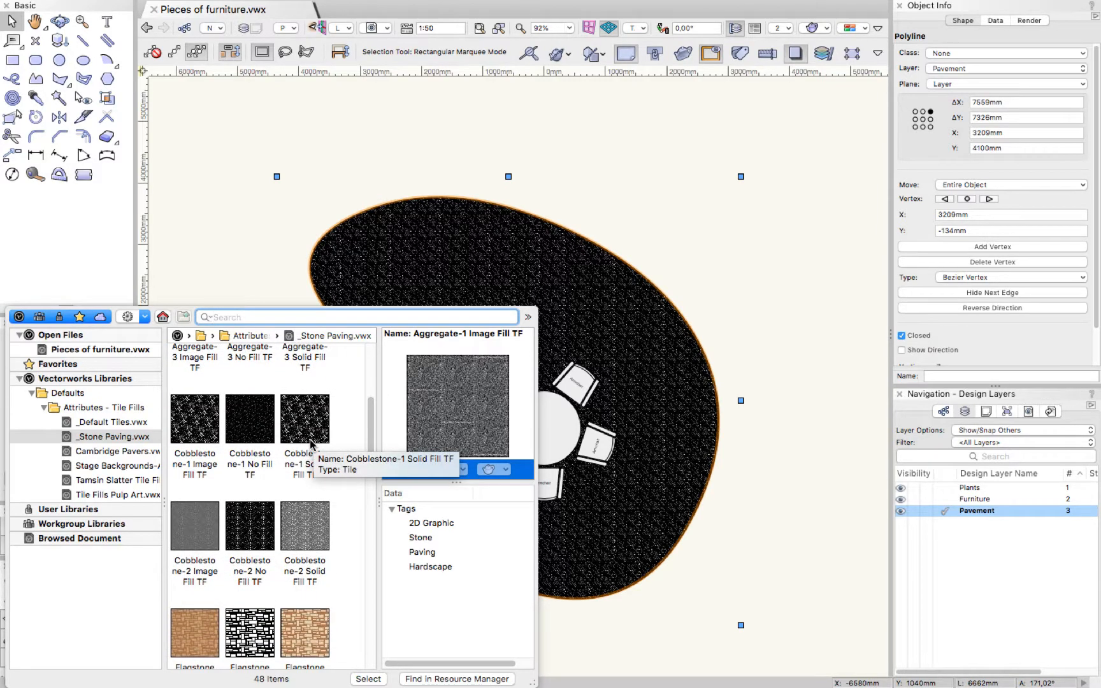
{"action": "left_click", "coordinate": [304, 474]}
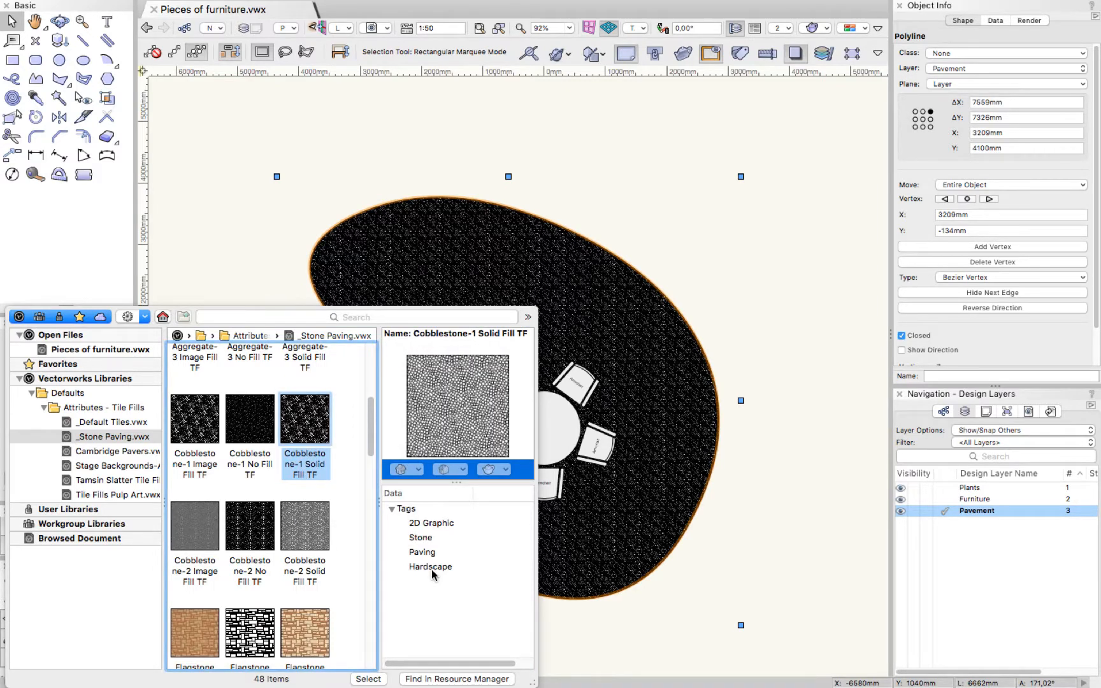
{"action": "double_click", "coordinate": [307, 425]}
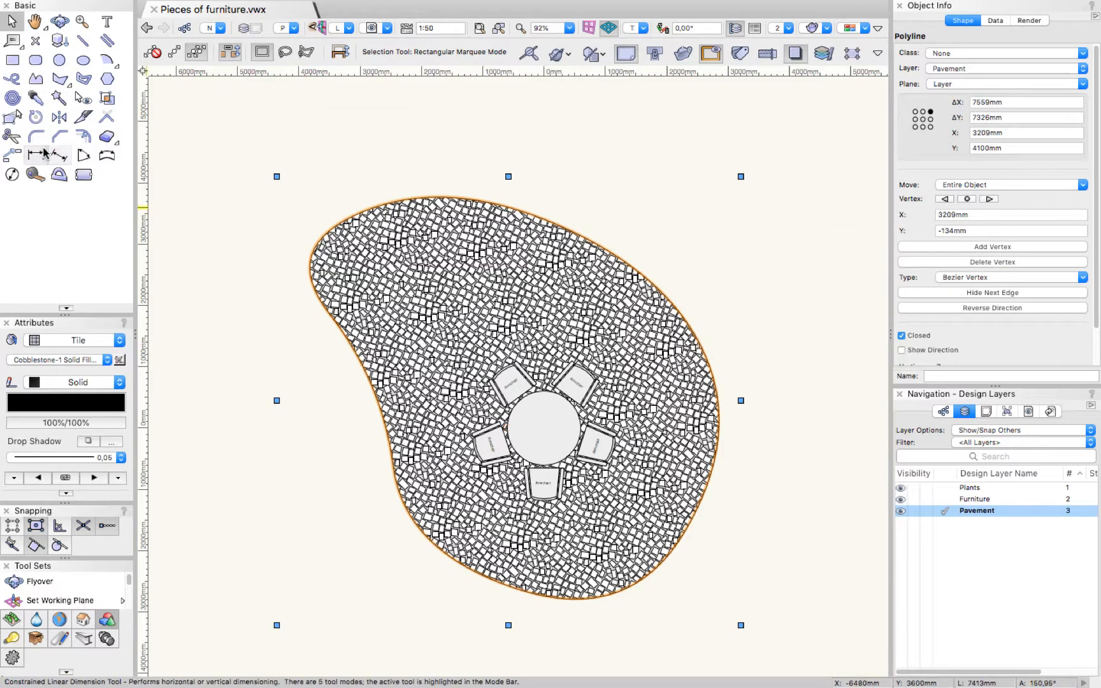
Enlarge the pavement's cobblestone tile slightly and rotate it counterclockwise with the Attribute Mapping tool.
{"action": "left_click", "coordinate": [107, 99]}
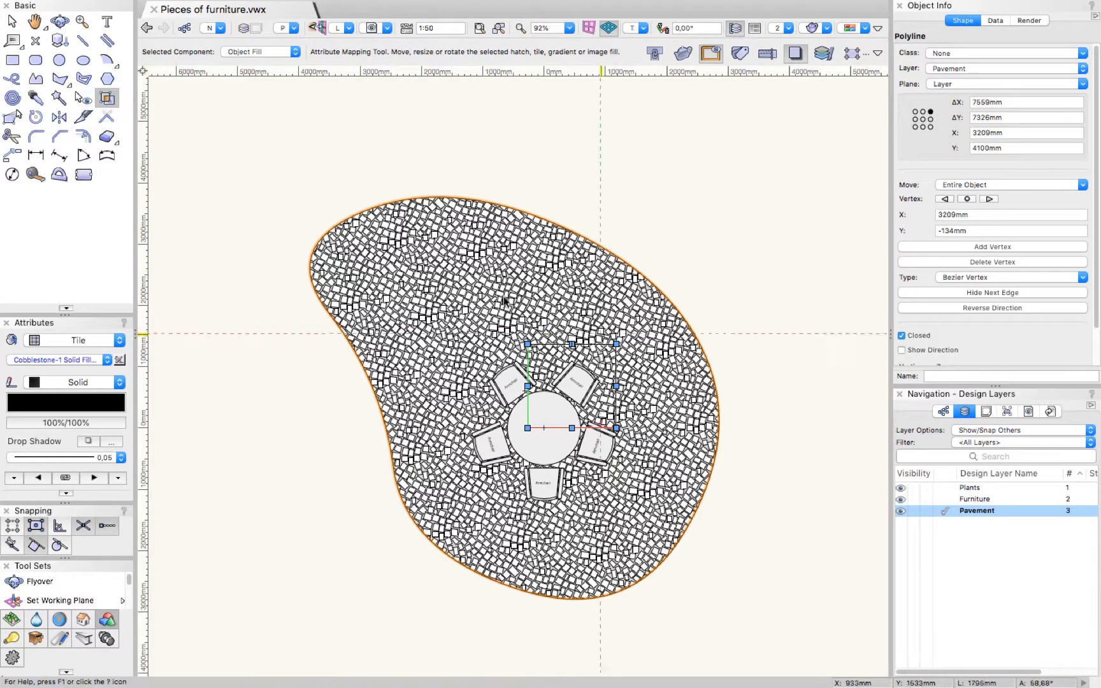
{"action": "mouse_move", "coordinate": [616, 344]}
{"action": "left_mouse_down"}
{"action": "mouse_move", "coordinate": [639, 320]}
{"action": "mouse_move", "coordinate": [628, 335]}
{"action": "left_mouse_up"}
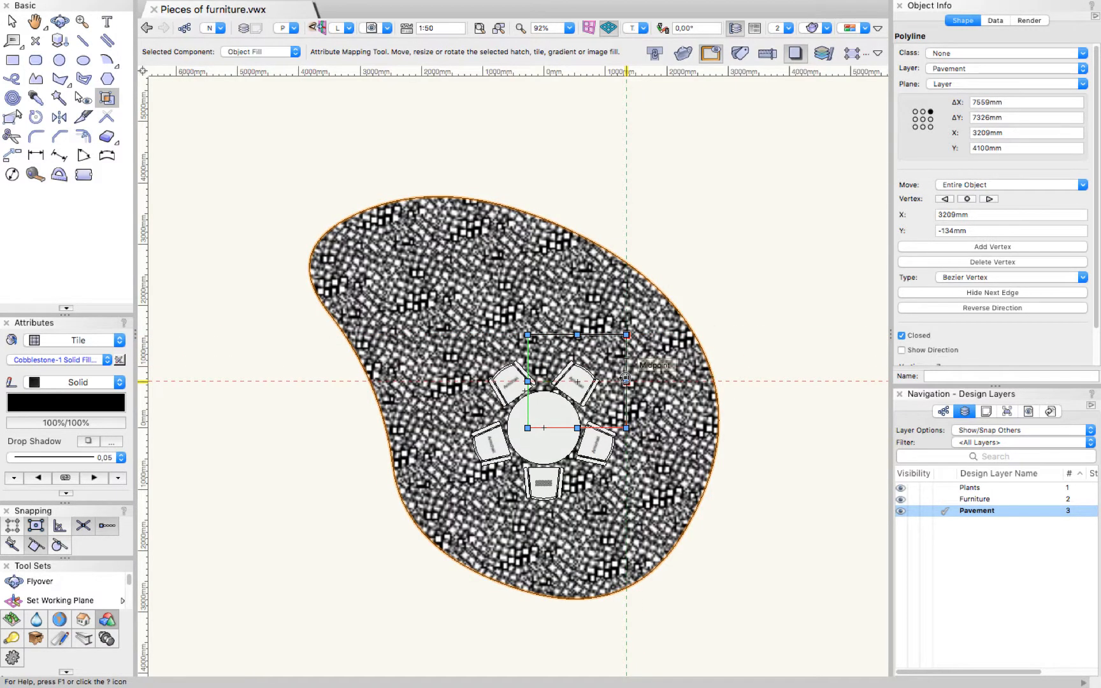
{"action": "scroll", "coordinate": [626, 378], "scroll_direction": "up", "scroll_amount": 3}
{"action": "left_click_drag", "start_coordinate": [626, 379], "coordinate": [622, 338]}
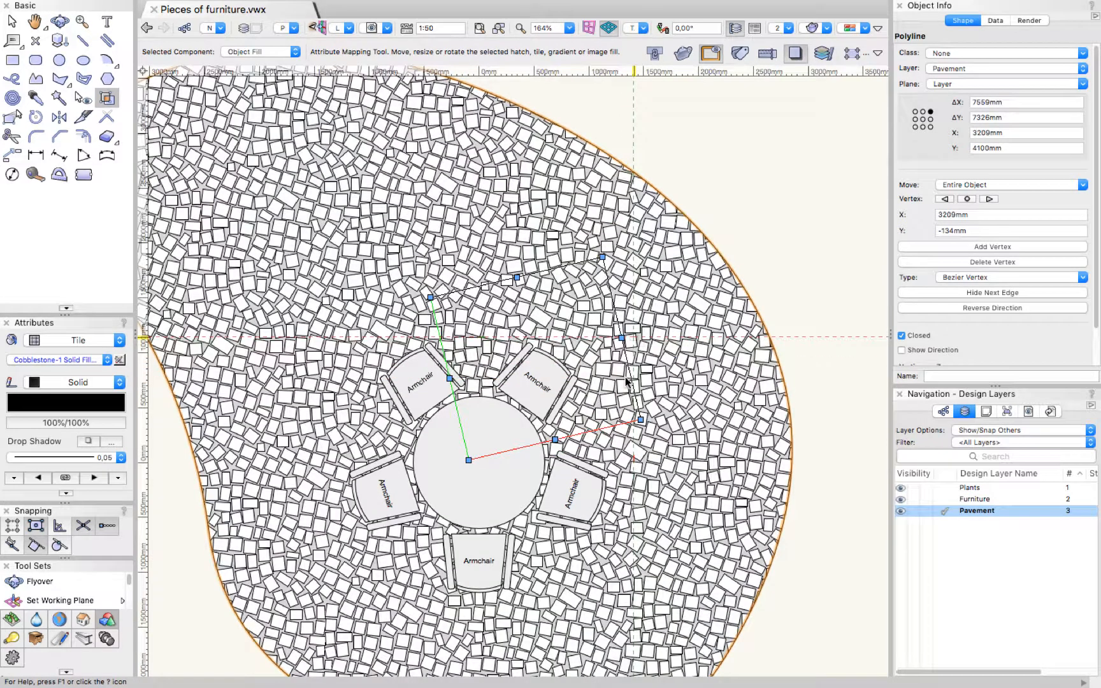
{"action": "scroll", "coordinate": [627, 381], "scroll_direction": "down", "scroll_amount": 2}
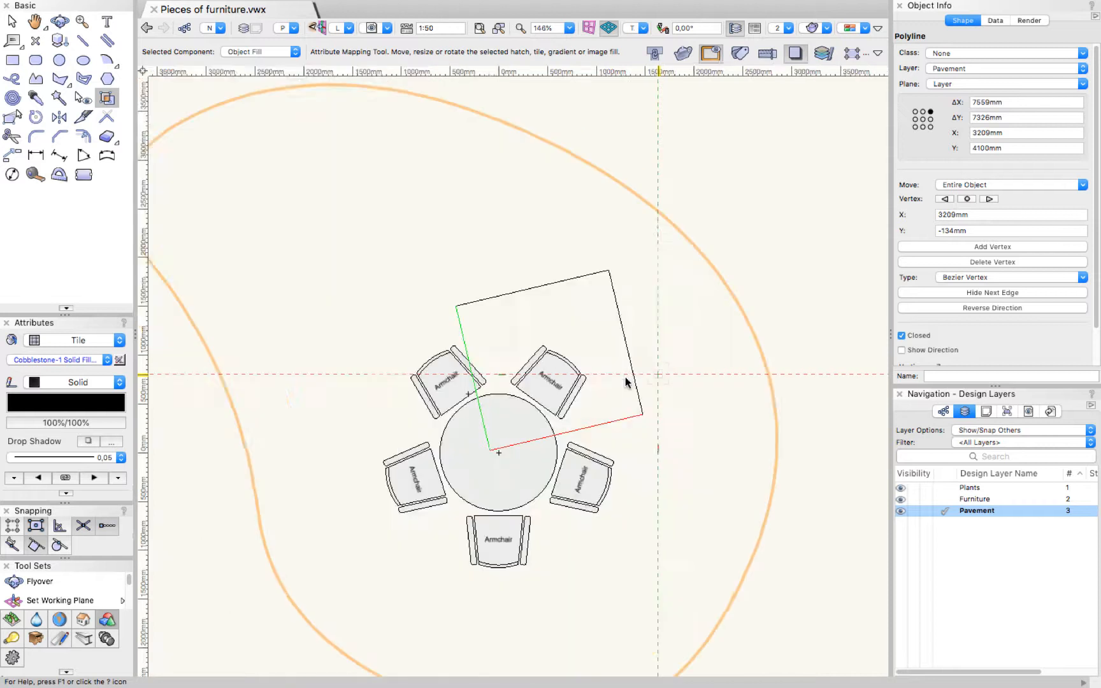
{"action": "key", "text": "x"}
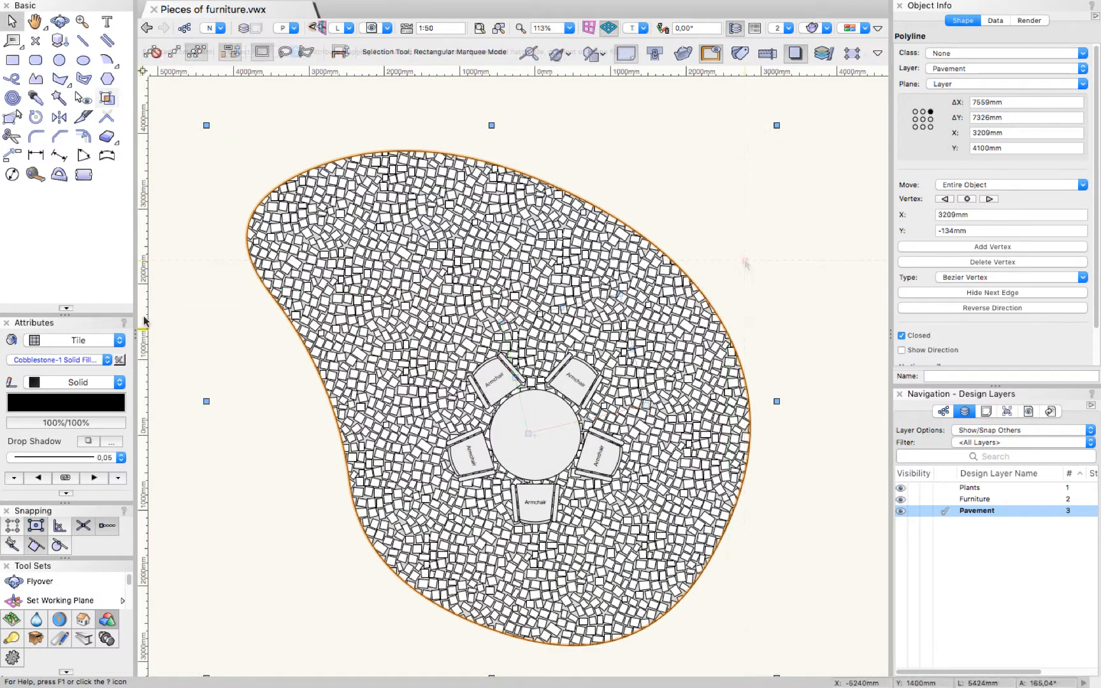
Unlink the pavement's pen opacity from its fill and set the fill opacity to 30%, then deselect the polyline.
{"action": "left_click", "coordinate": [97, 428]}
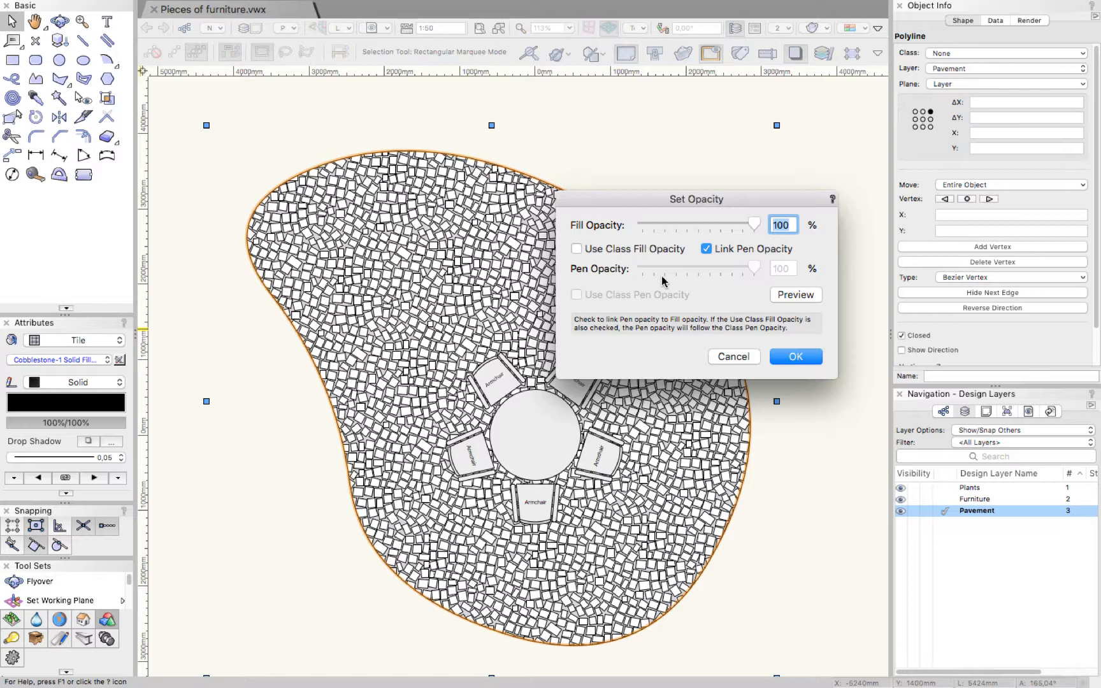
{"action": "left_click", "coordinate": [706, 249]}
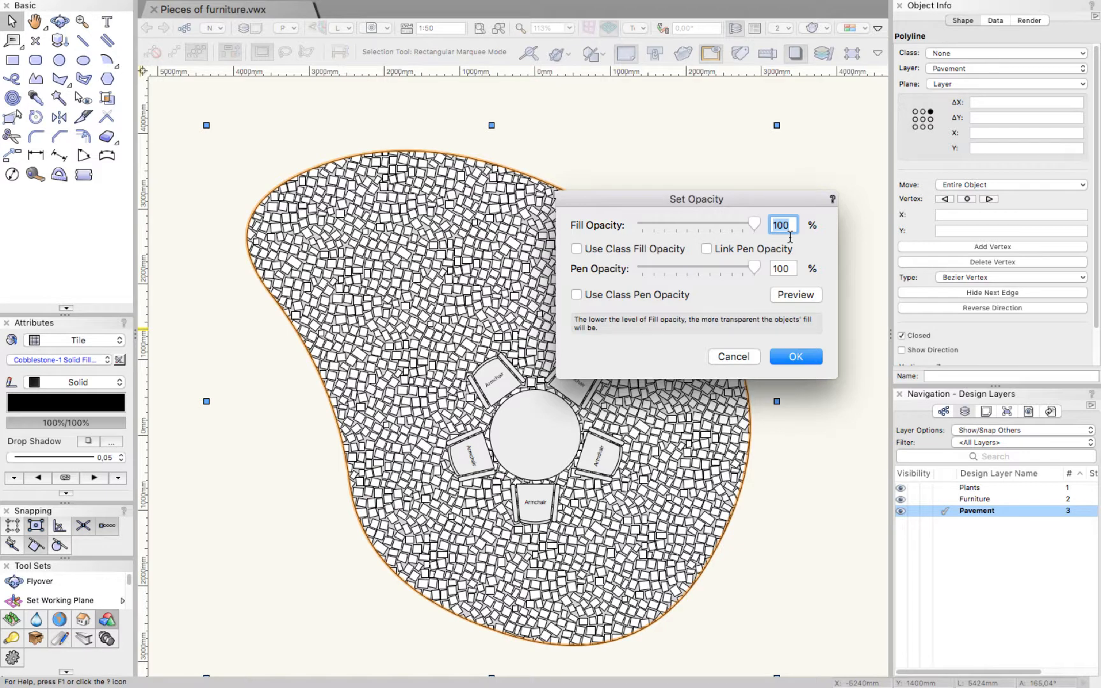
{"action": "type", "text": "30"}
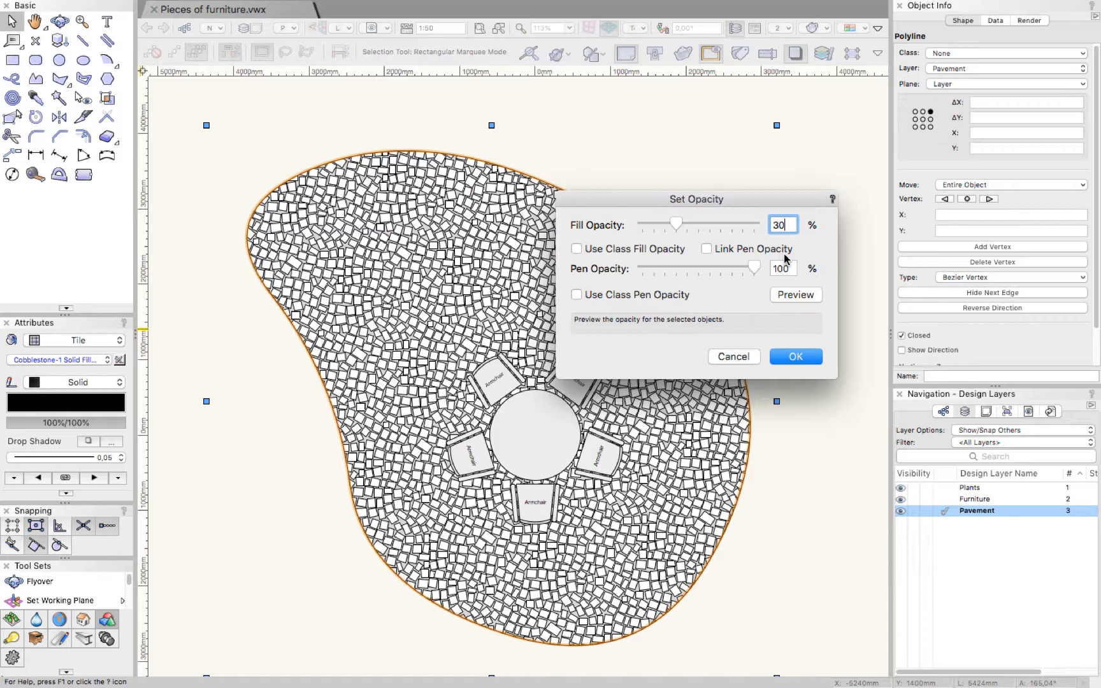
{"action": "left_click", "coordinate": [796, 297]}
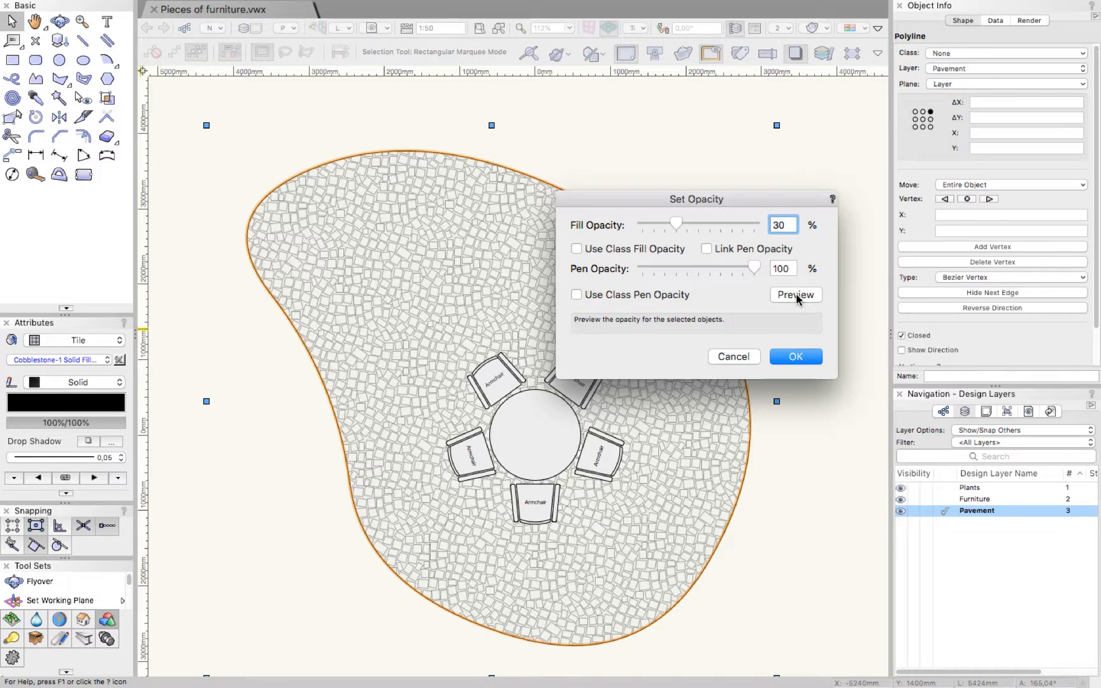
{"action": "left_click", "coordinate": [795, 359]}
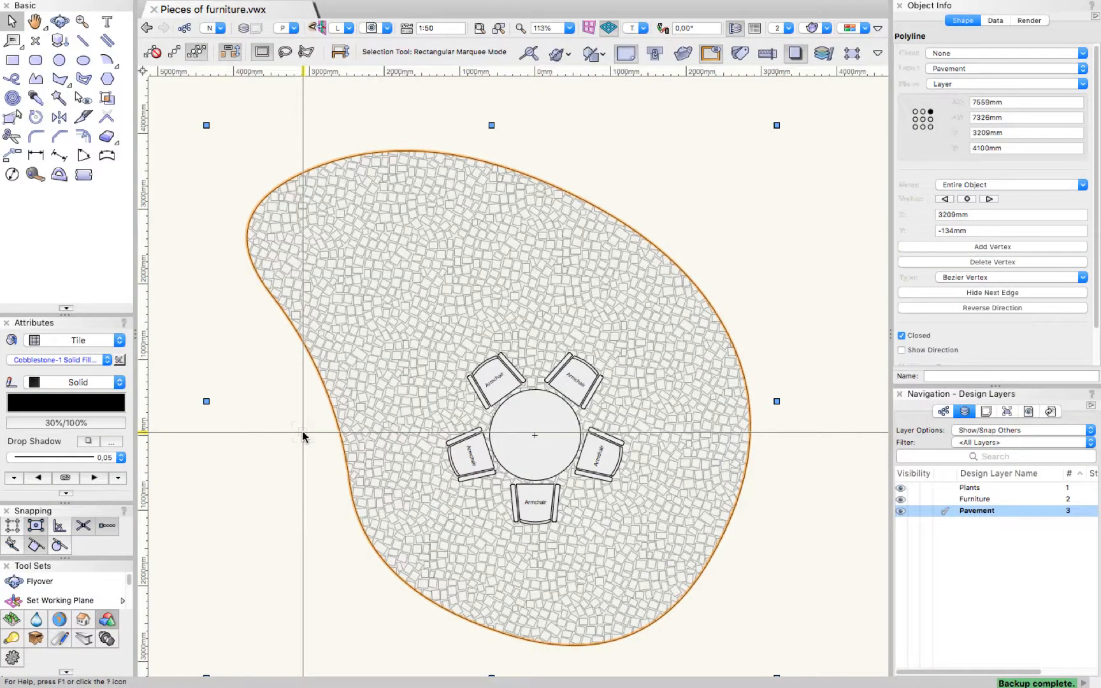
{"action": "left_click", "coordinate": [302, 433]}
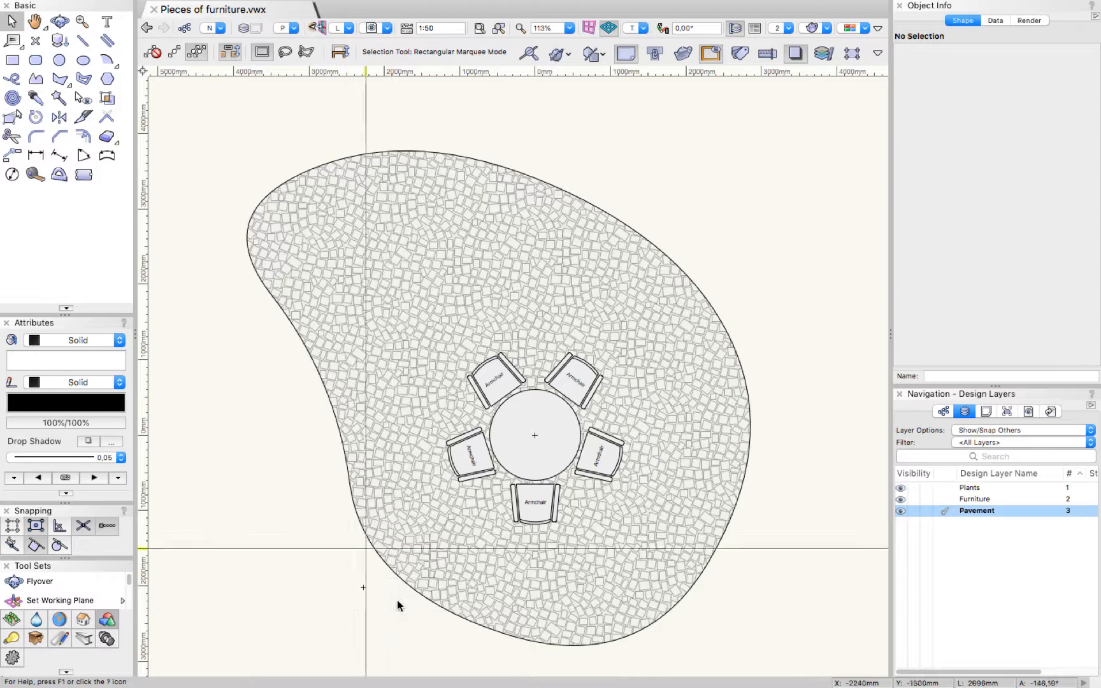
Draw a guide line about 602 mm long from outside the pavement, meeting its lower-left edge perpendicularly.
{"action": "left_click", "coordinate": [83, 42]}
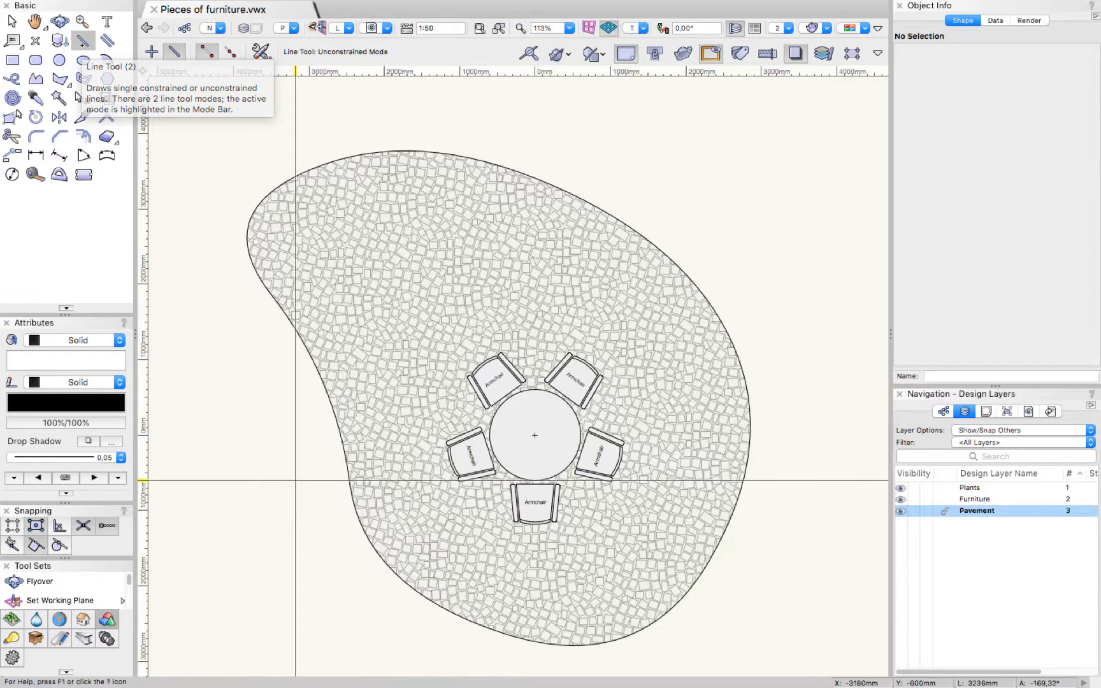
{"action": "left_click", "coordinate": [360, 602]}
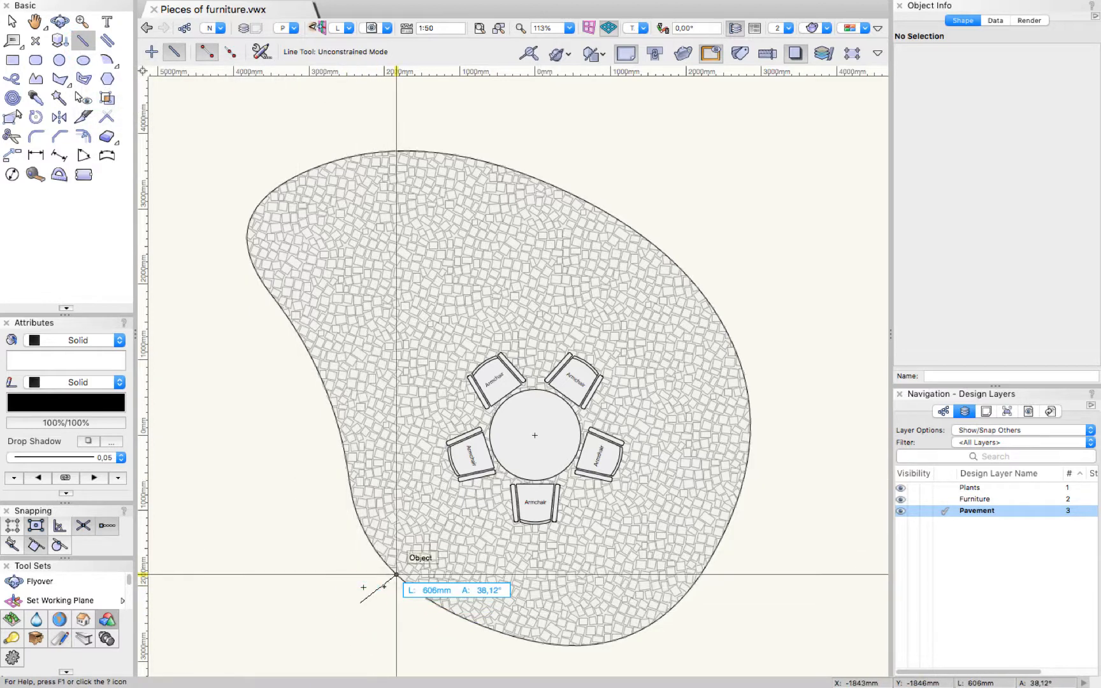
{"action": "scroll", "coordinate": [396, 574], "scroll_direction": "up", "scroll_amount": 5}
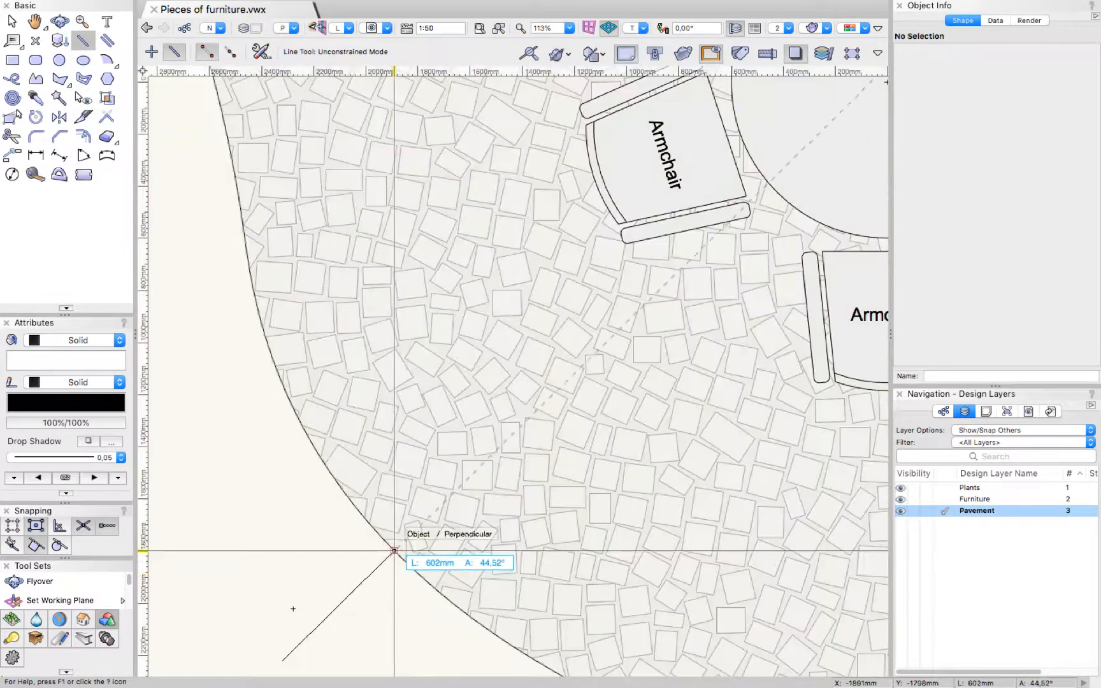
{"action": "left_click", "coordinate": [394, 551]}
{"action": "key", "text": "x"}
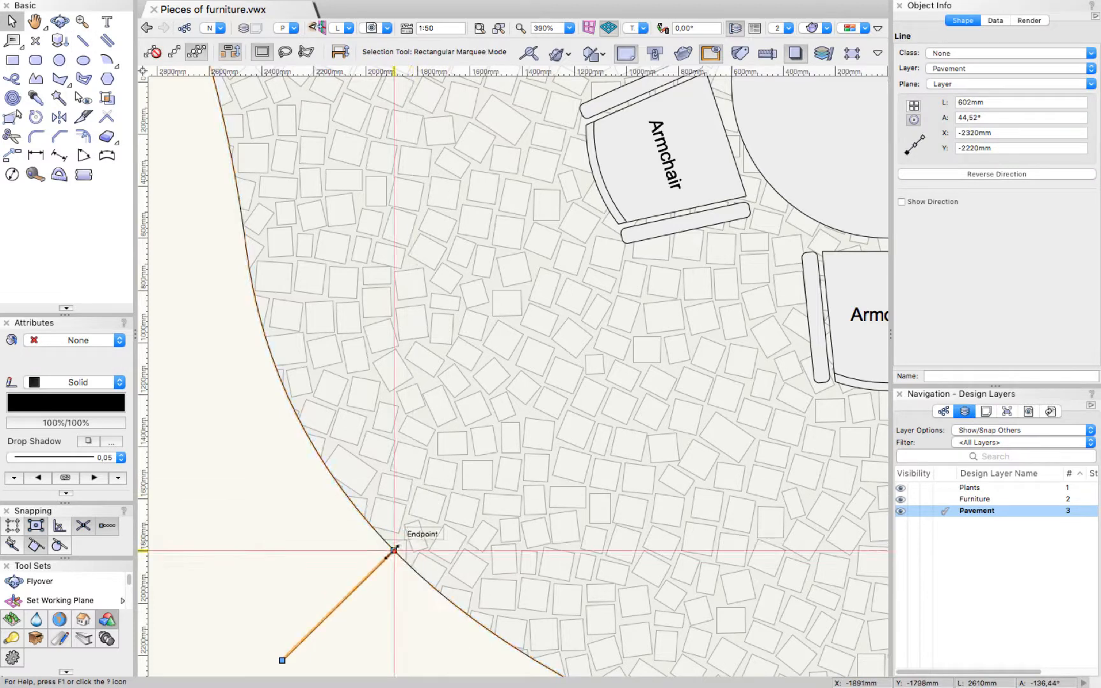
{"action": "left_click", "coordinate": [332, 539]}
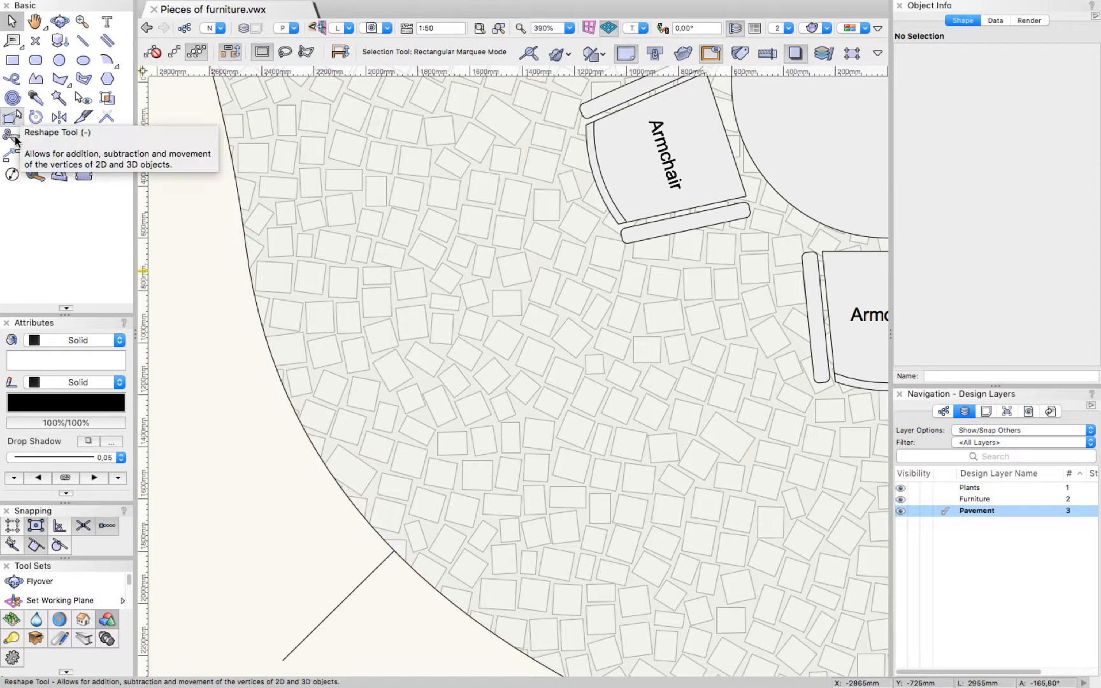
Split the pavement outline where the guide line meets it, using the Split tool's Point Split mode.
{"action": "left_click", "coordinate": [83, 117]}
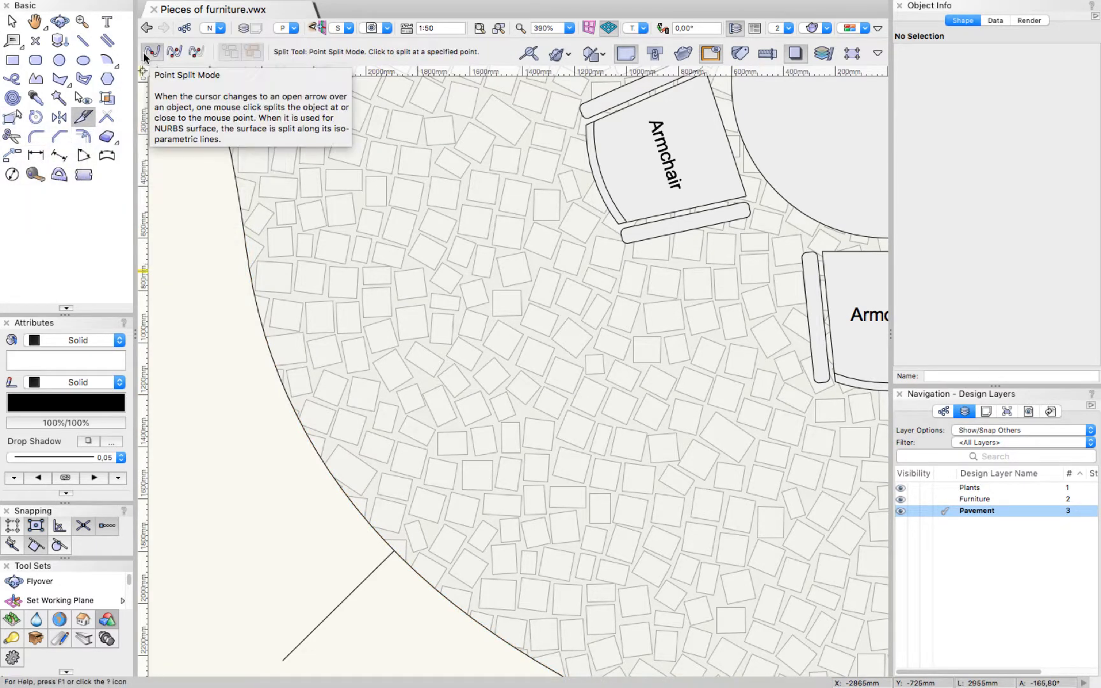
{"action": "left_click", "coordinate": [395, 546]}
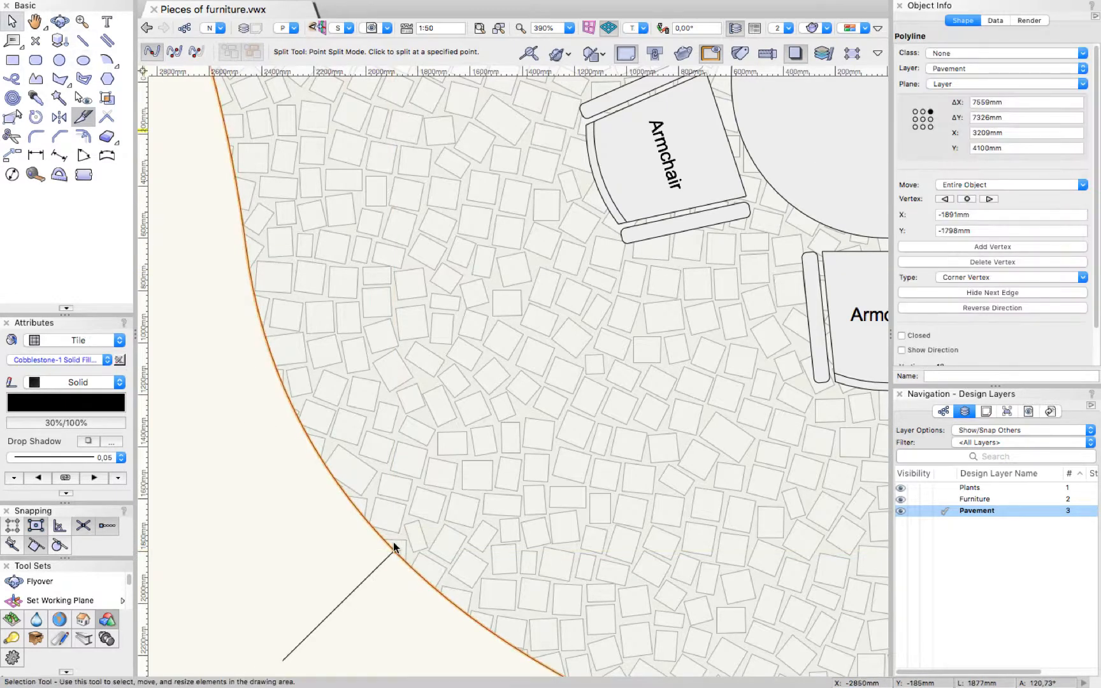
{"action": "key", "text": "x"}
{"action": "key", "text": "x"}
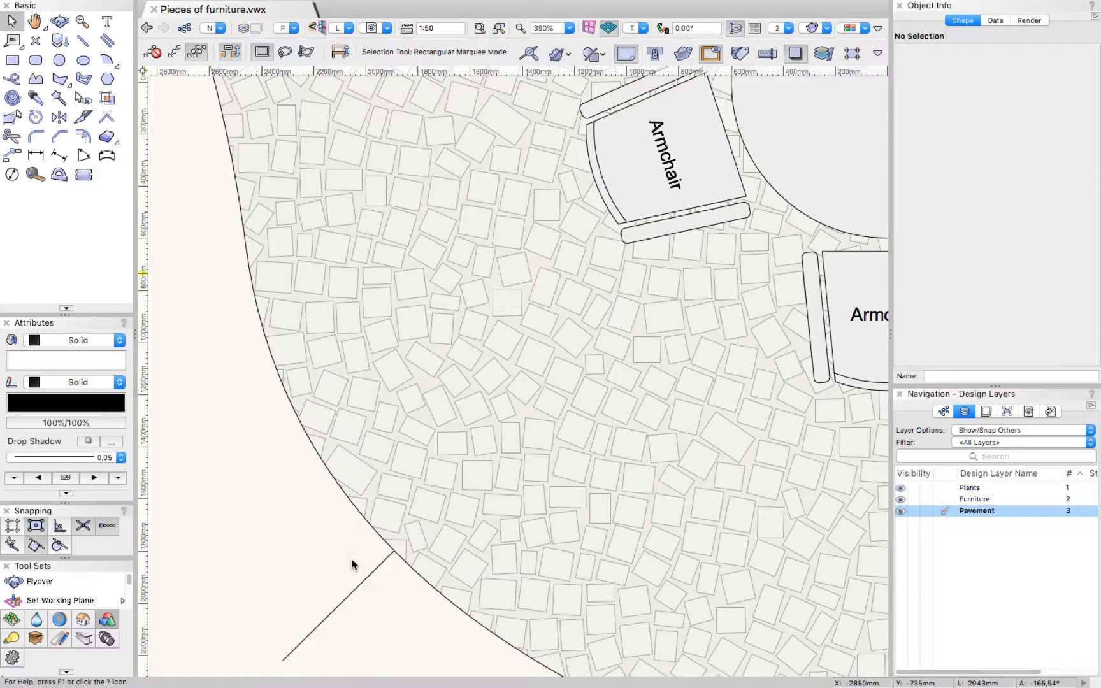
Draw a three-point rotated rectangle about 178 by 175 mm from the guide line's end at the pavement edge, aligned to that line.
{"action": "left_click", "coordinate": [13, 62]}
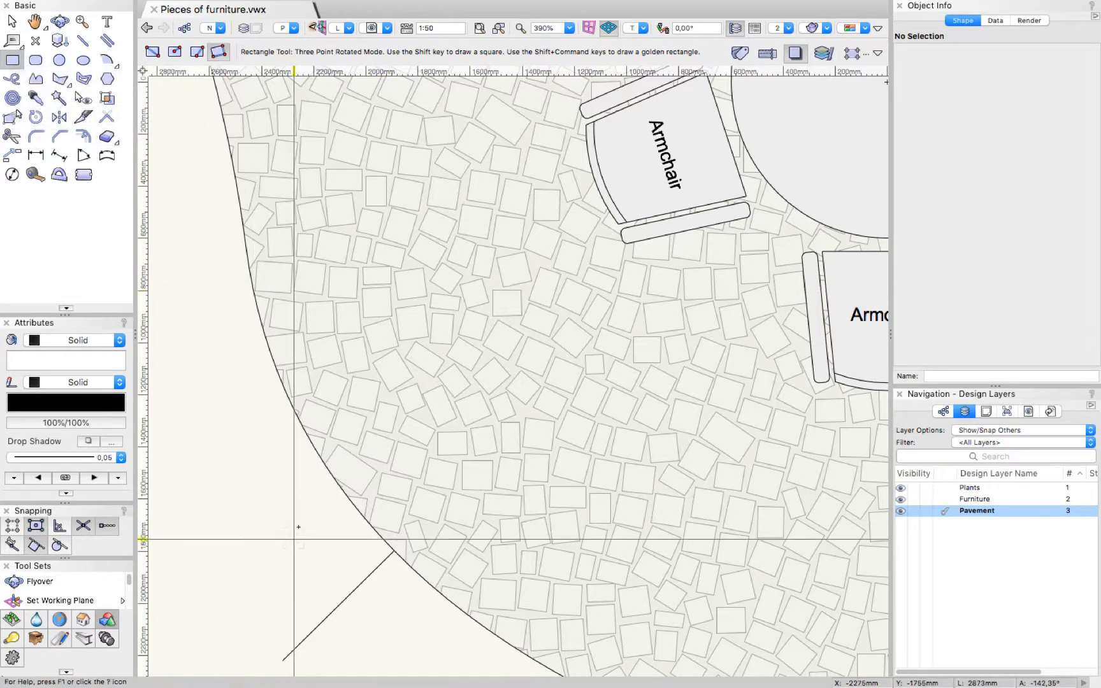
{"action": "left_click", "coordinate": [394, 551]}
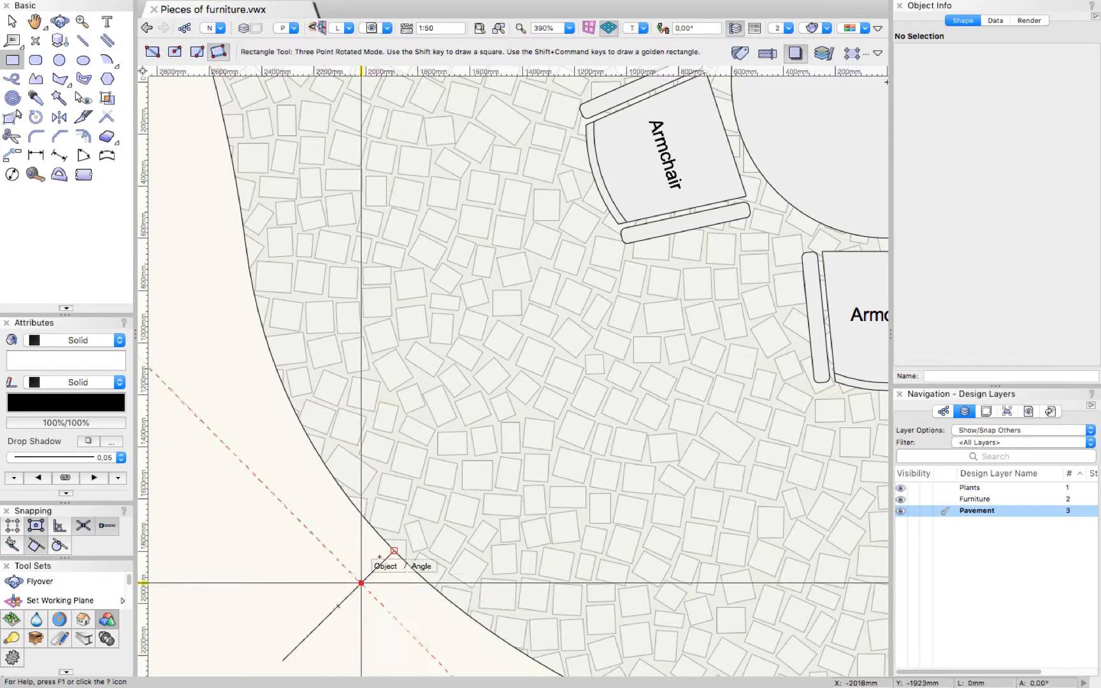
{"action": "left_click", "coordinate": [329, 550]}
{"action": "key", "text": "x"}
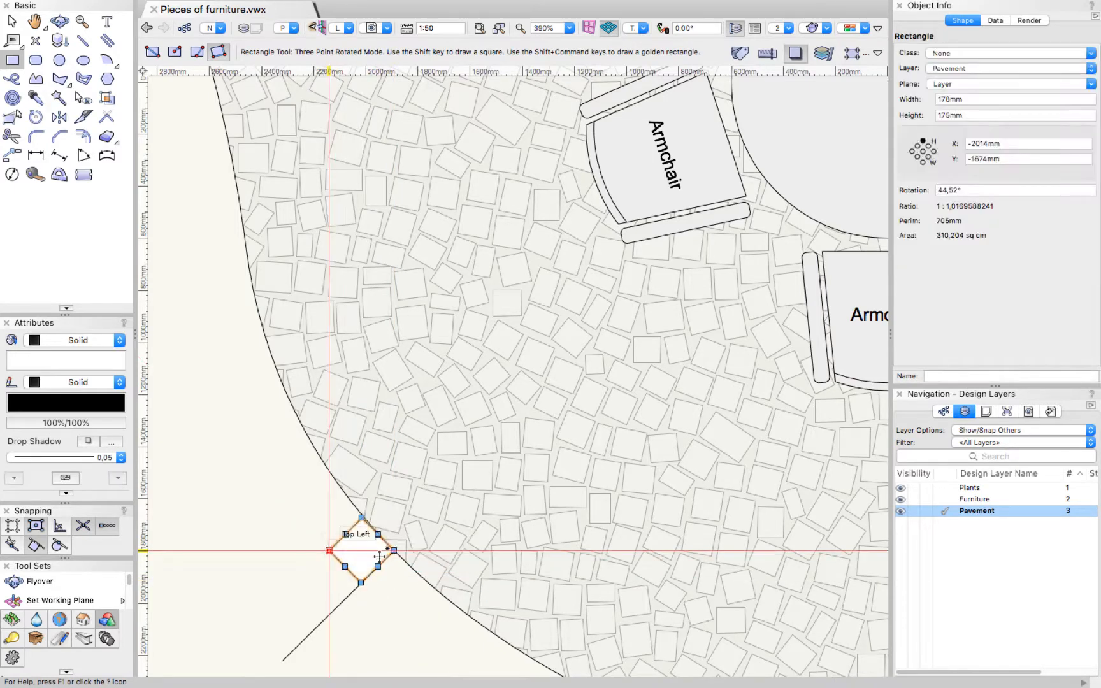
Set the rotated rectangle's width and height to 100 mm each.
{"action": "double_click", "coordinate": [978, 99]}
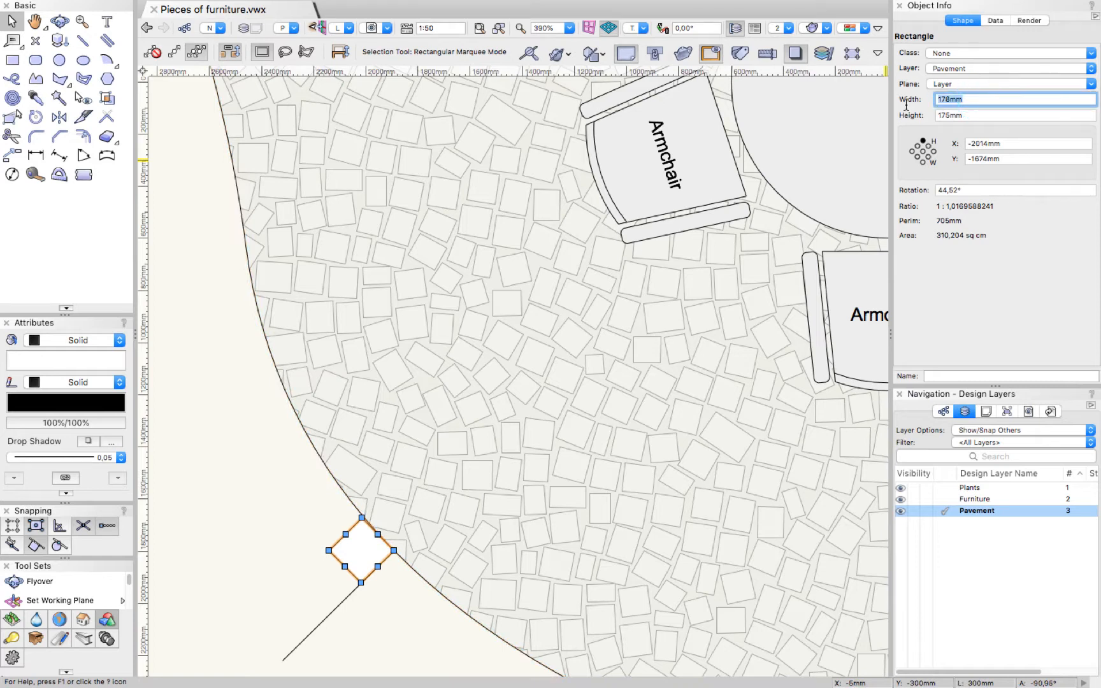
{"action": "type", "text": "100"}
{"action": "key", "text": "Tab"}
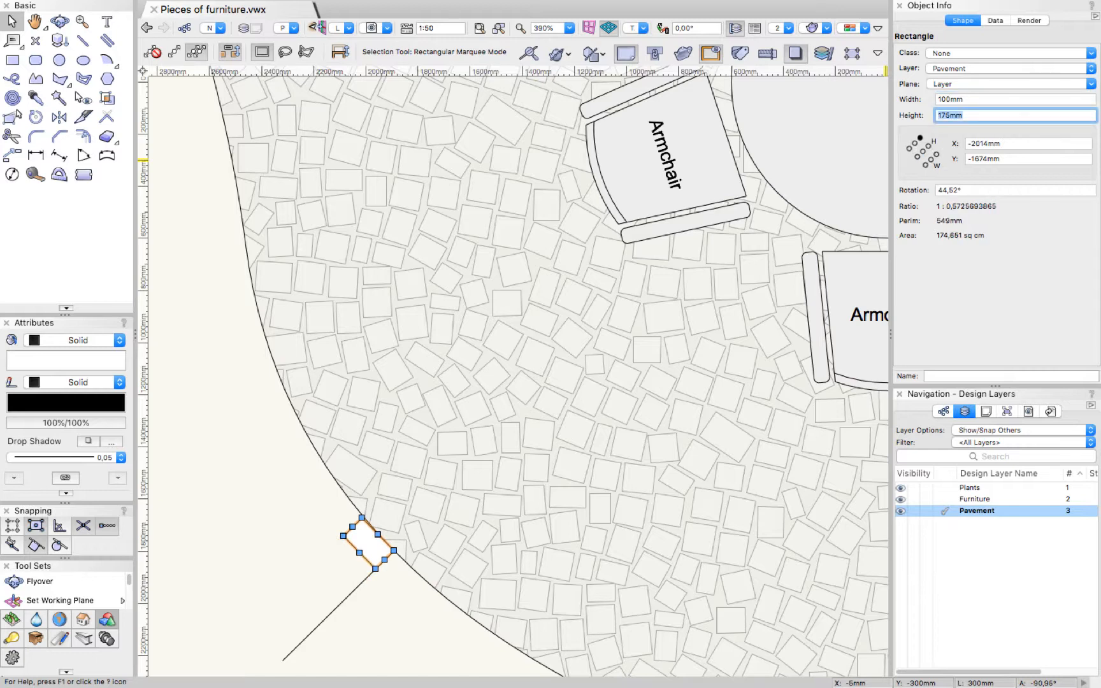
{"action": "type", "text": "100"}
{"action": "key", "text": "Return"}
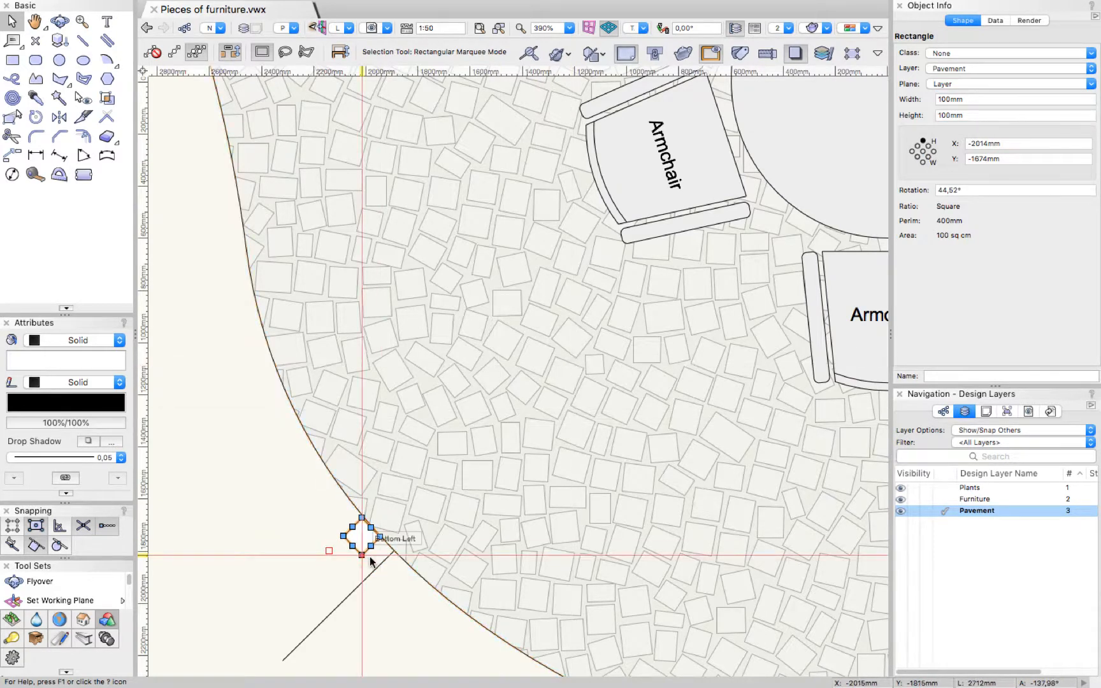
{"action": "left_click", "coordinate": [330, 560]}
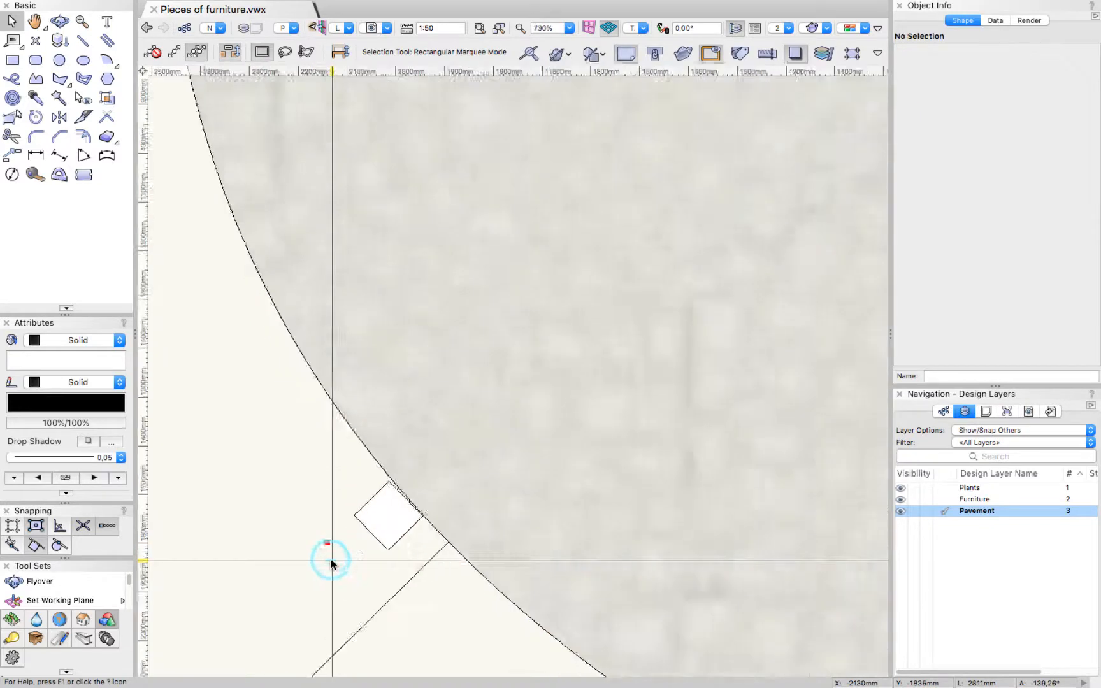
Move the 100 mm square so its center sits on the guide line's end at the pavement edge, and delete the line.
{"action": "scroll", "coordinate": [330, 560], "scroll_direction": "up", "scroll_amount": 4}
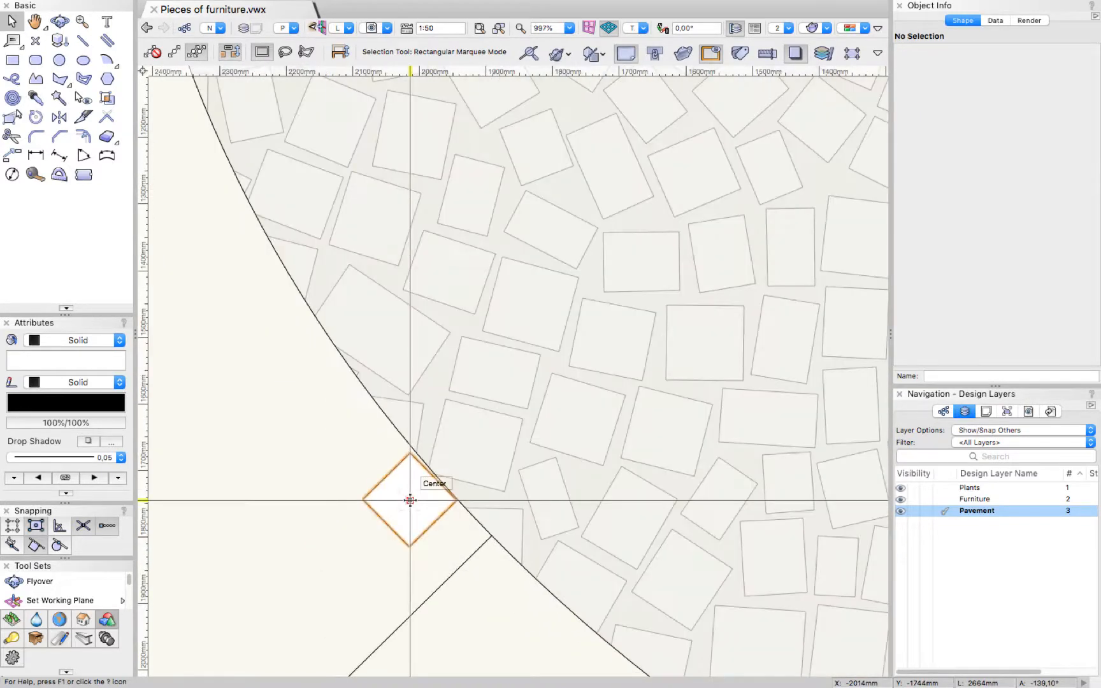
{"action": "left_click_drag", "start_coordinate": [409, 500], "coordinate": [490, 538]}
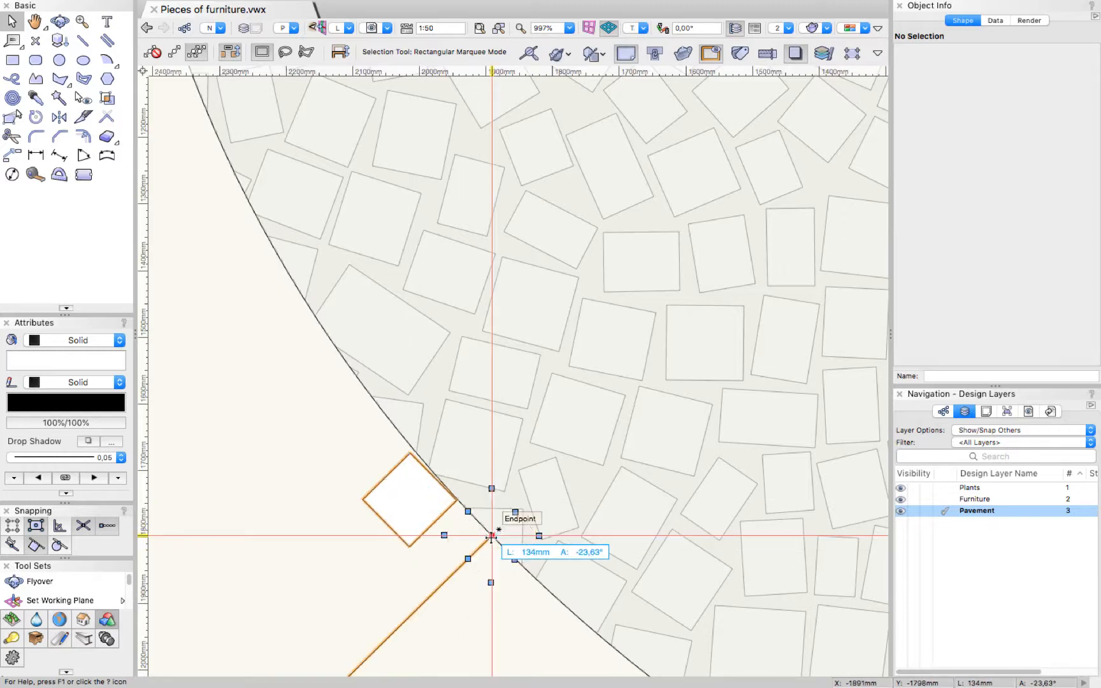
{"action": "left_click", "coordinate": [431, 588]}
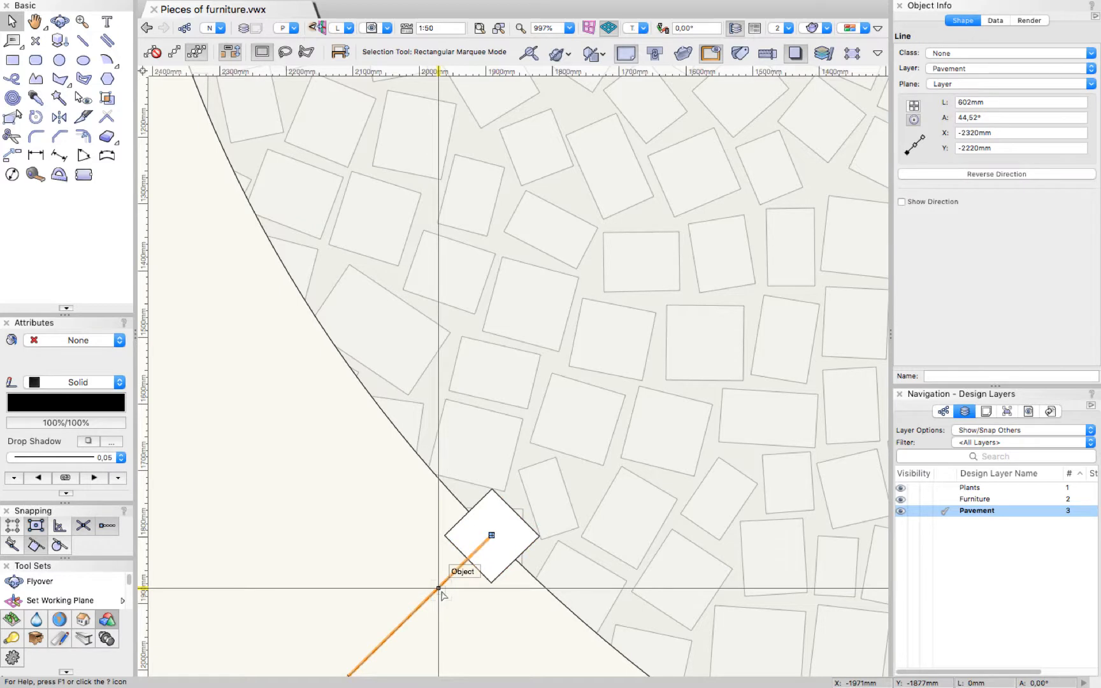
{"action": "key", "text": "Delete"}
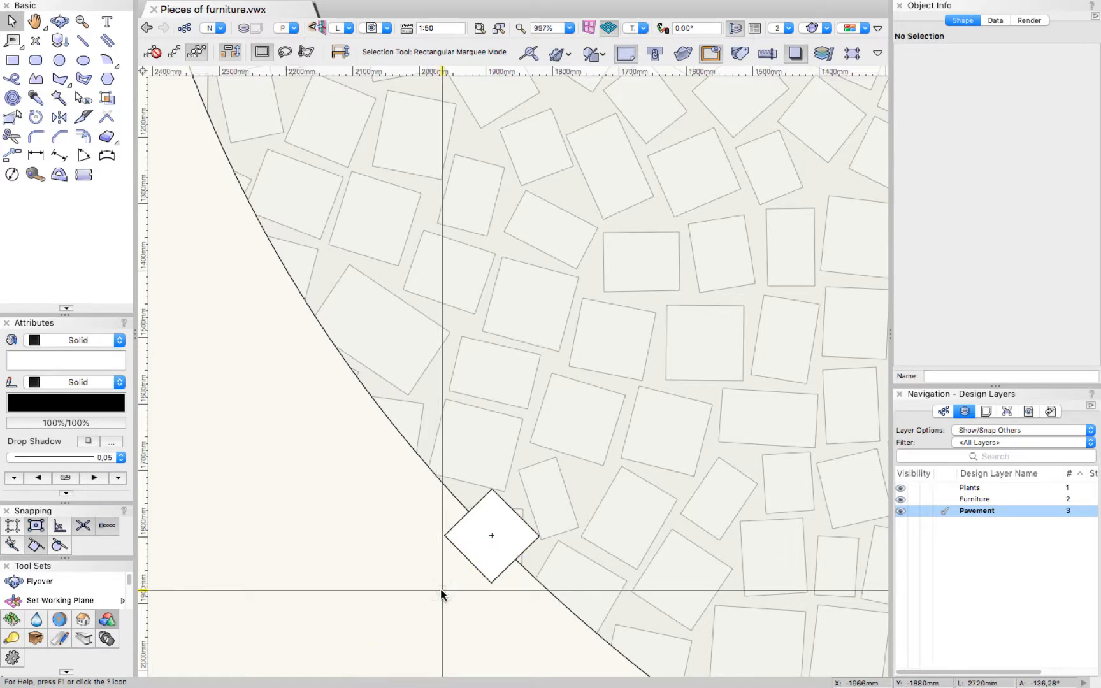
{"action": "scroll", "coordinate": [442, 594], "scroll_direction": "down", "scroll_amount": 10}
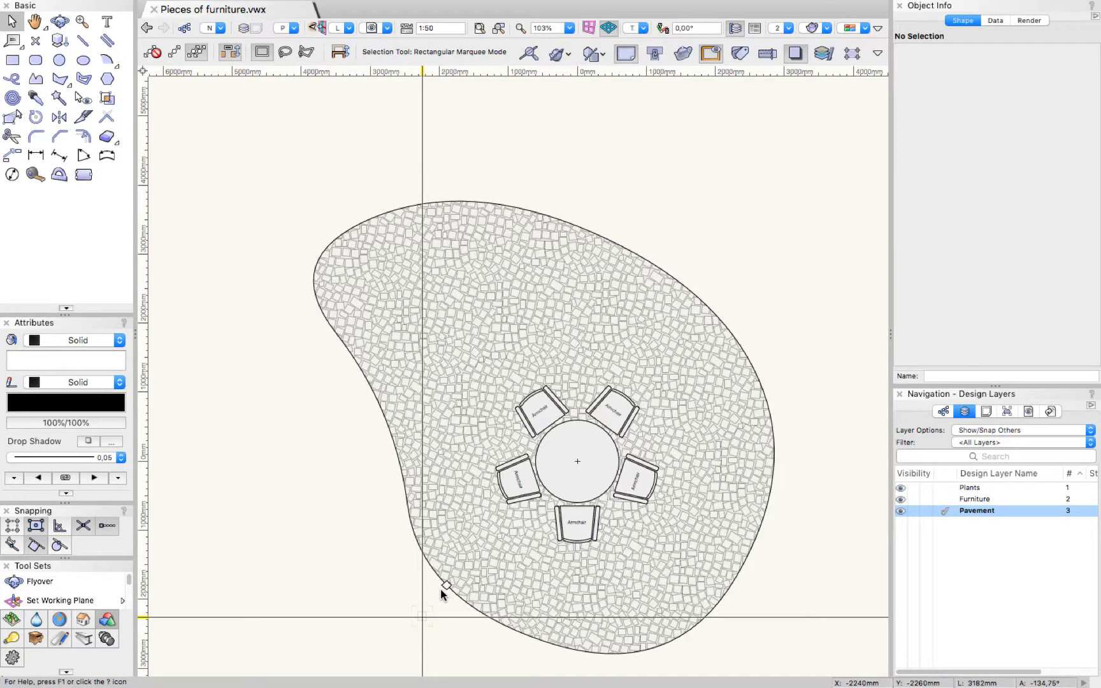
Duplicate the 100 mm square along the pavement outline with 50 duplicates, centered on and tangent to the path, keeping original orientation.
{"action": "left_click_drag", "start_coordinate": [408, 622], "coordinate": [465, 564], "text": "alt"}
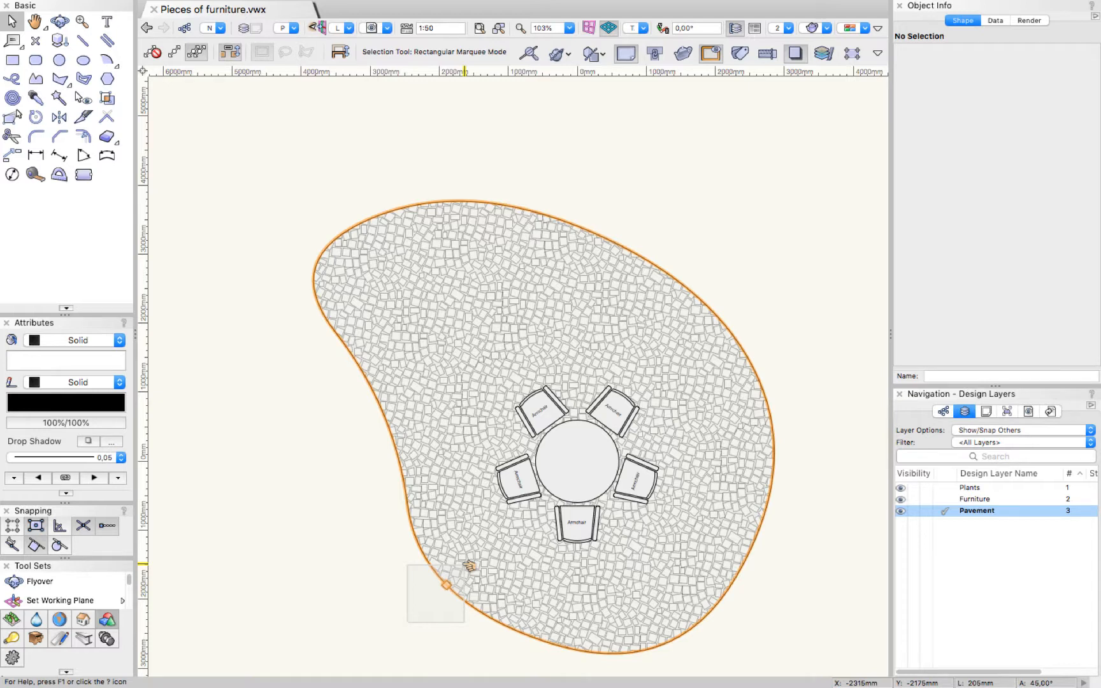
{"action": "left_click_drag", "start_coordinate": [469, 566], "coordinate": [462, 569], "text": "alt"}
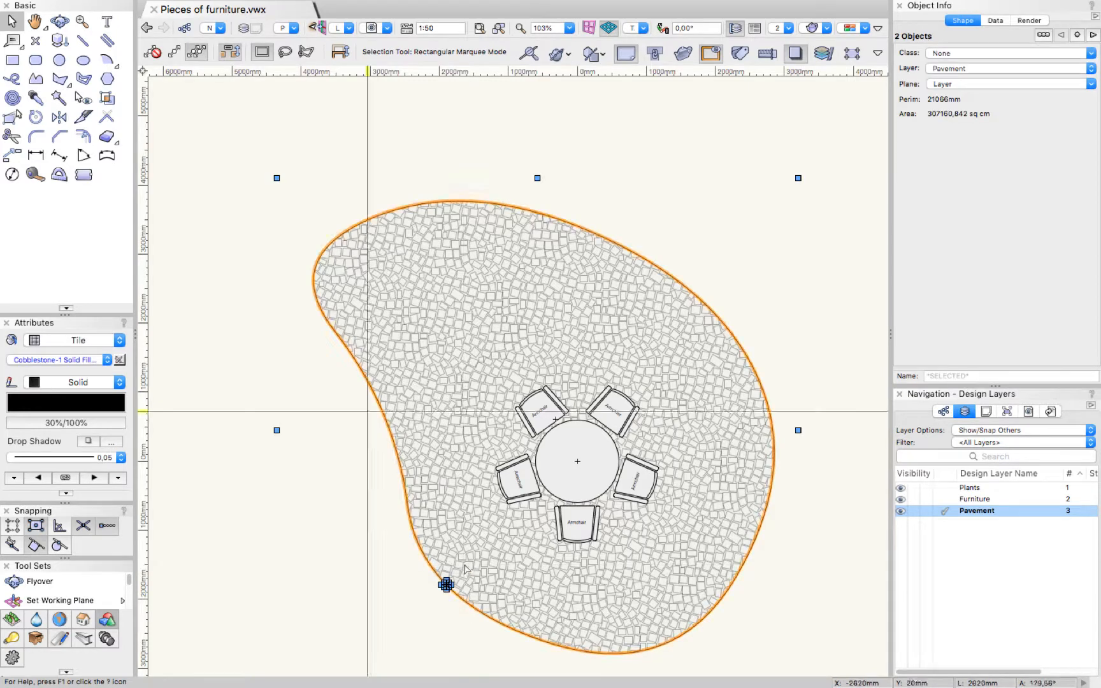
{"action": "mouse_move", "coordinate": [165, 6]}
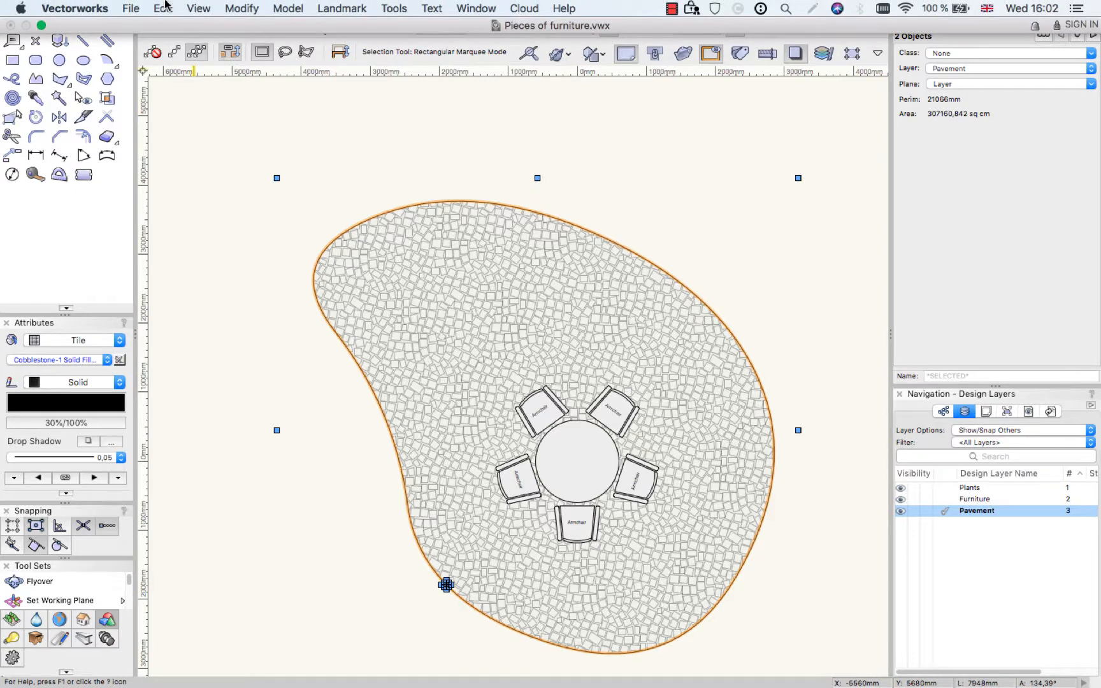
{"action": "left_click", "coordinate": [163, 8]}
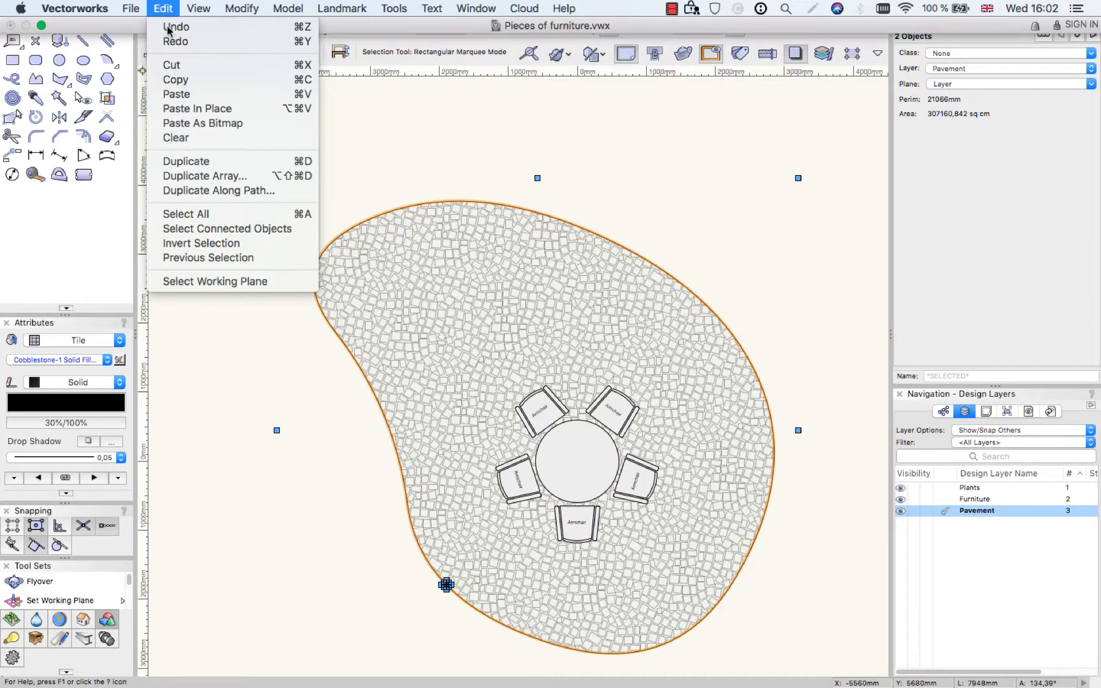
{"action": "key", "text": "Down"}
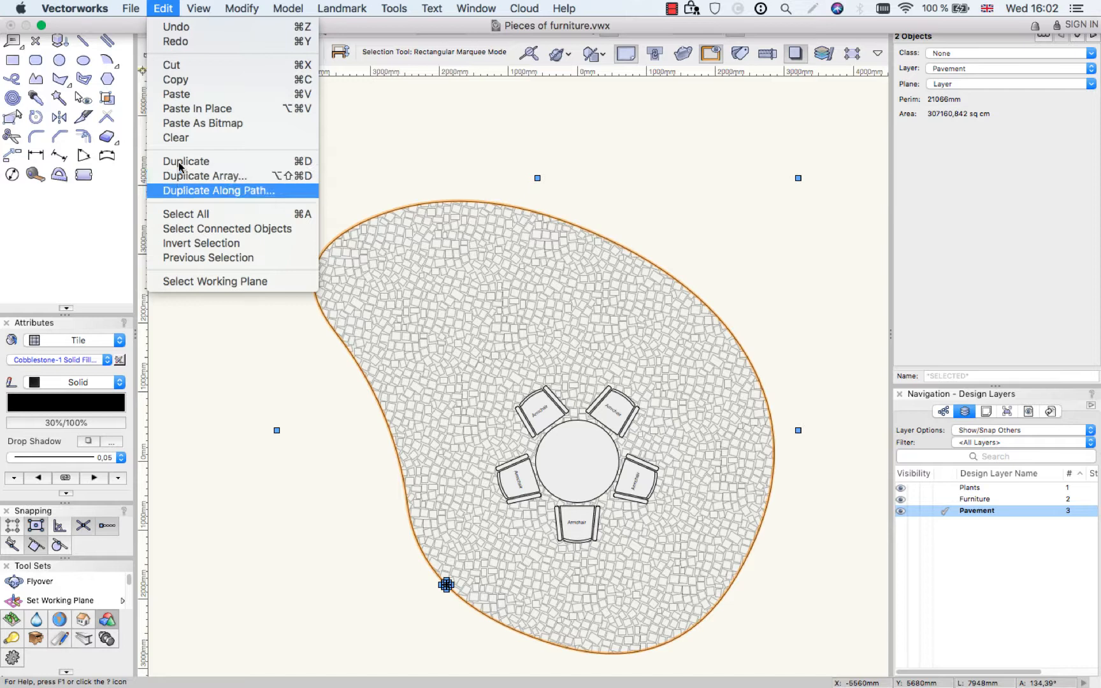
{"action": "left_click", "coordinate": [181, 191]}
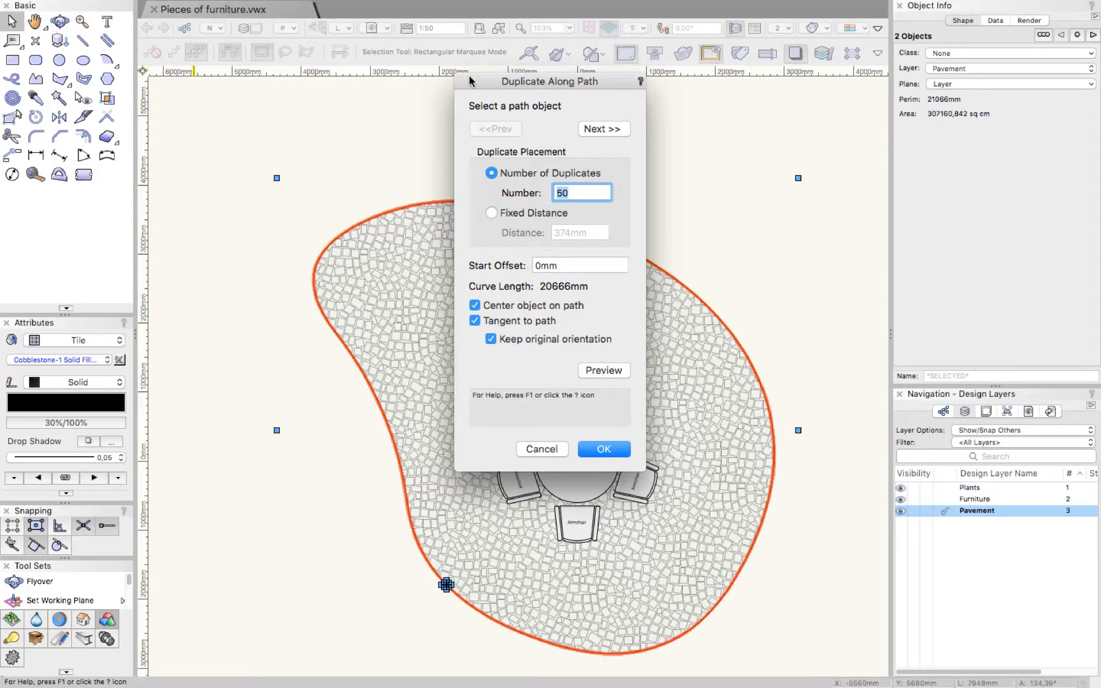
{"action": "left_click_drag", "start_coordinate": [469, 78], "coordinate": [813, 83]}
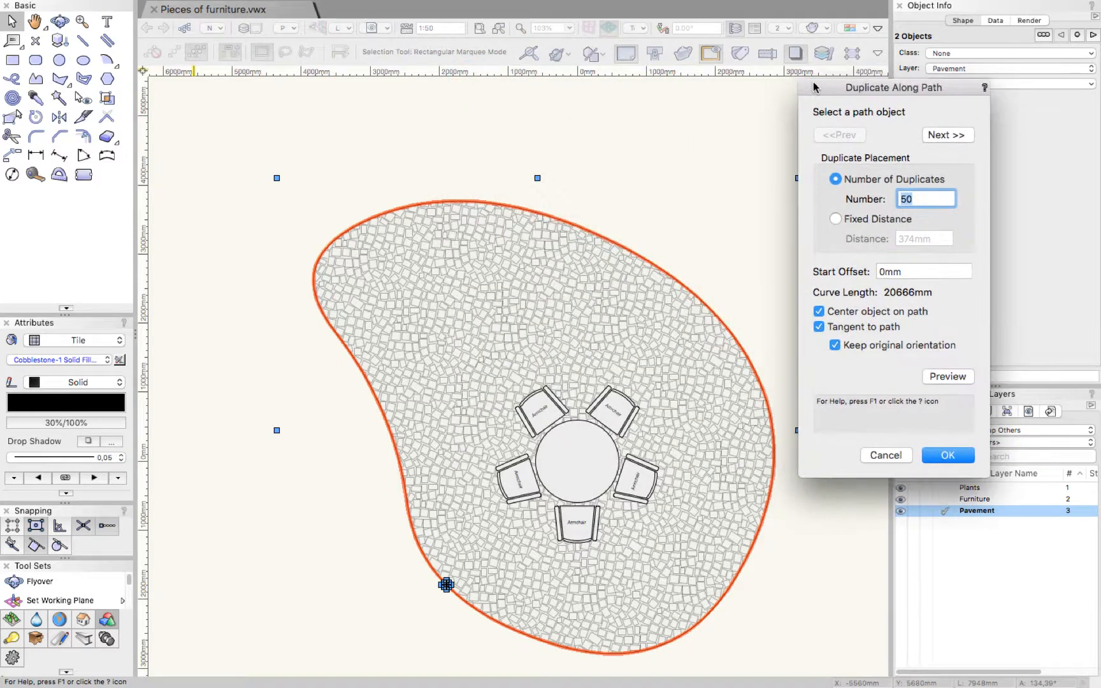
{"action": "left_click", "coordinate": [948, 137]}
{"action": "left_click", "coordinate": [840, 135]}
{"action": "left_click", "coordinate": [942, 378]}
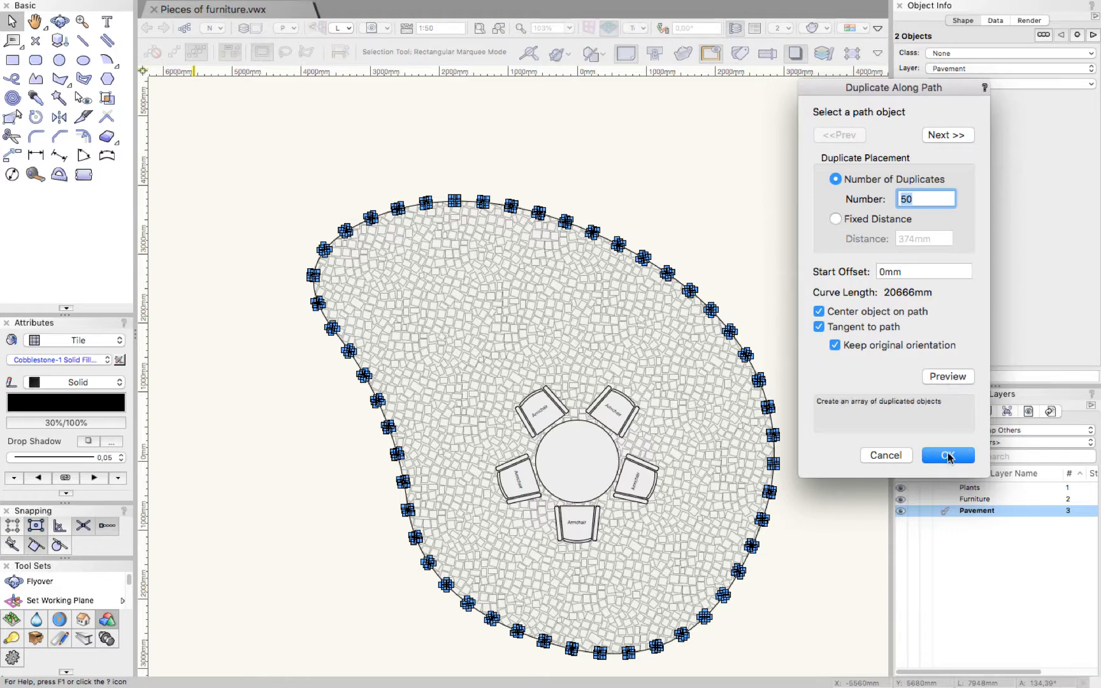
{"action": "left_click", "coordinate": [949, 456]}
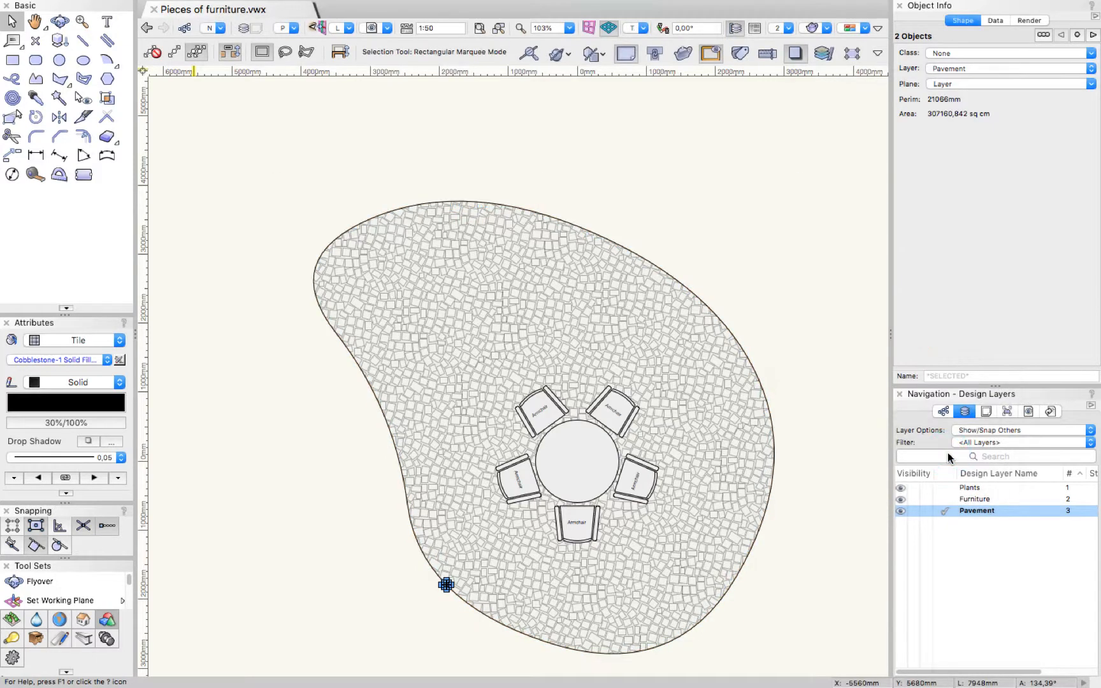
{"action": "left_click", "coordinate": [844, 397]}
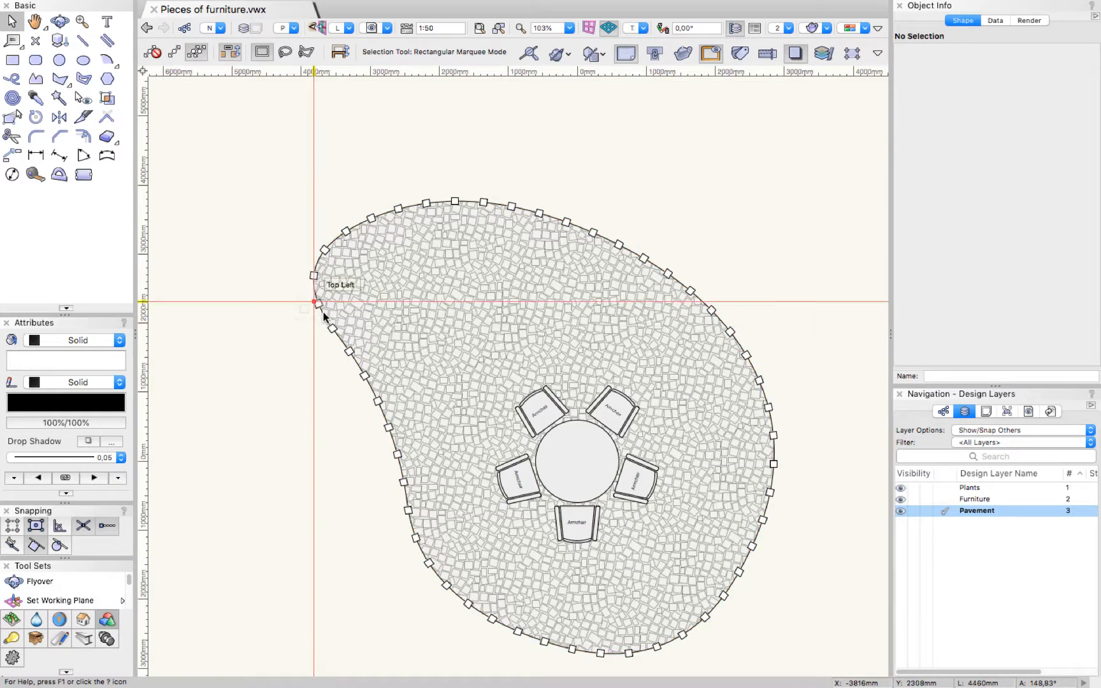
Offset the pavement outline outward by about 301 mm, using the Offset tool's Offset by Point mode.
{"action": "left_click", "coordinate": [359, 293]}
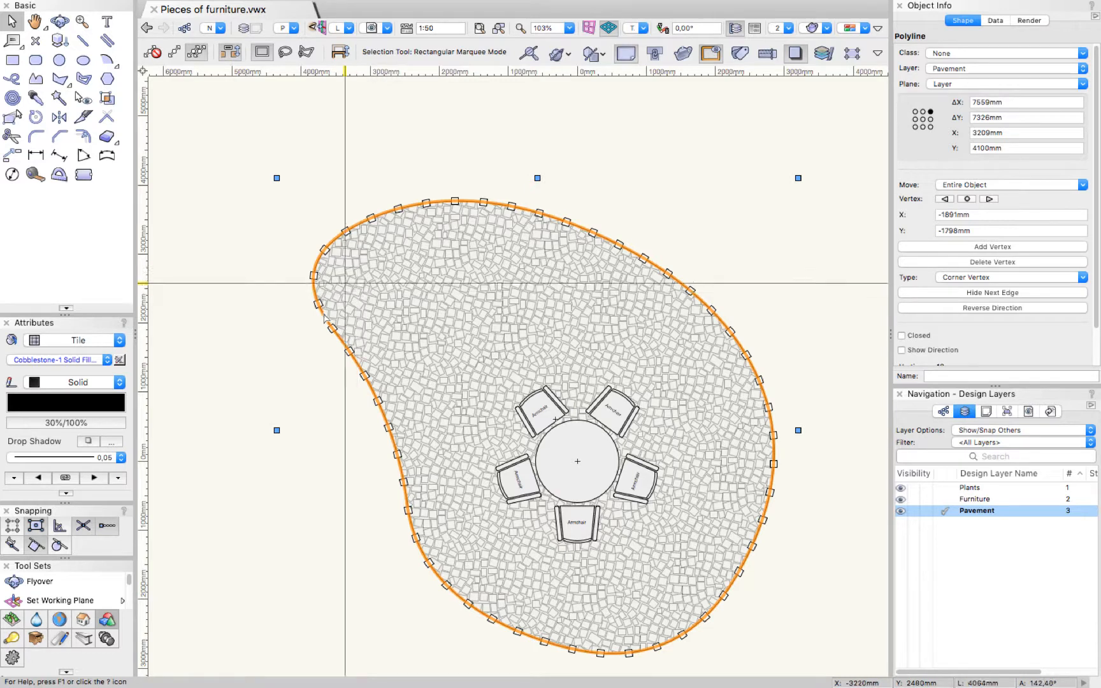
{"action": "left_click", "coordinate": [68, 141]}
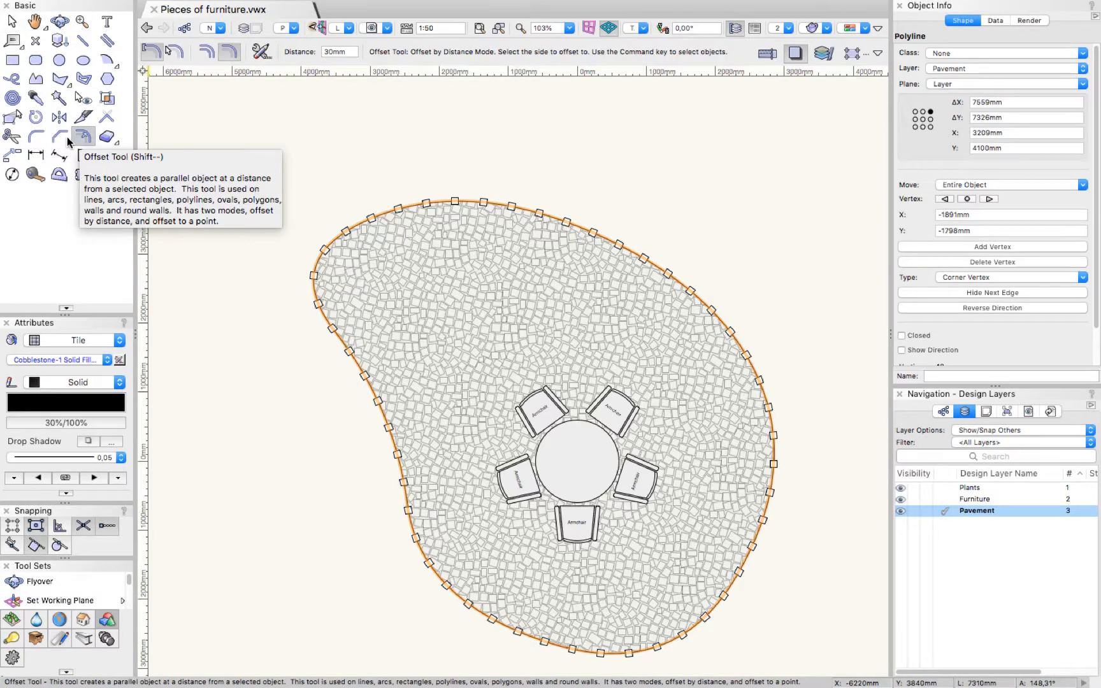
{"action": "left_click", "coordinate": [173, 51]}
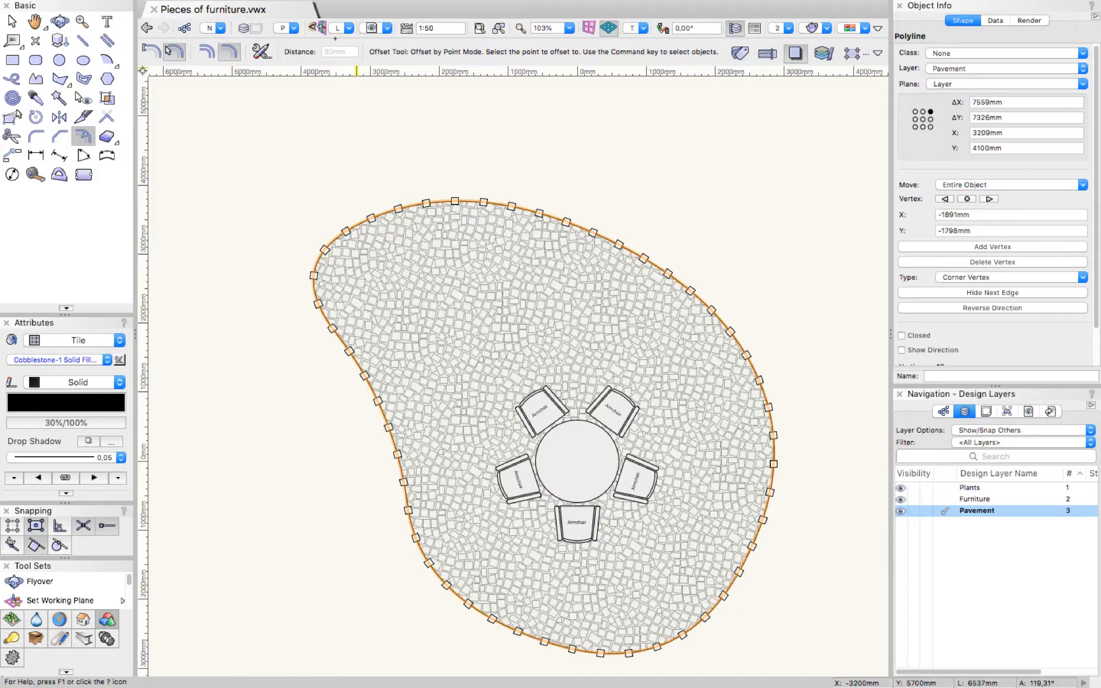
{"action": "scroll", "coordinate": [321, 332], "scroll_direction": "up", "scroll_amount": 5}
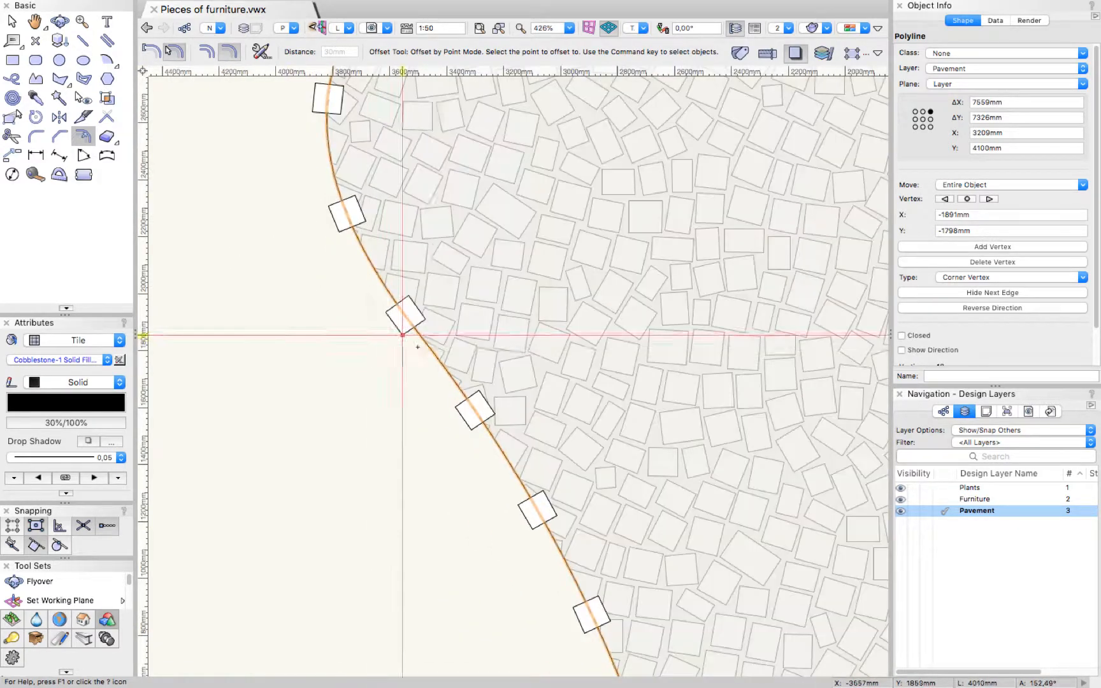
{"action": "left_click", "coordinate": [437, 358]}
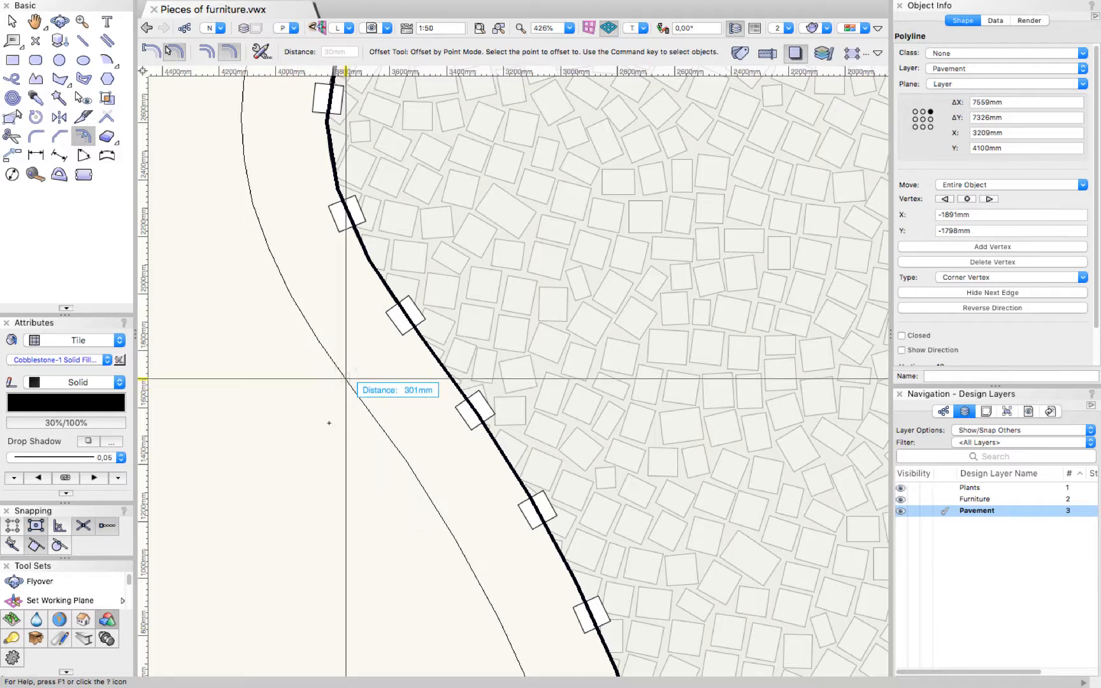
{"action": "left_click", "coordinate": [346, 379]}
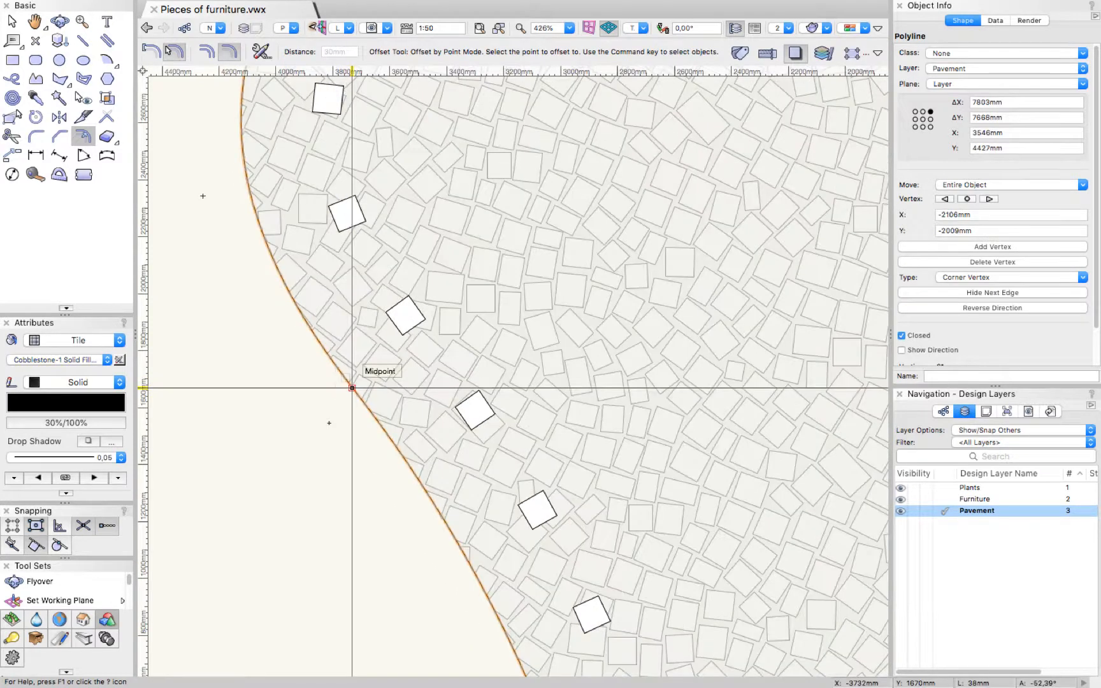
{"action": "scroll", "coordinate": [351, 388], "scroll_direction": "down", "scroll_amount": 5}
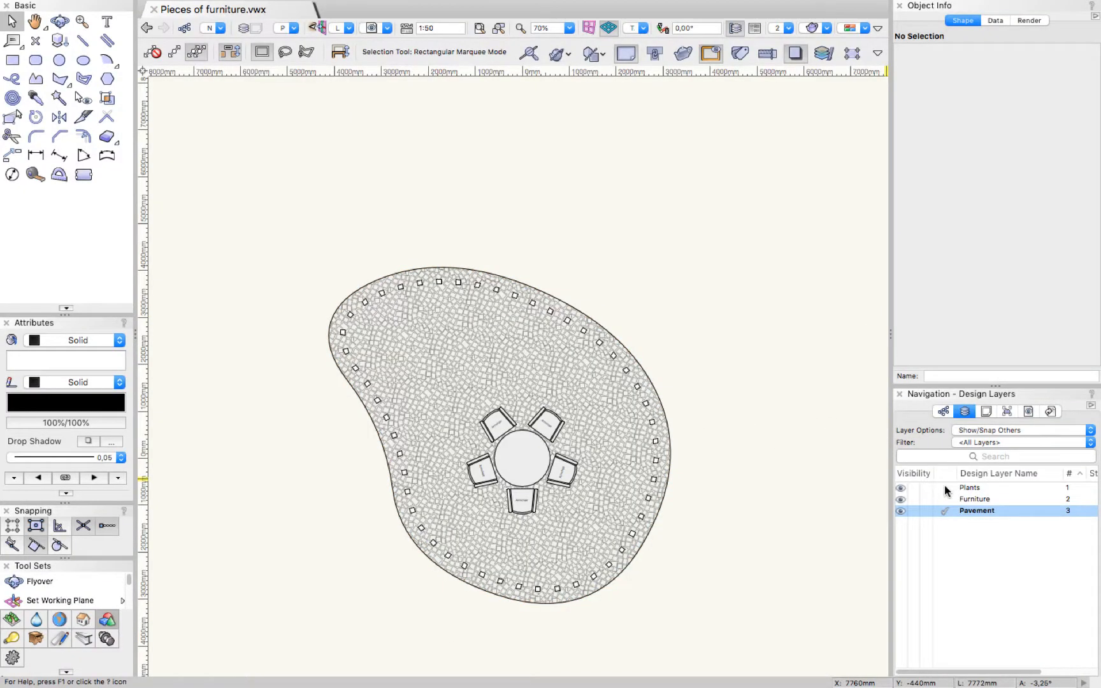
Make Plants the active layer and draw a circle of about 1393 mm radius in the pavement's upper-left area.
{"action": "left_click", "coordinate": [945, 488]}
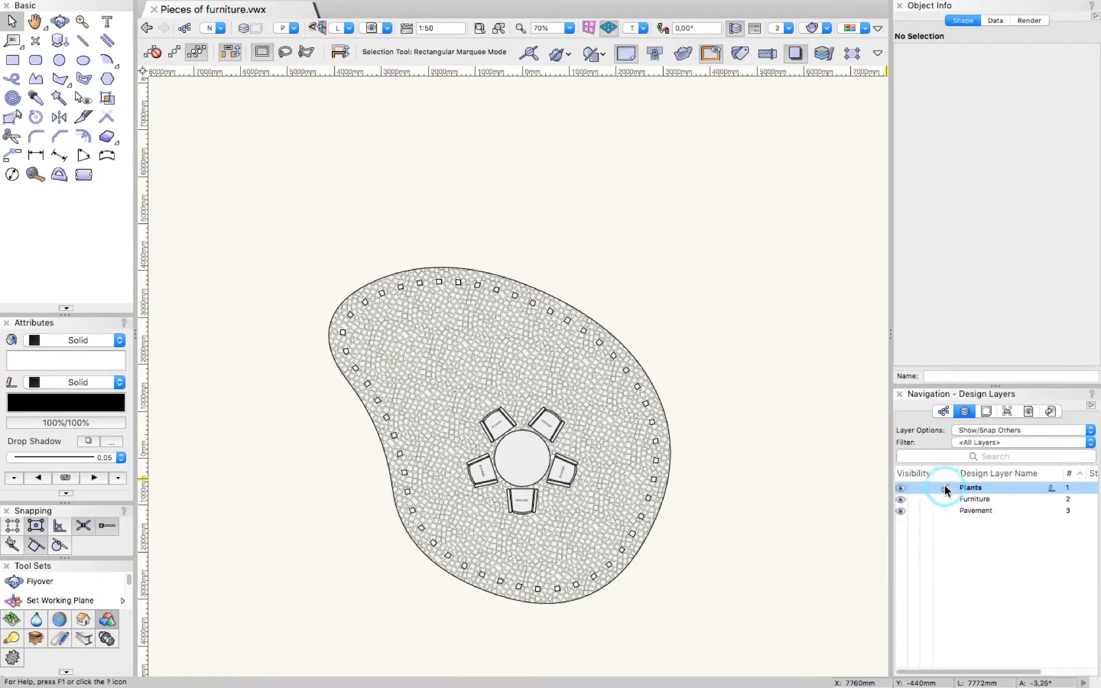
{"action": "left_click", "coordinate": [943, 412]}
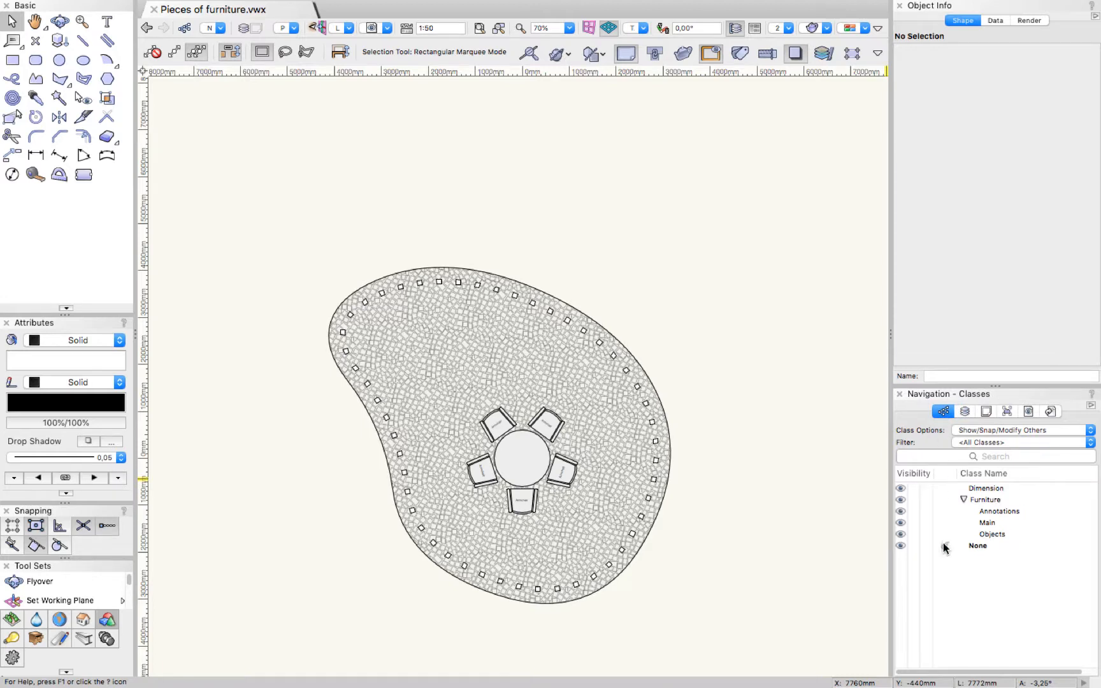
{"action": "left_click", "coordinate": [60, 60]}
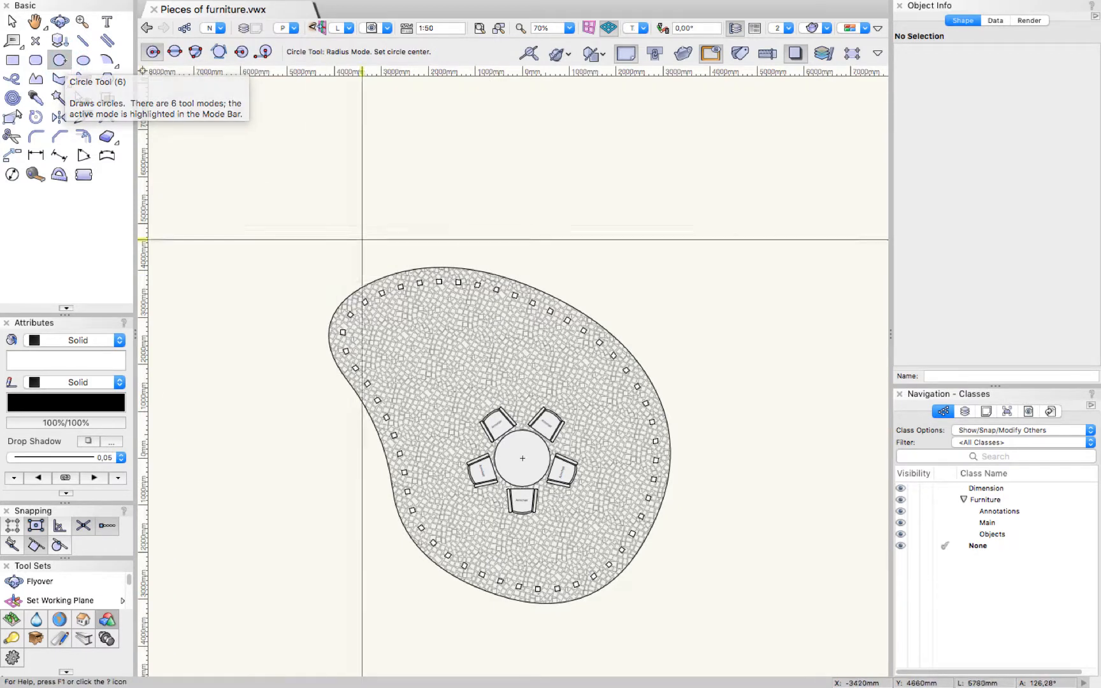
{"action": "left_click", "coordinate": [433, 361]}
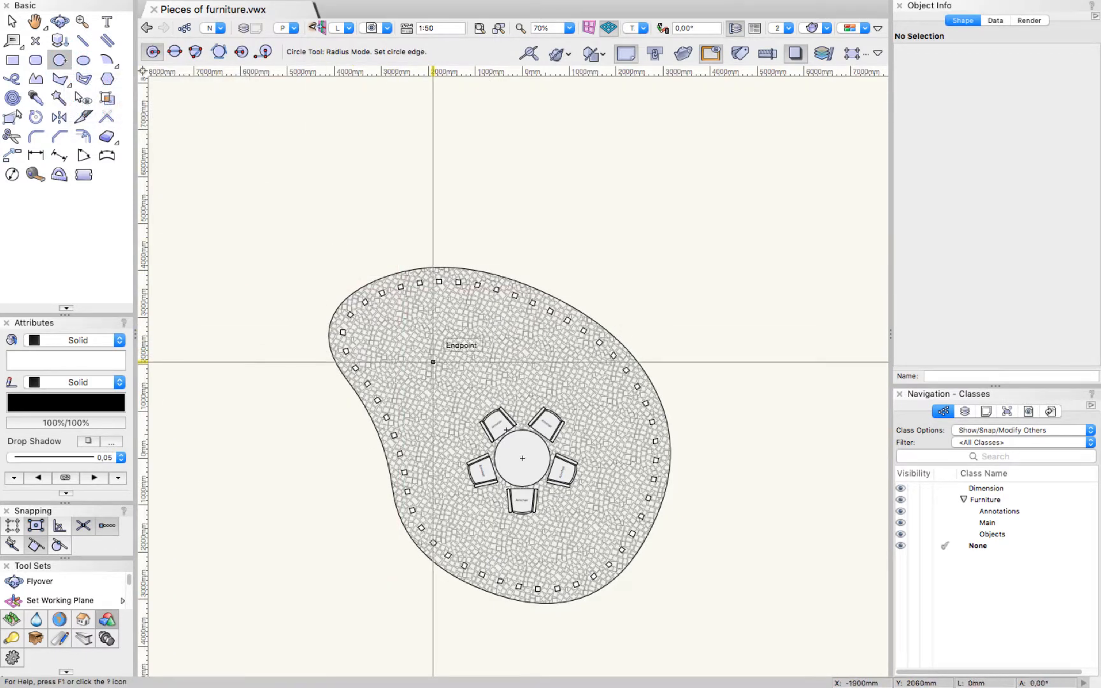
{"action": "left_click", "coordinate": [396, 309]}
{"action": "key", "text": "x"}
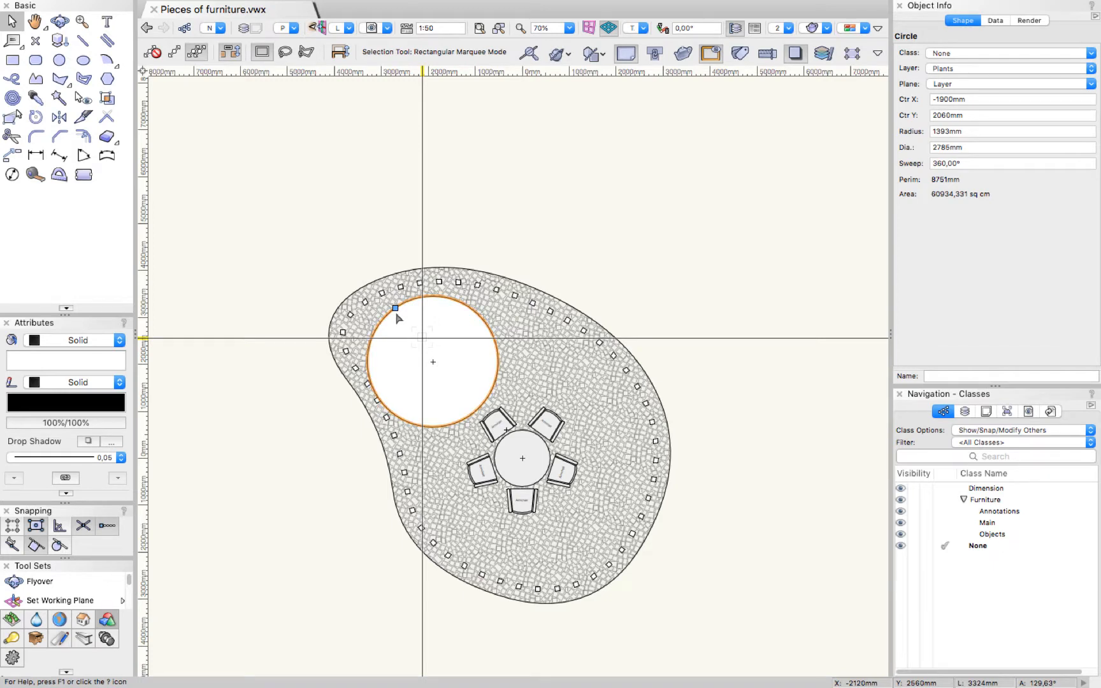
Nudge the large circle up and slightly right so its center sits at X -1867 mm, Y 2190 mm.
{"action": "key", "text": "shift+Up"}
{"action": "key", "text": "shift+Up"}
{"action": "key", "text": "shift+Up"}
{"action": "key", "text": "shift+Up"}
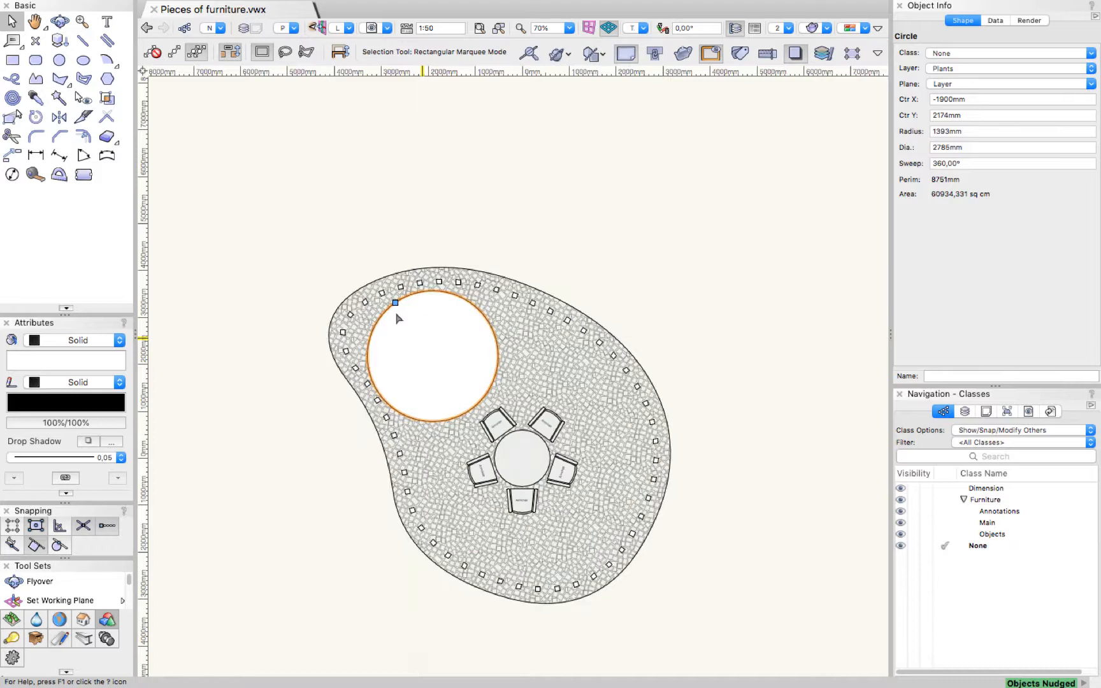
{"action": "key", "text": "shift+Right"}
{"action": "key", "text": "shift+Down"}
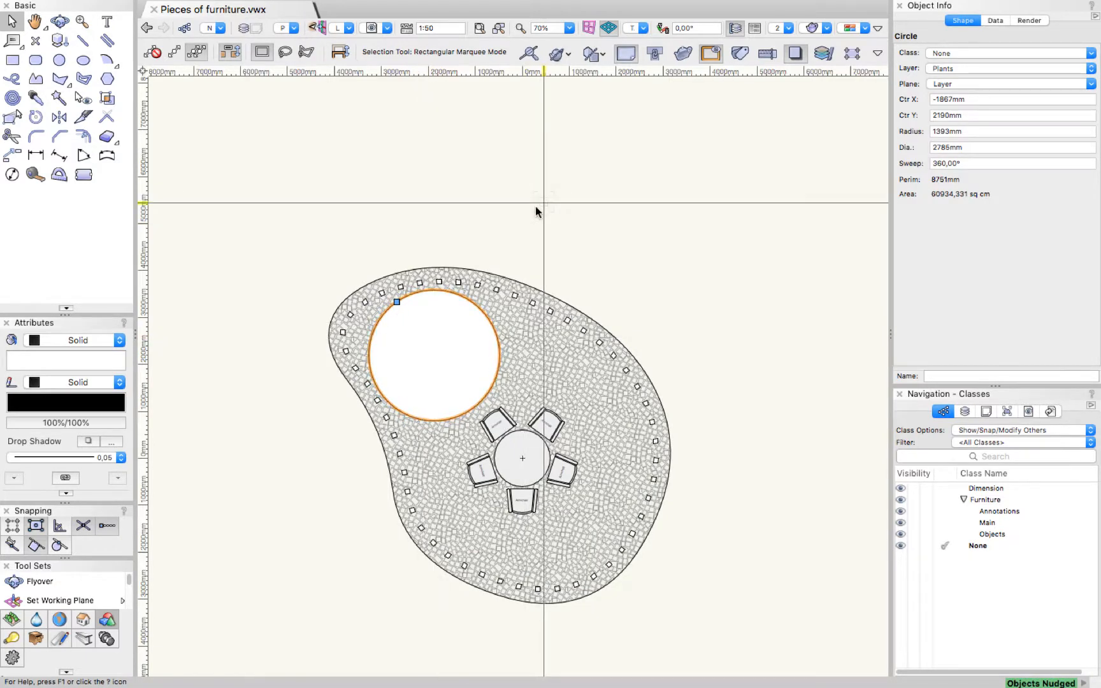
Draw a small circle of about 83 mm radius near the large circle's center and set its line thickness to 0.50.
{"action": "key", "text": "6"}
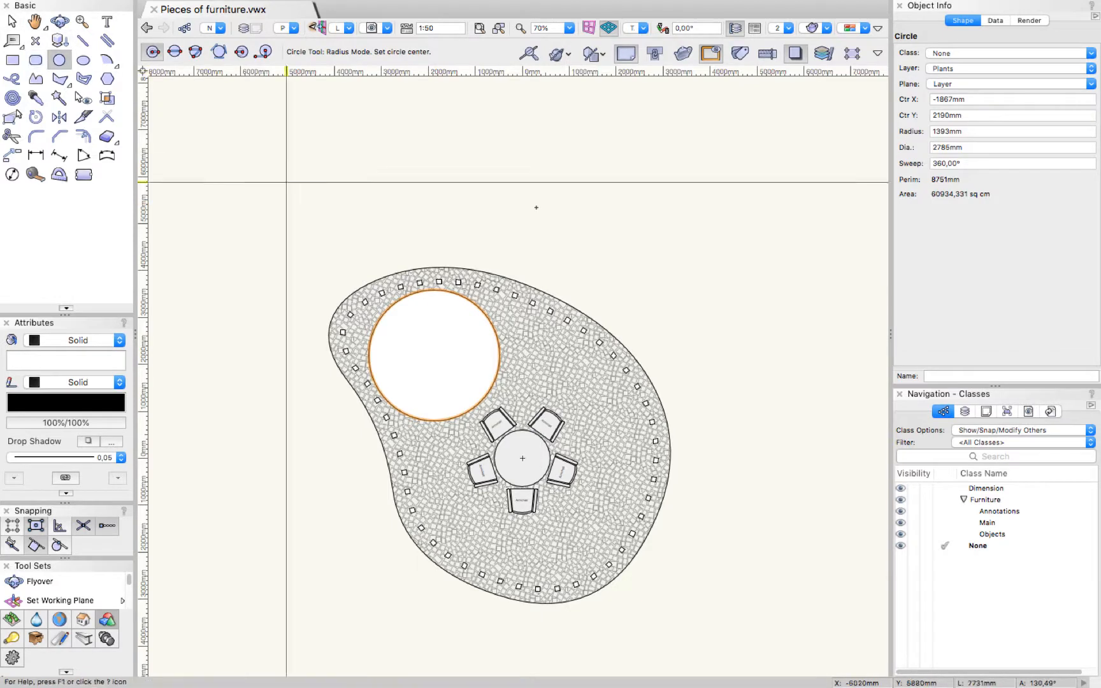
{"action": "scroll", "coordinate": [453, 361], "scroll_direction": "up", "scroll_amount": 3}
{"action": "scroll", "coordinate": [456, 361], "scroll_direction": "up", "scroll_amount": 3}
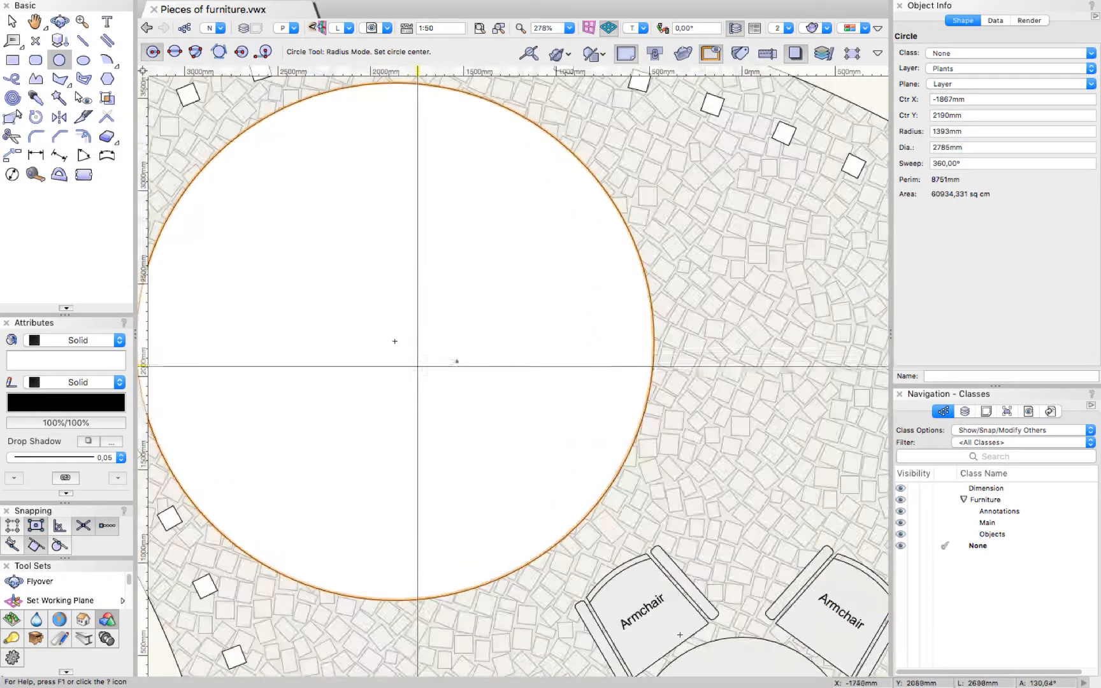
{"action": "left_click", "coordinate": [417, 368]}
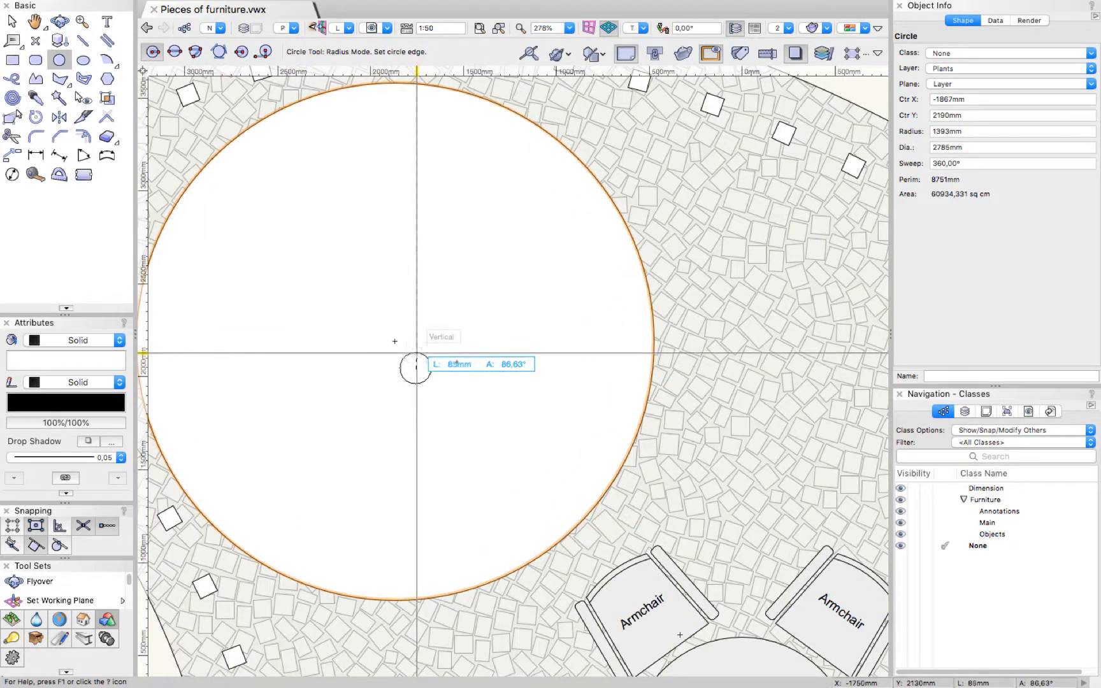
{"action": "left_click", "coordinate": [416, 352]}
{"action": "key", "text": "x"}
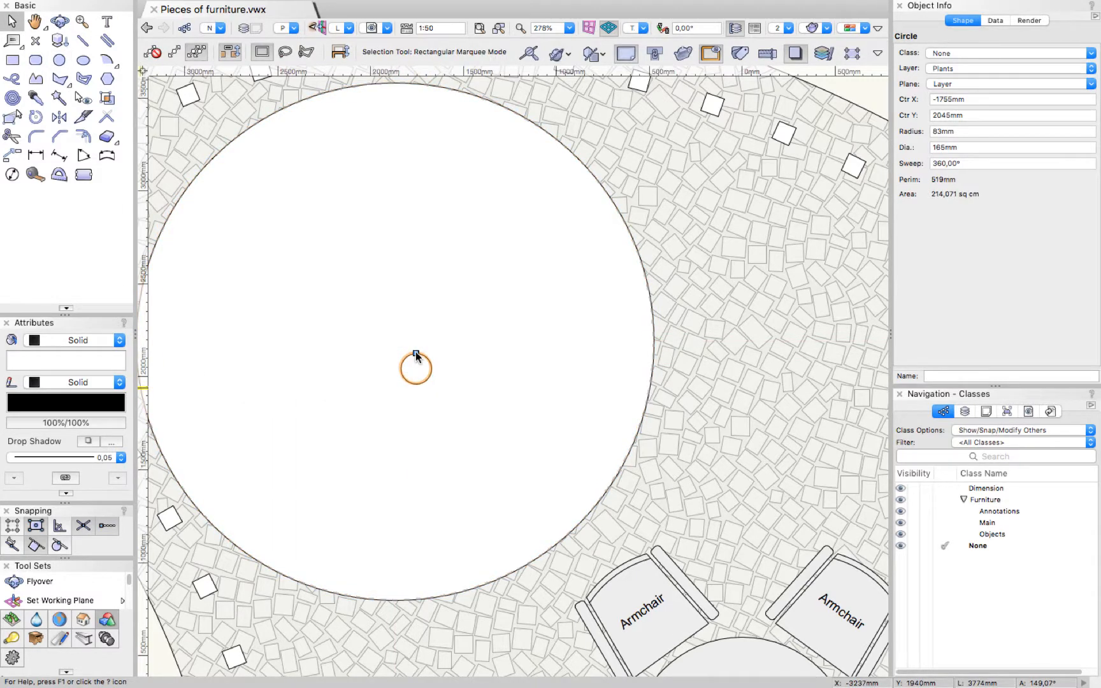
{"action": "left_click", "coordinate": [101, 456]}
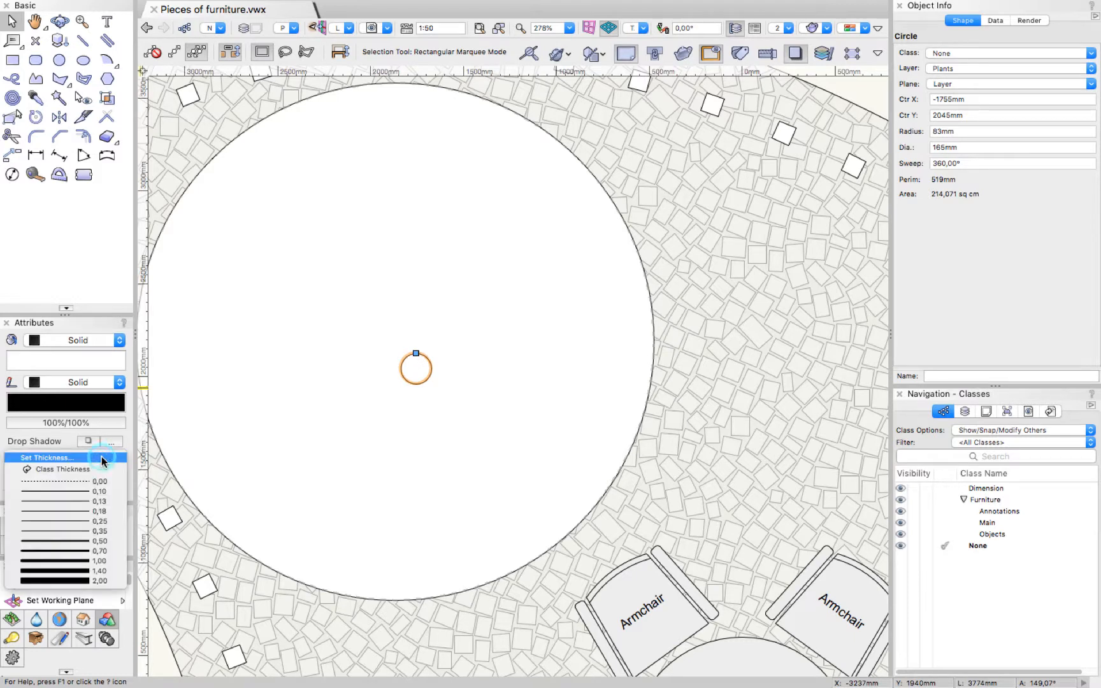
{"action": "left_click", "coordinate": [87, 541]}
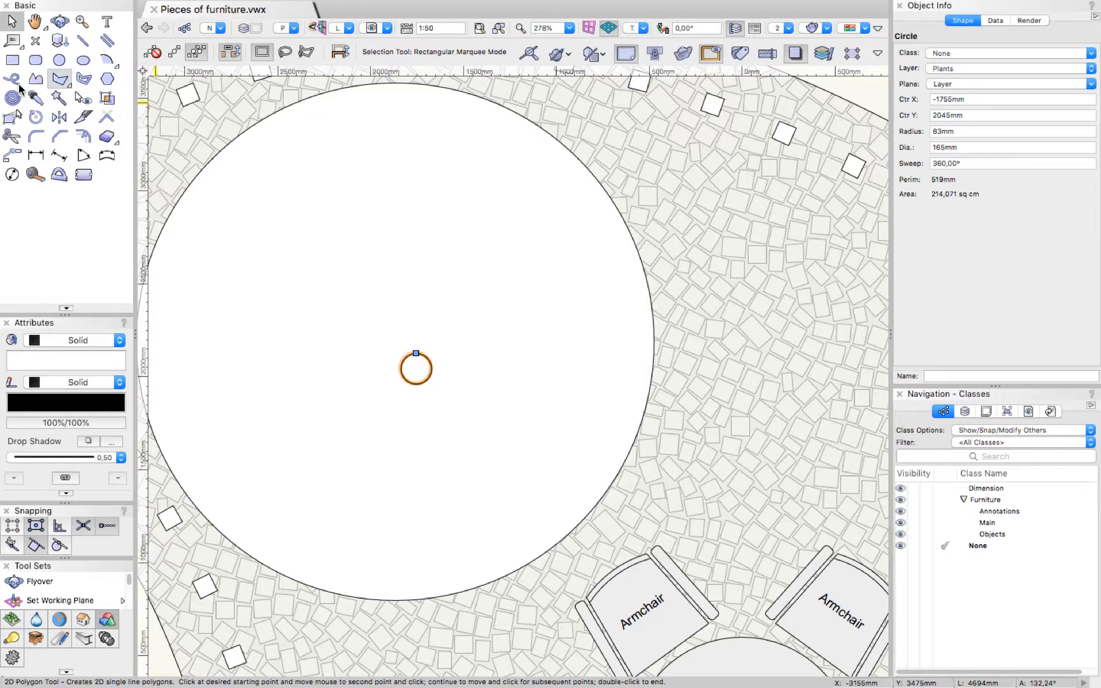
Draw an open four-segment zigzag polygon about 705 by 1406 mm from the small circle's center to the large circle's upper-left edge.
{"action": "key", "text": "8"}
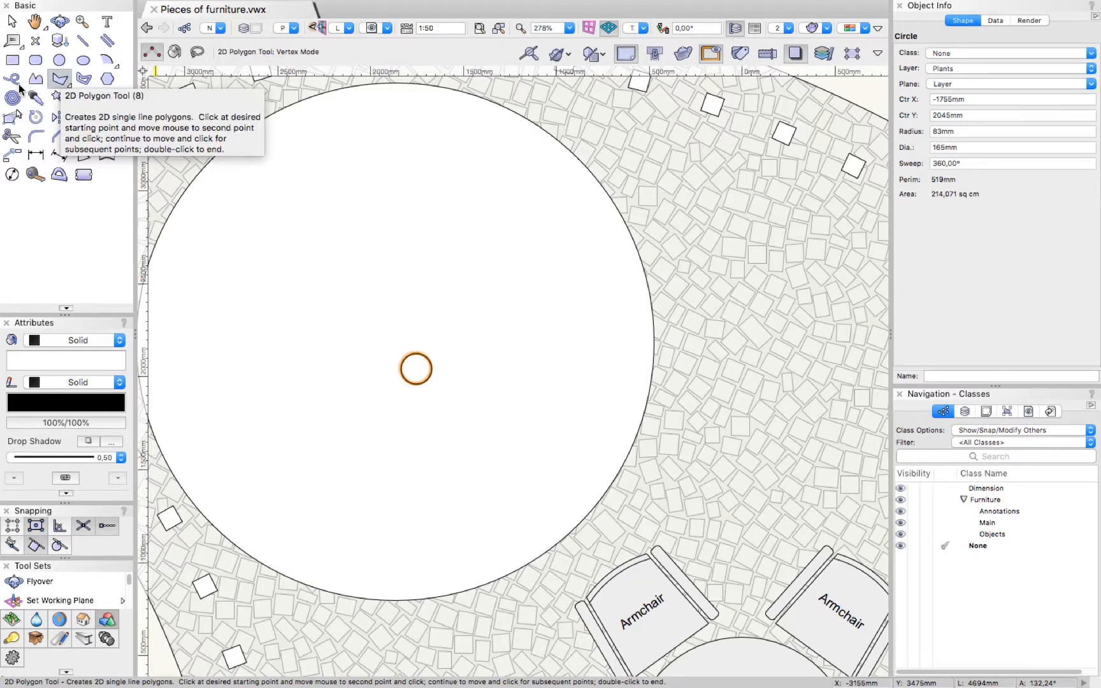
{"action": "left_click", "coordinate": [416, 368]}
{"action": "left_click", "coordinate": [347, 266]}
{"action": "left_click", "coordinate": [376, 223]}
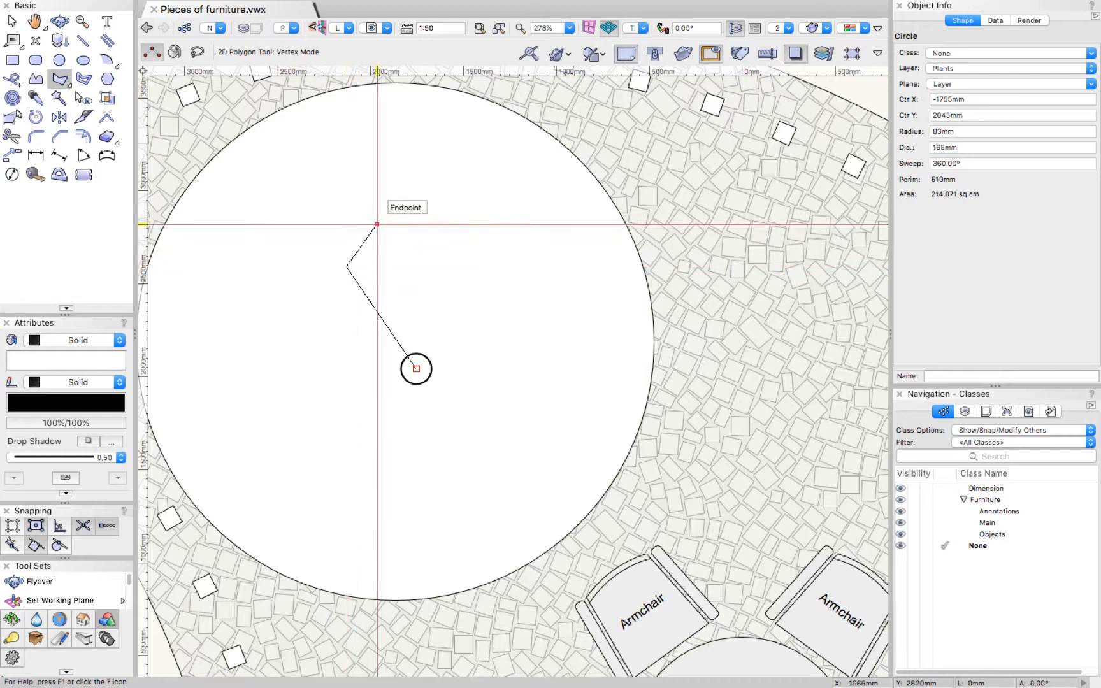
{"action": "left_click", "coordinate": [287, 181]}
{"action": "double_click", "coordinate": [285, 109]}
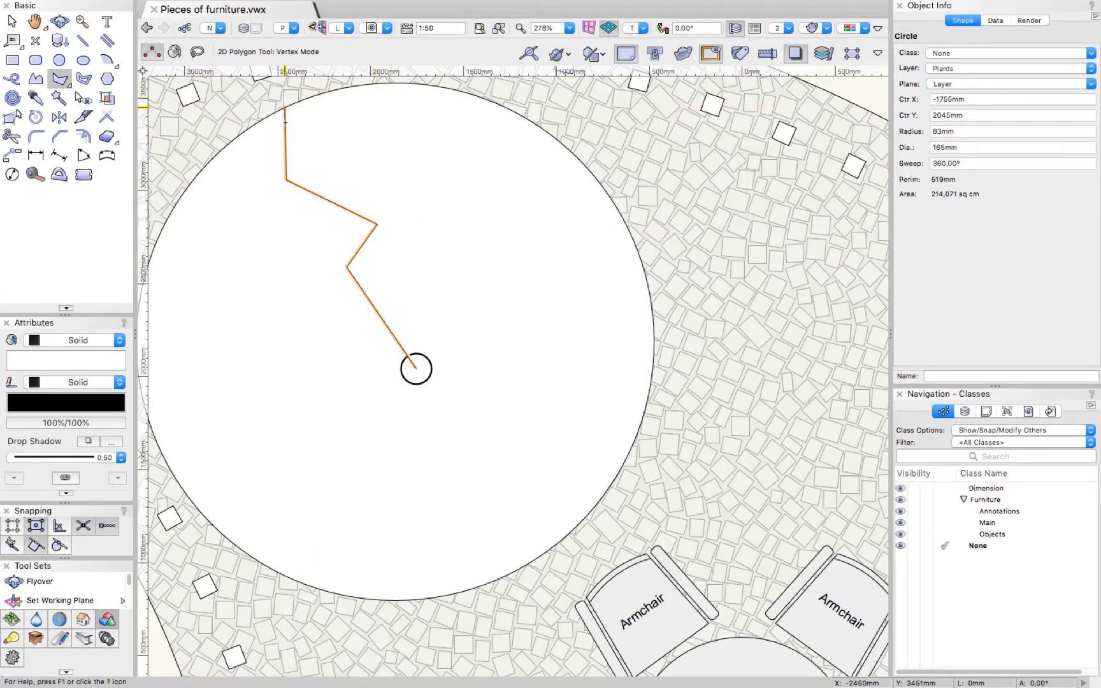
Draw an open three-segment zigzag polygon about 1697 mm long from the small circle's center to the top of the large circle.
{"action": "left_click", "coordinate": [416, 368]}
{"action": "left_click", "coordinate": [407, 170]}
{"action": "left_click", "coordinate": [361, 146]}
{"action": "double_click", "coordinate": [377, 84]}
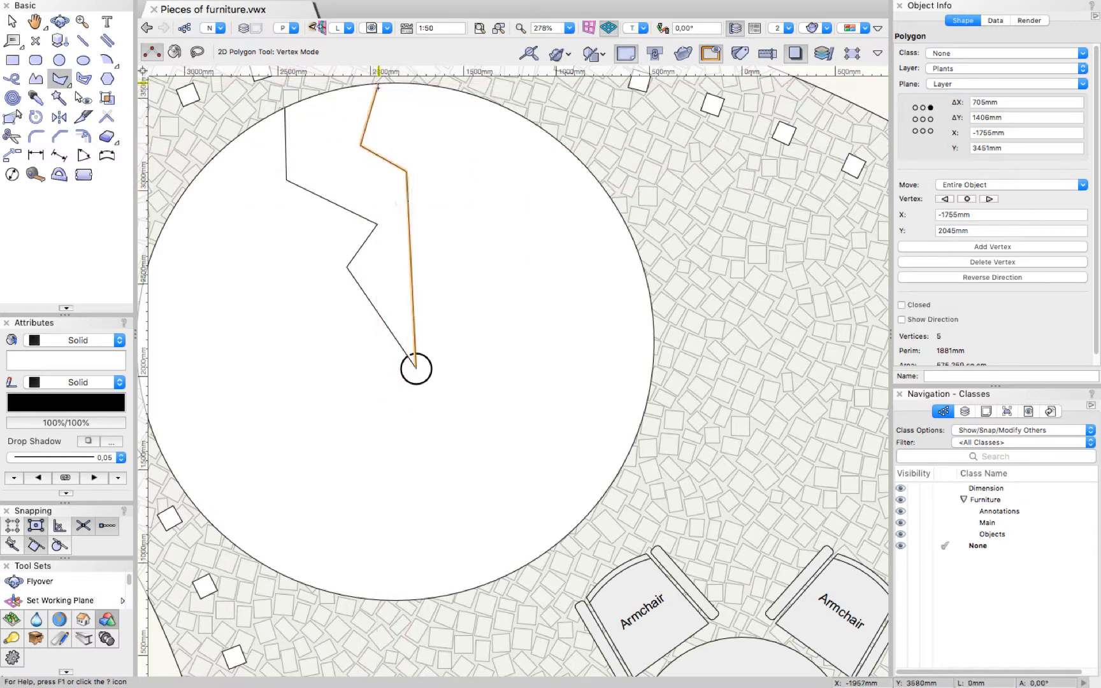
Draw an open four-segment zigzag polygon from the small circle's center to the upper-right edge of the large circle.
{"action": "left_click", "coordinate": [416, 368]}
{"action": "left_click", "coordinate": [451, 312]}
{"action": "left_click", "coordinate": [550, 253]}
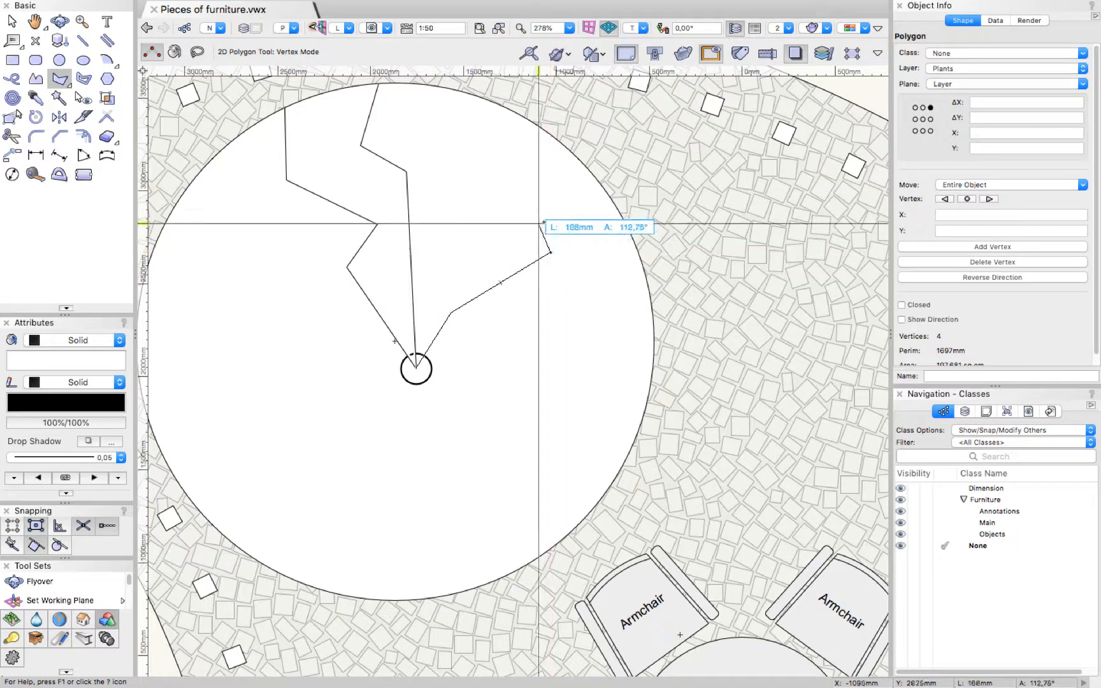
{"action": "left_click", "coordinate": [521, 200]}
{"action": "double_click", "coordinate": [588, 169]}
Draw an open four-segment zigzag polygon about 1122 by 500 mm from the small circle's center to the large circle's right edge.
{"action": "left_click", "coordinate": [416, 369]}
{"action": "left_click", "coordinate": [519, 369]}
{"action": "left_click", "coordinate": [533, 408]}
{"action": "left_click", "coordinate": [569, 396]}
{"action": "double_click", "coordinate": [624, 461]}
Draw an open four-segment zigzag polygon from the small circle's center down to the large circle's lower-right edge.
{"action": "left_click", "coordinate": [417, 369]}
{"action": "left_click", "coordinate": [452, 474]}
{"action": "left_click", "coordinate": [469, 452]}
{"action": "left_click", "coordinate": [490, 524]}
{"action": "double_click", "coordinate": [543, 554]}
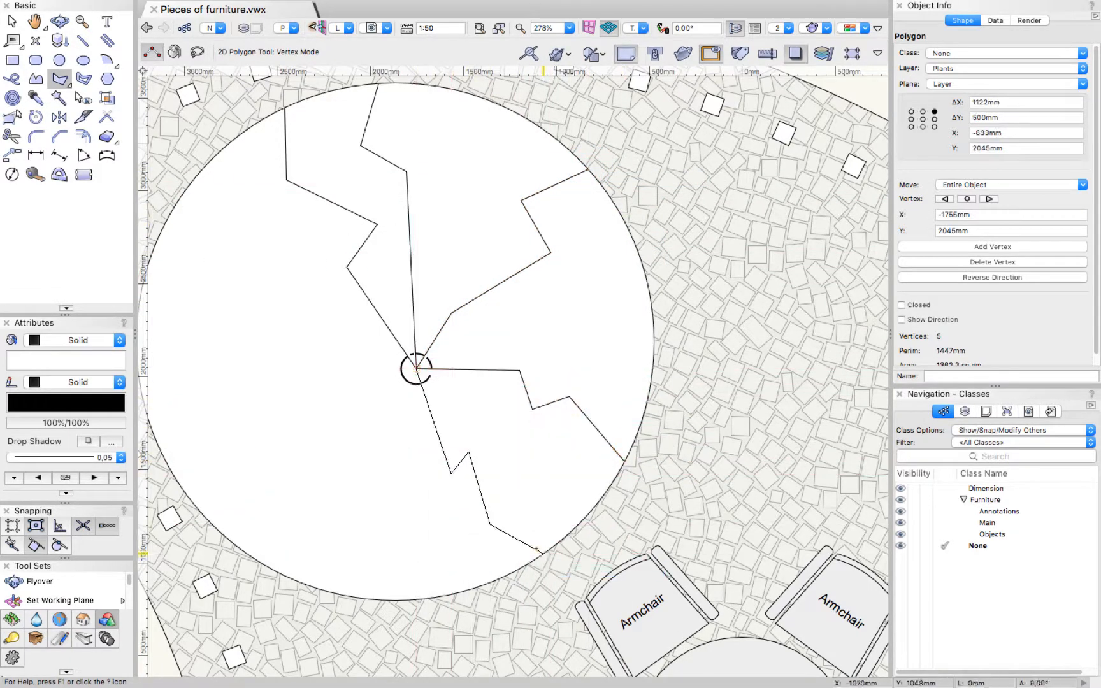
Draw an open three-segment zigzag polygon from the small circle's center to the bottom of the large circle.
{"action": "left_click", "coordinate": [416, 369]}
{"action": "left_click", "coordinate": [356, 525]}
{"action": "left_click", "coordinate": [392, 541]}
{"action": "left_click", "coordinate": [347, 638]}
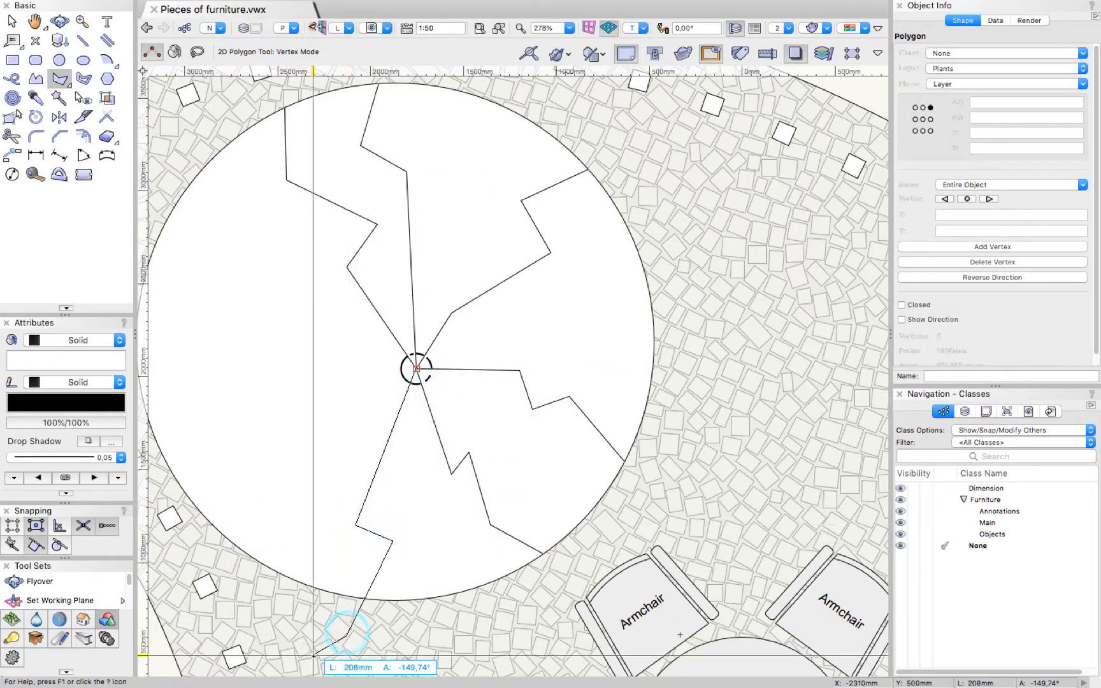
{"action": "key", "text": "BackSpace"}
{"action": "double_click", "coordinate": [375, 600]}
Draw an open four-segment zigzag polygon about 1130 by 806 mm from the small circle's center to the large circle's lower-left edge.
{"action": "left_click", "coordinate": [416, 369]}
{"action": "left_click", "coordinate": [323, 443]}
{"action": "left_click", "coordinate": [269, 446]}
{"action": "left_click", "coordinate": [257, 507]}
{"action": "double_click", "coordinate": [207, 518]}
Draw two open zigzag polygons from the small circle's center: five segments to the left edge, four segments (about 1348 by 789 mm) to the upper-left edge.
{"action": "middle_click_drag", "start_coordinate": [393, 384], "coordinate": [610, 404]}
{"action": "scroll", "coordinate": [609, 403], "scroll_direction": "up", "scroll_amount": 1}
{"action": "left_click", "coordinate": [637, 385]}
{"action": "left_click", "coordinate": [506, 405]}
{"action": "left_click", "coordinate": [448, 366]}
{"action": "left_click", "coordinate": [427, 396]}
{"action": "left_click", "coordinate": [381, 385]}
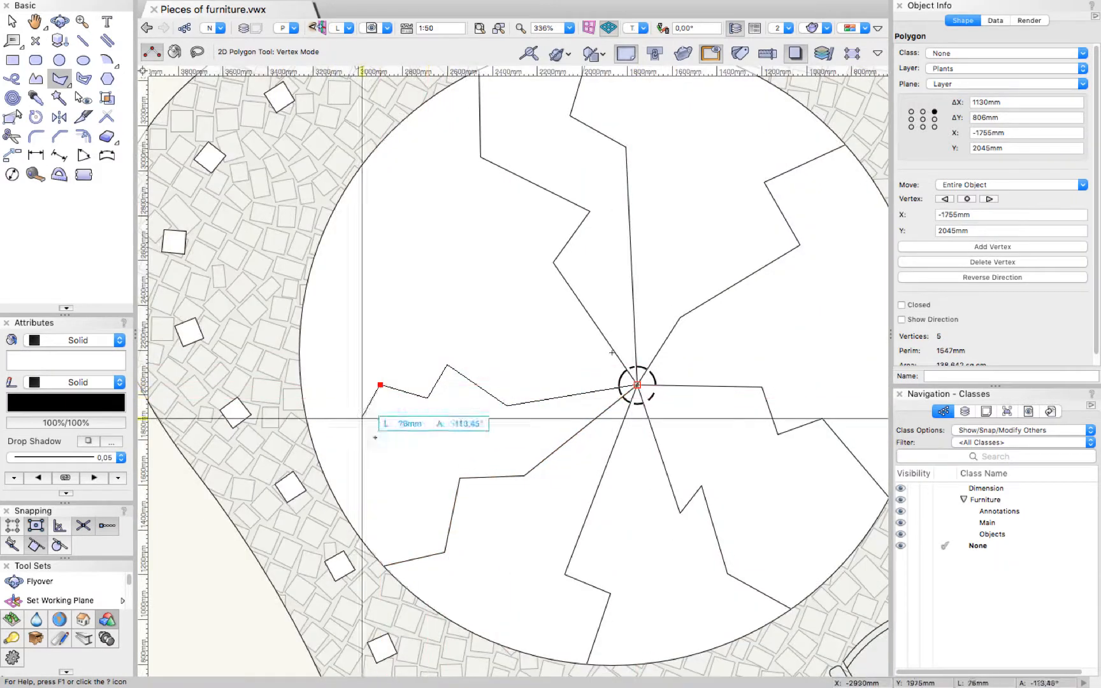
{"action": "double_click", "coordinate": [318, 457]}
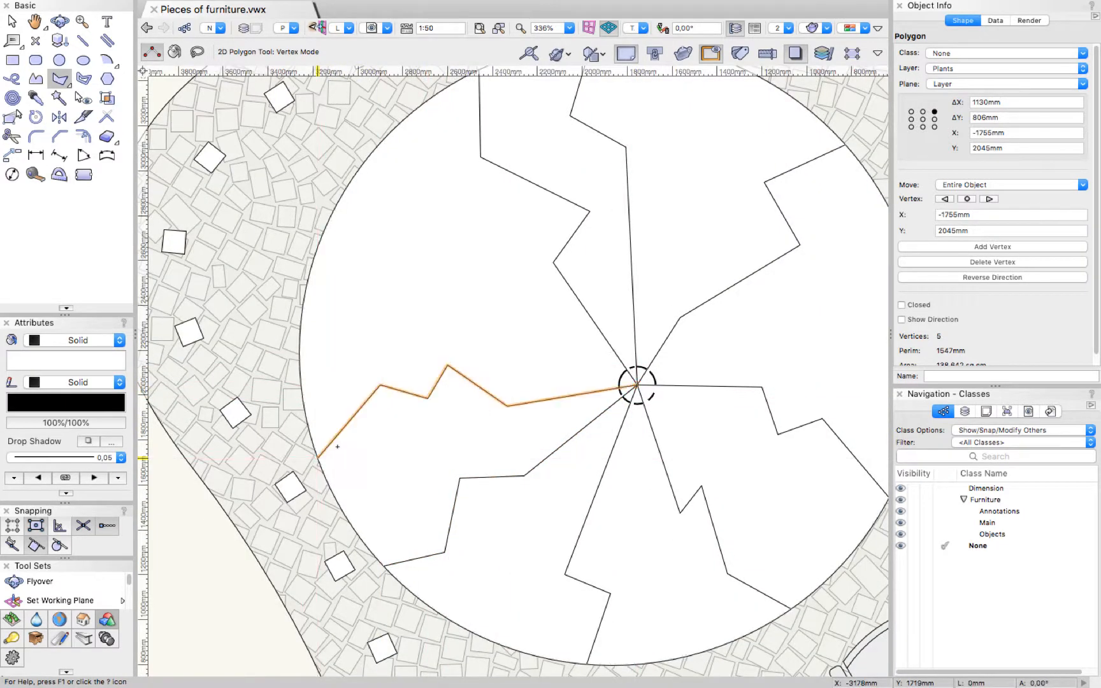
{"action": "left_click", "coordinate": [637, 385]}
{"action": "left_click", "coordinate": [450, 311]}
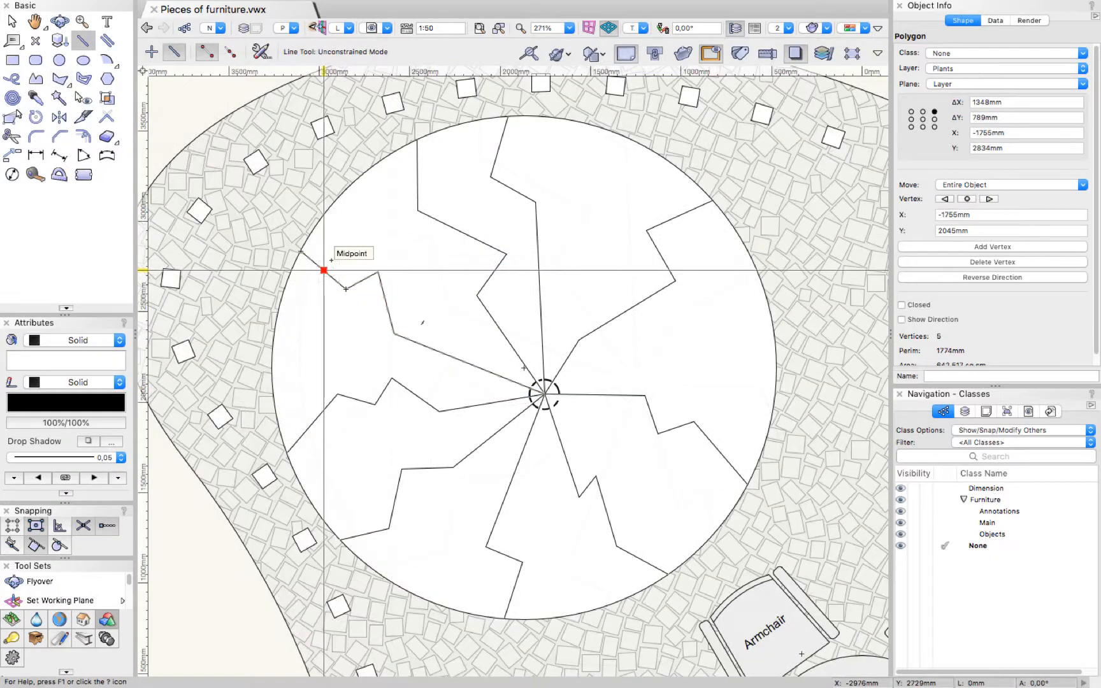
Draw six straight twig lines from the upper-left branches out to the large circle's edge, the last about 332 mm long.
{"action": "left_click", "coordinate": [323, 270]}
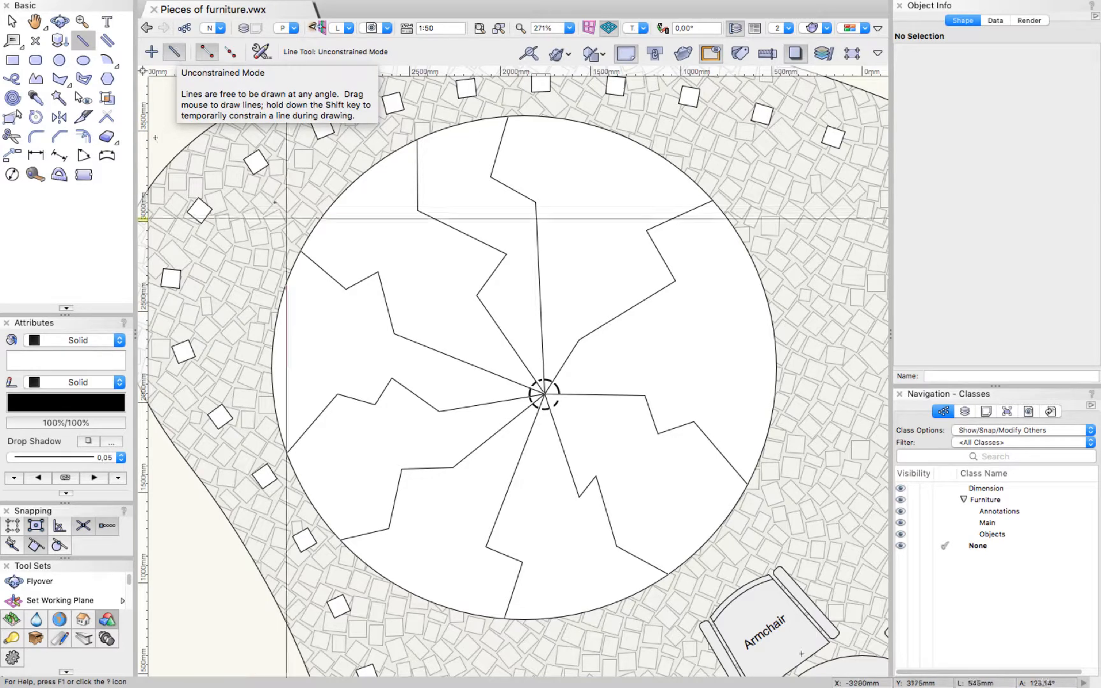
{"action": "left_click", "coordinate": [324, 270]}
{"action": "left_click", "coordinate": [292, 270]}
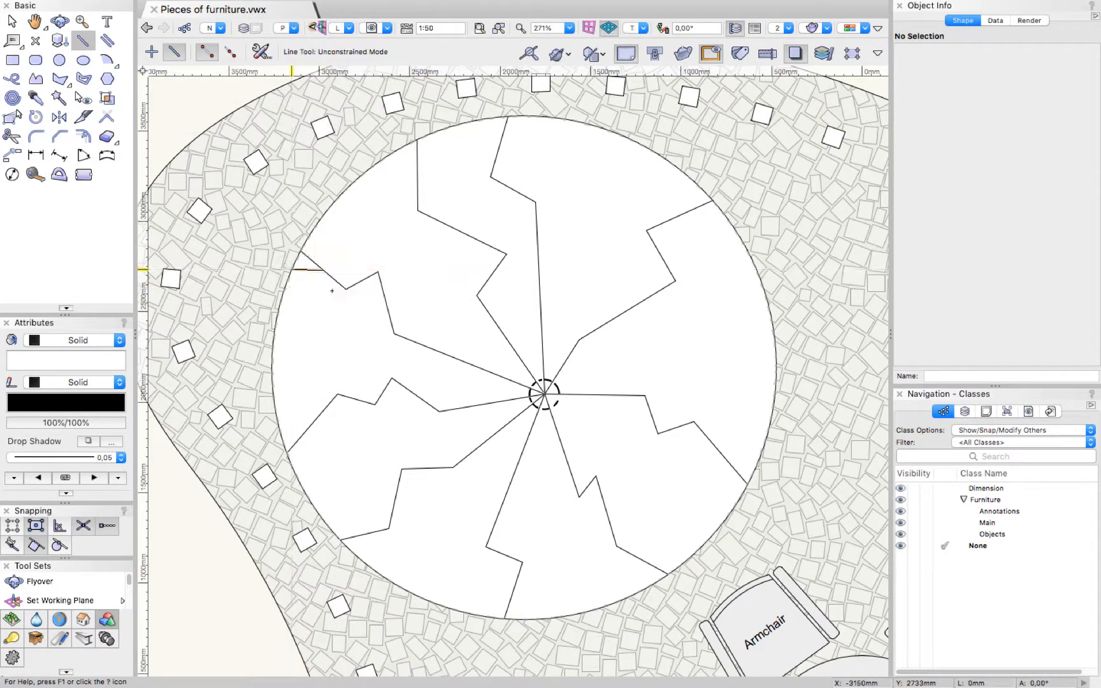
{"action": "left_click", "coordinate": [362, 281]}
{"action": "left_click", "coordinate": [346, 194]}
{"action": "left_click", "coordinate": [354, 235]}
{"action": "left_click", "coordinate": [327, 209]}
{"action": "left_click", "coordinate": [418, 176]}
{"action": "left_click", "coordinate": [393, 152]}
{"action": "left_click", "coordinate": [462, 232]}
{"action": "left_click", "coordinate": [439, 125]}
{"action": "left_click", "coordinate": [450, 178]}
{"action": "left_click", "coordinate": [460, 123]}
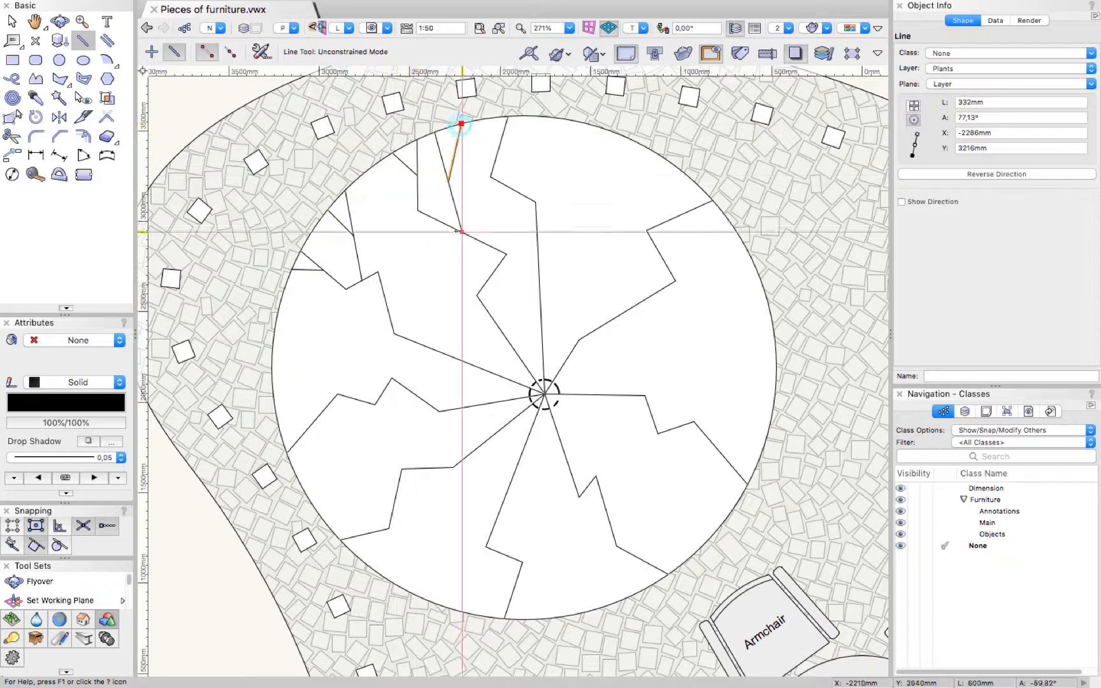
Draw straight forking twig lines from the top branches out to the upper edge of the large circle.
{"action": "left_click", "coordinate": [539, 295]}
{"action": "left_click", "coordinate": [591, 243]}
{"action": "left_click", "coordinate": [587, 124]}
{"action": "left_click", "coordinate": [514, 189]}
{"action": "left_click", "coordinate": [564, 119]}
{"action": "left_click", "coordinate": [539, 154]}
{"action": "left_click", "coordinate": [525, 116]}
{"action": "left_click", "coordinate": [590, 183]}
{"action": "left_click", "coordinate": [633, 142]}
{"action": "left_click", "coordinate": [611, 161]}
{"action": "left_click", "coordinate": [617, 133]}
Draw straight forking twig lines from the upper-right branch out to the large circle's right and upper-right edge.
{"action": "left_click", "coordinate": [605, 323]}
{"action": "left_click", "coordinate": [777, 368]}
{"action": "left_click", "coordinate": [692, 346]}
{"action": "left_click", "coordinate": [771, 317]}
{"action": "left_click", "coordinate": [661, 256]}
{"action": "left_click", "coordinate": [755, 266]}
{"action": "left_click", "coordinate": [707, 261]}
{"action": "left_click", "coordinate": [740, 236]}
{"action": "left_click", "coordinate": [682, 214]}
{"action": "left_click", "coordinate": [689, 176]}
Draw straight forking twig lines around the right-hand branch out to the large circle's right and lower-right edge.
{"action": "left_click", "coordinate": [676, 428]}
{"action": "left_click", "coordinate": [698, 549]}
{"action": "left_click", "coordinate": [687, 490]}
{"action": "left_click", "coordinate": [727, 515]}
{"action": "left_click", "coordinate": [651, 415]}
{"action": "left_click", "coordinate": [775, 396]}
{"action": "left_click", "coordinate": [738, 402]}
{"action": "left_click", "coordinate": [764, 444]}
Draw straight forking twig lines from the lower branches out to the bottom and lower-left edge of the large circle.
{"action": "left_click", "coordinate": [607, 512]}
{"action": "left_click", "coordinate": [584, 614]}
{"action": "left_click", "coordinate": [596, 562]}
{"action": "left_click", "coordinate": [618, 601]}
{"action": "left_click", "coordinate": [515, 472]}
{"action": "left_click", "coordinate": [555, 617]}
{"action": "left_click", "coordinate": [504, 555]}
{"action": "left_click", "coordinate": [456, 610]}
{"action": "left_click", "coordinate": [500, 510]}
{"action": "left_click", "coordinate": [388, 579]}
{"action": "left_click", "coordinate": [432, 552]}
{"action": "left_click", "coordinate": [426, 600]}
Draw two short twig lines, about 234 mm and 219 mm long, near the left edge of the large circle.
{"action": "left_click", "coordinate": [281, 313]}
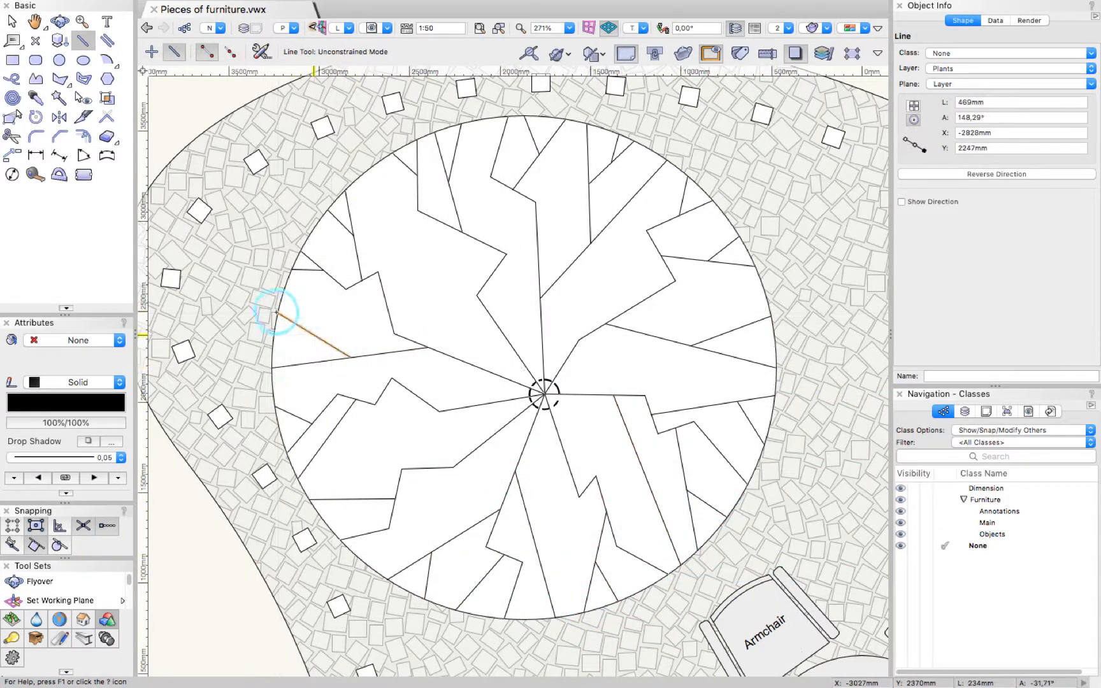
{"action": "left_click", "coordinate": [315, 335]}
{"action": "left_click", "coordinate": [275, 330]}
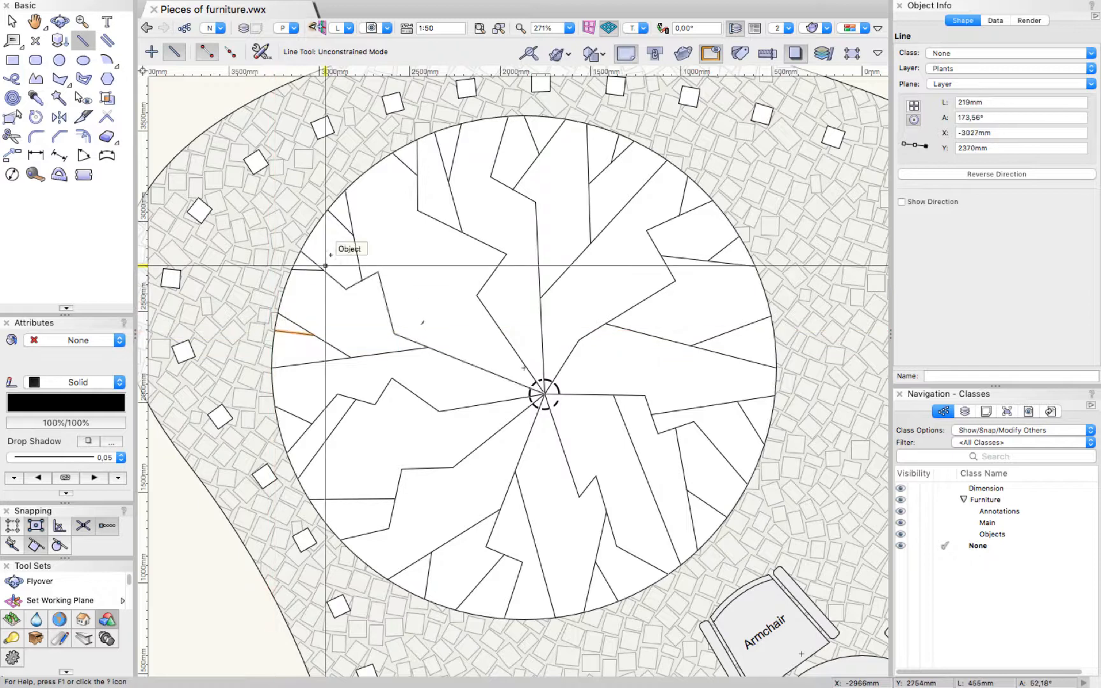
Send the small trunk circle to the front so it covers the branch ends.
{"action": "key", "text": "x"}
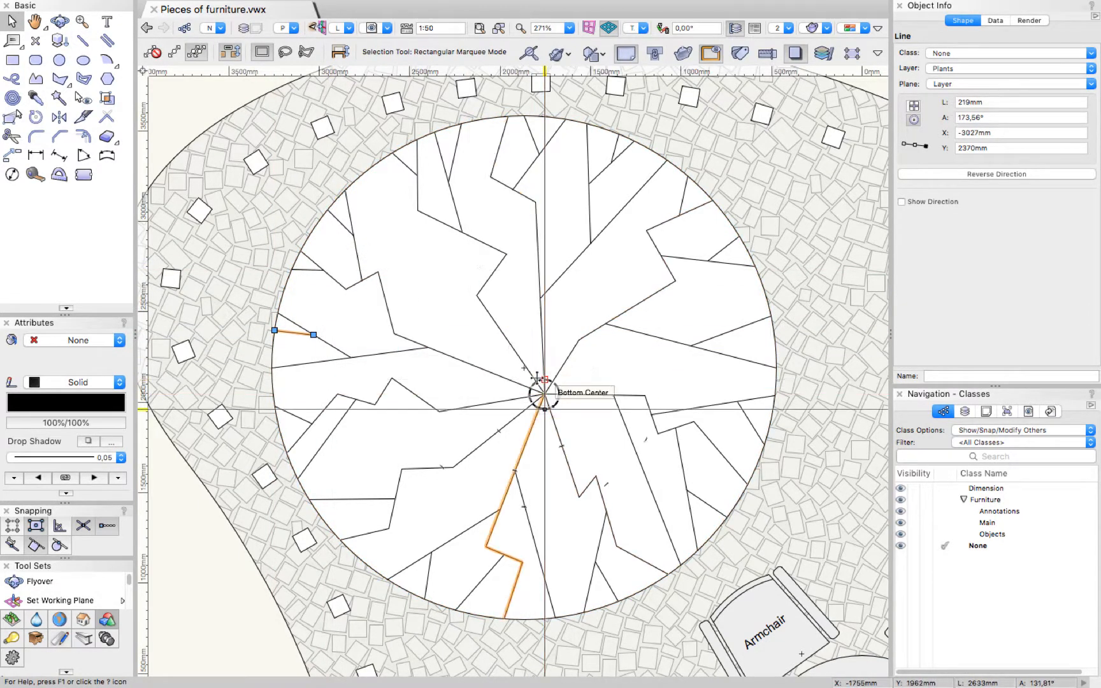
{"action": "scroll", "coordinate": [537, 377], "scroll_direction": "up", "scroll_amount": 10}
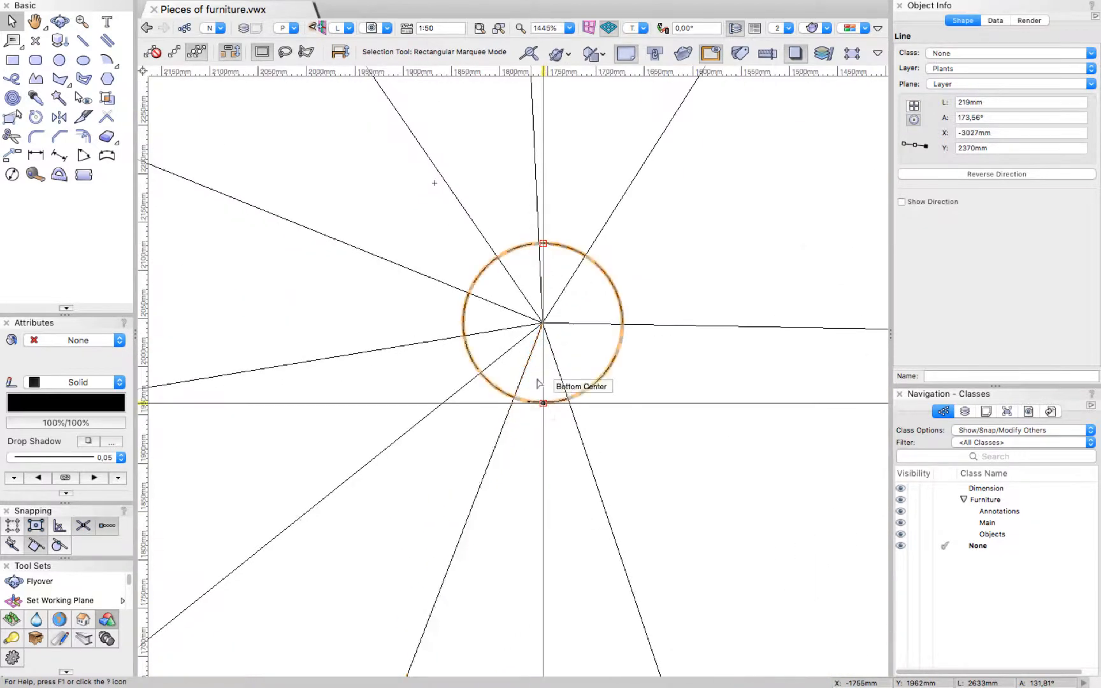
{"action": "left_click", "coordinate": [537, 379]}
{"action": "scroll", "coordinate": [537, 379], "scroll_direction": "down", "scroll_amount": 10}
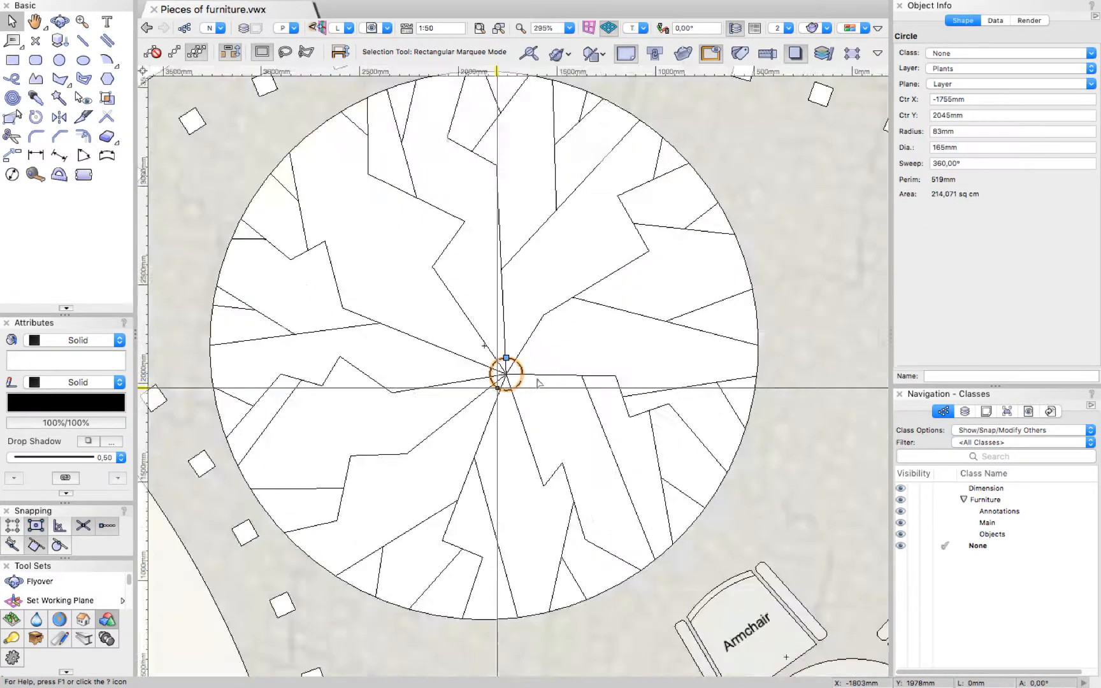
{"action": "scroll", "coordinate": [537, 379], "scroll_direction": "up", "scroll_amount": 1}
{"action": "mouse_move", "coordinate": [299, 10]}
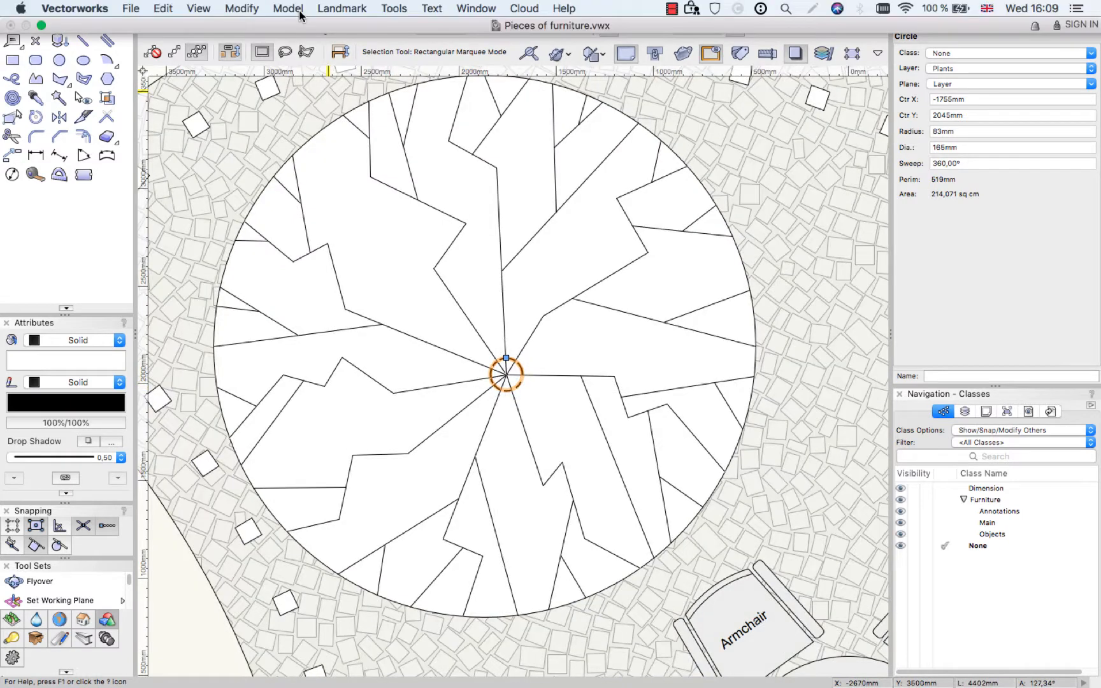
{"action": "left_click", "coordinate": [257, 6]}
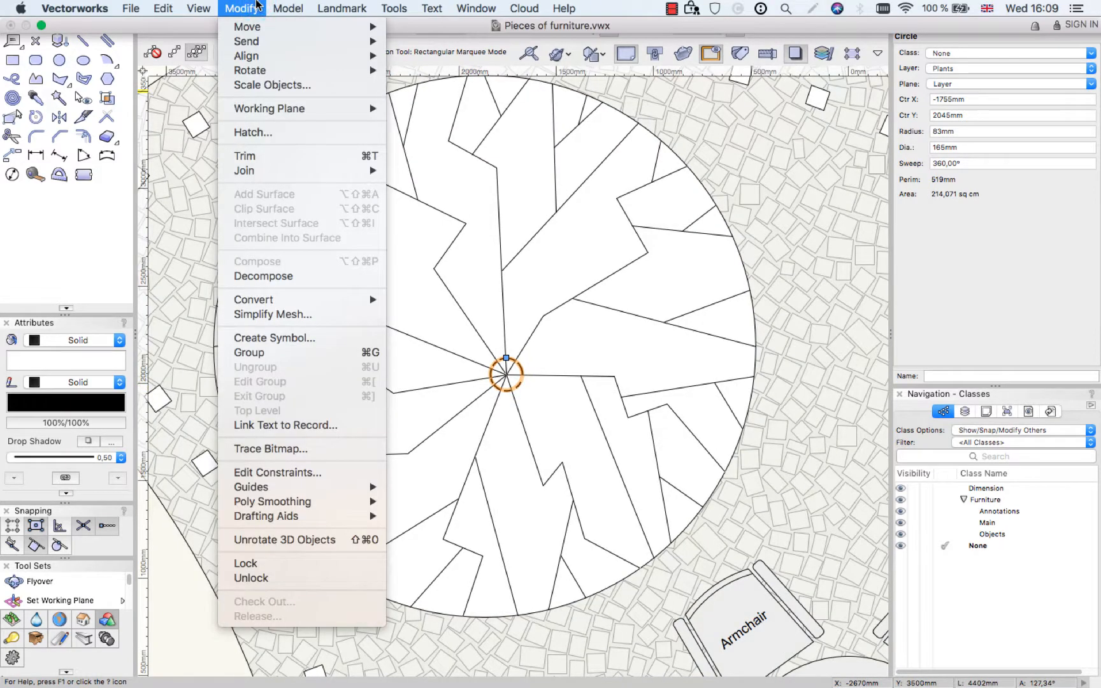
{"action": "mouse_move", "coordinate": [257, 41]}
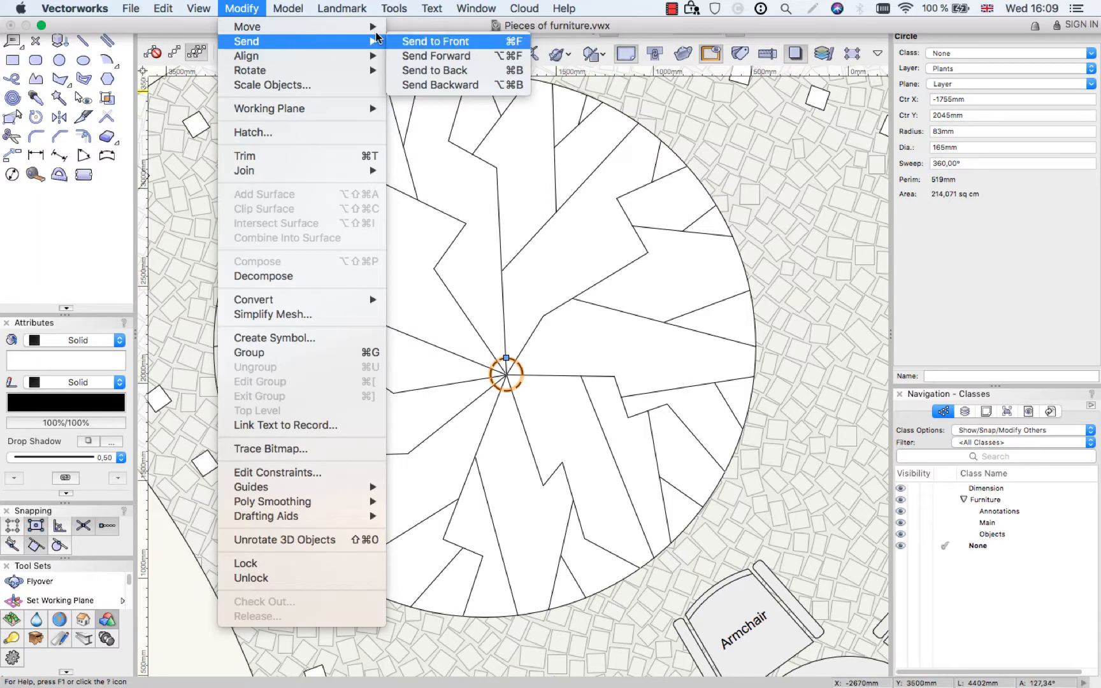
{"action": "left_click", "coordinate": [405, 41]}
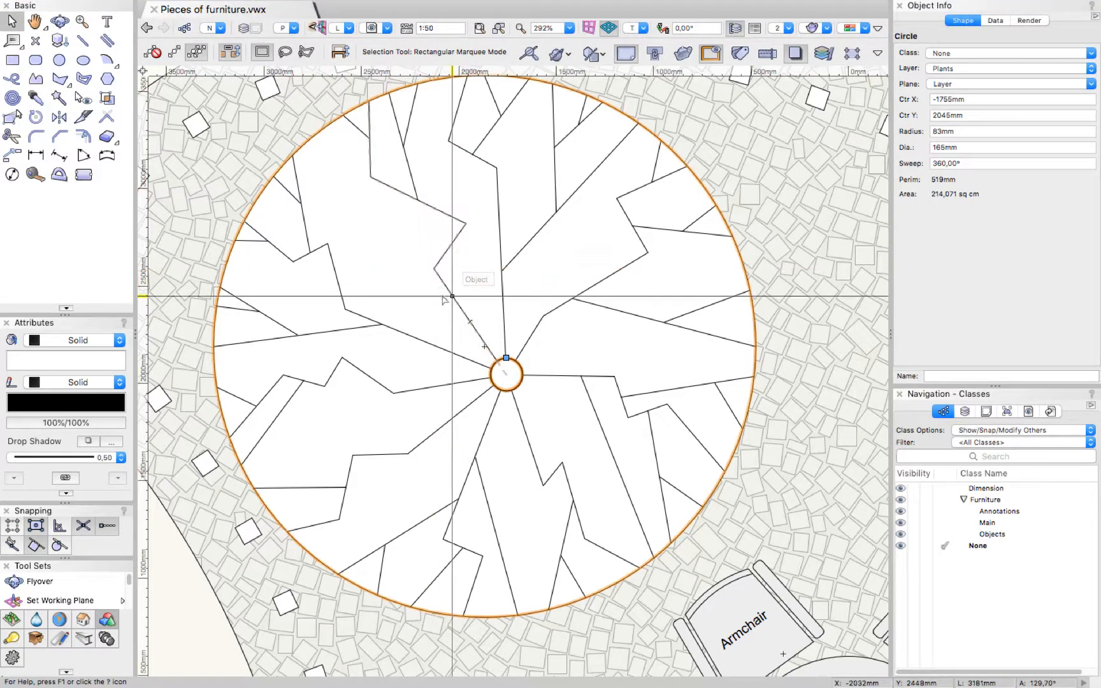
Make the Pavement layer active and select all edging stones with Select Similar, matching Class and Object Type.
{"action": "scroll", "coordinate": [444, 300], "scroll_direction": "down", "scroll_amount": 3}
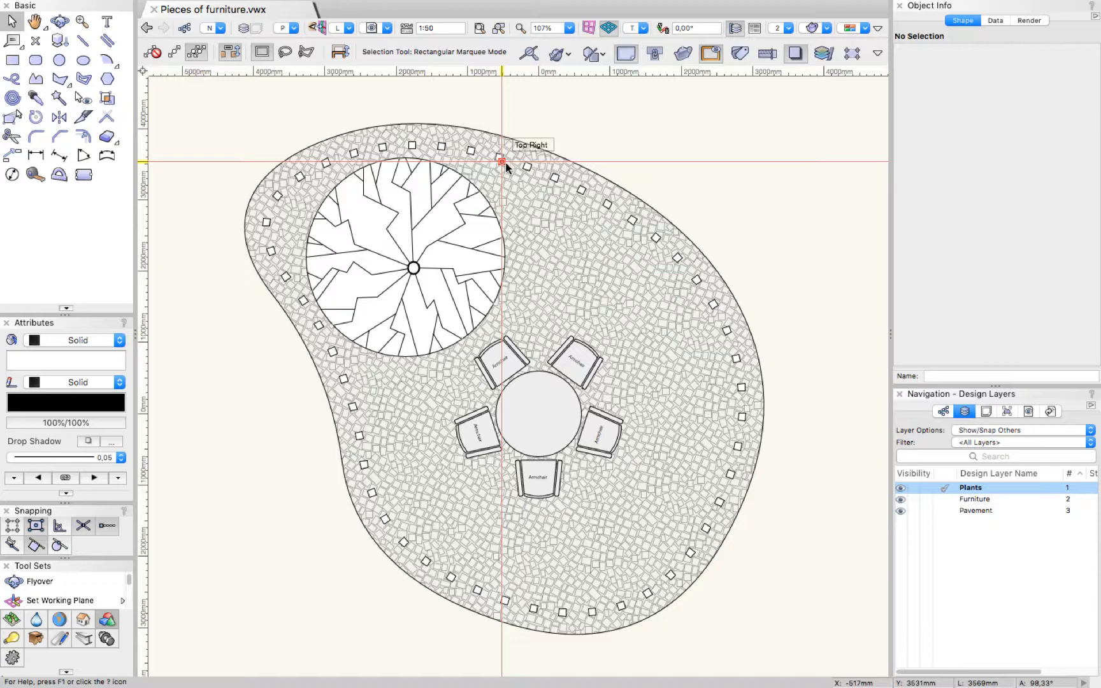
{"action": "left_click", "coordinate": [951, 510]}
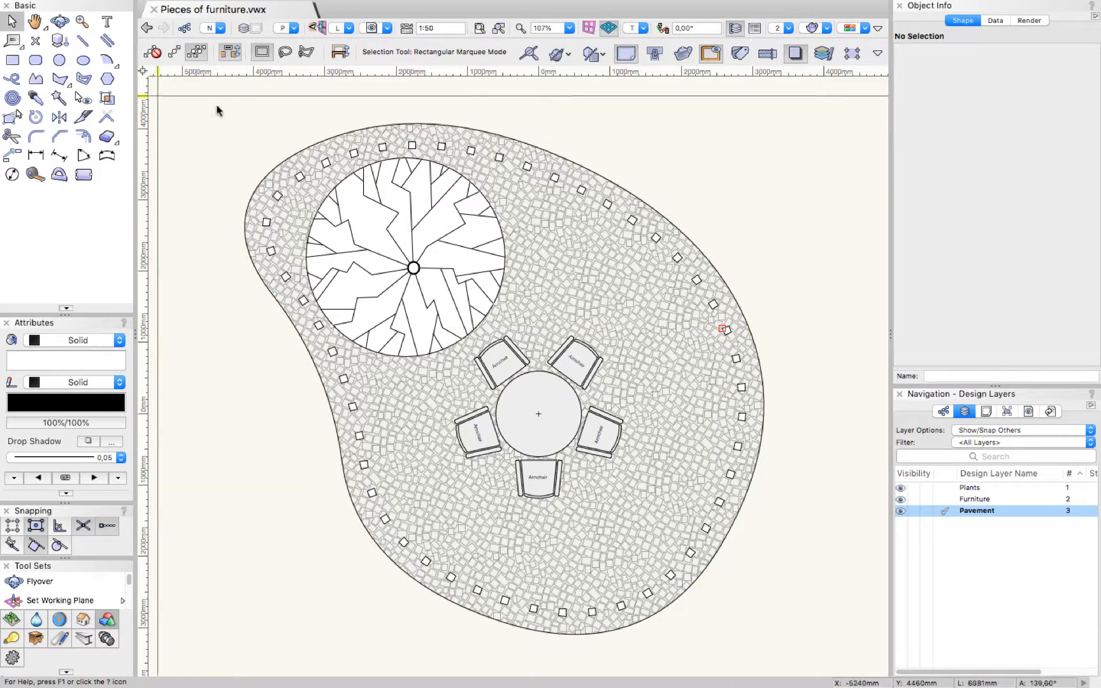
{"action": "left_click", "coordinate": [82, 94]}
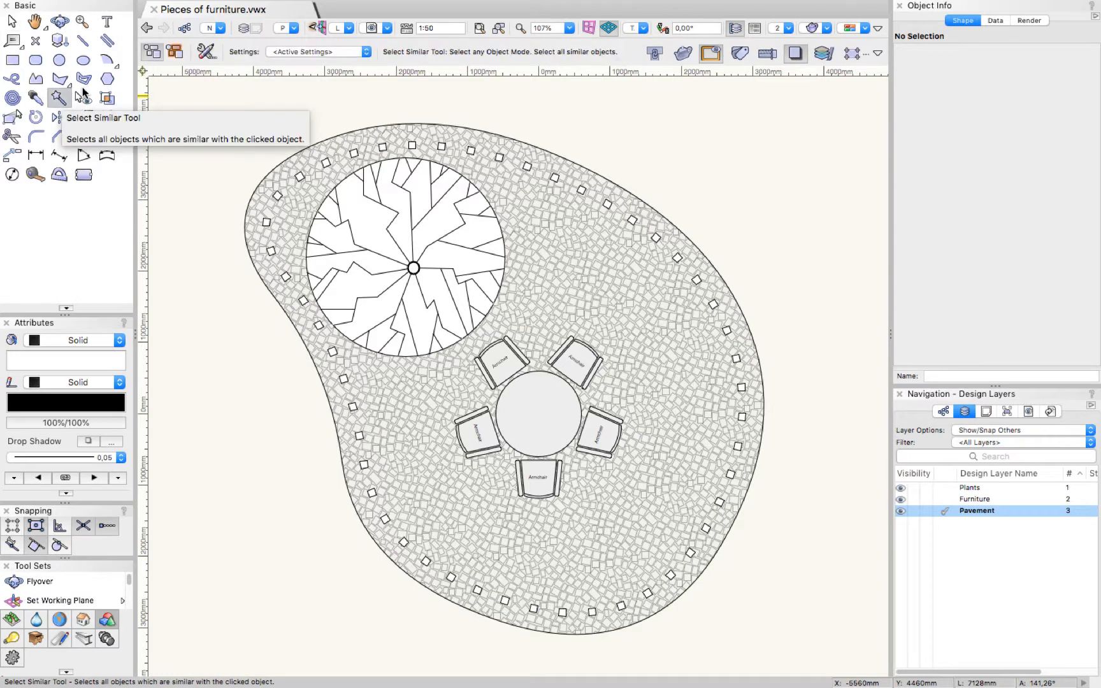
{"action": "left_click", "coordinate": [206, 52]}
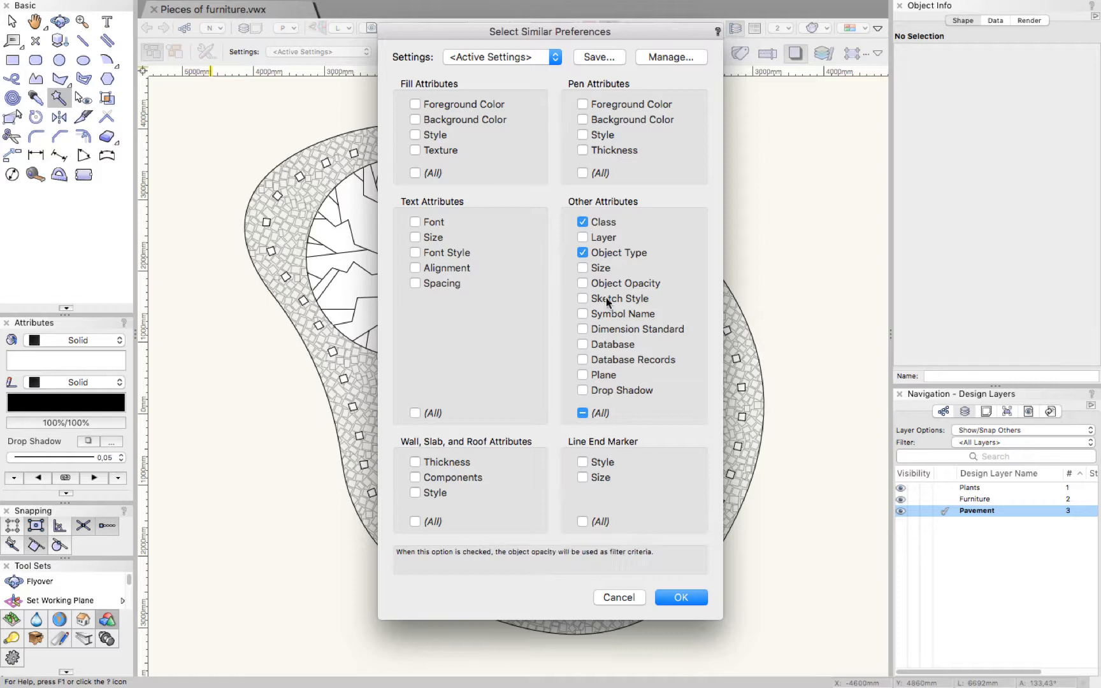
{"action": "left_click", "coordinate": [679, 597]}
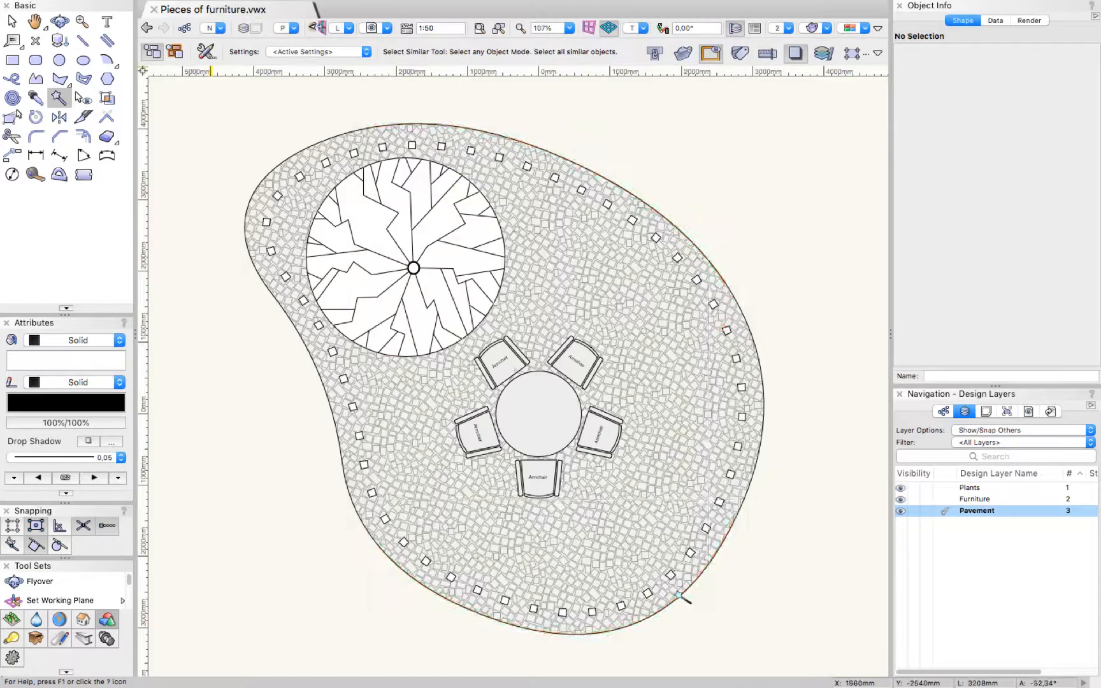
{"action": "left_click", "coordinate": [727, 331]}
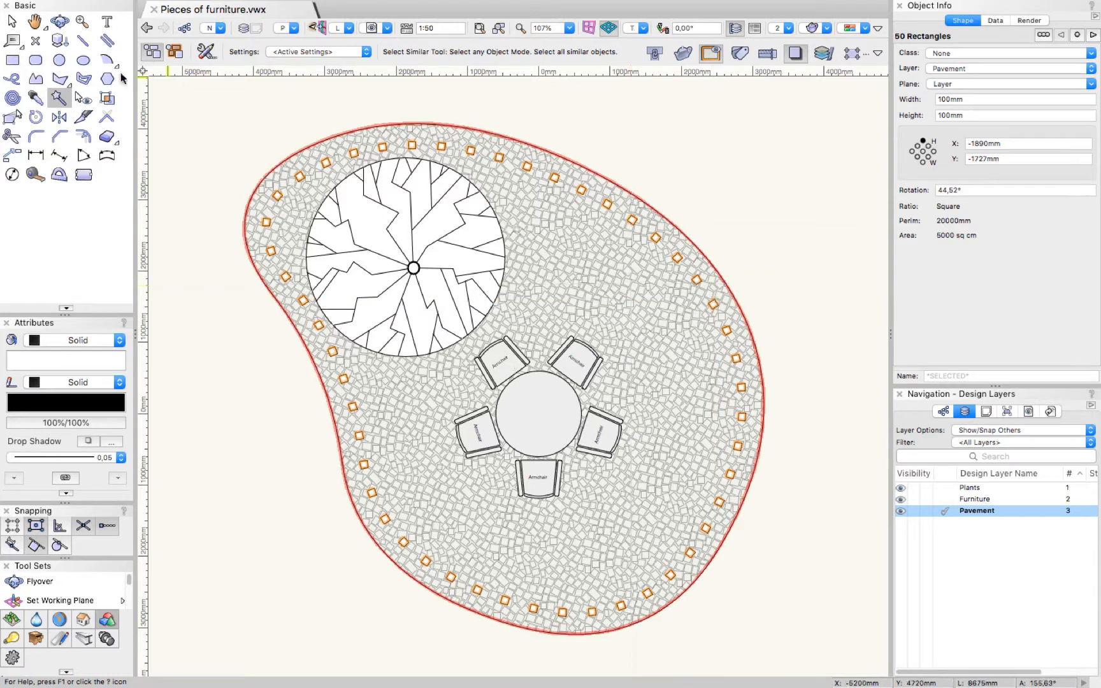
Apply a drop shadow to the selected edging stones.
{"action": "left_click", "coordinate": [14, 24]}
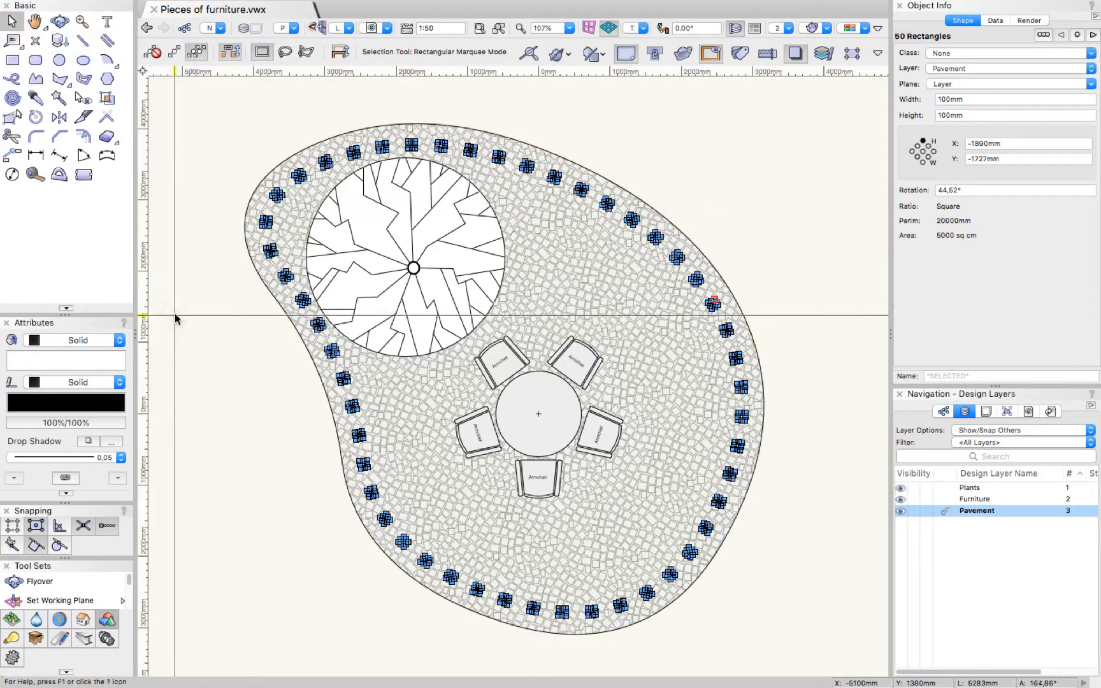
{"action": "left_click", "coordinate": [89, 442]}
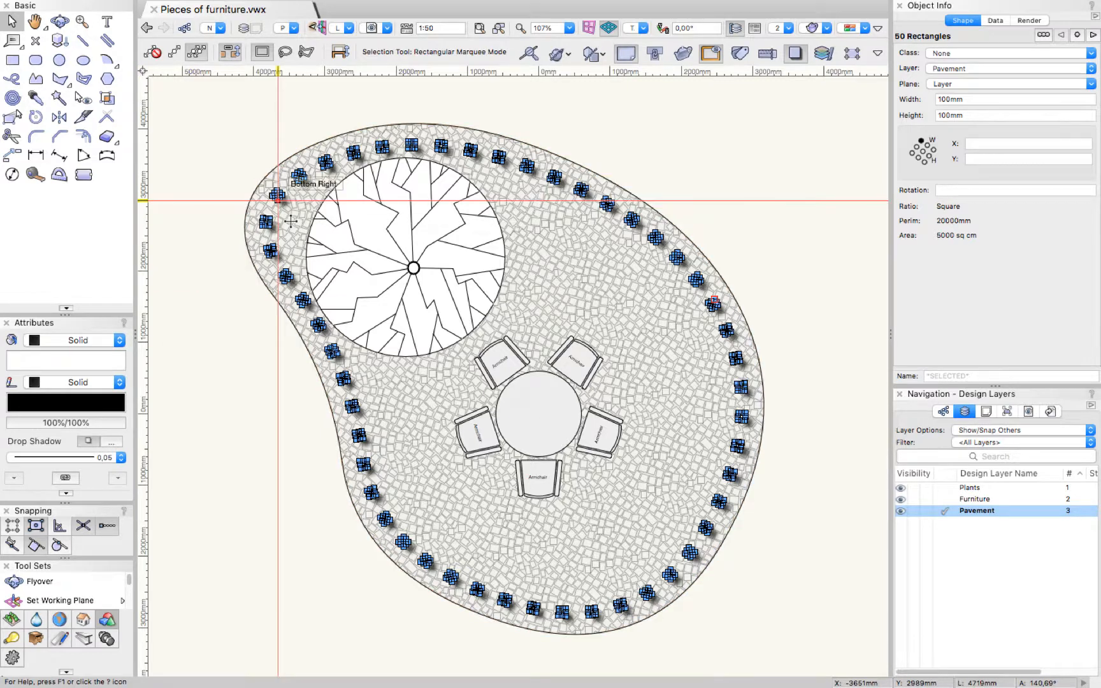
{"action": "scroll", "coordinate": [287, 211], "scroll_direction": "up", "scroll_amount": 7}
{"action": "scroll", "coordinate": [382, 306], "scroll_direction": "down", "scroll_amount": 1}
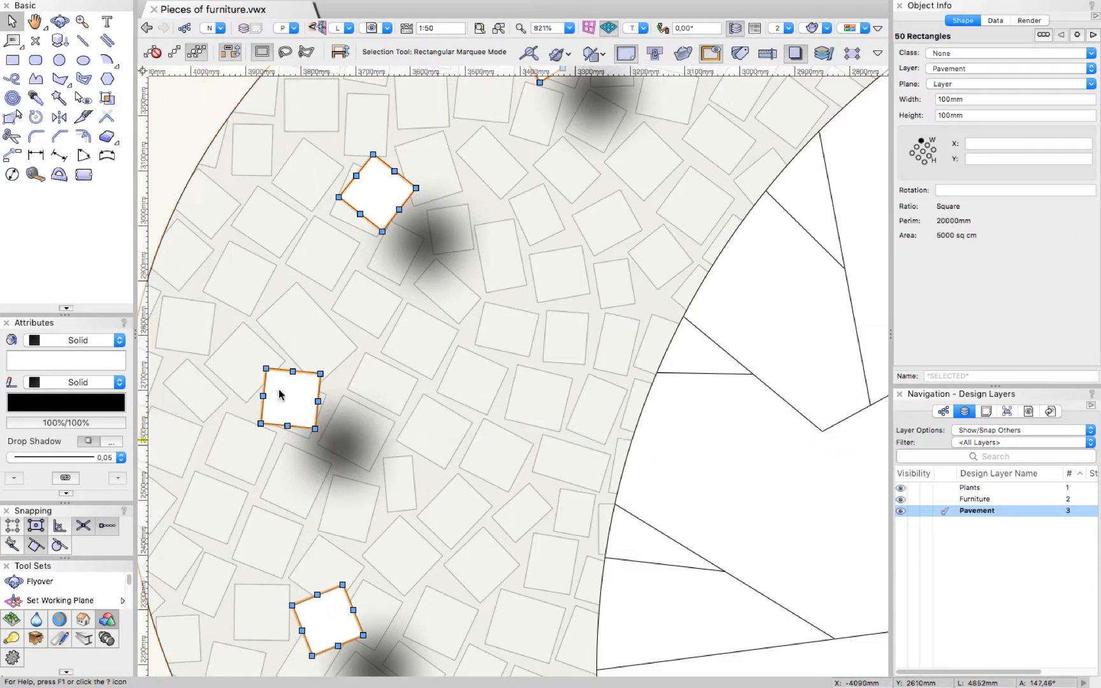
Set the edging stones' drop shadow to an offset of 1 in page units and 30% opacity, then deselect the stones.
{"action": "left_click", "coordinate": [111, 446]}
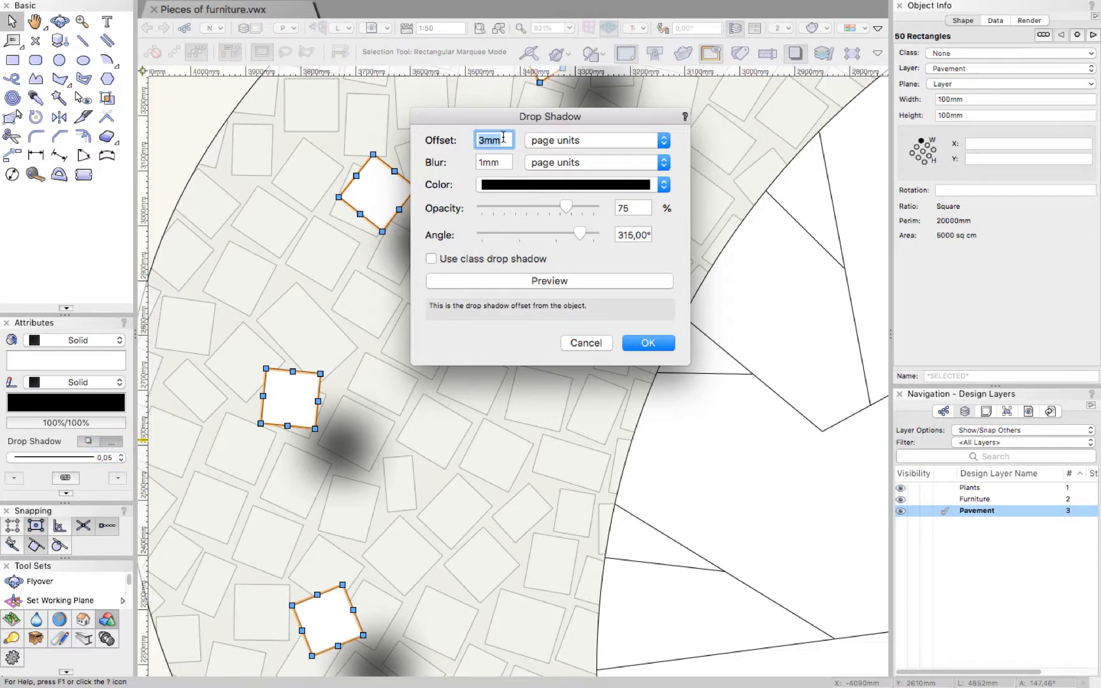
{"action": "type", "text": "1"}
{"action": "left_click", "coordinate": [510, 164]}
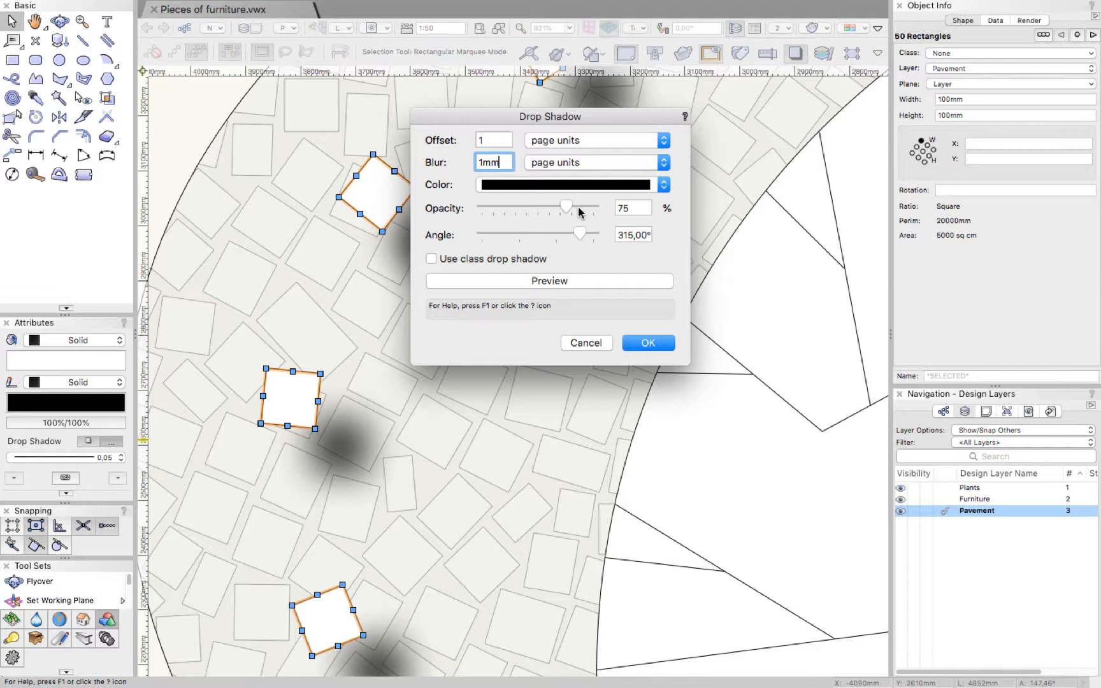
{"action": "left_click", "coordinate": [639, 208]}
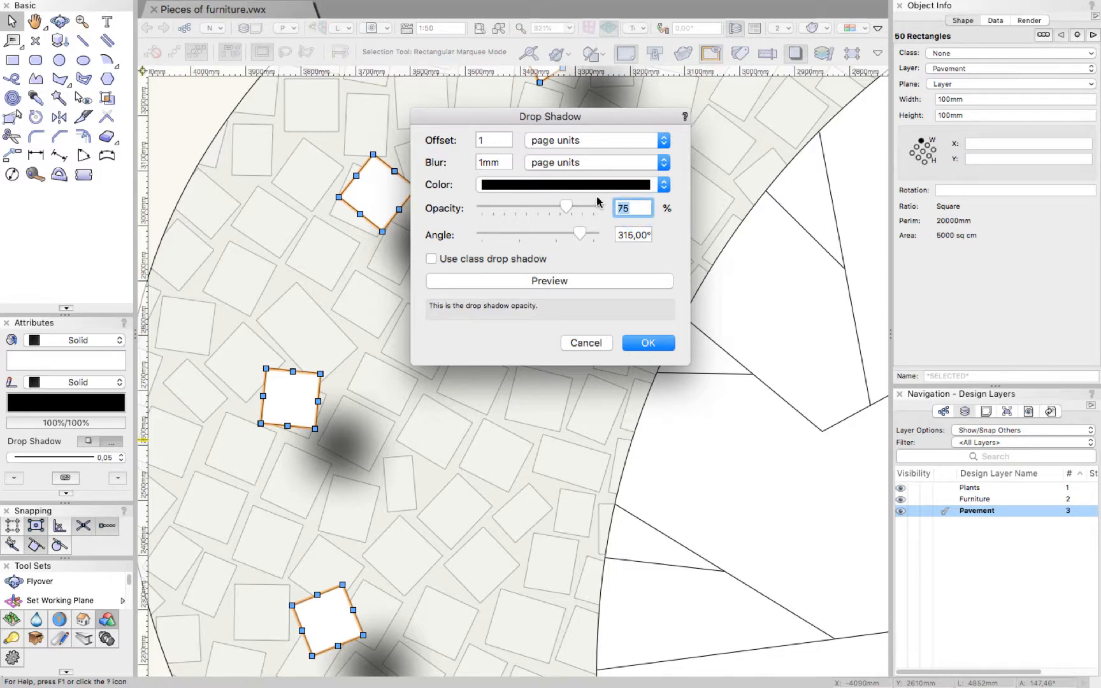
{"action": "type", "text": "30"}
{"action": "left_click", "coordinate": [627, 285]}
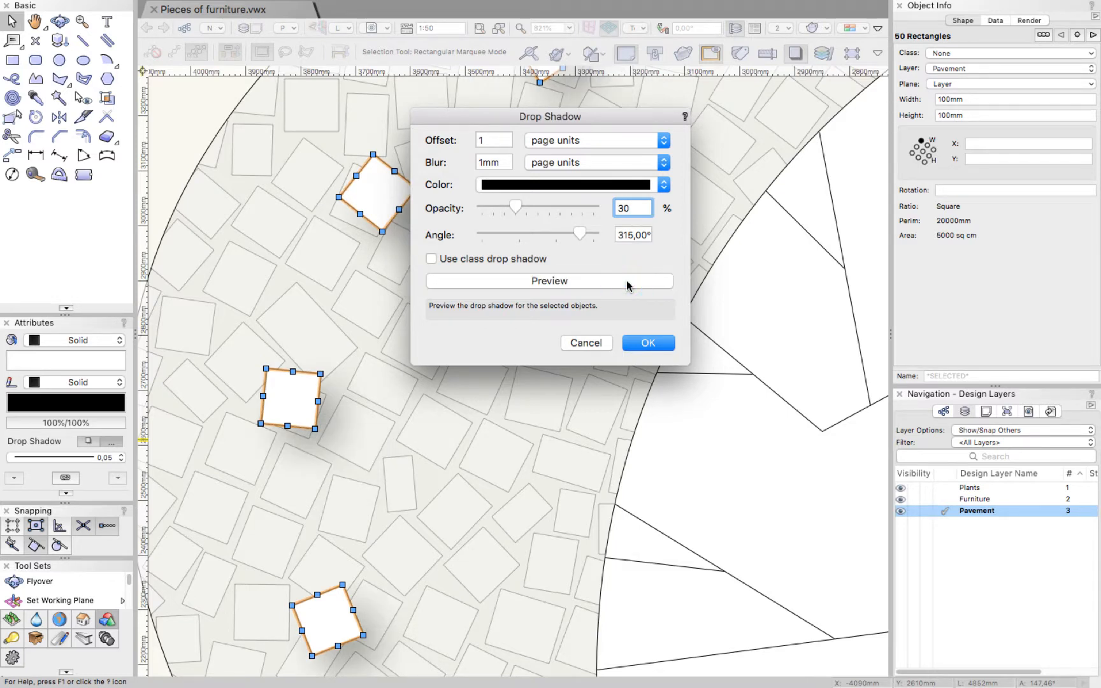
{"action": "left_click", "coordinate": [647, 344]}
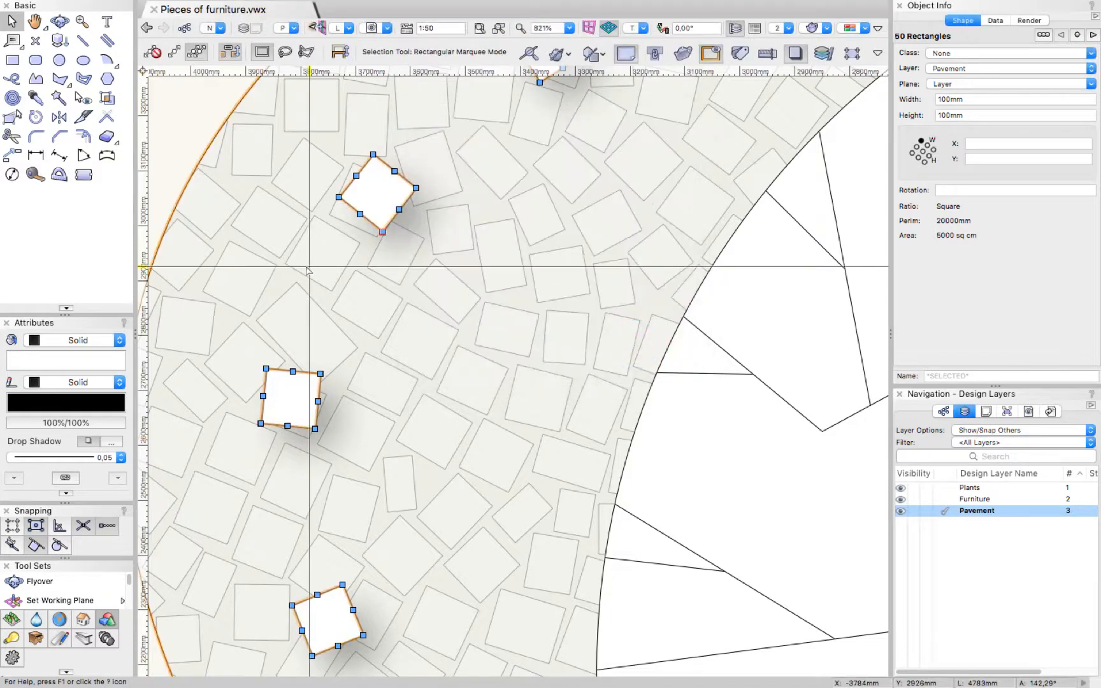
{"action": "scroll", "coordinate": [255, 255], "scroll_direction": "down", "scroll_amount": 8}
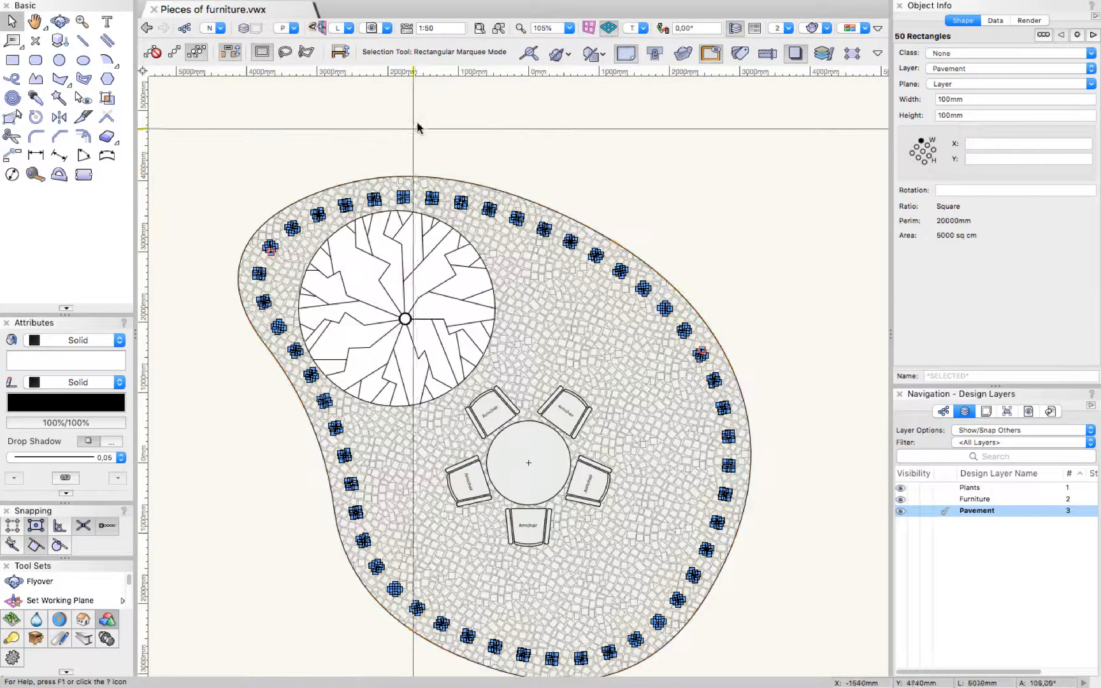
{"action": "left_click", "coordinate": [499, 28]}
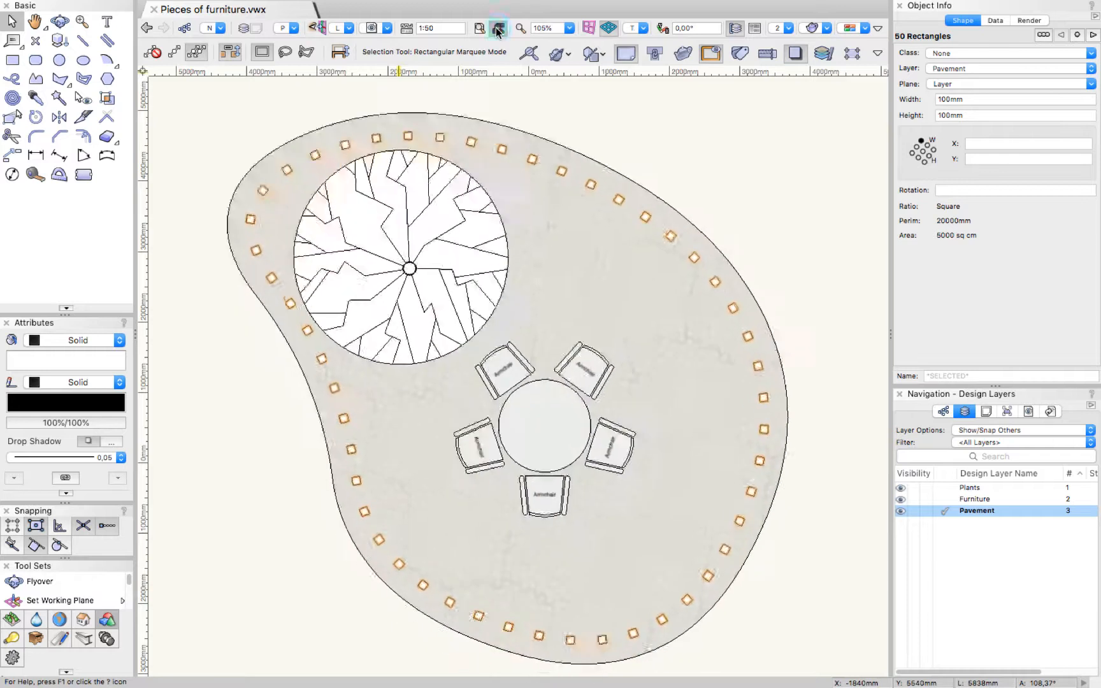
{"action": "left_click", "coordinate": [782, 178]}
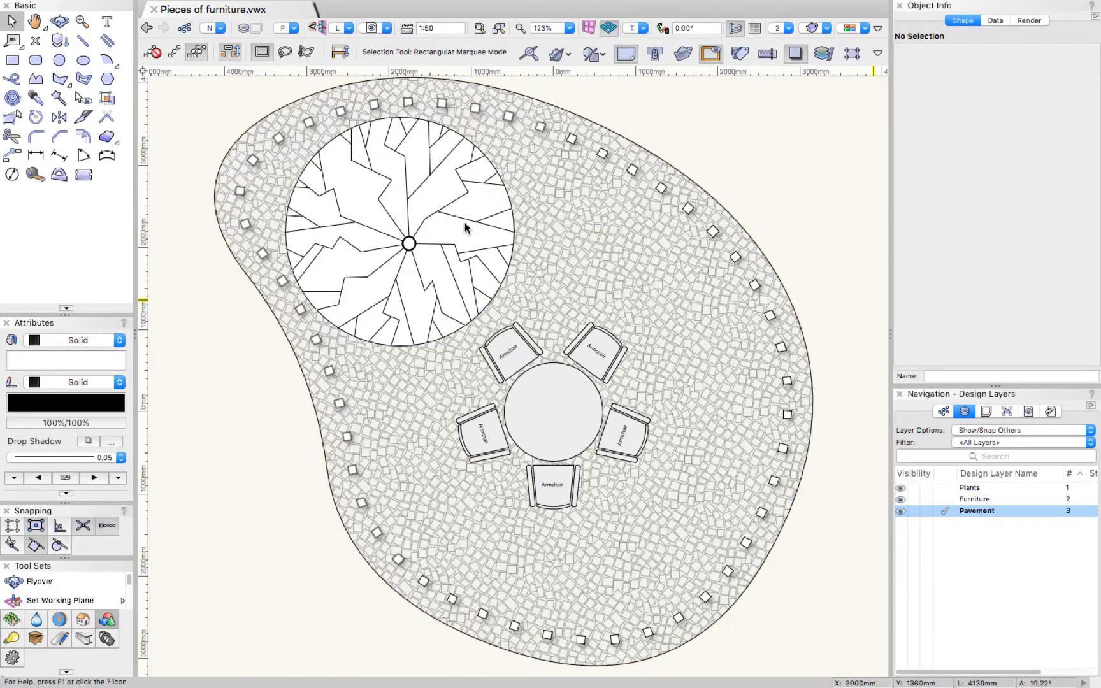
Make the Plants layer active, enter the tree group, and apply a drop shadow to the large canopy circle.
{"action": "left_click", "coordinate": [945, 488]}
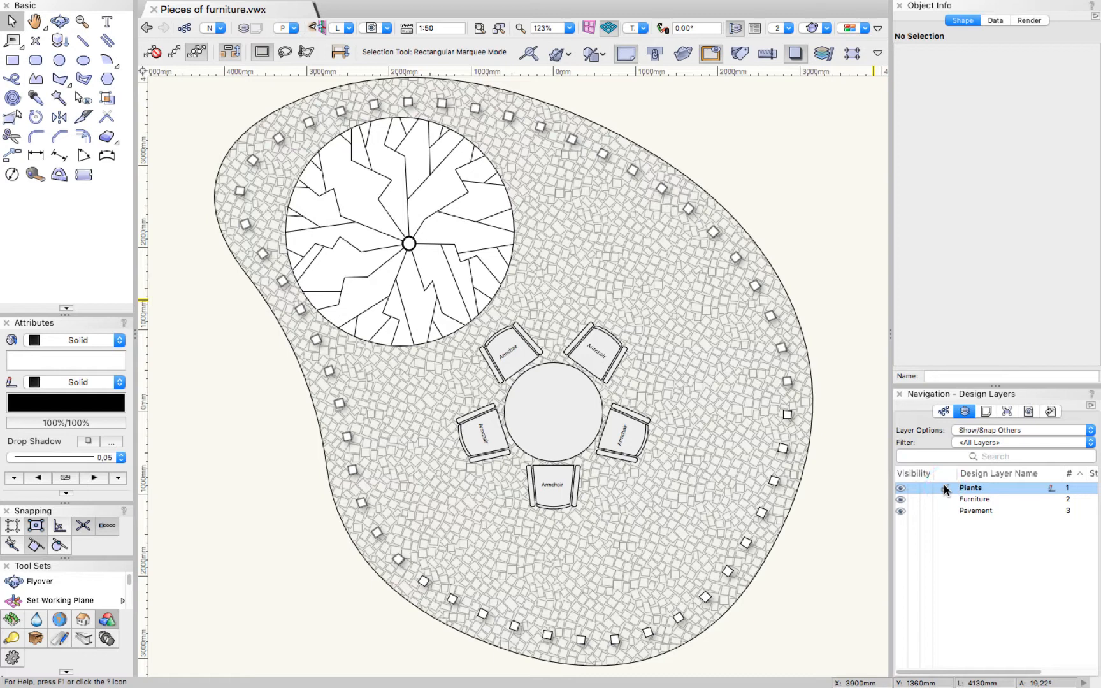
{"action": "left_click", "coordinate": [446, 223]}
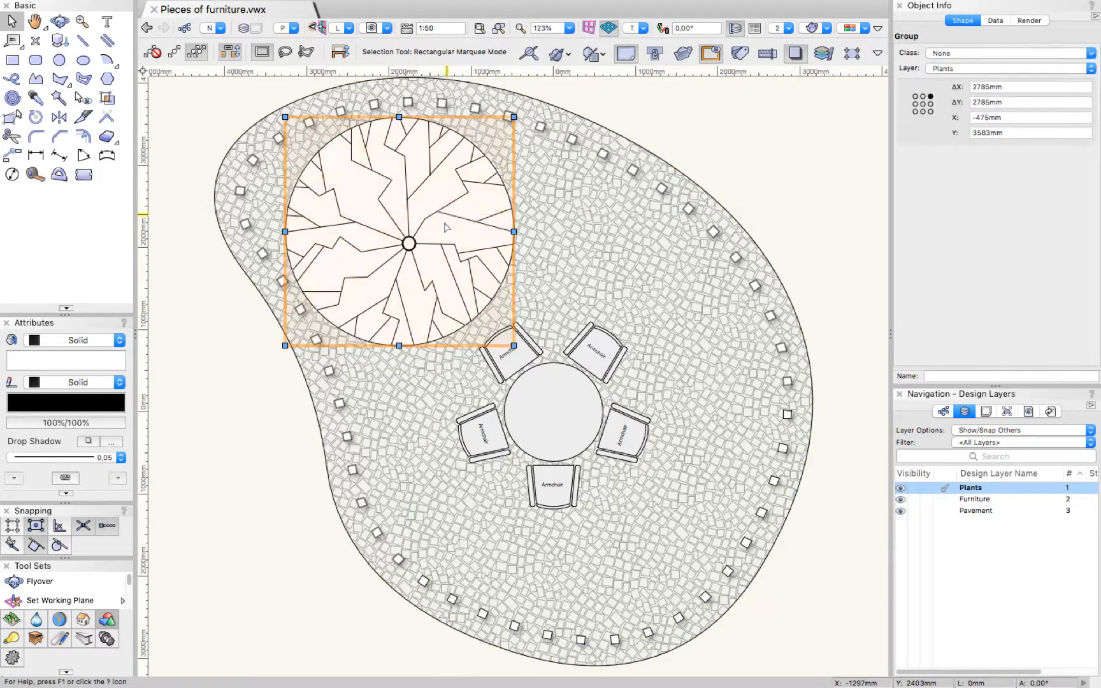
{"action": "double_click", "coordinate": [445, 226]}
{"action": "left_click", "coordinate": [560, 231]}
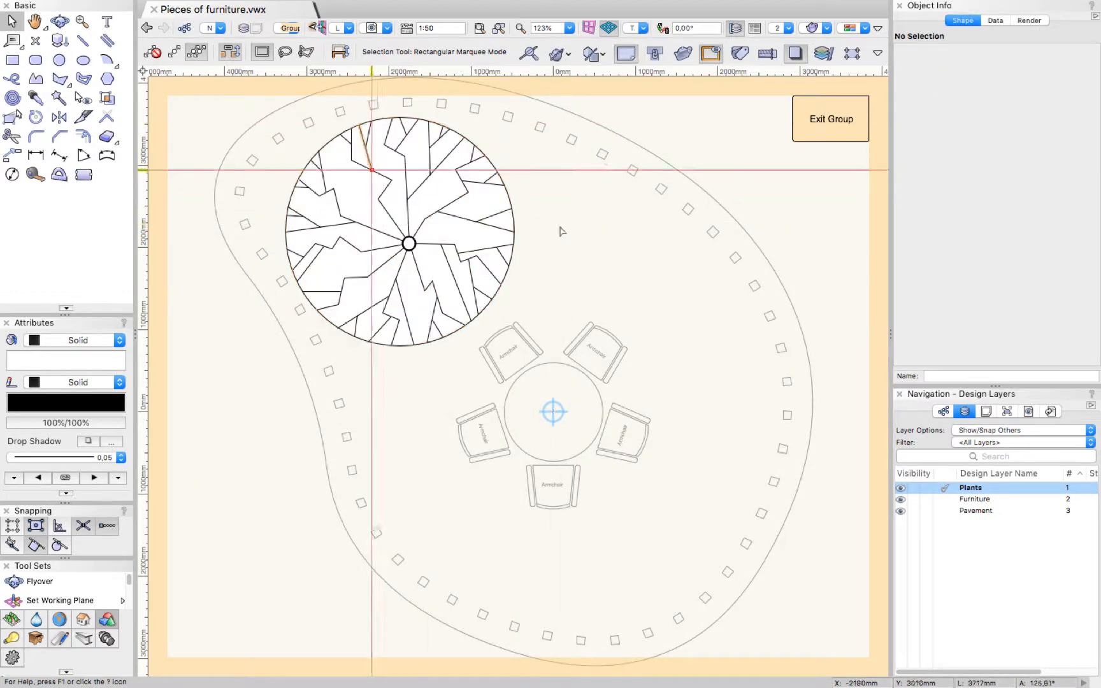
{"action": "left_click", "coordinate": [370, 130]}
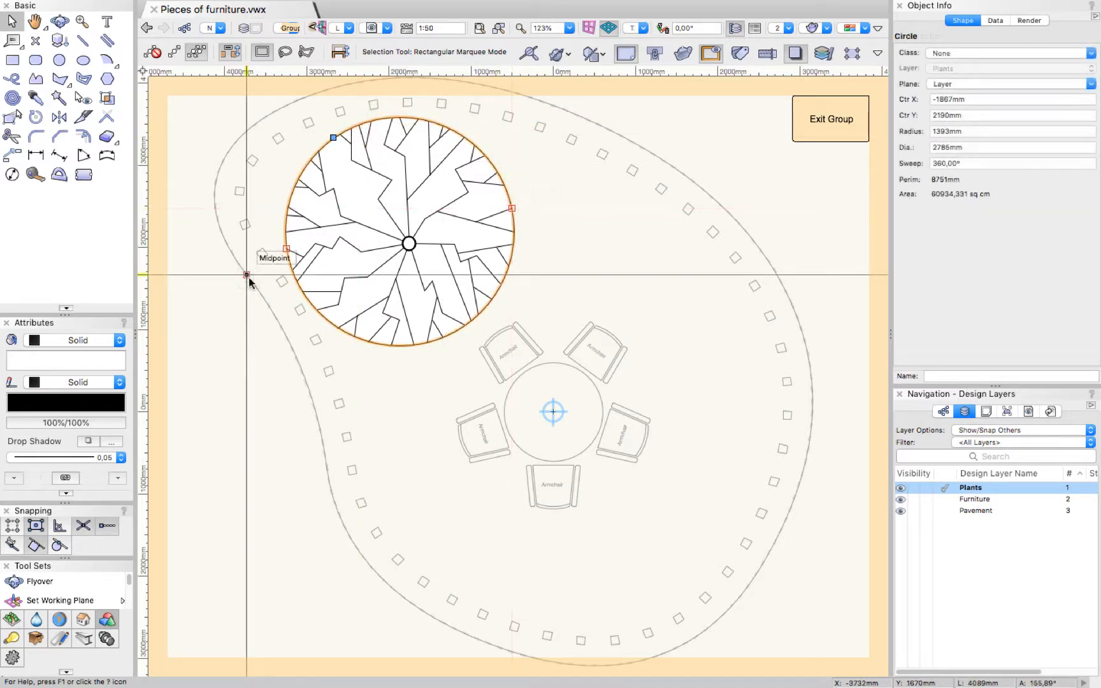
{"action": "left_click", "coordinate": [94, 440]}
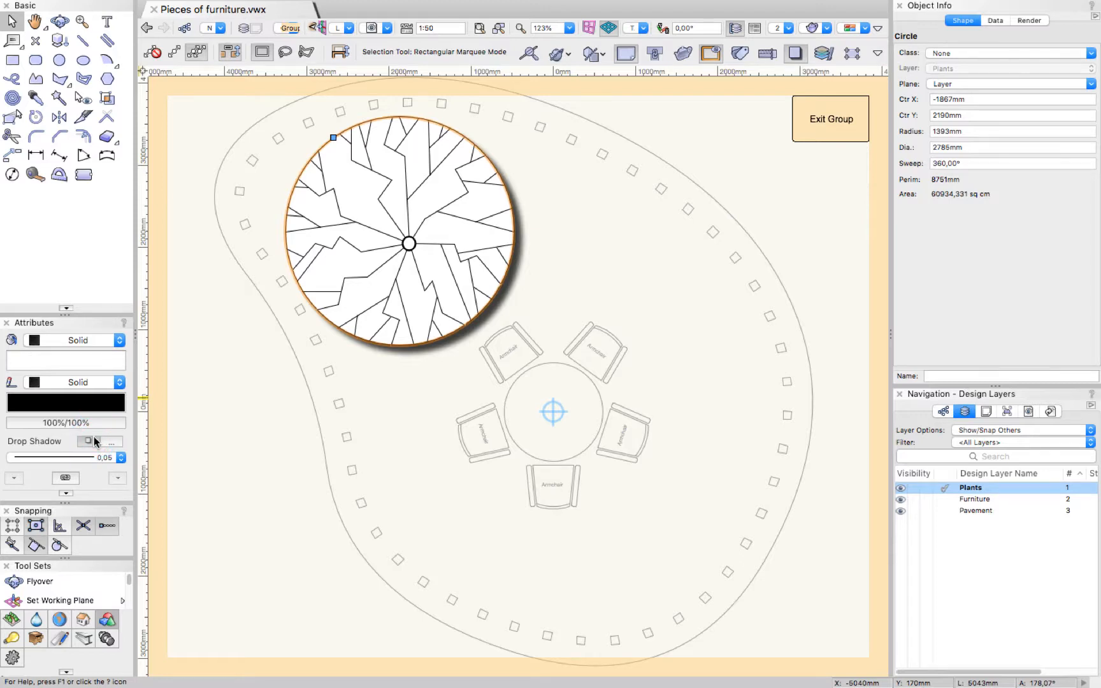
Set the canopy circle's drop shadow opacity to 30%.
{"action": "left_click", "coordinate": [109, 441]}
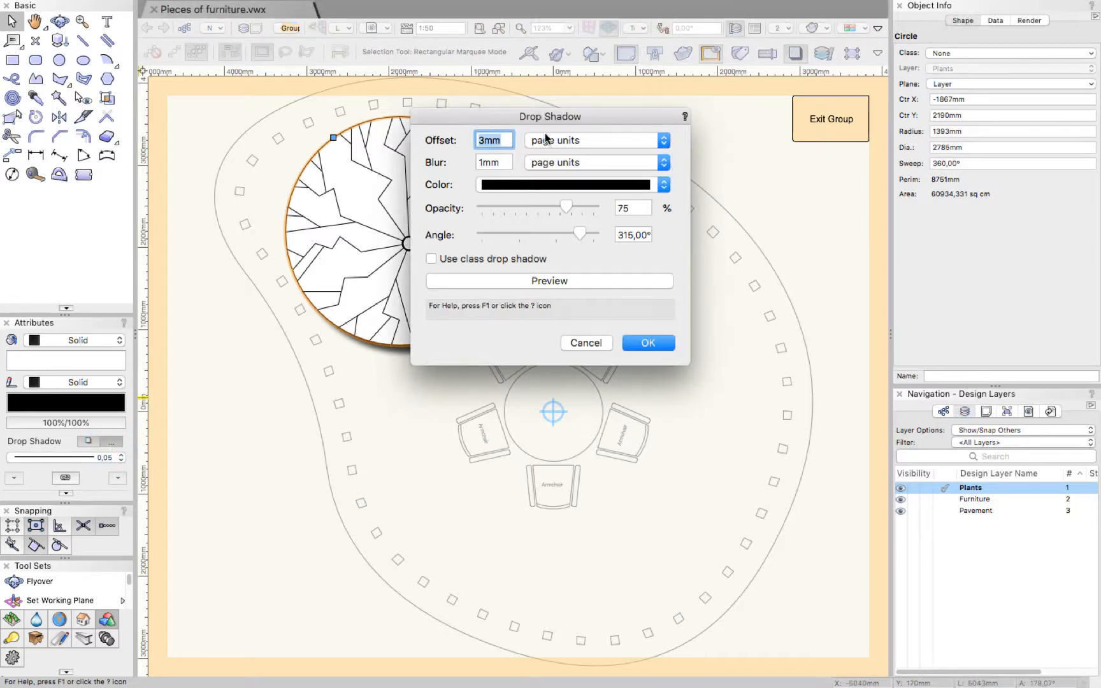
{"action": "left_click", "coordinate": [634, 208]}
{"action": "type", "text": "30"}
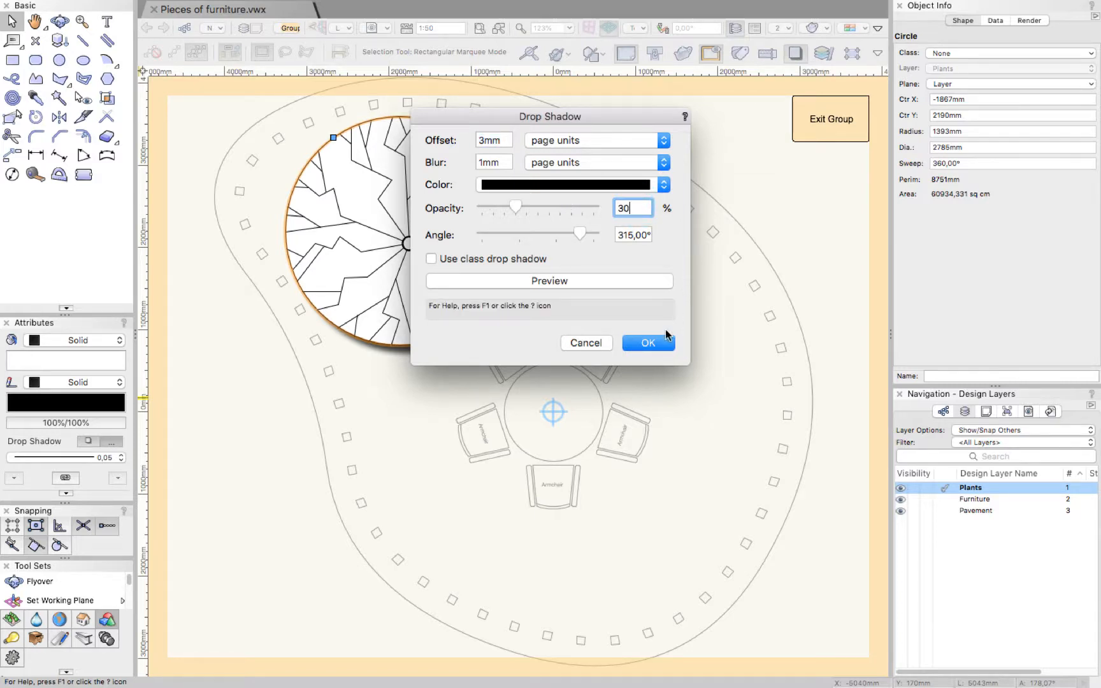
{"action": "left_click", "coordinate": [655, 346]}
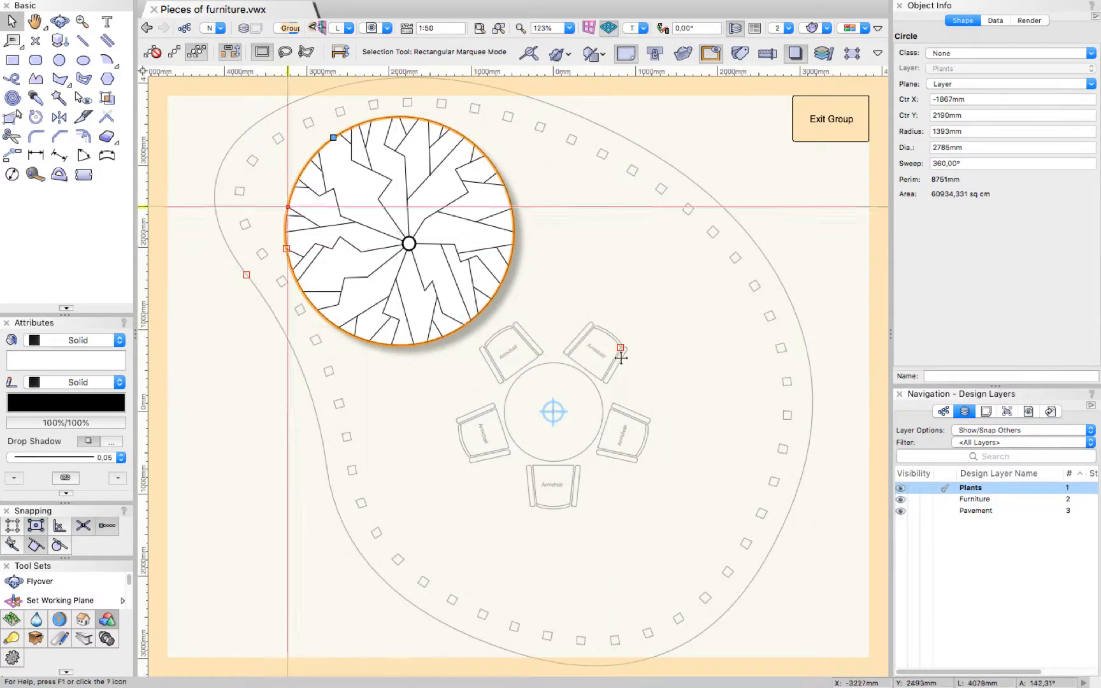
Pick up the canopy circle's shadow with the Eyedropper limited to Drop Shadows, and leave the tree group with nothing selected.
{"action": "left_click", "coordinate": [28, 85]}
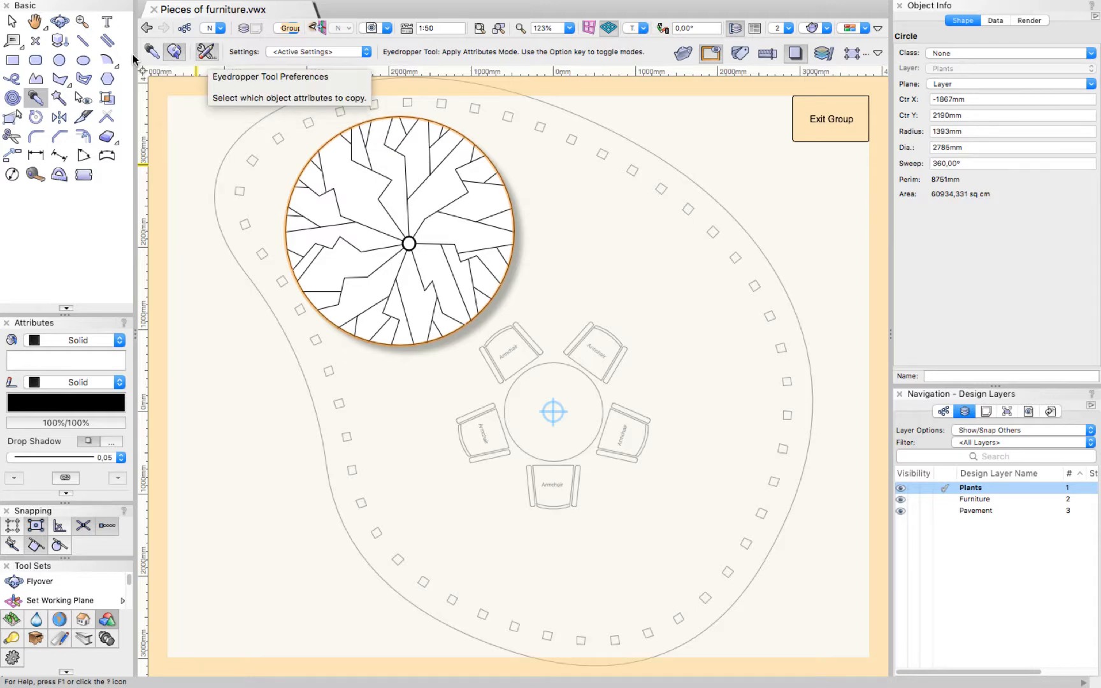
{"action": "left_click", "coordinate": [207, 52]}
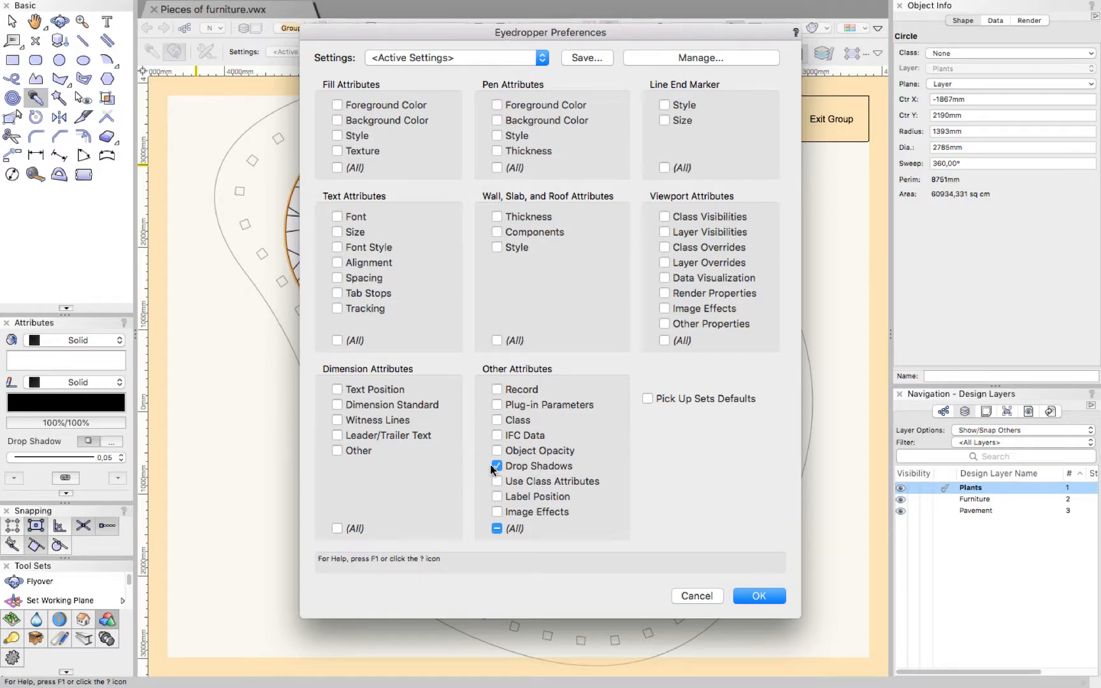
{"action": "left_click", "coordinate": [749, 596]}
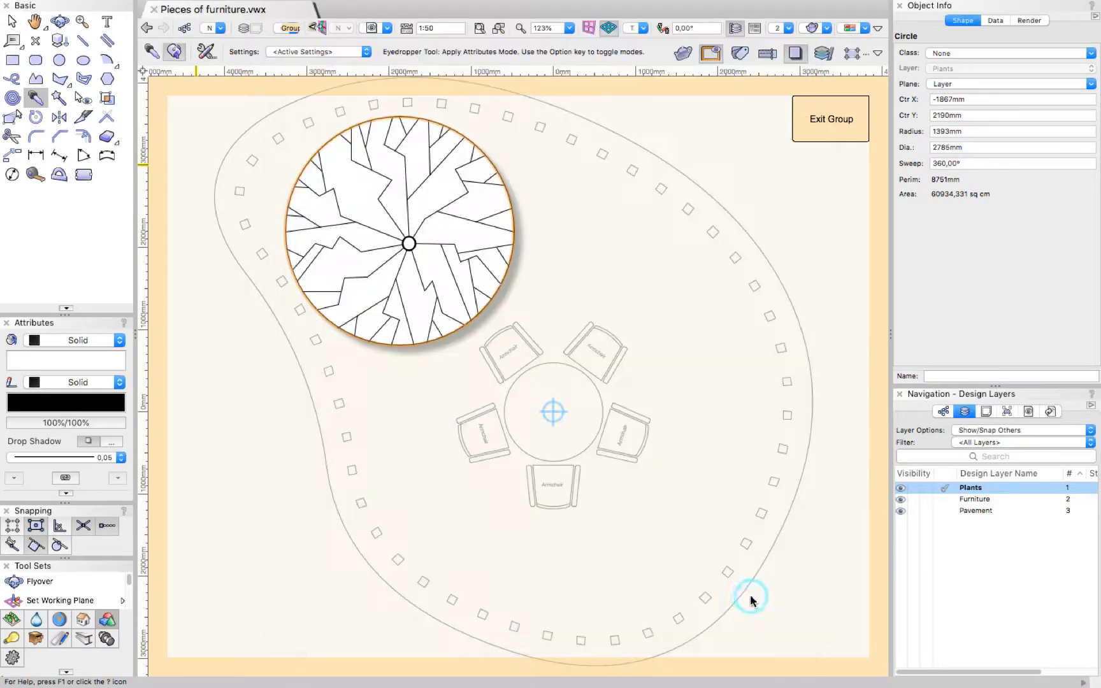
{"action": "left_click", "coordinate": [157, 57]}
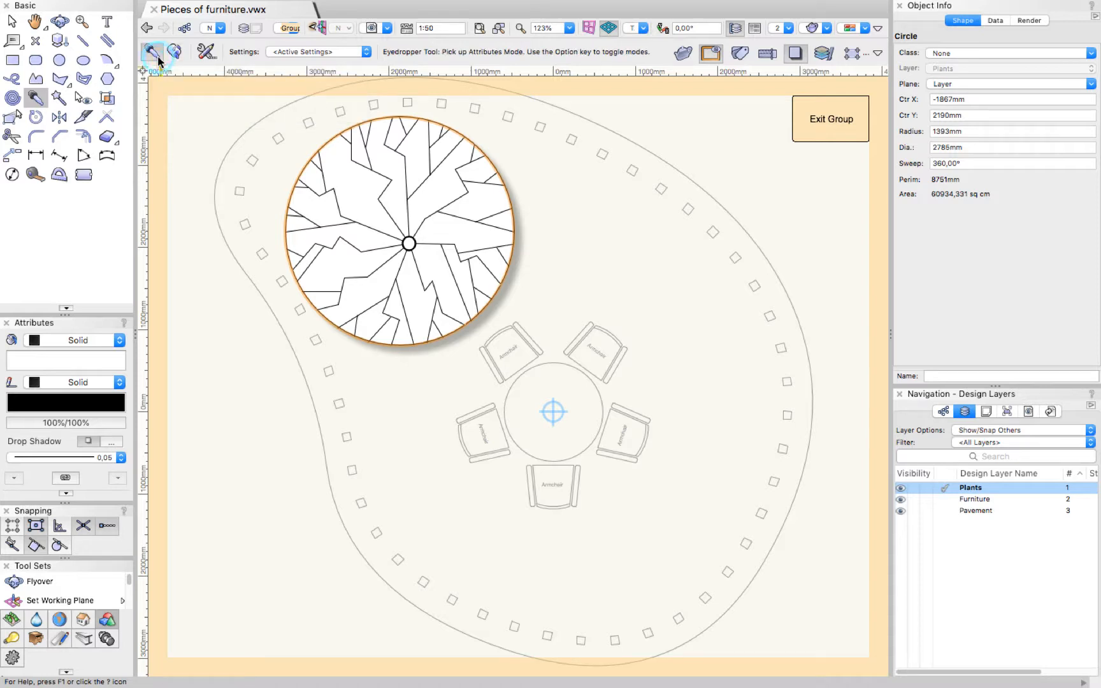
{"action": "left_click", "coordinate": [340, 166]}
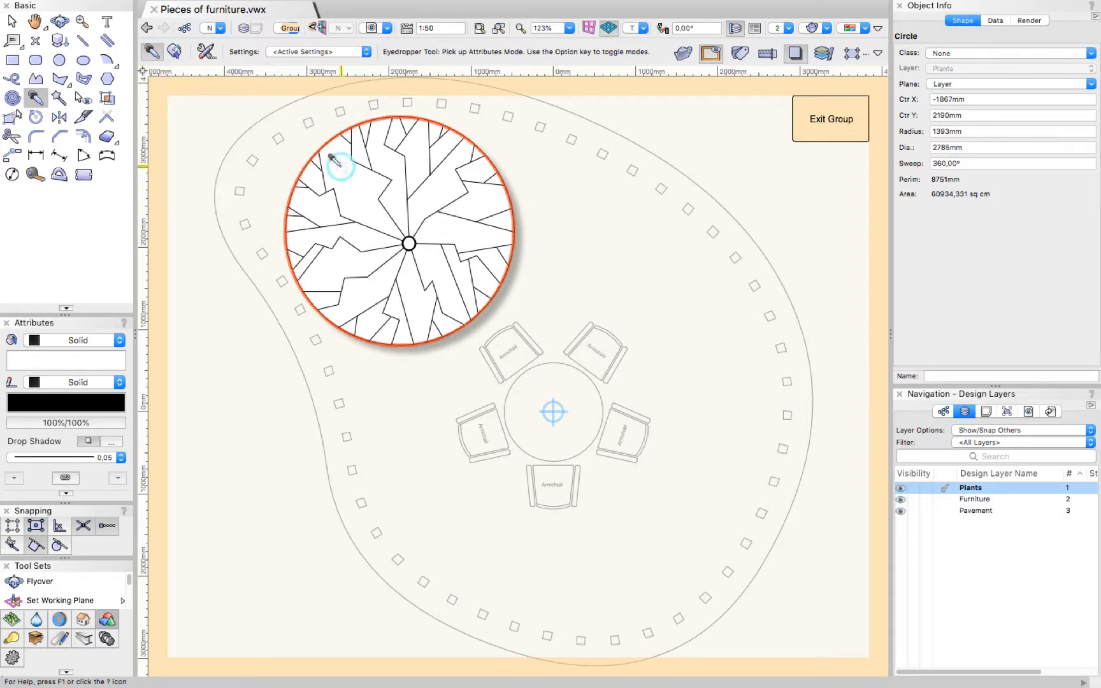
{"action": "left_click", "coordinate": [821, 122]}
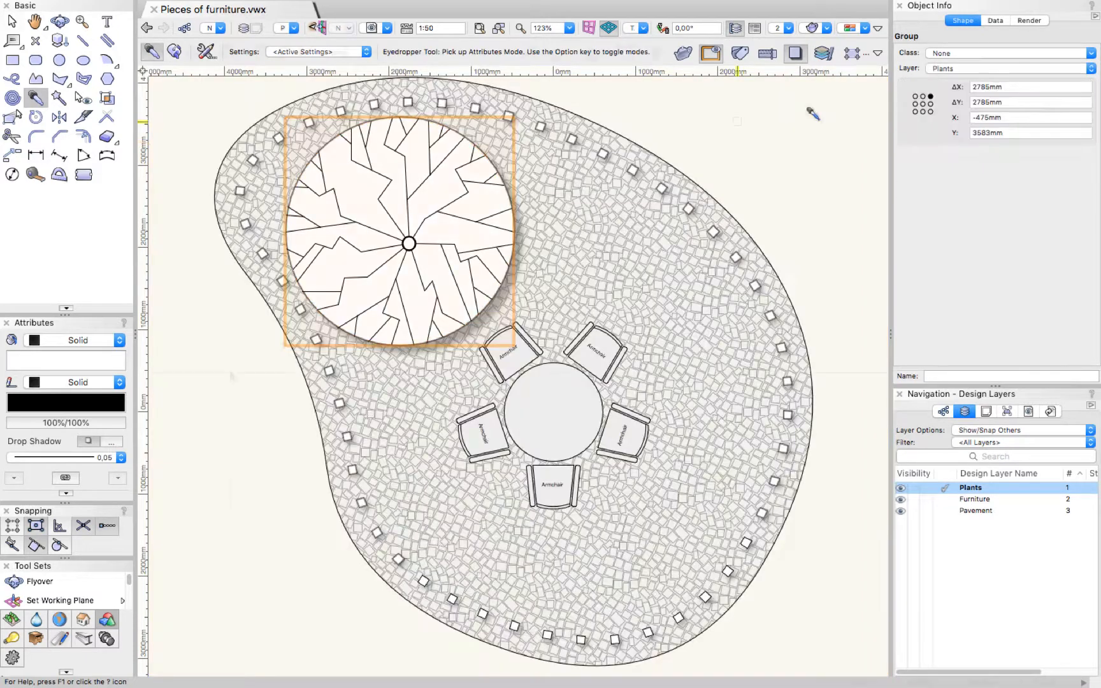
{"action": "key", "text": "x"}
{"action": "left_click", "coordinate": [229, 373]}
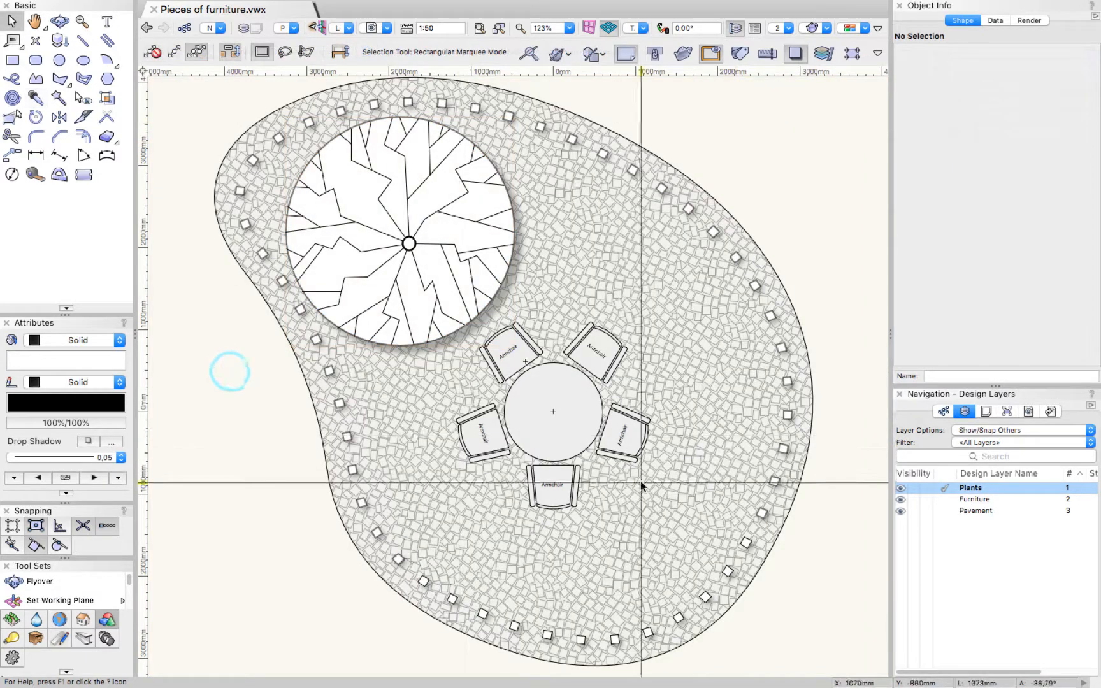
Make the Furniture layer active and apply the picked-up drop shadow to the round table with the Eyedropper.
{"action": "scroll", "coordinate": [574, 438], "scroll_direction": "up", "scroll_amount": 2}
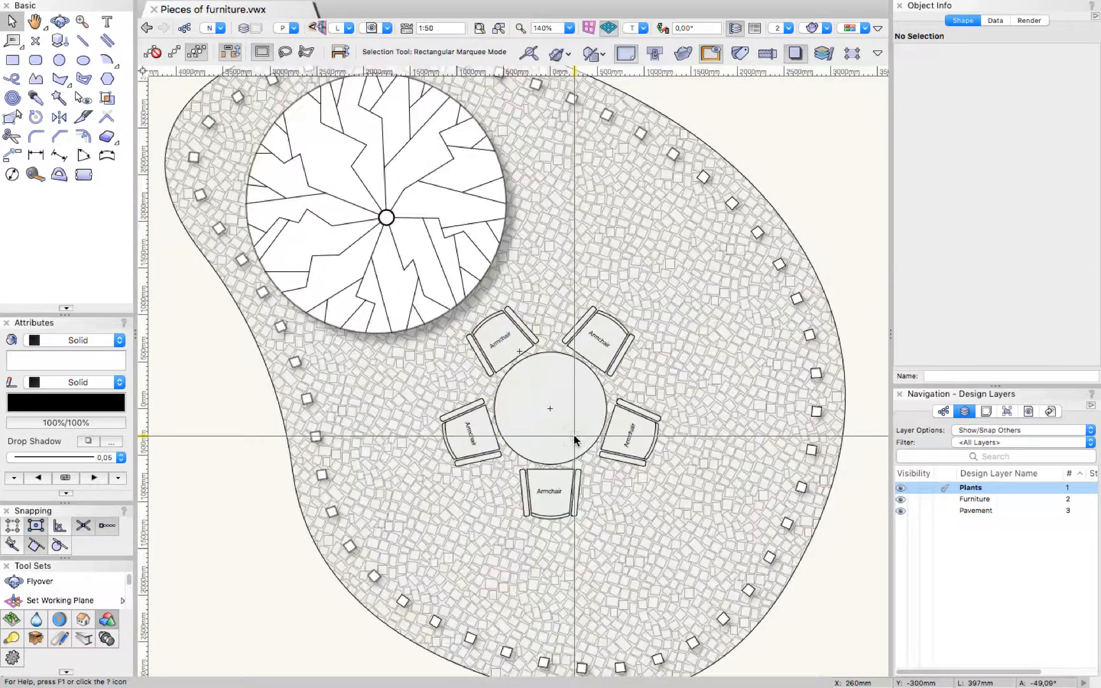
{"action": "left_click", "coordinate": [945, 500]}
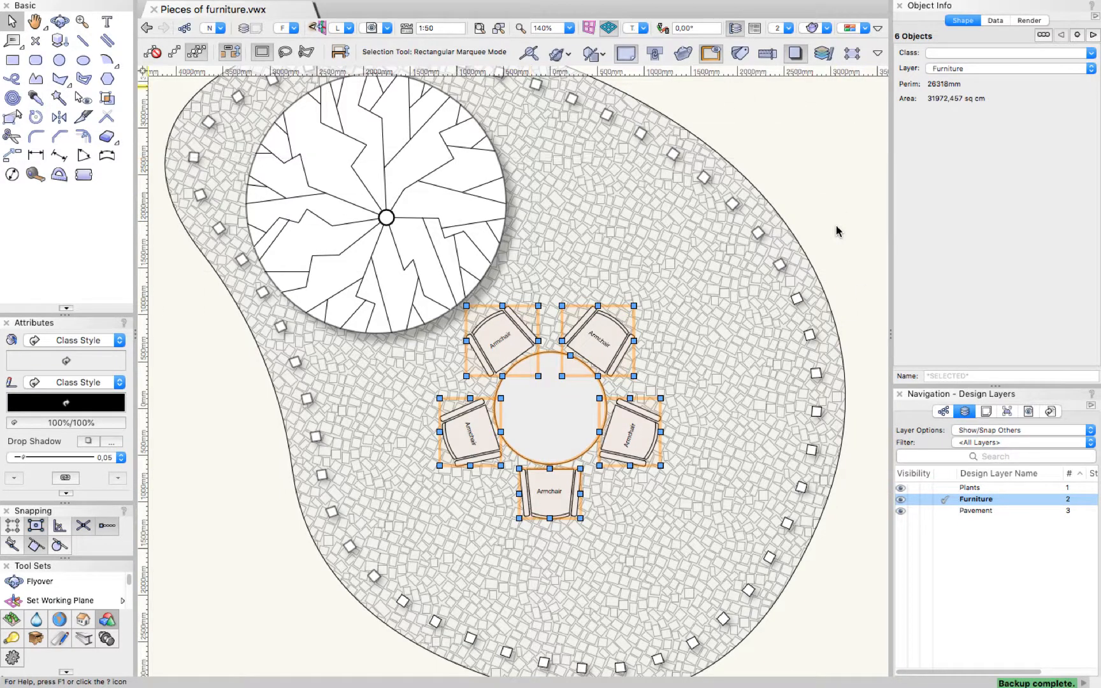
{"action": "left_click", "coordinate": [36, 97]}
{"action": "left_click", "coordinate": [174, 51]}
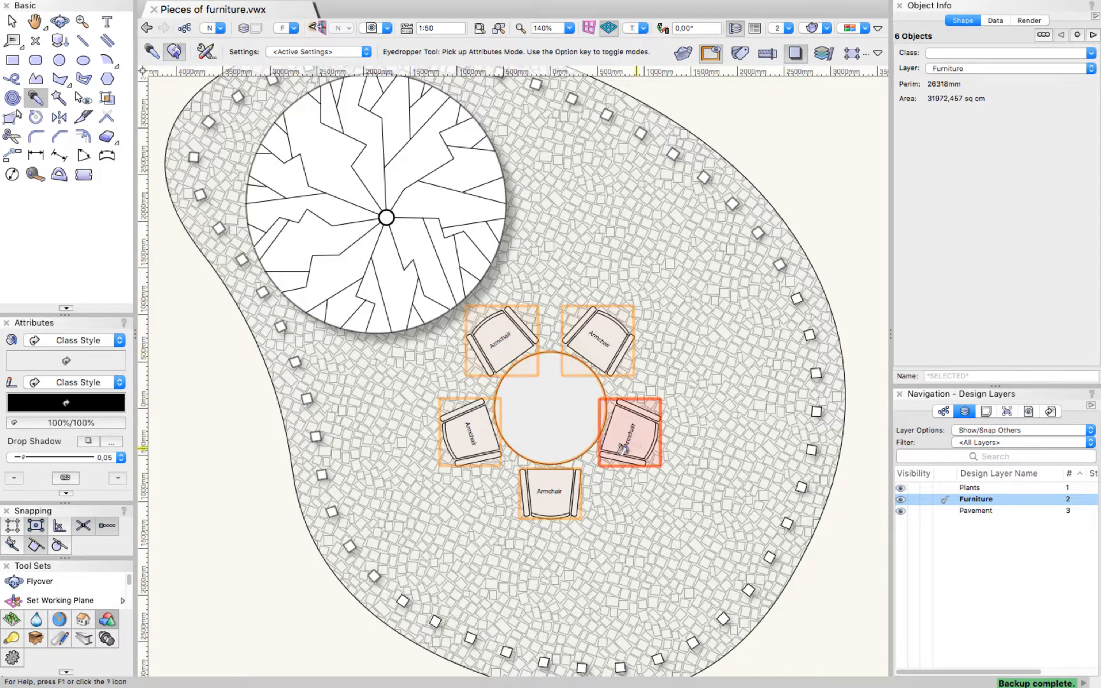
{"action": "left_click", "coordinate": [538, 413]}
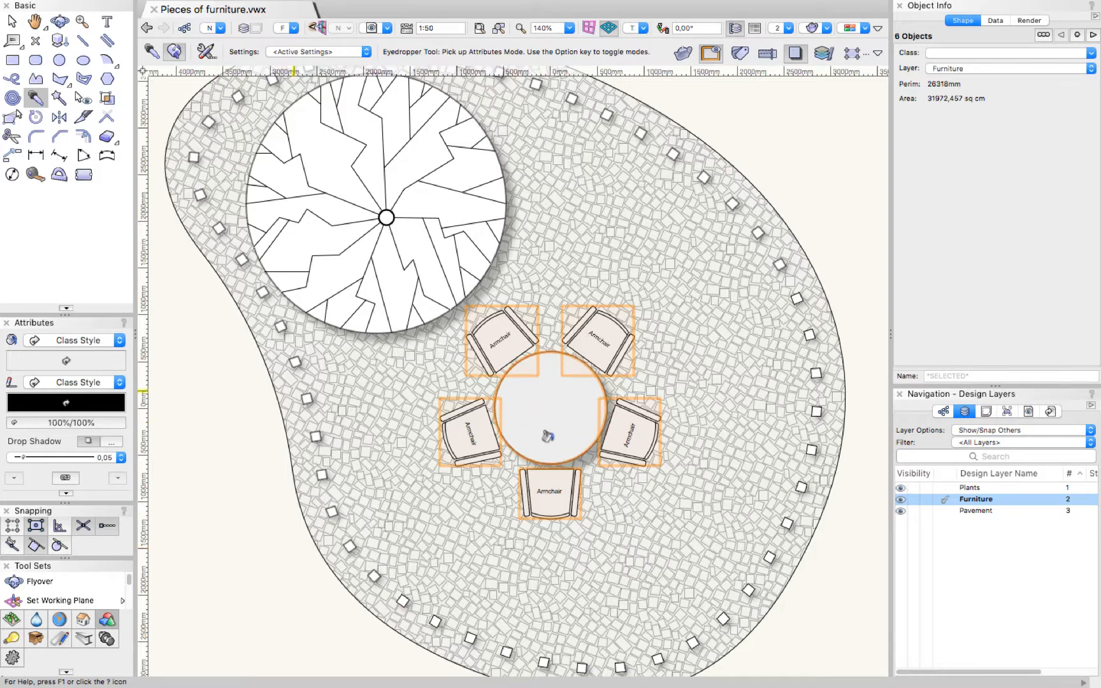
{"action": "scroll", "coordinate": [573, 510], "scroll_direction": "up", "scroll_amount": 5}
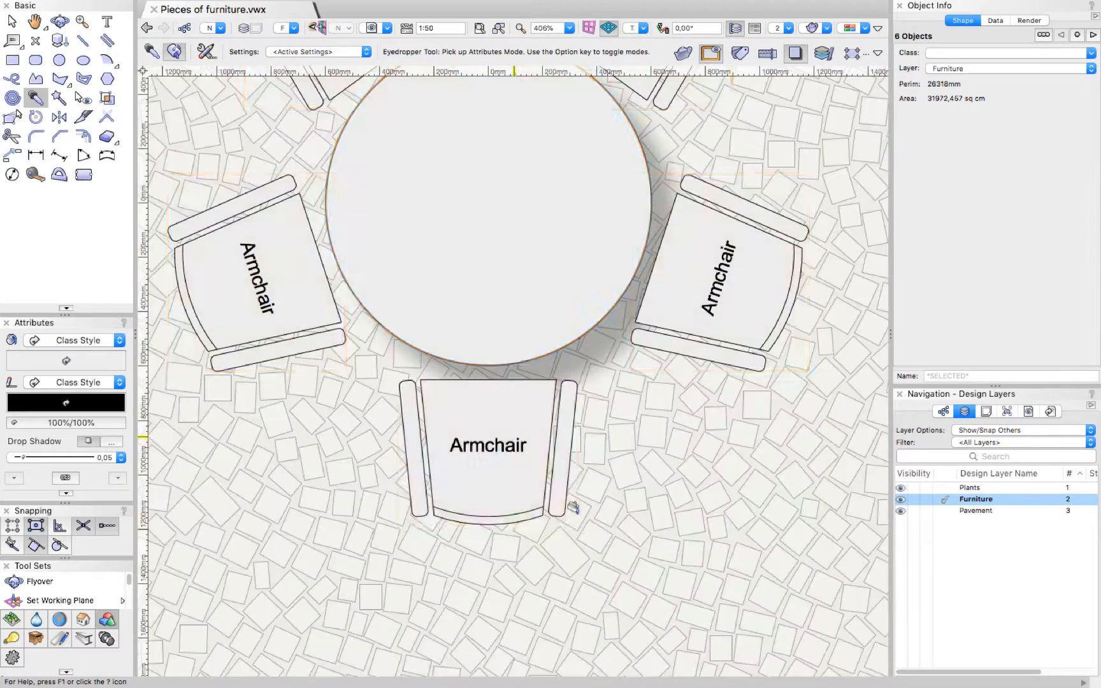
{"action": "left_click", "coordinate": [17, 21]}
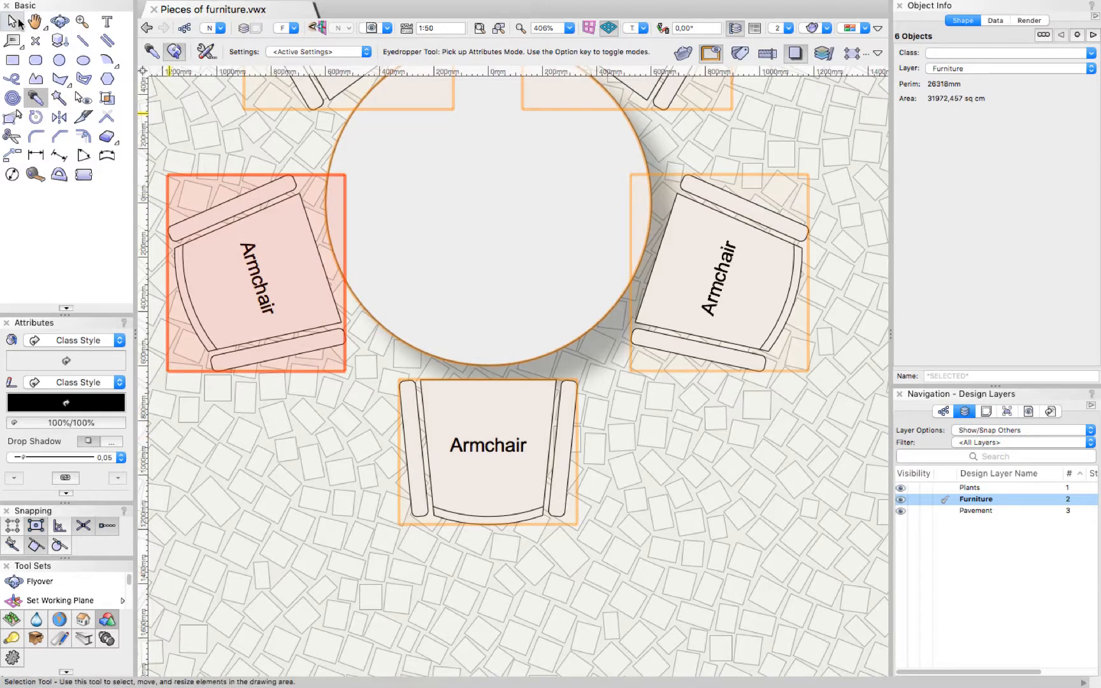
{"action": "left_click", "coordinate": [563, 566]}
{"action": "scroll", "coordinate": [562, 566], "scroll_direction": "down", "scroll_amount": 2}
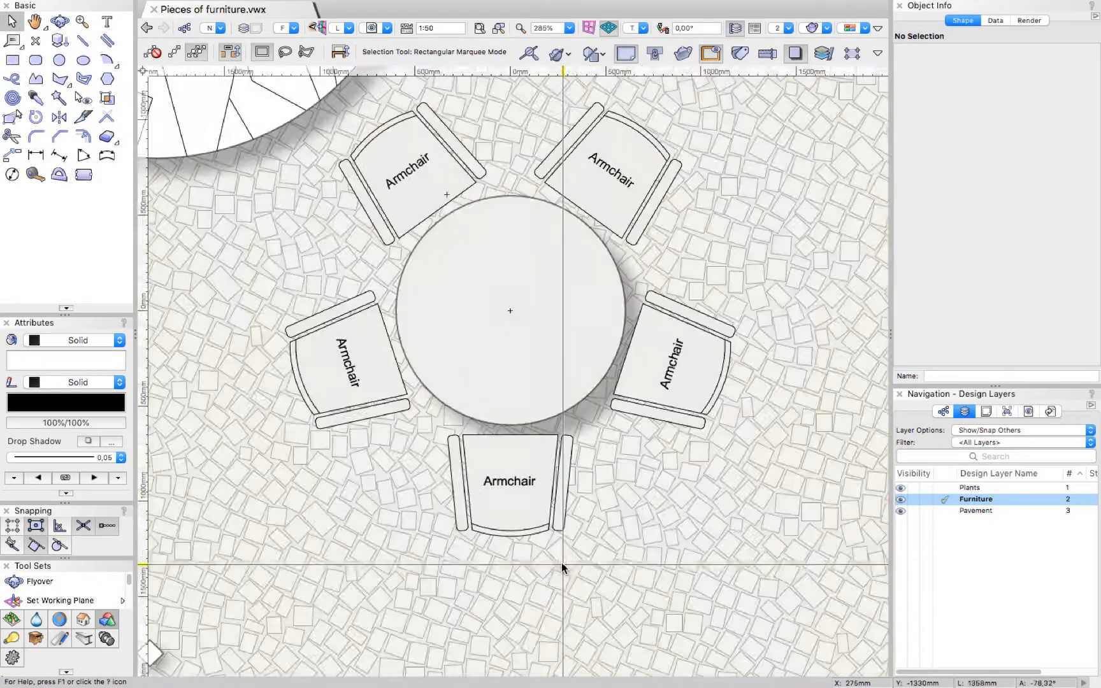
{"action": "left_click", "coordinate": [521, 333]}
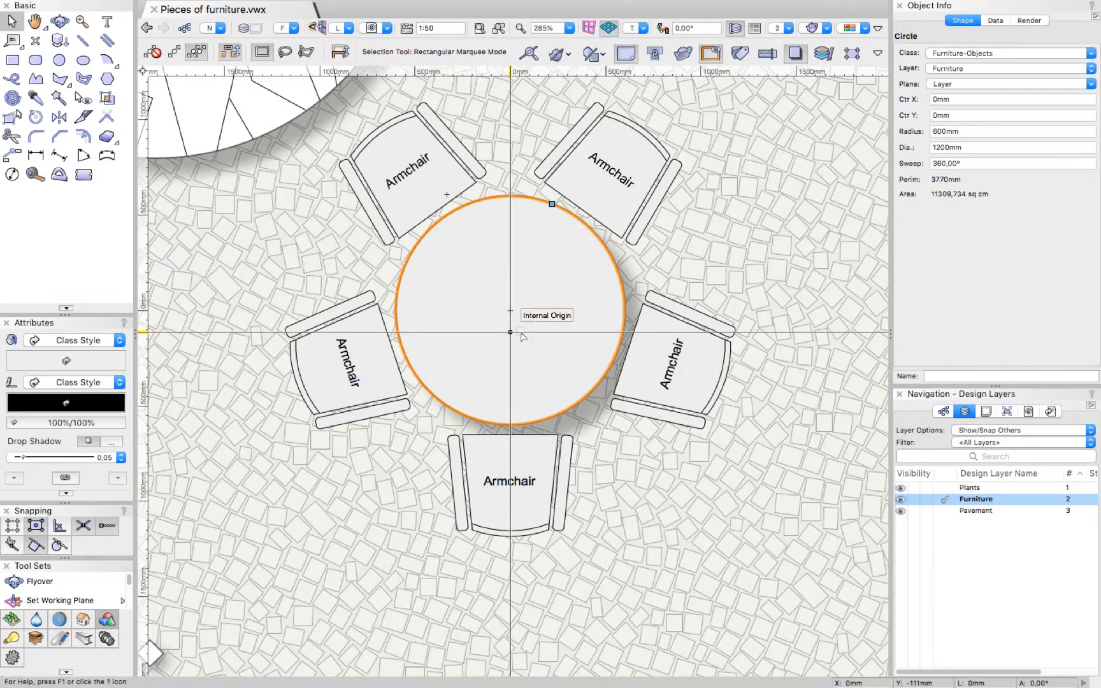
Enter the lower armchair's group and apply the picked-up drop shadow to its seat outline and both armrests.
{"action": "double_click", "coordinate": [486, 491]}
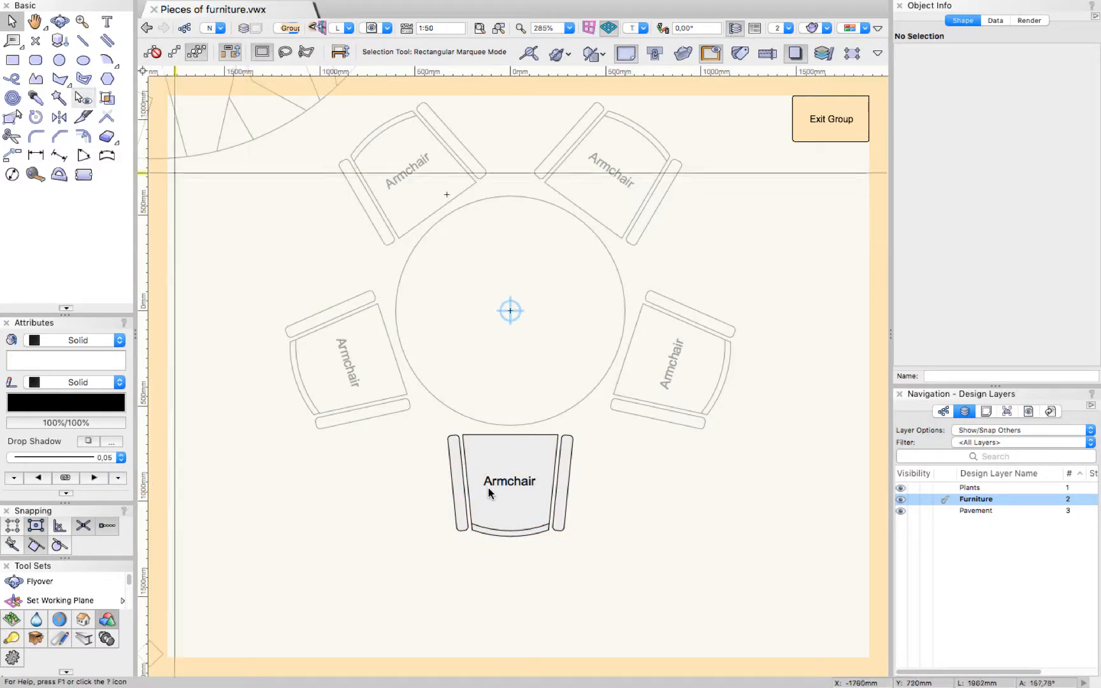
{"action": "left_click_drag", "start_coordinate": [605, 465], "coordinate": [395, 415]}
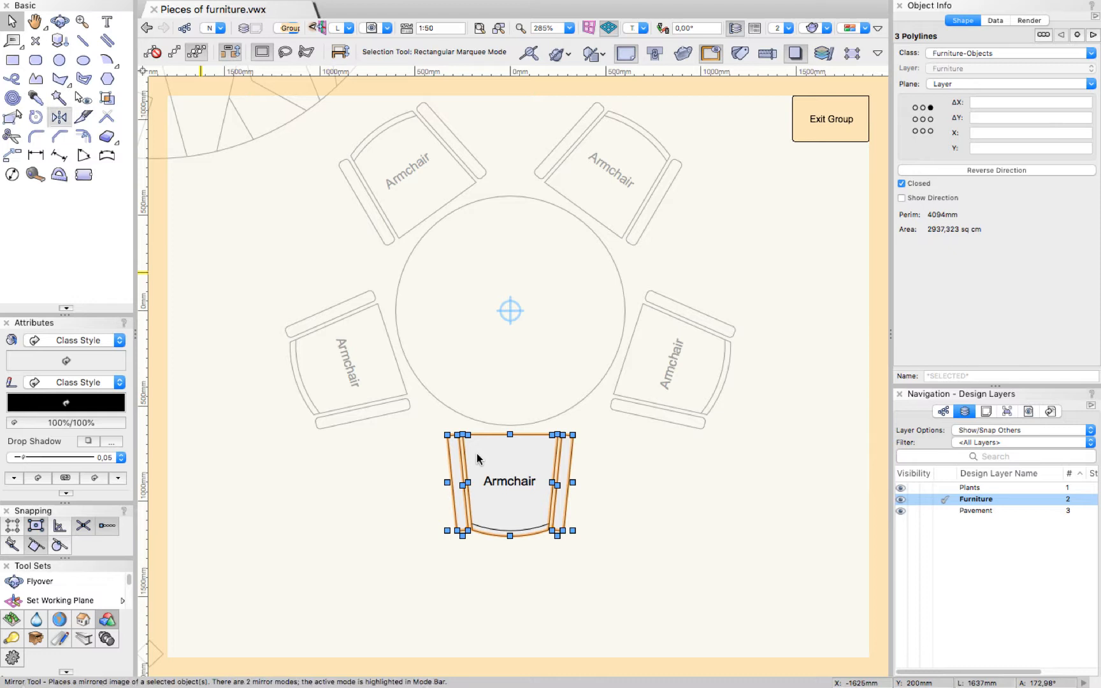
{"action": "left_click", "coordinate": [40, 99]}
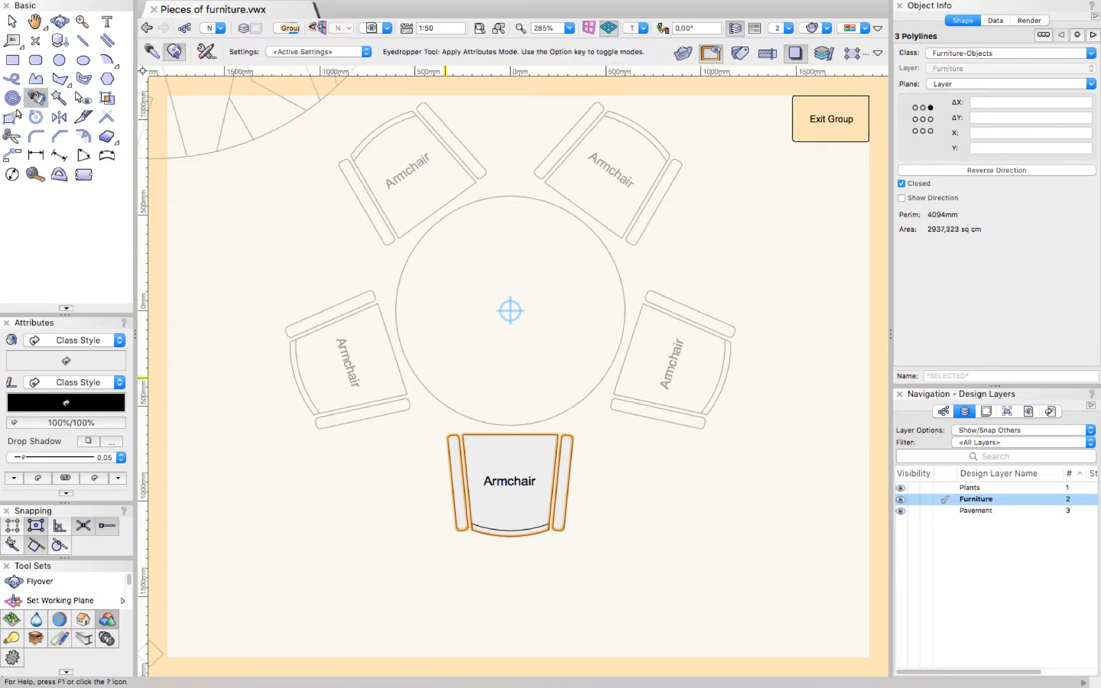
{"action": "left_click", "coordinate": [475, 443]}
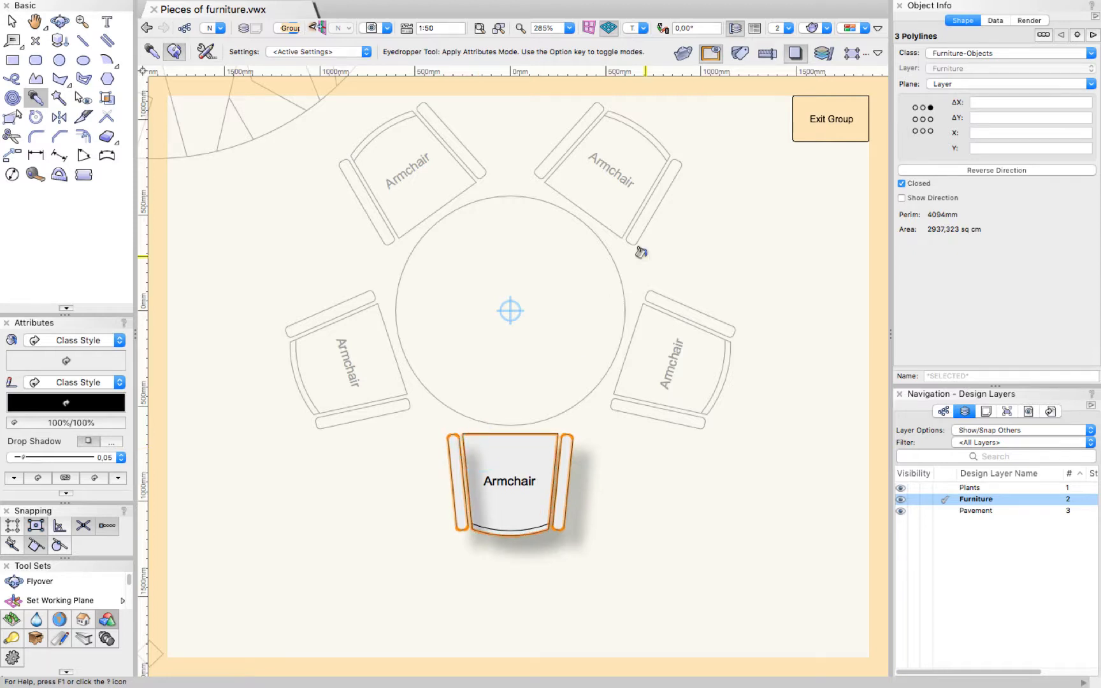
{"action": "left_click", "coordinate": [12, 21]}
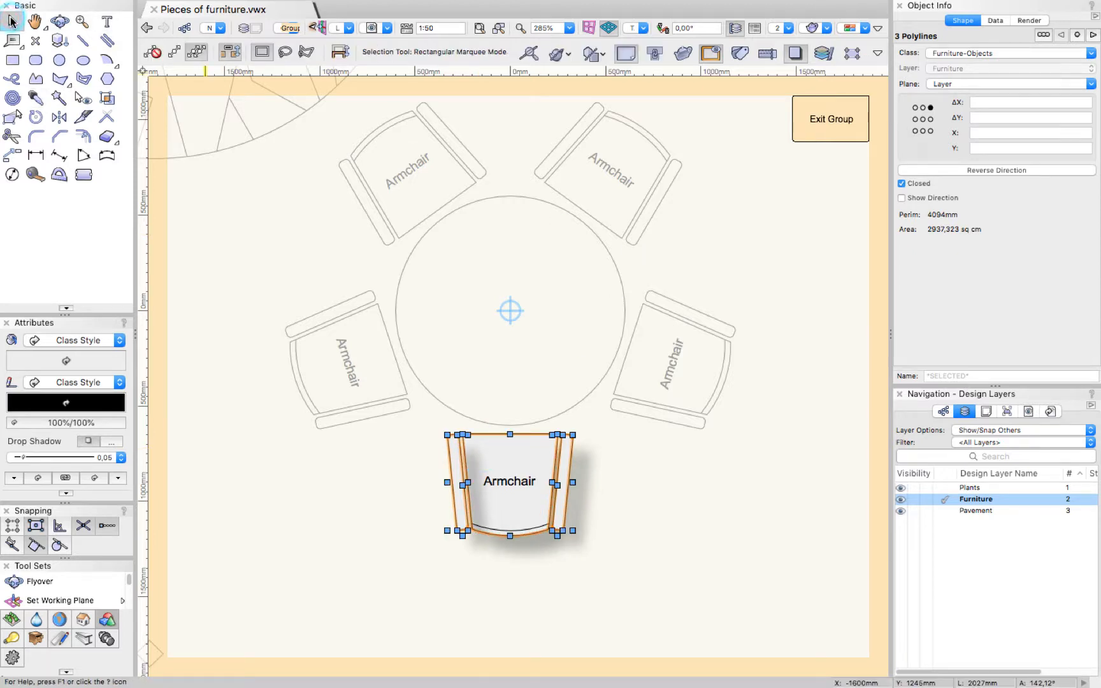
{"action": "left_click", "coordinate": [457, 567]}
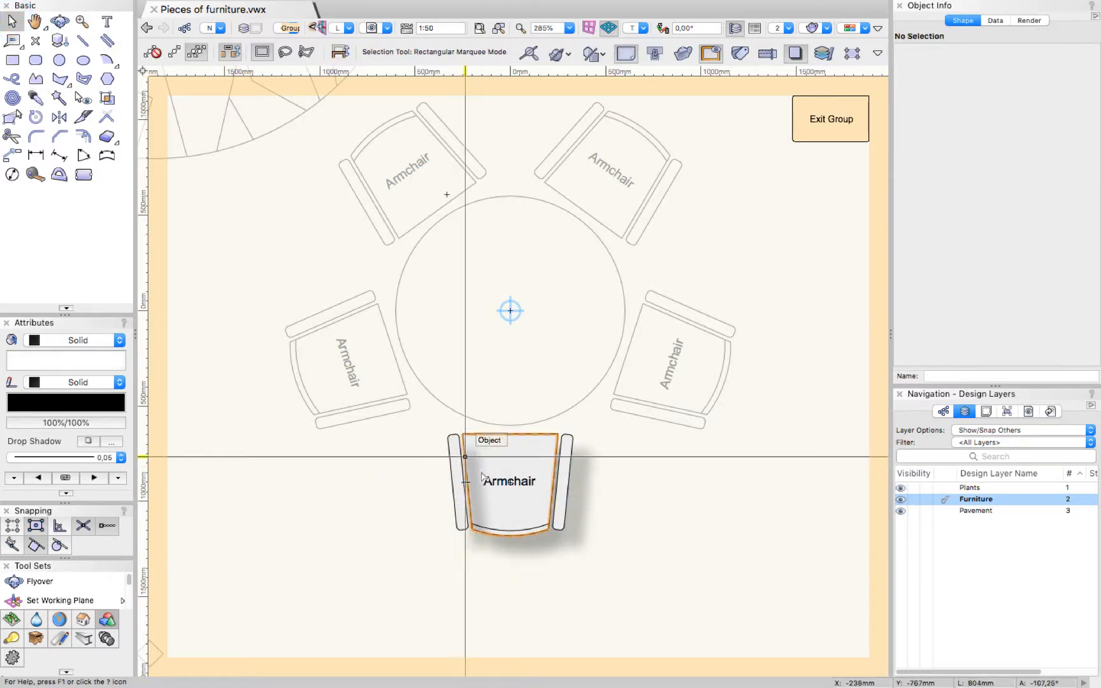
Send the lower armchair's left armrest to the back so its shadow falls behind the seat, and exit the group.
{"action": "left_click", "coordinate": [453, 458]}
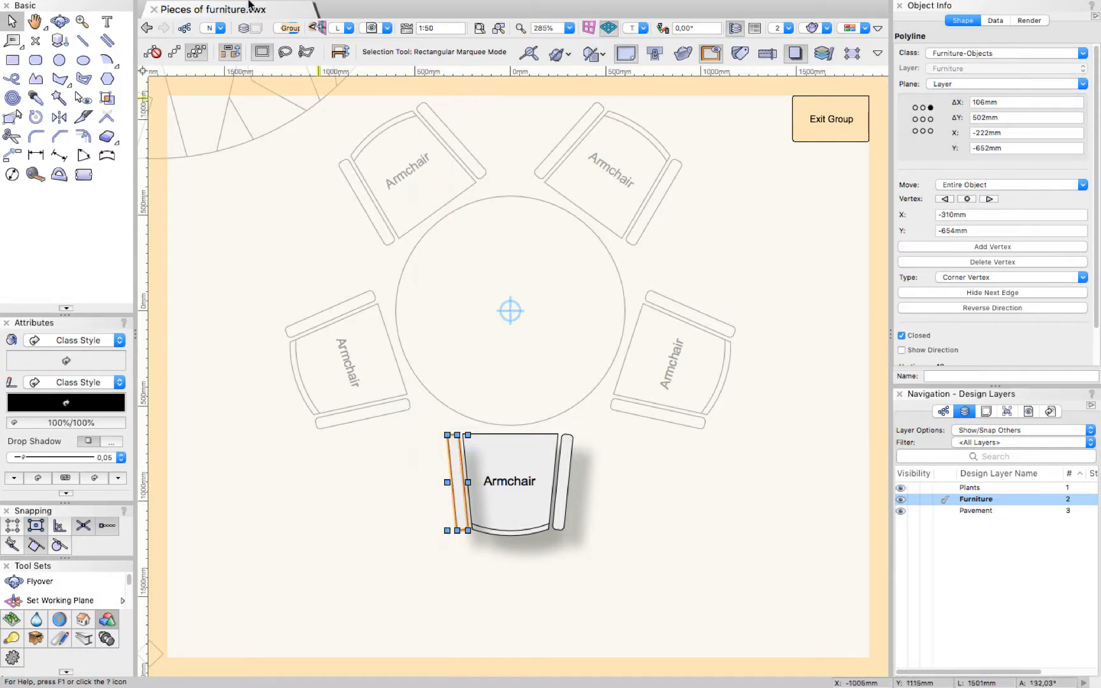
{"action": "left_click", "coordinate": [241, 8]}
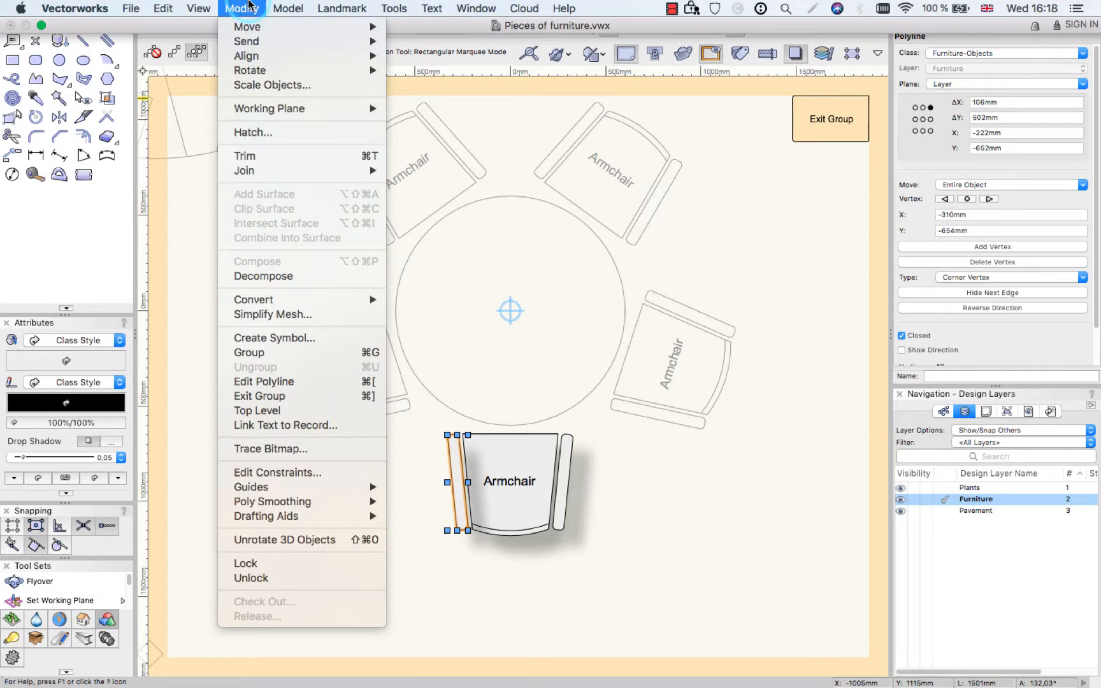
{"action": "mouse_move", "coordinate": [246, 45]}
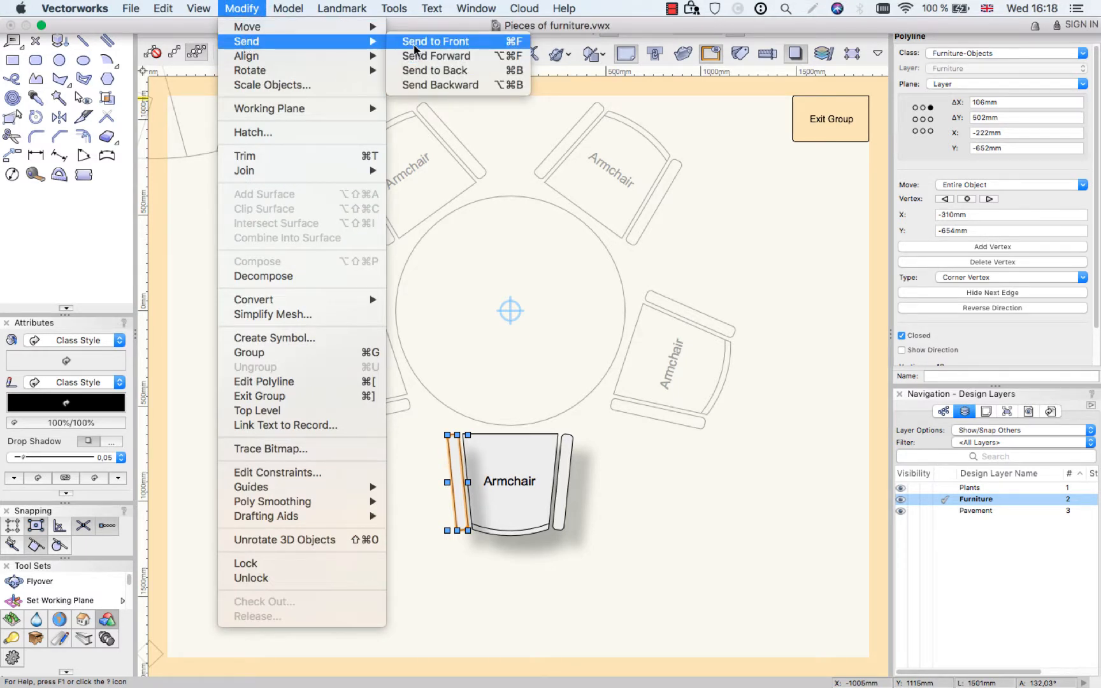
{"action": "left_click", "coordinate": [415, 71]}
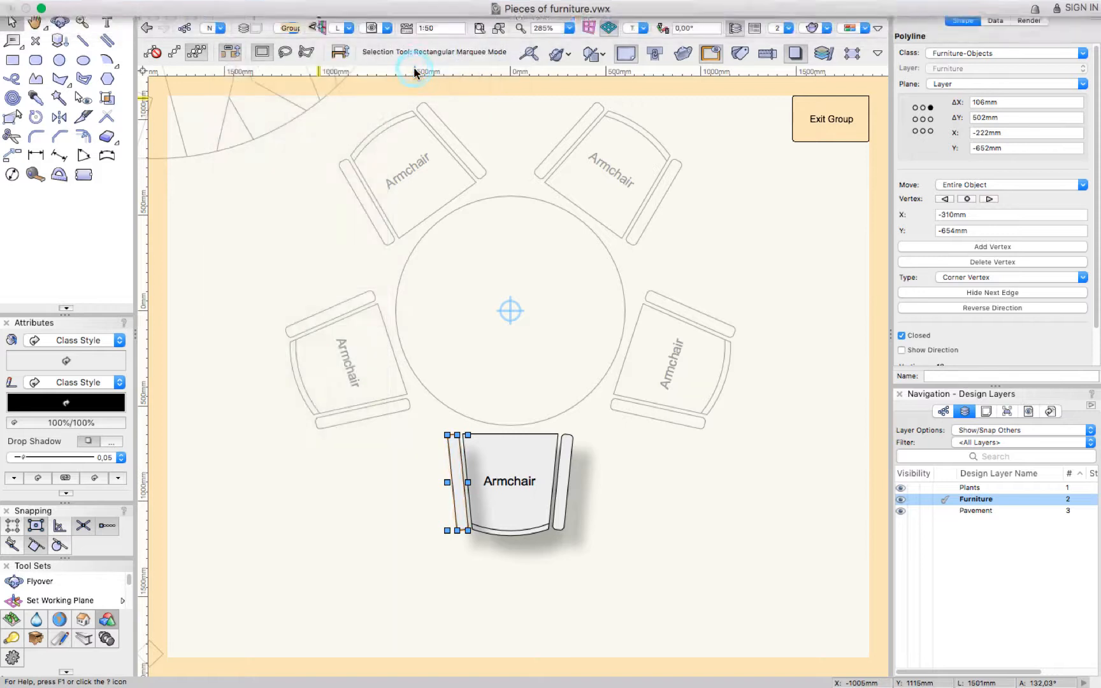
{"action": "left_click", "coordinate": [467, 311]}
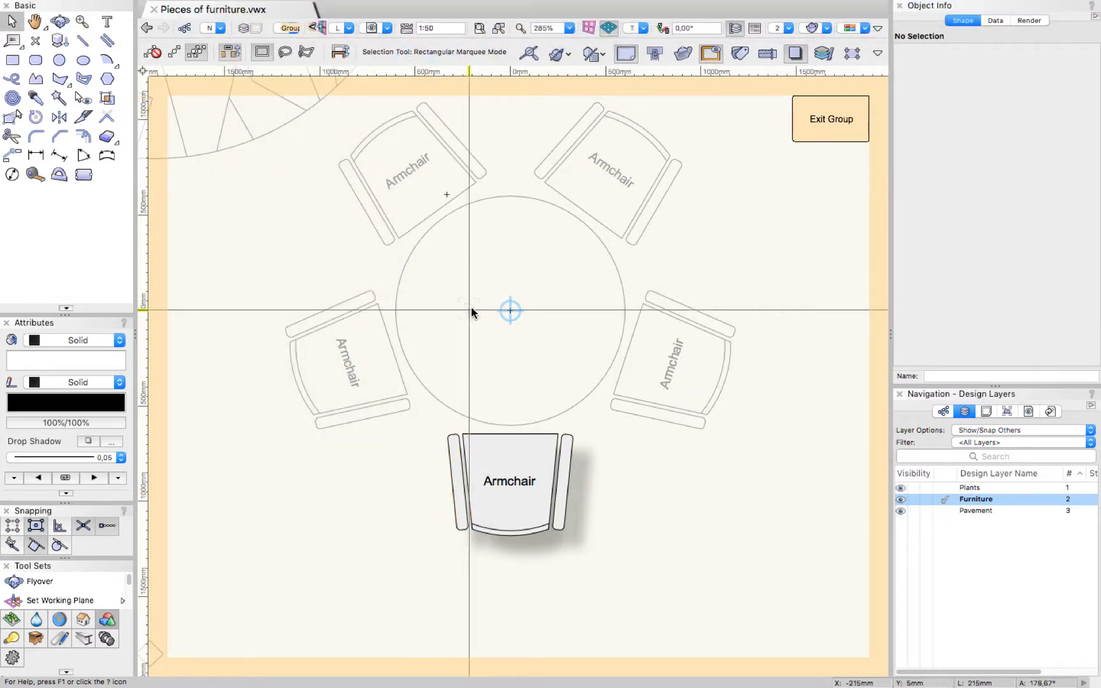
{"action": "left_click", "coordinate": [815, 122]}
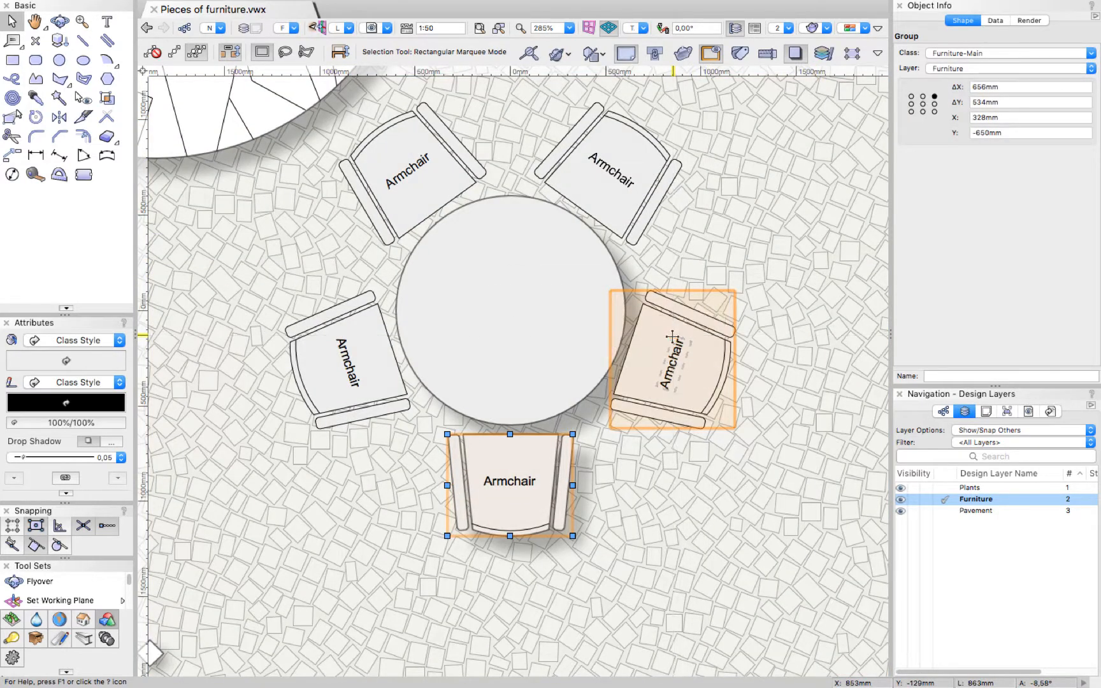
Delete the four armchairs without shadows around the table and leave the lower armchair selected.
{"action": "left_click", "coordinate": [663, 335]}
{"action": "left_click", "coordinate": [634, 174], "text": "shift"}
{"action": "left_click", "coordinate": [389, 160], "text": "shift"}
{"action": "left_click", "coordinate": [343, 340], "text": "shift"}
{"action": "key", "text": "Delete"}
{"action": "left_click", "coordinate": [522, 490]}
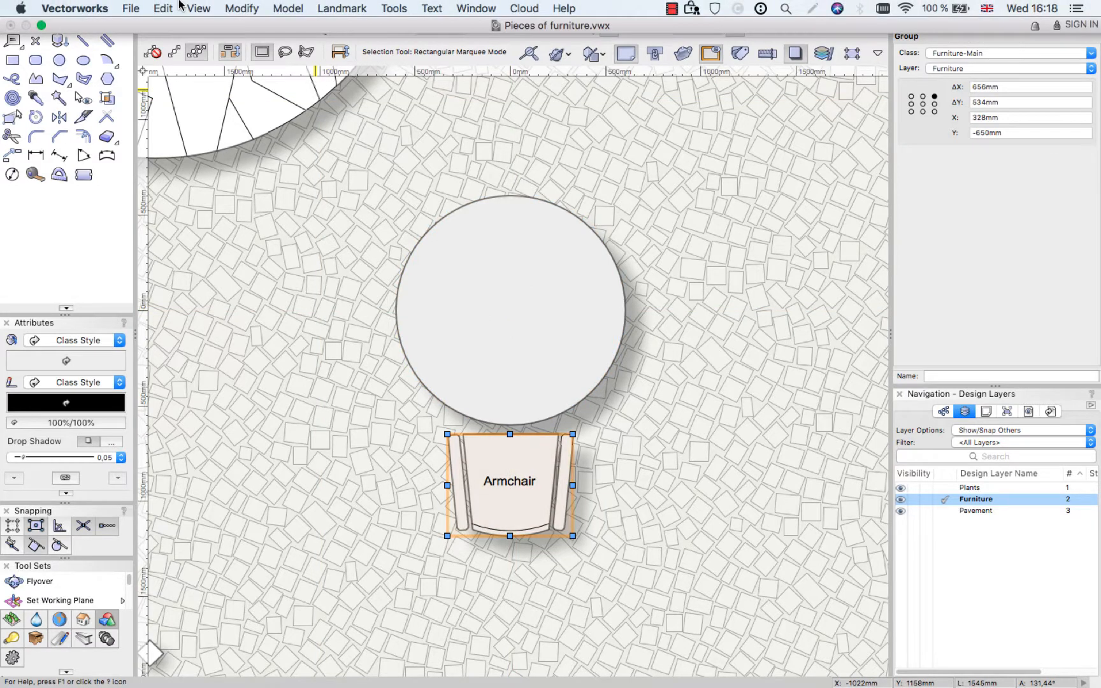
Duplicate the lower armchair in a circular array of 5 at 72° about the table's centre, rotating the duplicates and not retaining the original.
{"action": "left_click", "coordinate": [171, 7]}
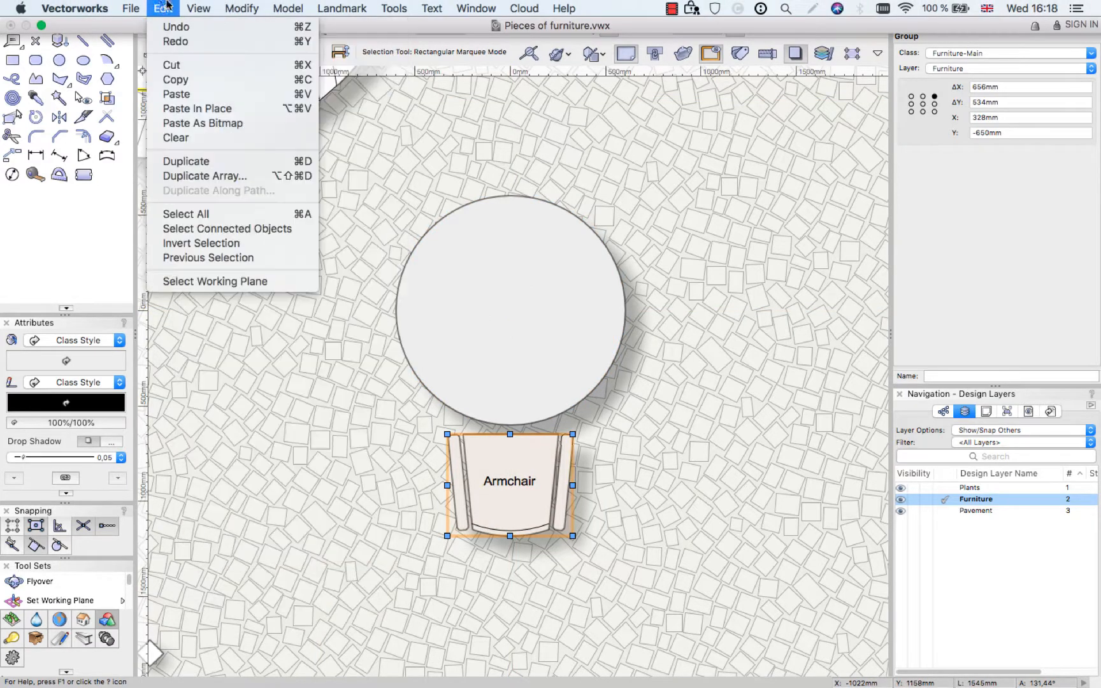
{"action": "left_click", "coordinate": [169, 178]}
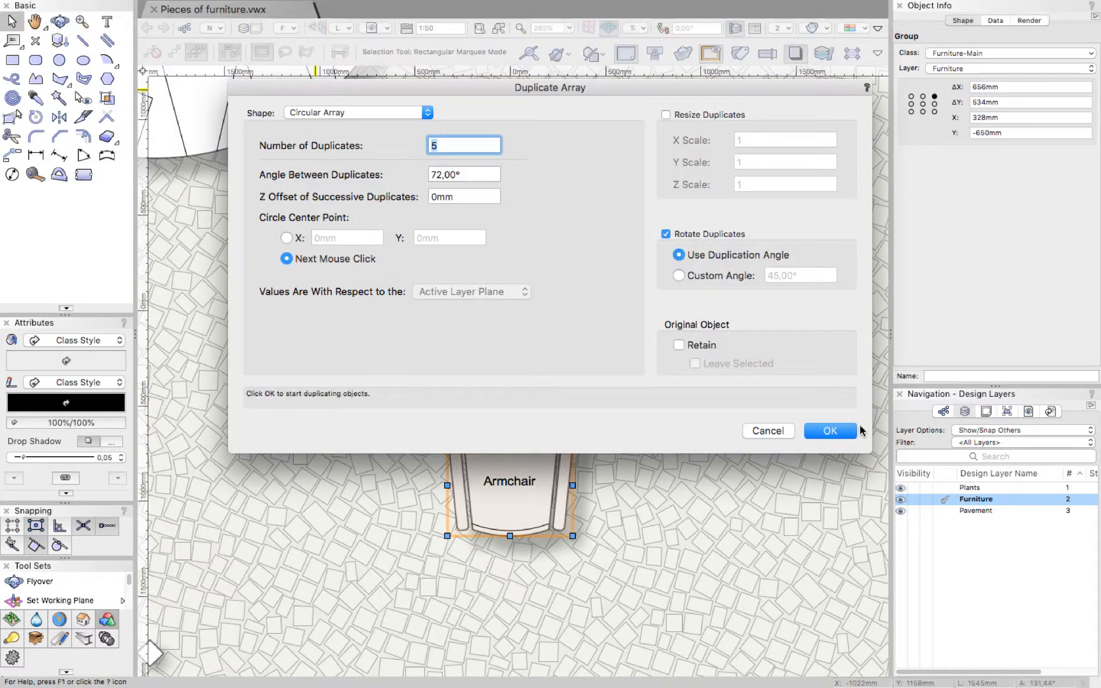
{"action": "left_click", "coordinate": [853, 431]}
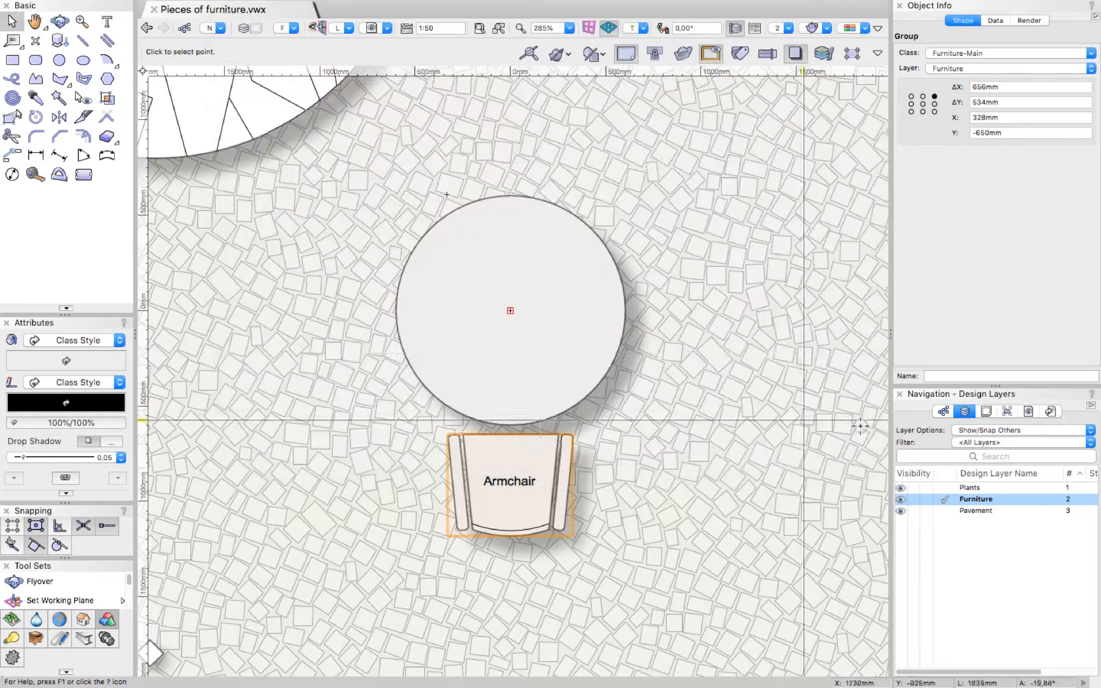
{"action": "left_click", "coordinate": [510, 310]}
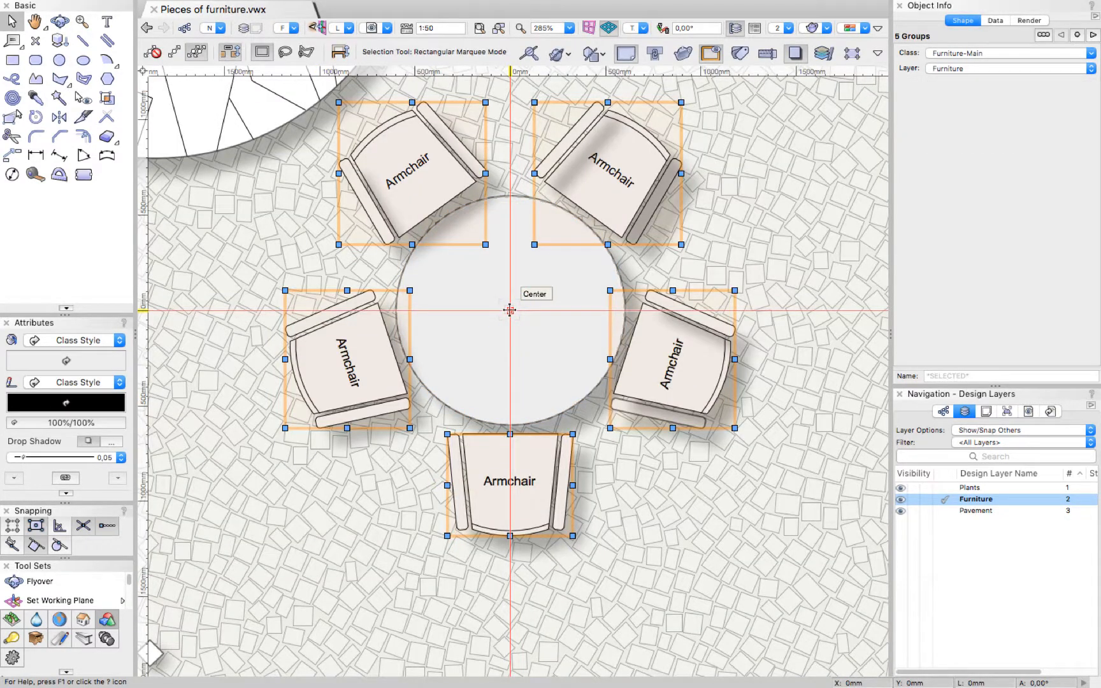
{"action": "left_click", "coordinate": [276, 228]}
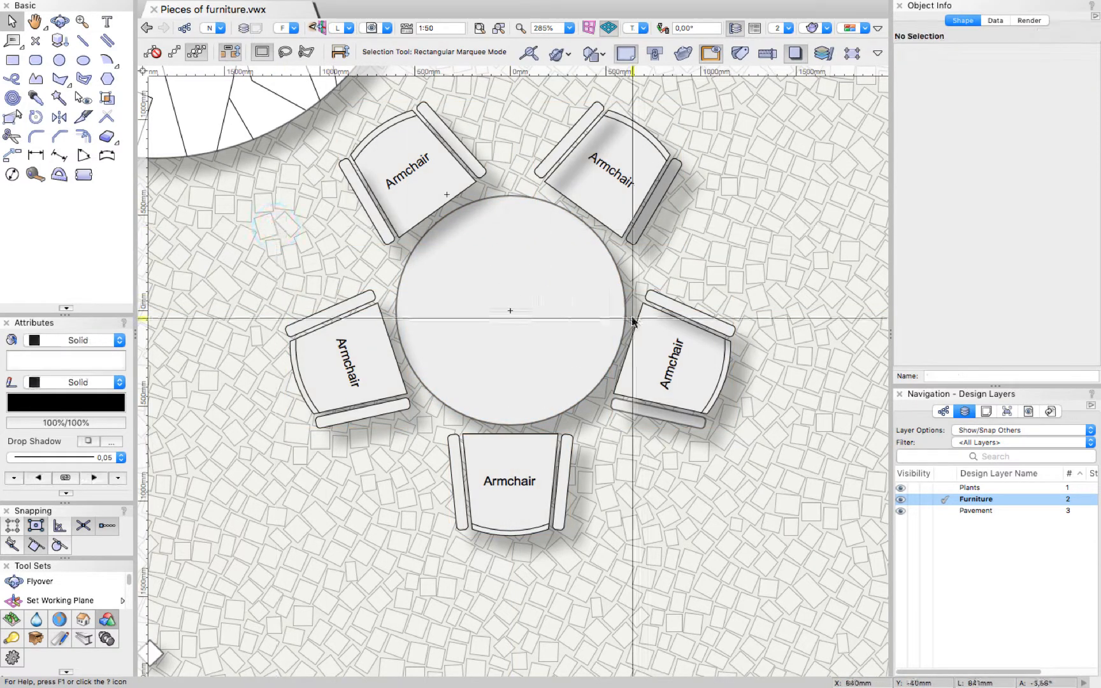
Enter the group of the armchair right of the table and bring its lower armrest to the front.
{"action": "double_click", "coordinate": [678, 363]}
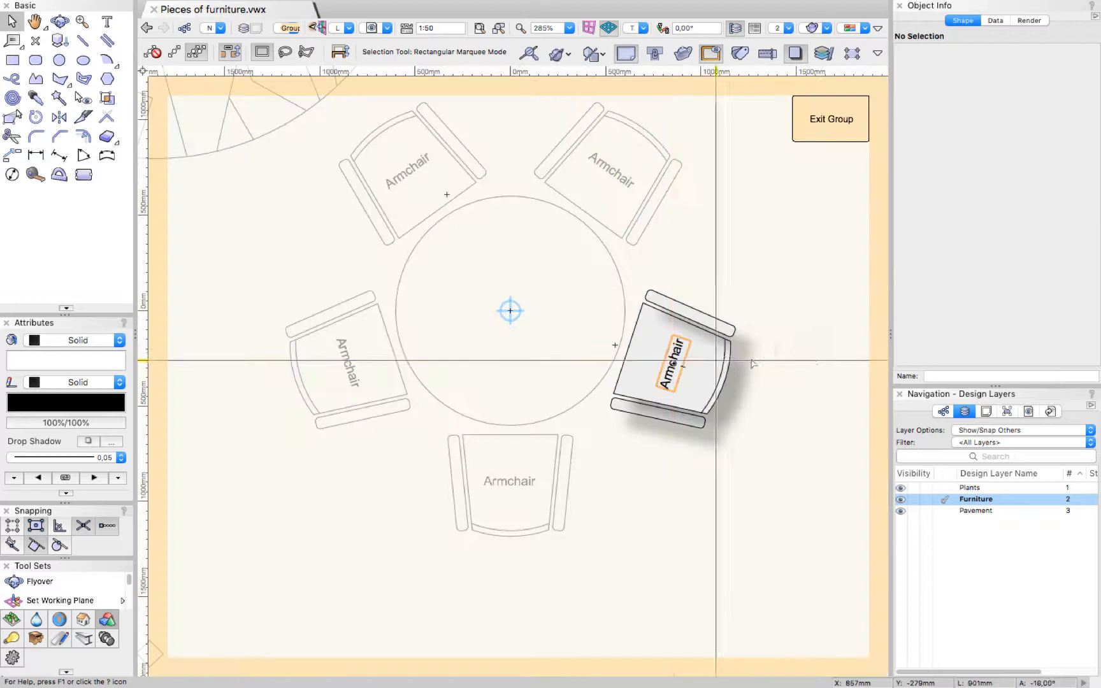
{"action": "left_click", "coordinate": [695, 425]}
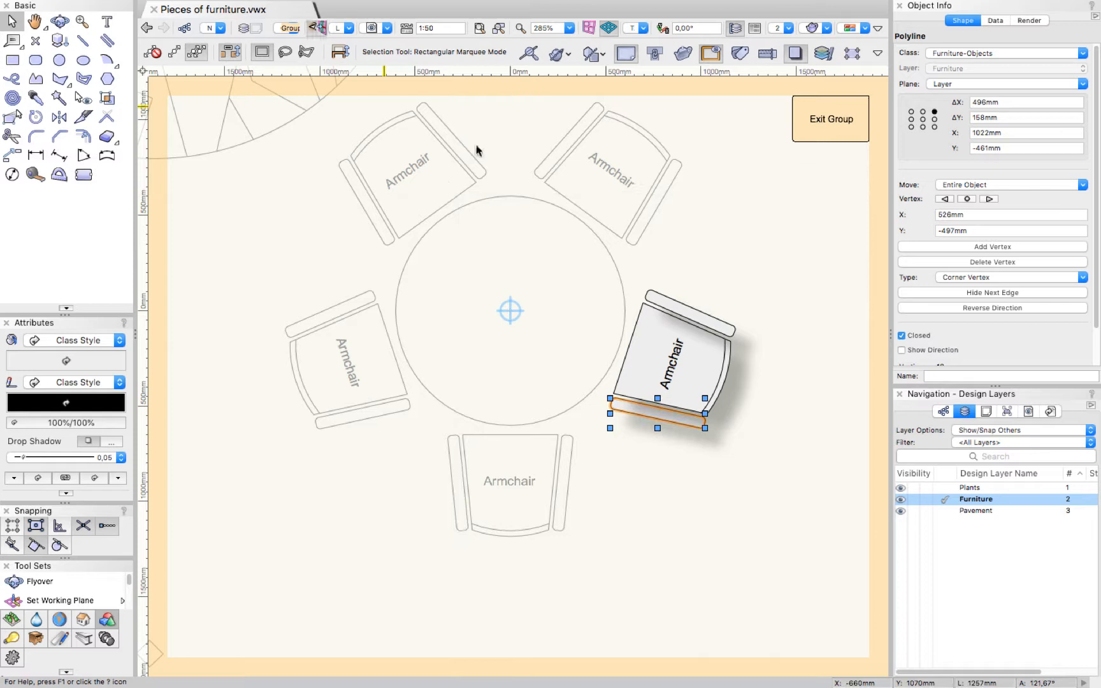
{"action": "left_click", "coordinate": [242, 8]}
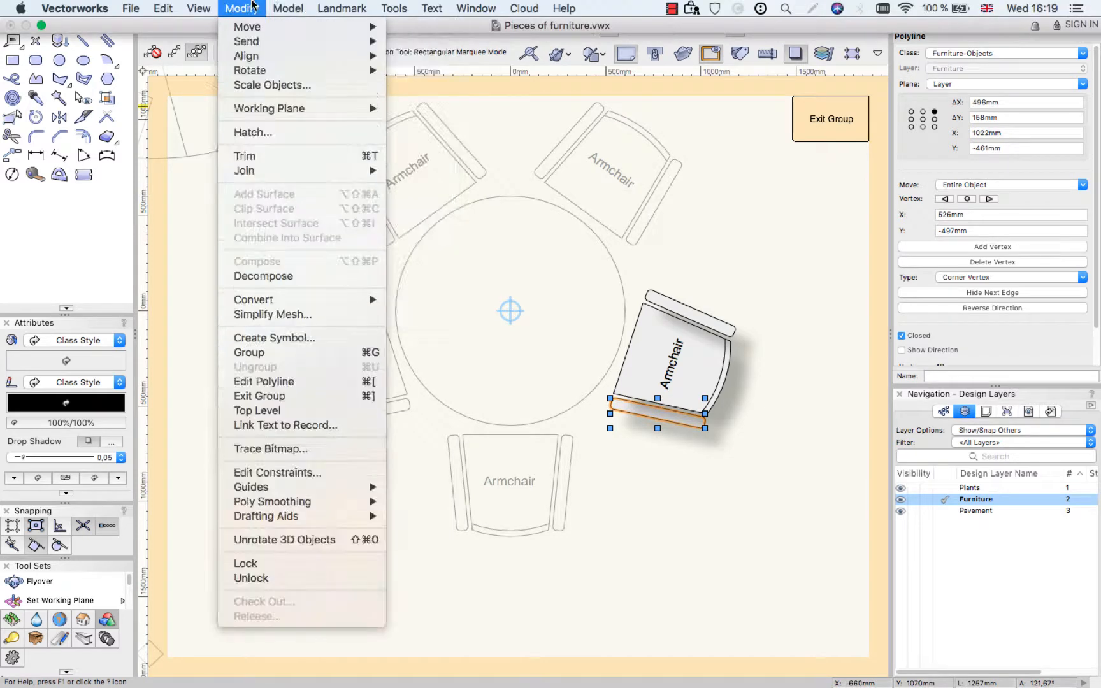
{"action": "mouse_move", "coordinate": [302, 42]}
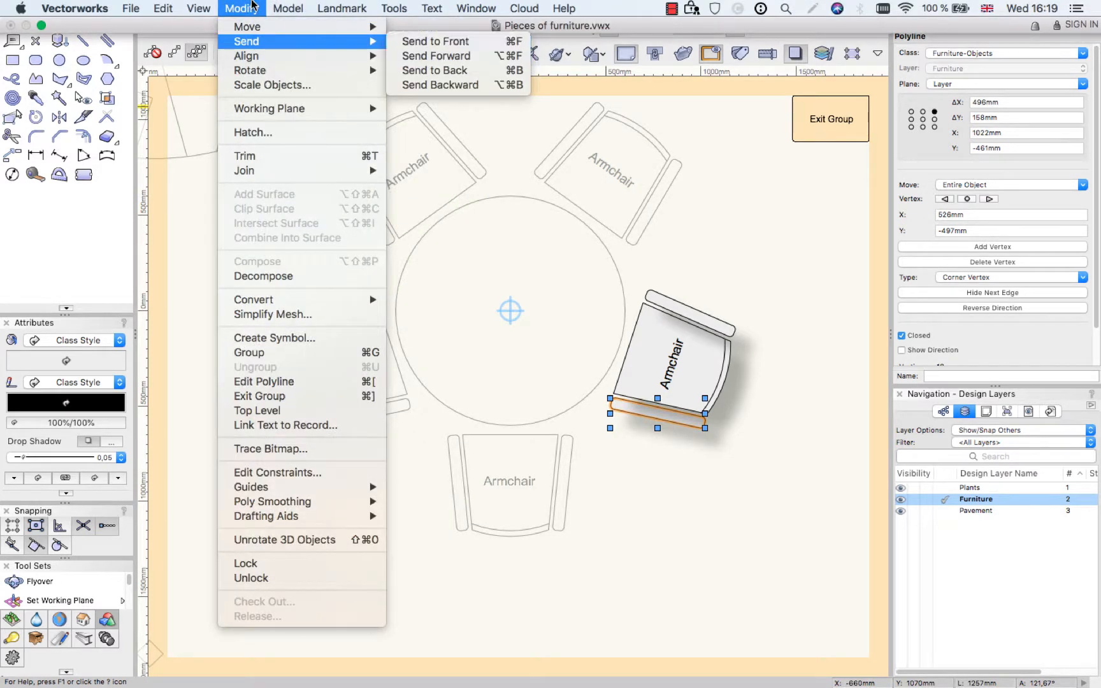
{"action": "left_click", "coordinate": [772, 319]}
{"action": "left_click", "coordinate": [772, 315]}
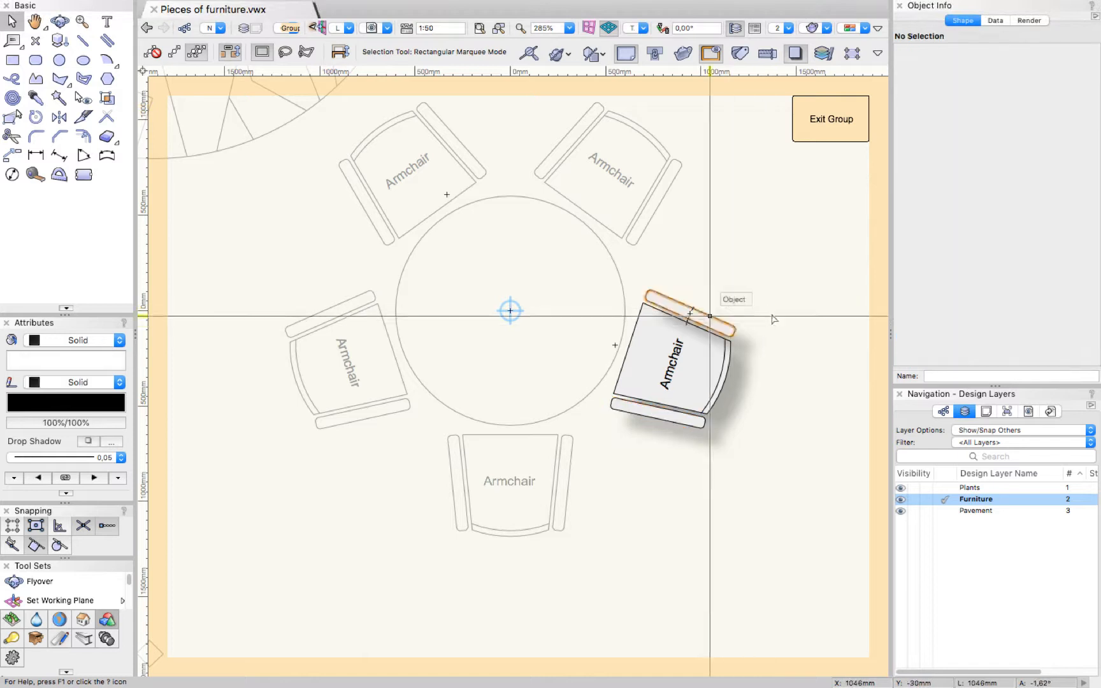
Send the same armchair's upper armrest to the back so its shadow falls behind the seat, and exit the group.
{"action": "left_click", "coordinate": [772, 315]}
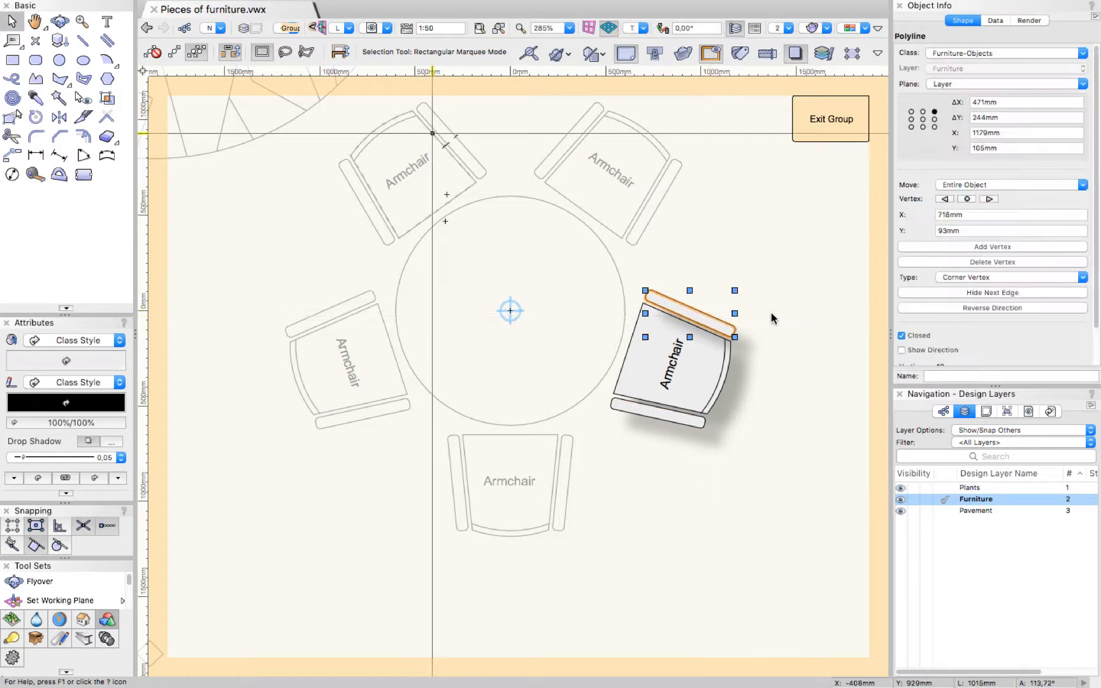
{"action": "left_click", "coordinate": [242, 8]}
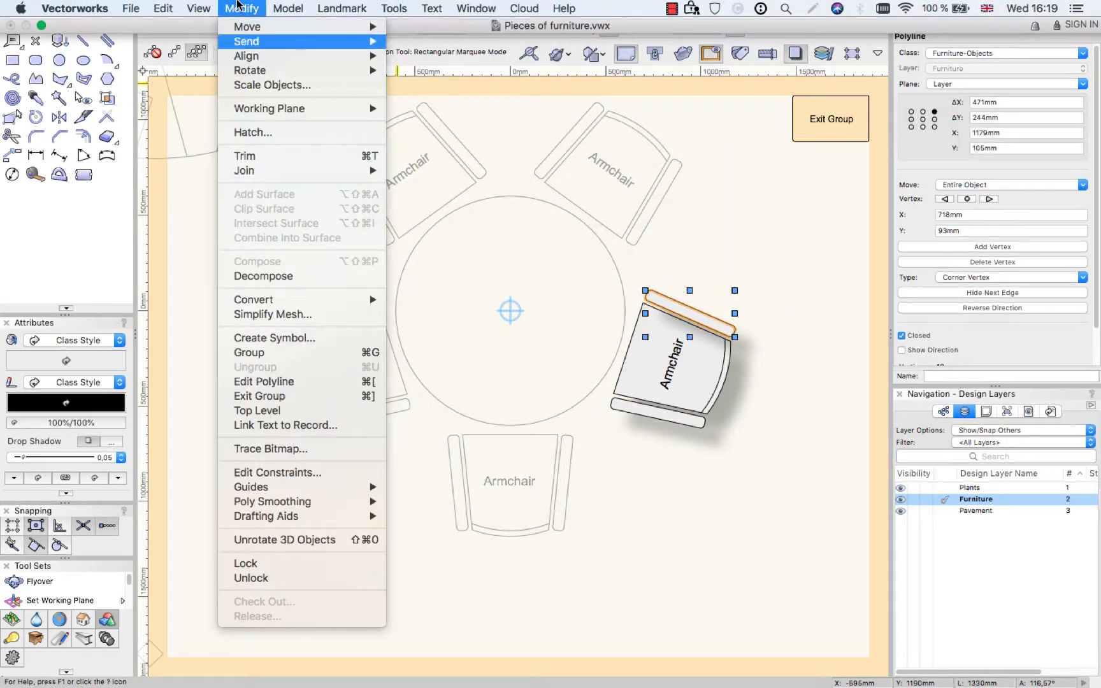
{"action": "mouse_move", "coordinate": [287, 41]}
{"action": "left_click", "coordinate": [407, 70]}
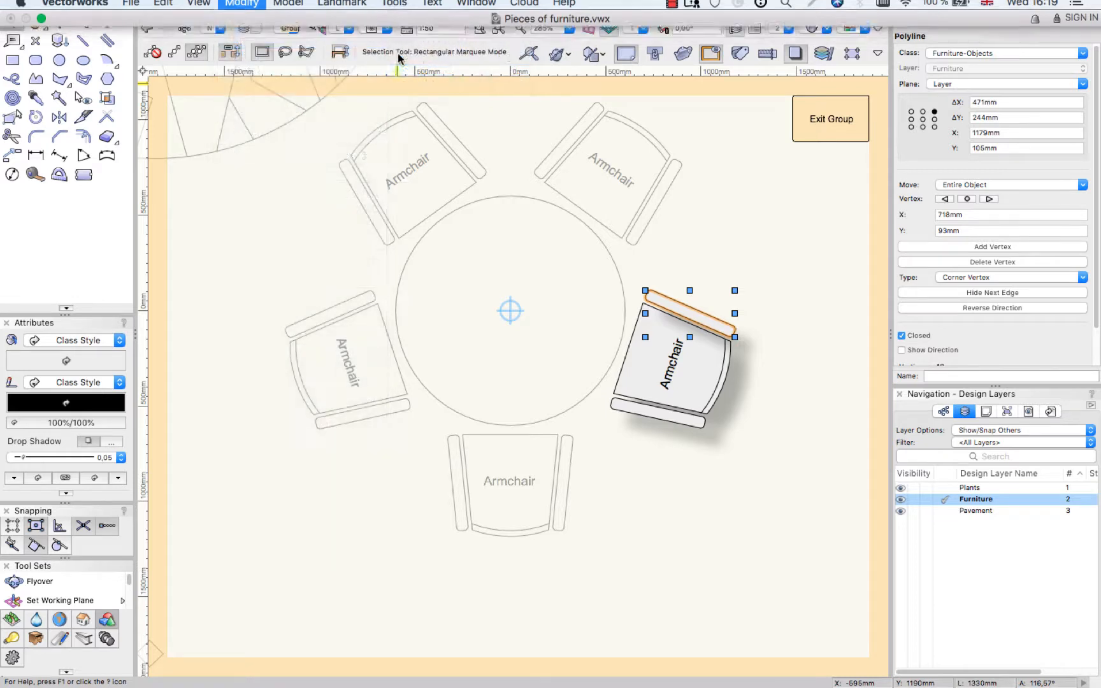
{"action": "left_click", "coordinate": [680, 172]}
{"action": "left_click", "coordinate": [829, 120]}
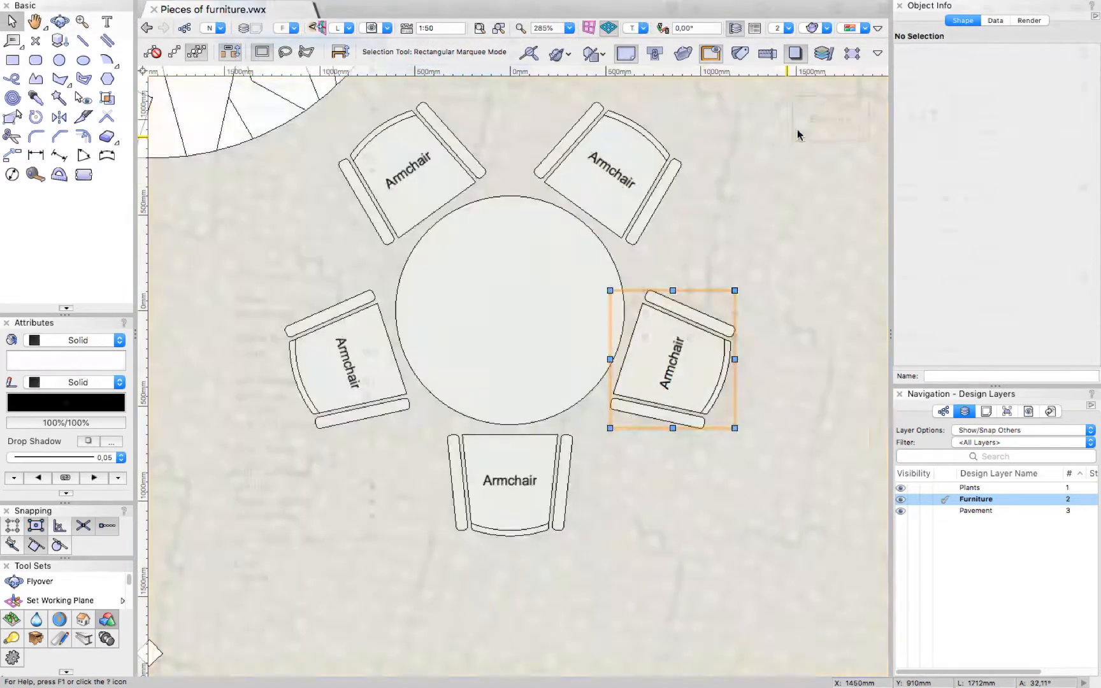
Enter the upper-right armchair's group and bring everything except its left armrest to the front.
{"action": "double_click", "coordinate": [609, 172]}
{"action": "left_click", "coordinate": [676, 173]}
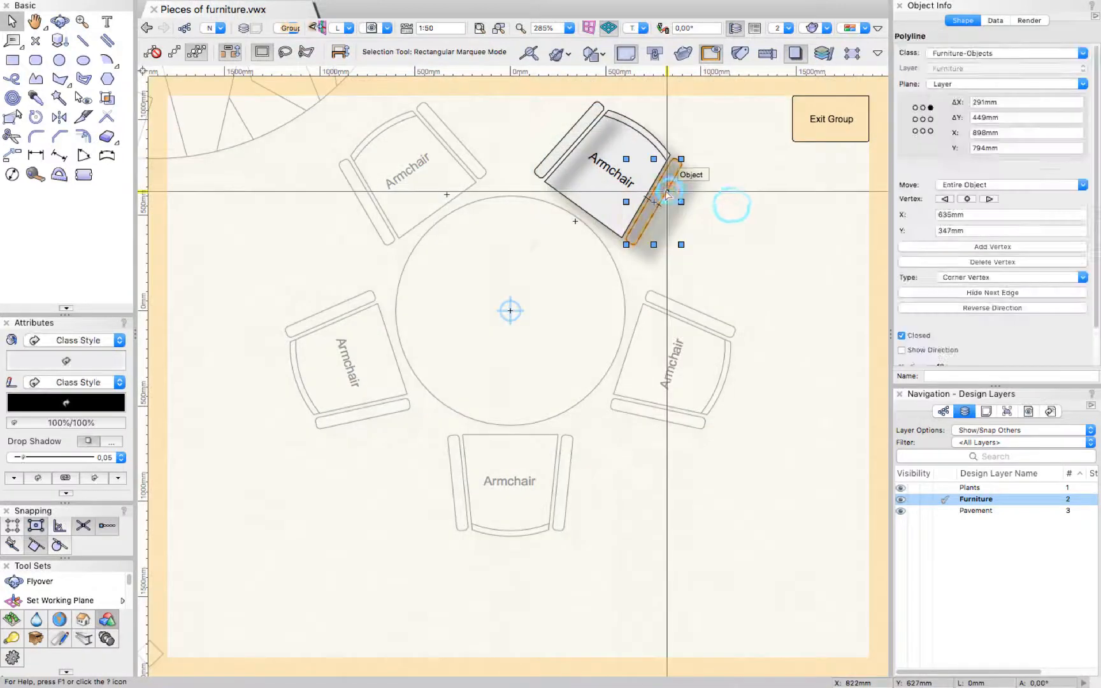
{"action": "left_click", "coordinate": [746, 223]}
{"action": "key", "text": "super+a"}
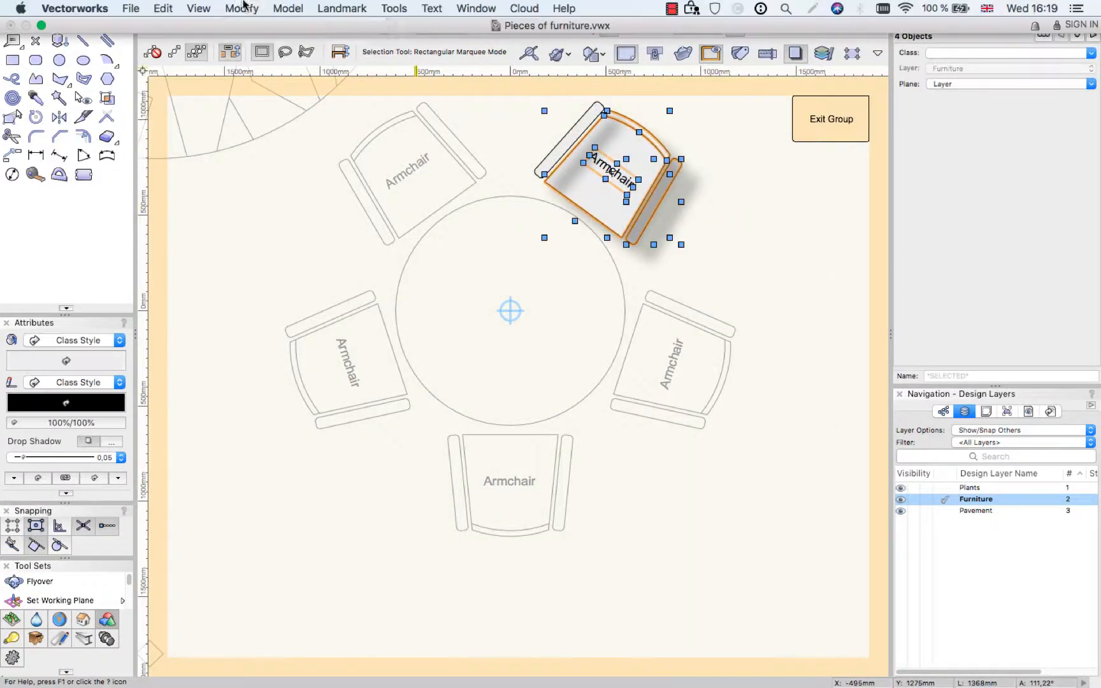
{"action": "left_click", "coordinate": [241, 8]}
{"action": "mouse_move", "coordinate": [255, 39]}
{"action": "left_click", "coordinate": [439, 45]}
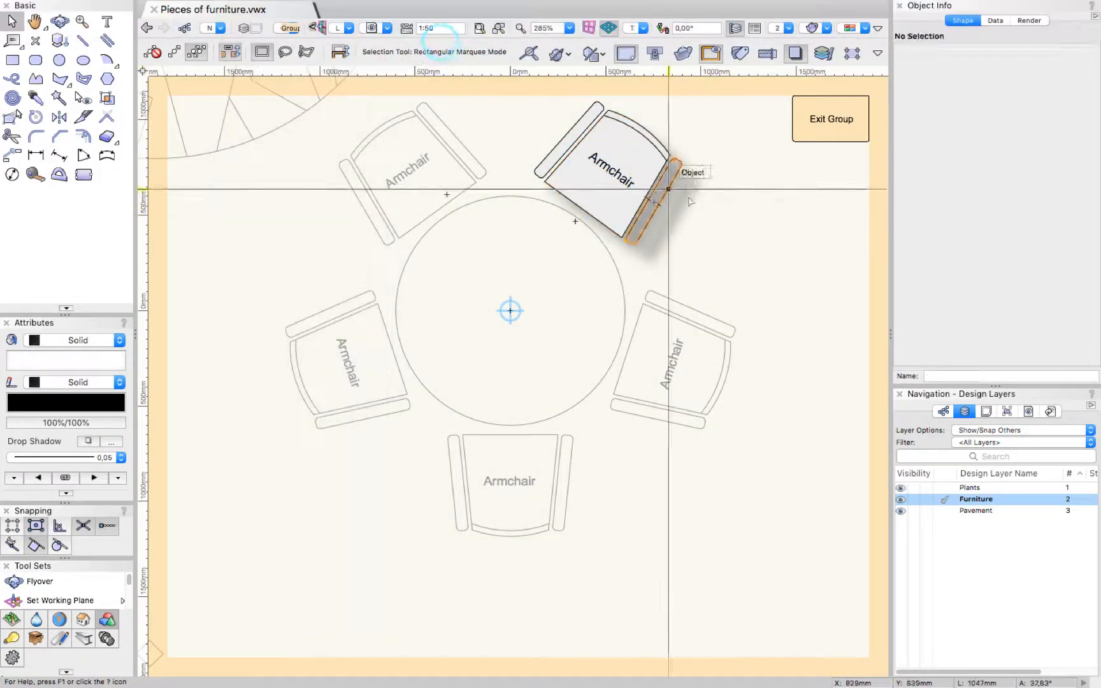
Bring the upper-right armchair's right armrest to the front, and leave group editing with nothing selected.
{"action": "left_click", "coordinate": [669, 189]}
{"action": "left_click", "coordinate": [241, 8]}
{"action": "left_click", "coordinate": [440, 45]}
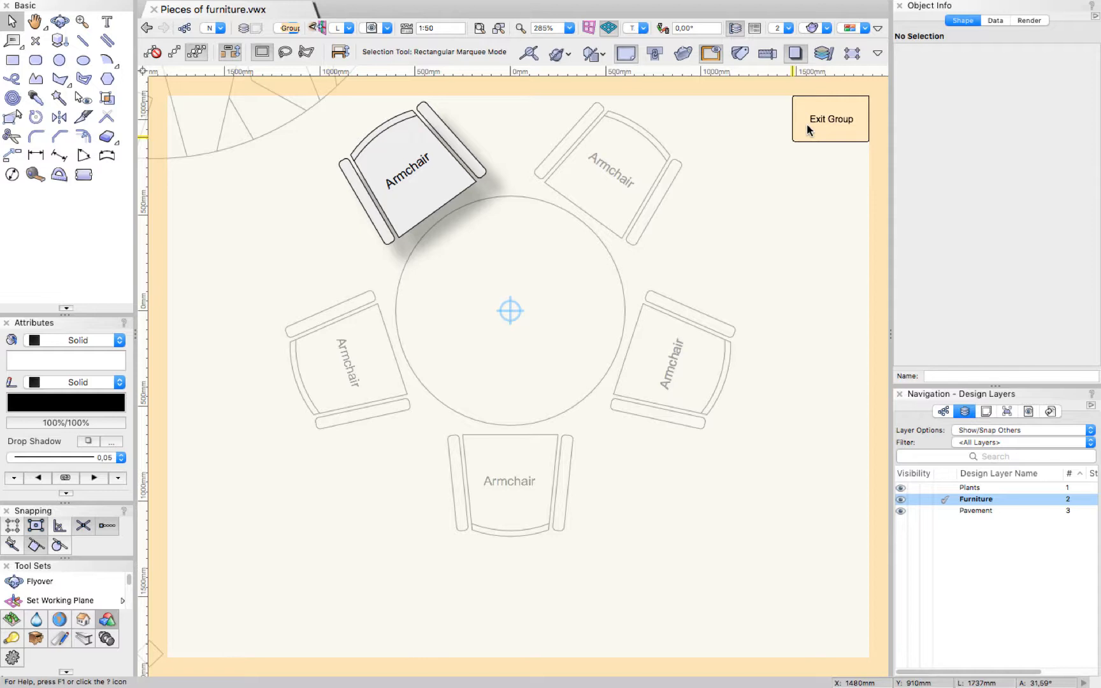
{"action": "left_click", "coordinate": [830, 119]}
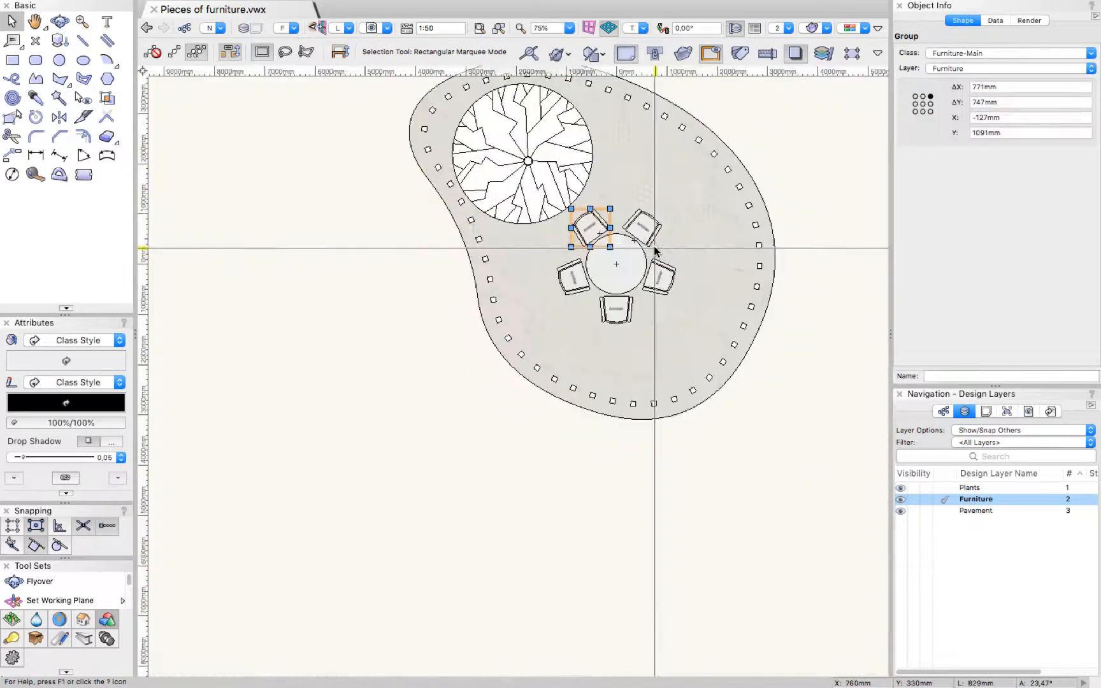
{"action": "left_click", "coordinate": [660, 482]}
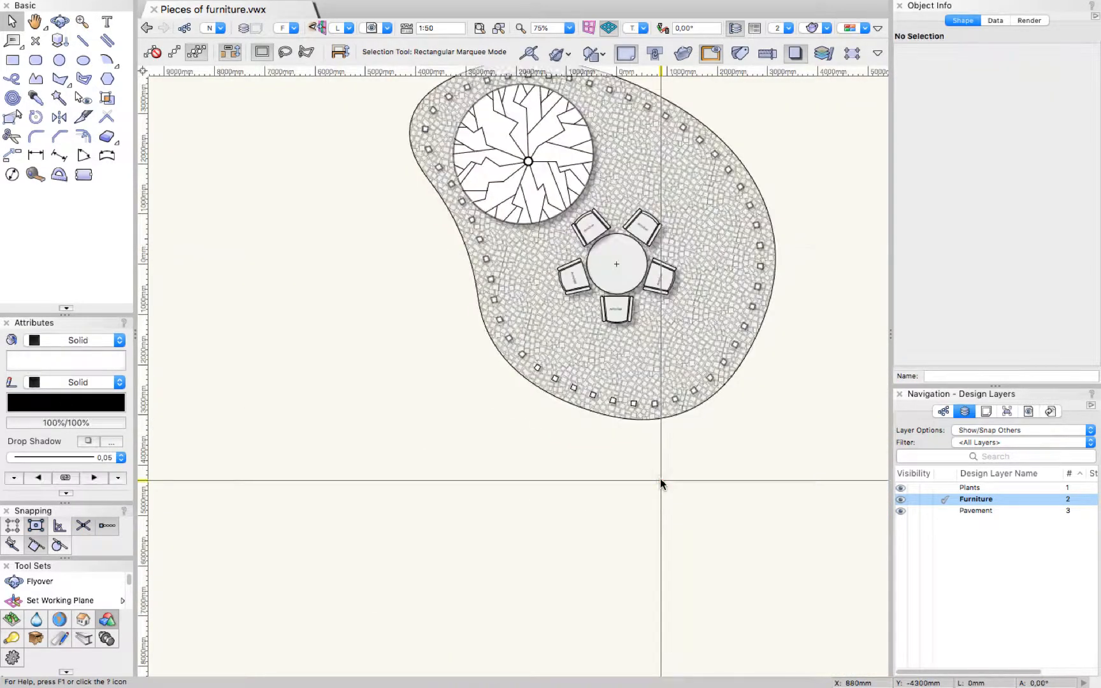
Send the left, upper-left and upper-right armchairs to the back so their shadows fall beneath the table, and fit the drawing in view.
{"action": "scroll", "coordinate": [620, 254], "scroll_direction": "up", "scroll_amount": 4}
{"action": "left_click", "coordinate": [617, 259]}
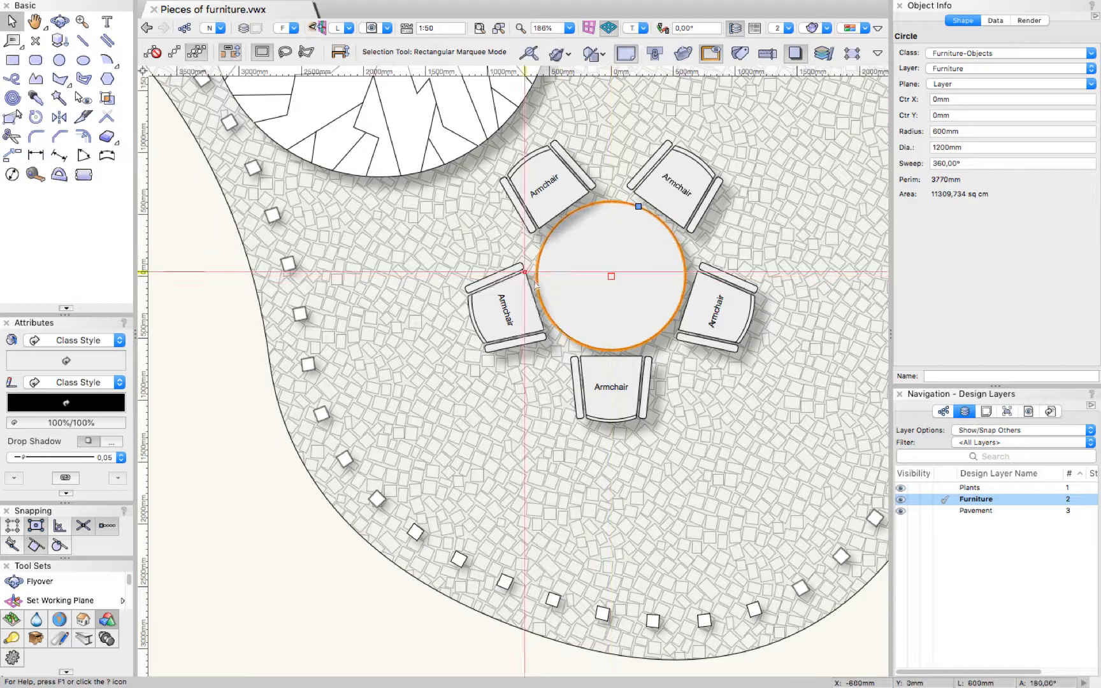
{"action": "left_click", "coordinate": [514, 304]}
{"action": "left_click", "coordinate": [546, 183], "text": "shift"}
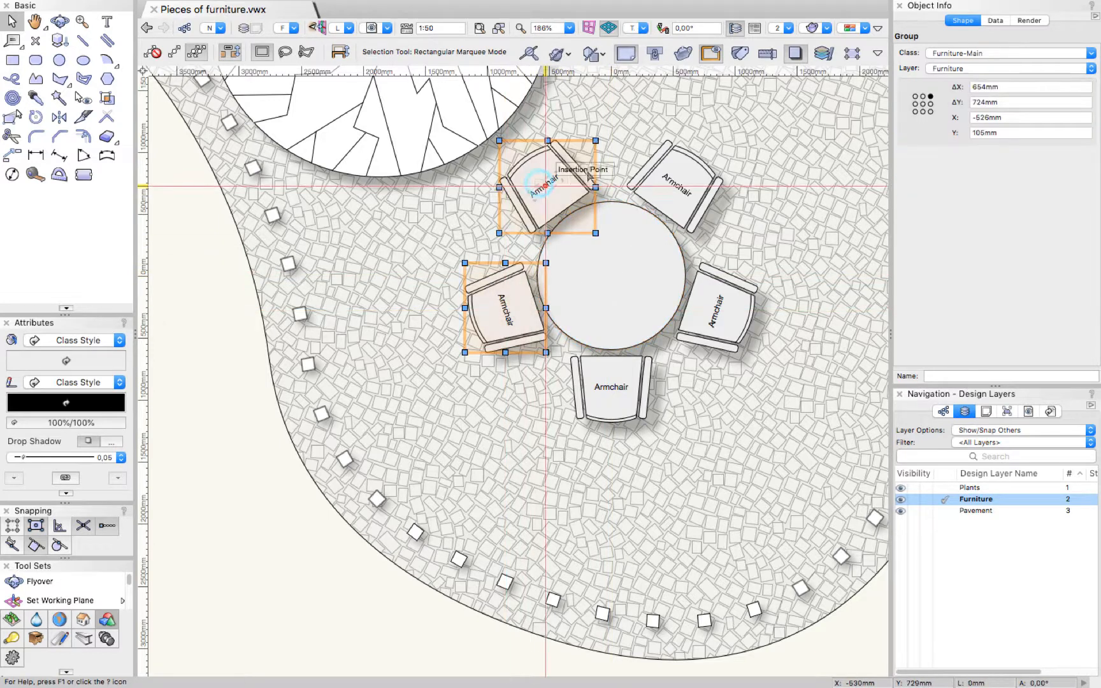
{"action": "left_click", "coordinate": [667, 185], "text": "shift"}
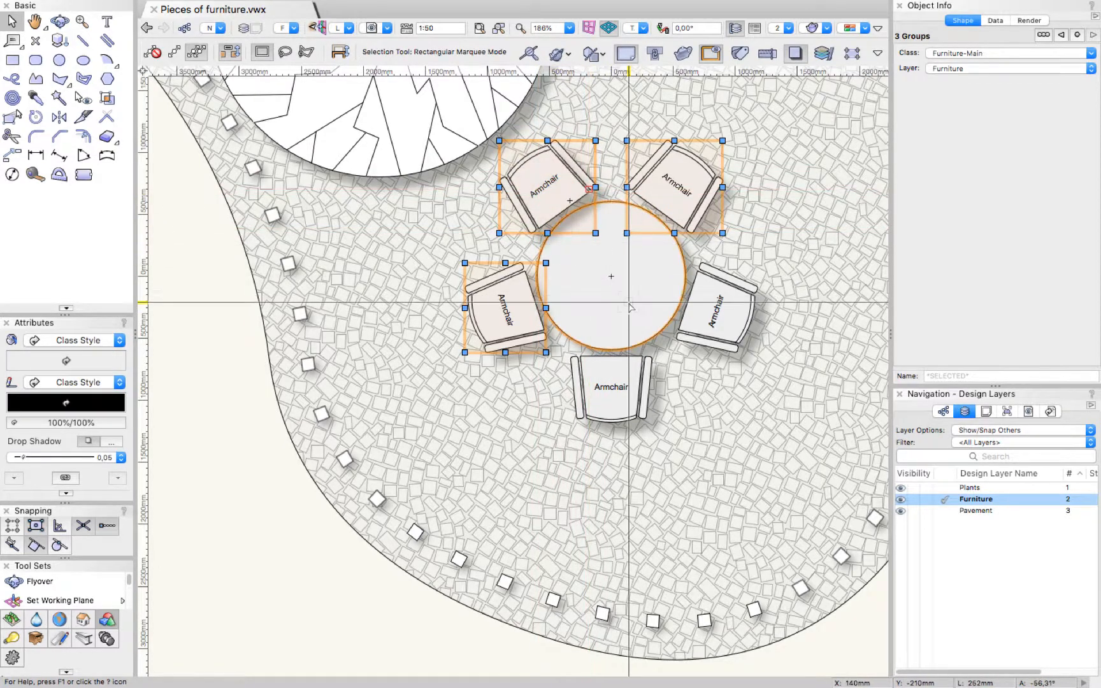
{"action": "mouse_move", "coordinate": [206, 4]}
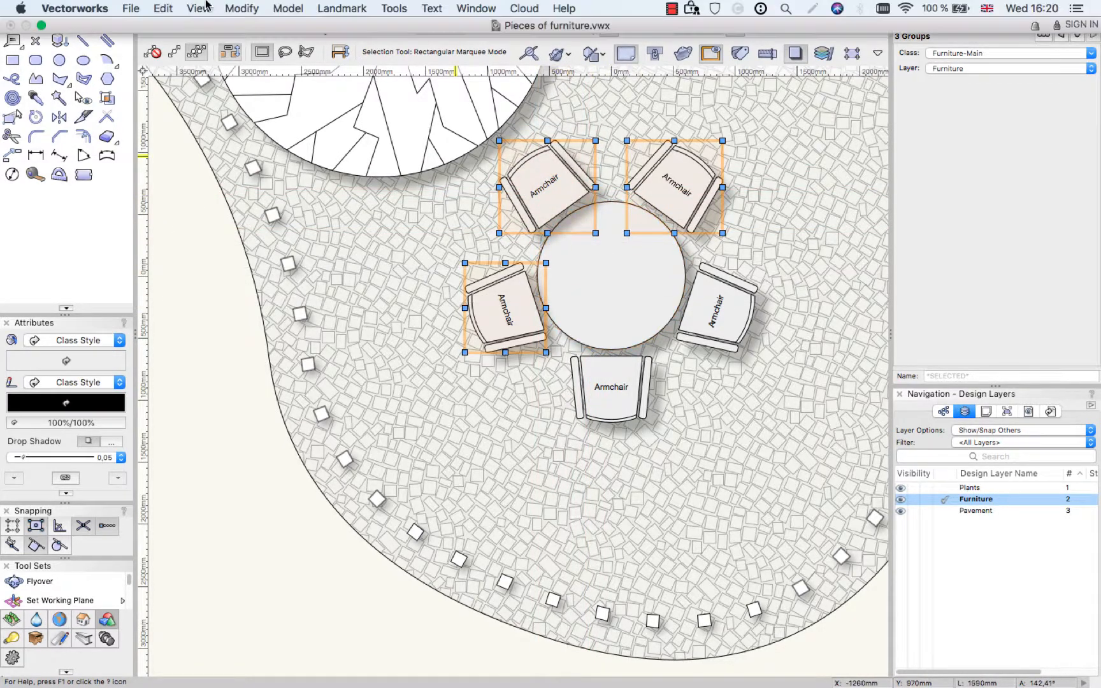
{"action": "left_click", "coordinate": [254, 7]}
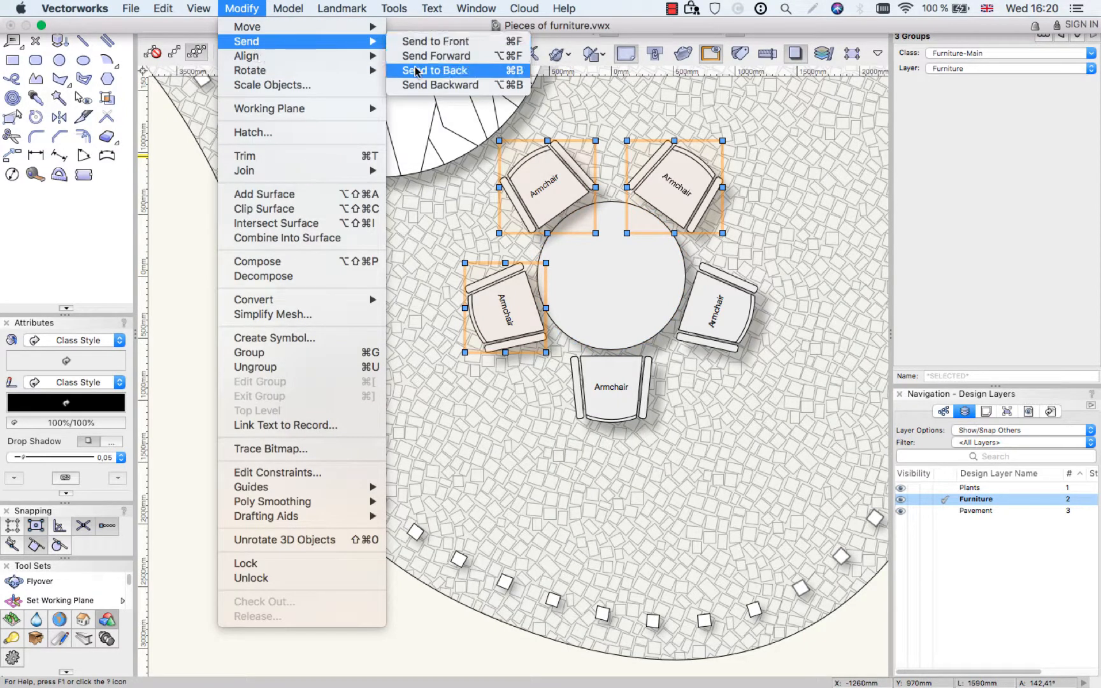
{"action": "left_click", "coordinate": [415, 71]}
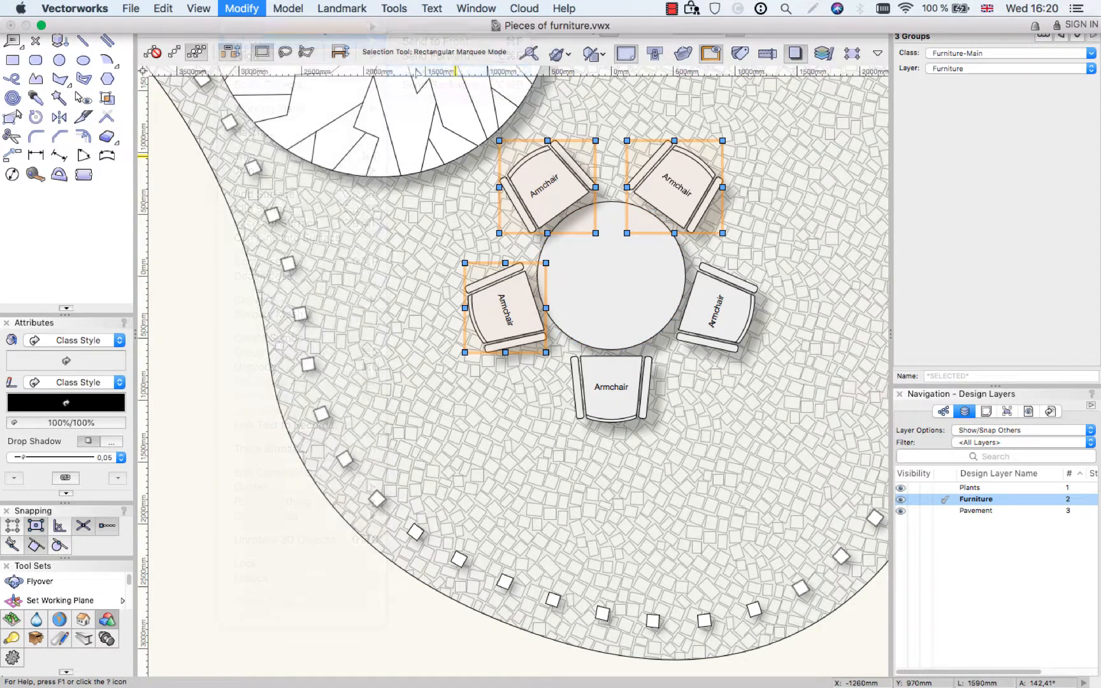
{"action": "left_click", "coordinate": [787, 227]}
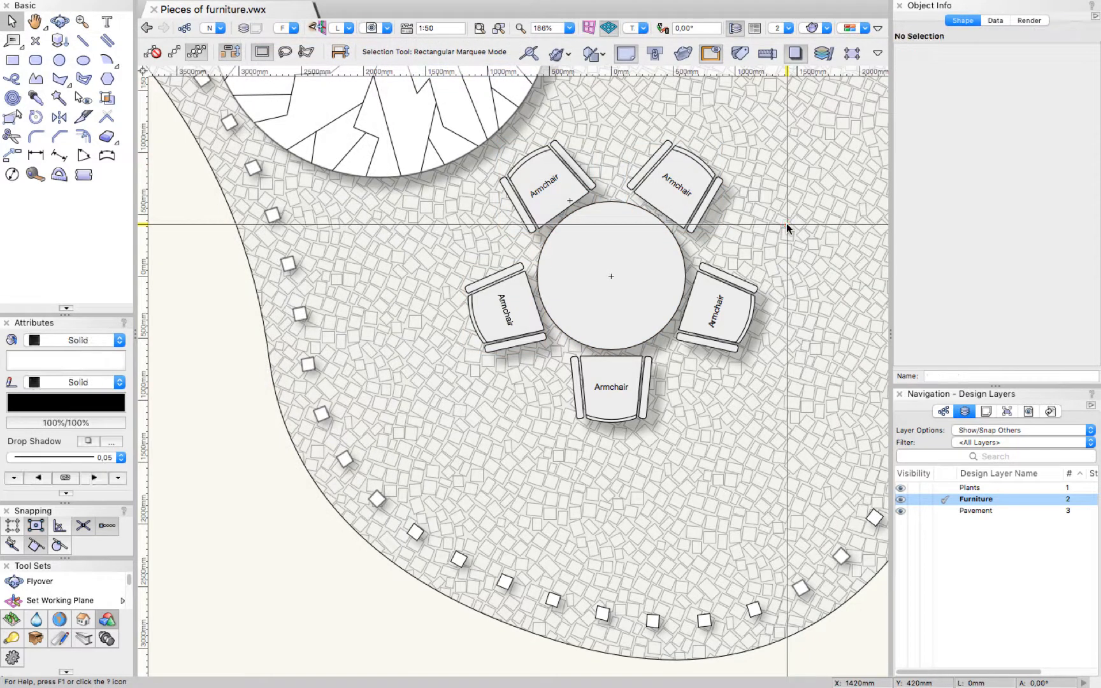
{"action": "left_click", "coordinate": [500, 28]}
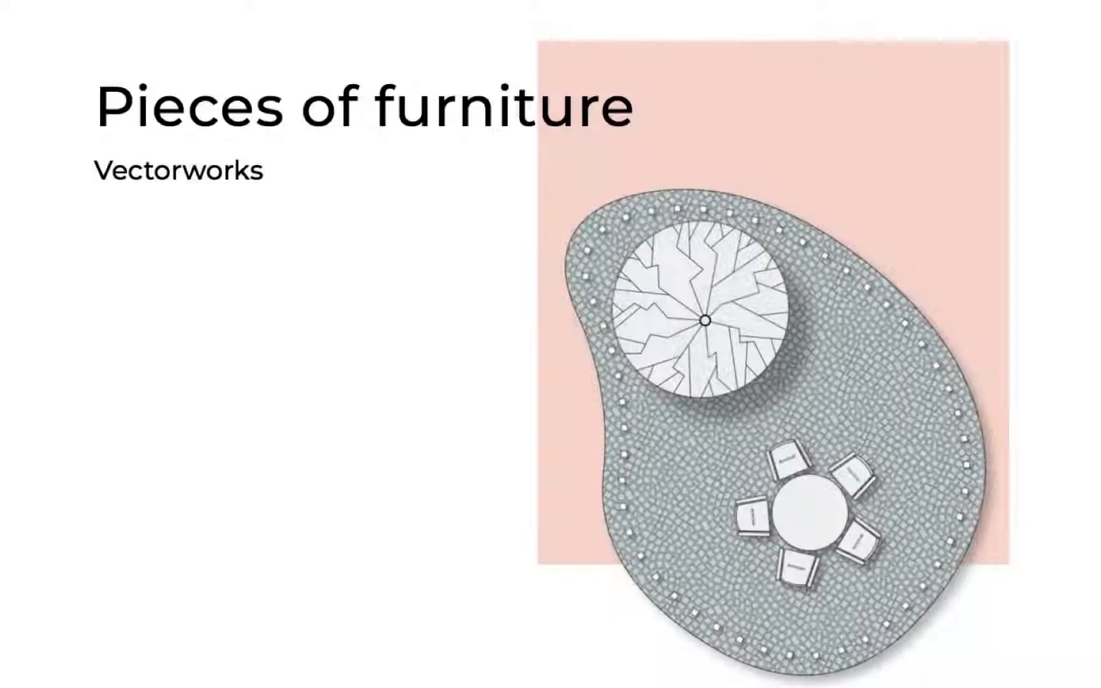